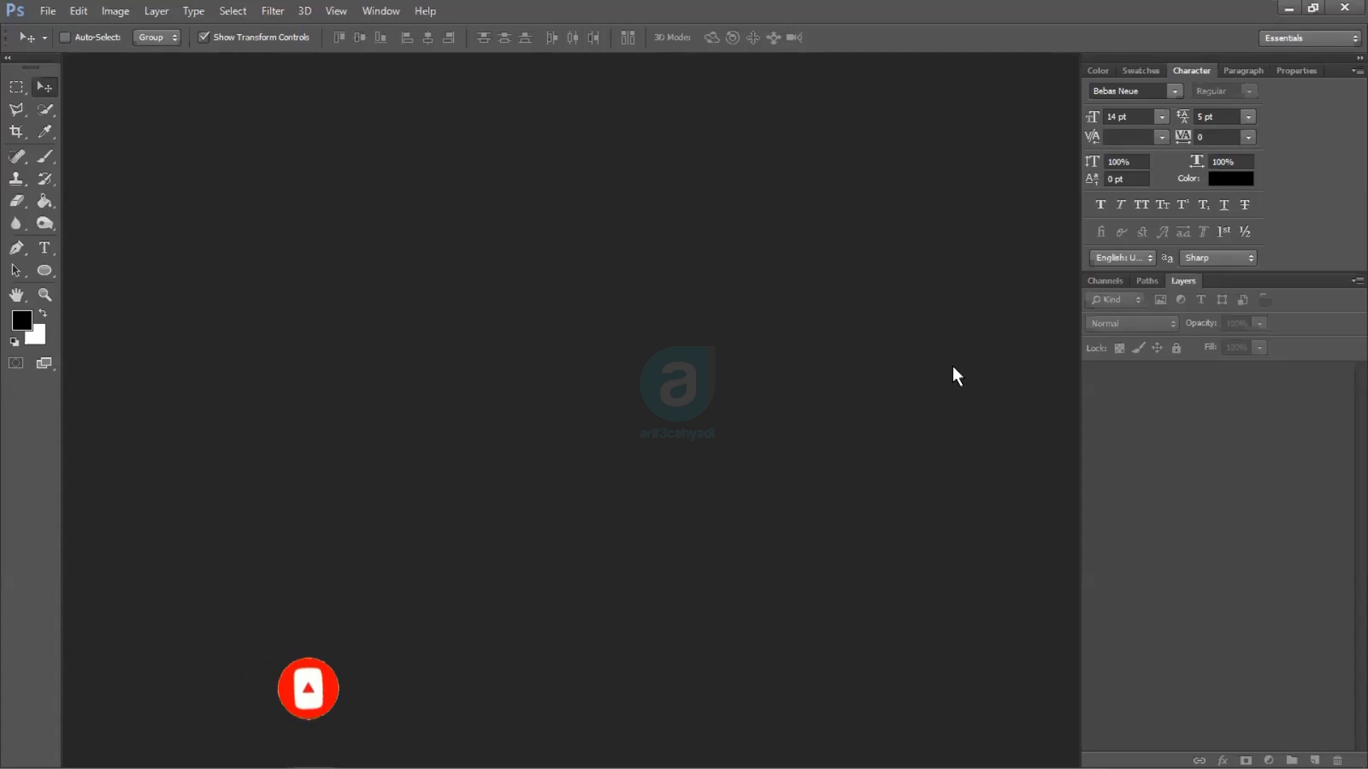
Step: Create a new A4 document named Latihan Masking at 300 pixels/inch in RGB Color with a white background
{"action": "left_click", "coordinate": [50, 12]}
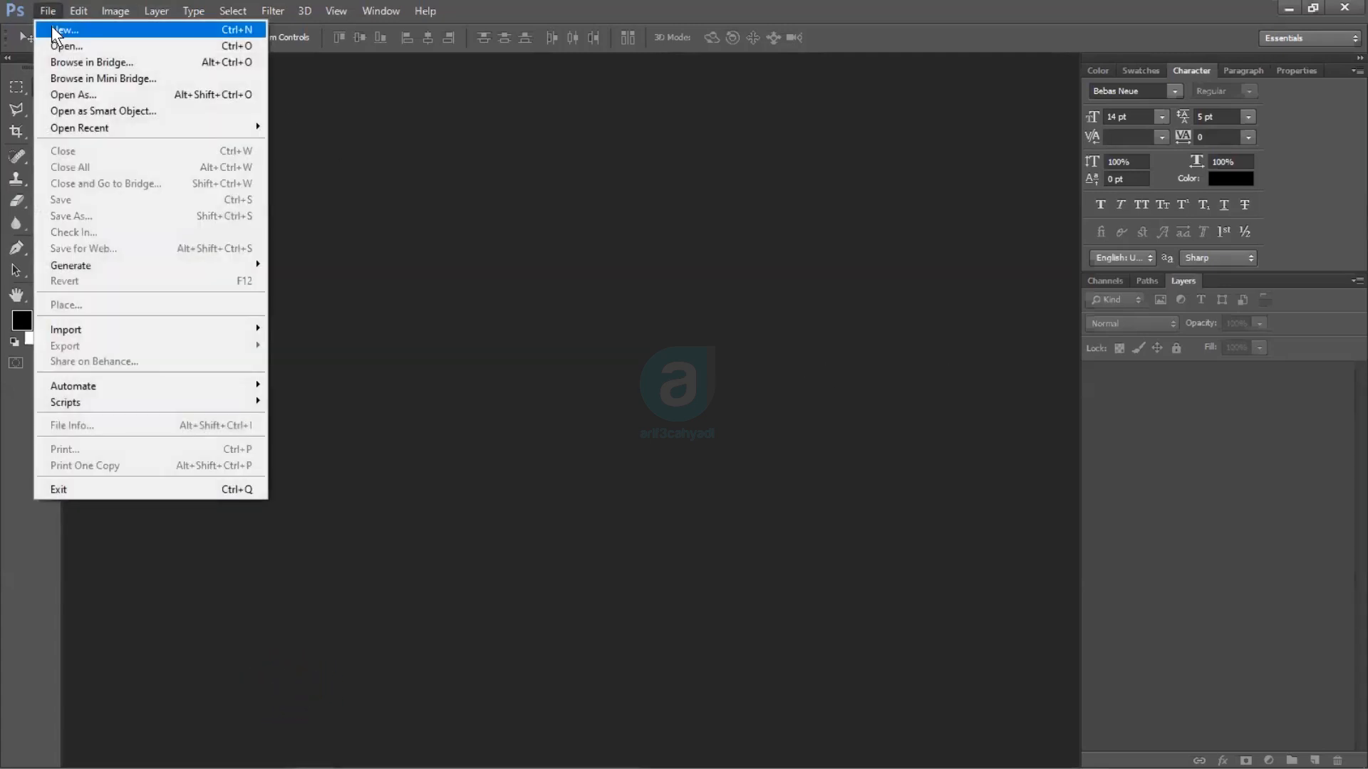
{"action": "left_click", "coordinate": [93, 34]}
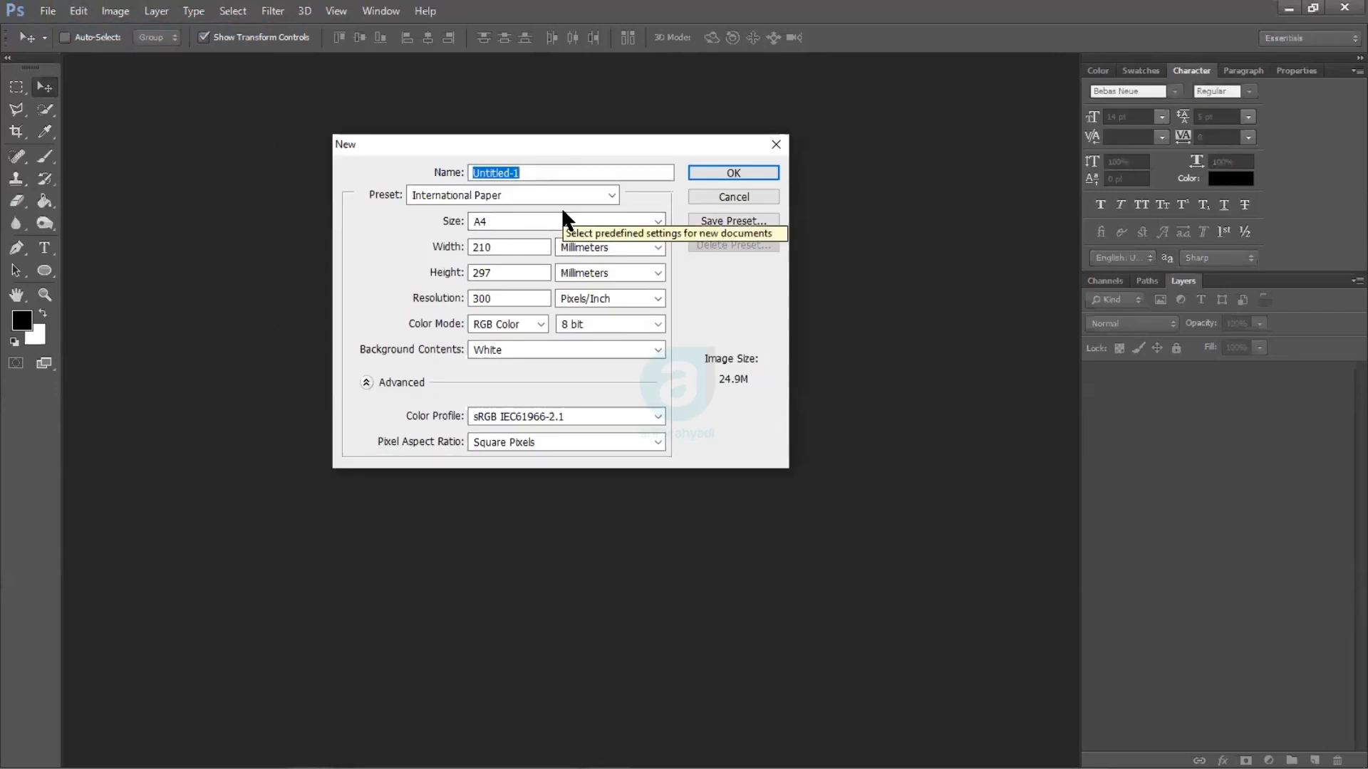
{"action": "type", "text": "Latihan "}
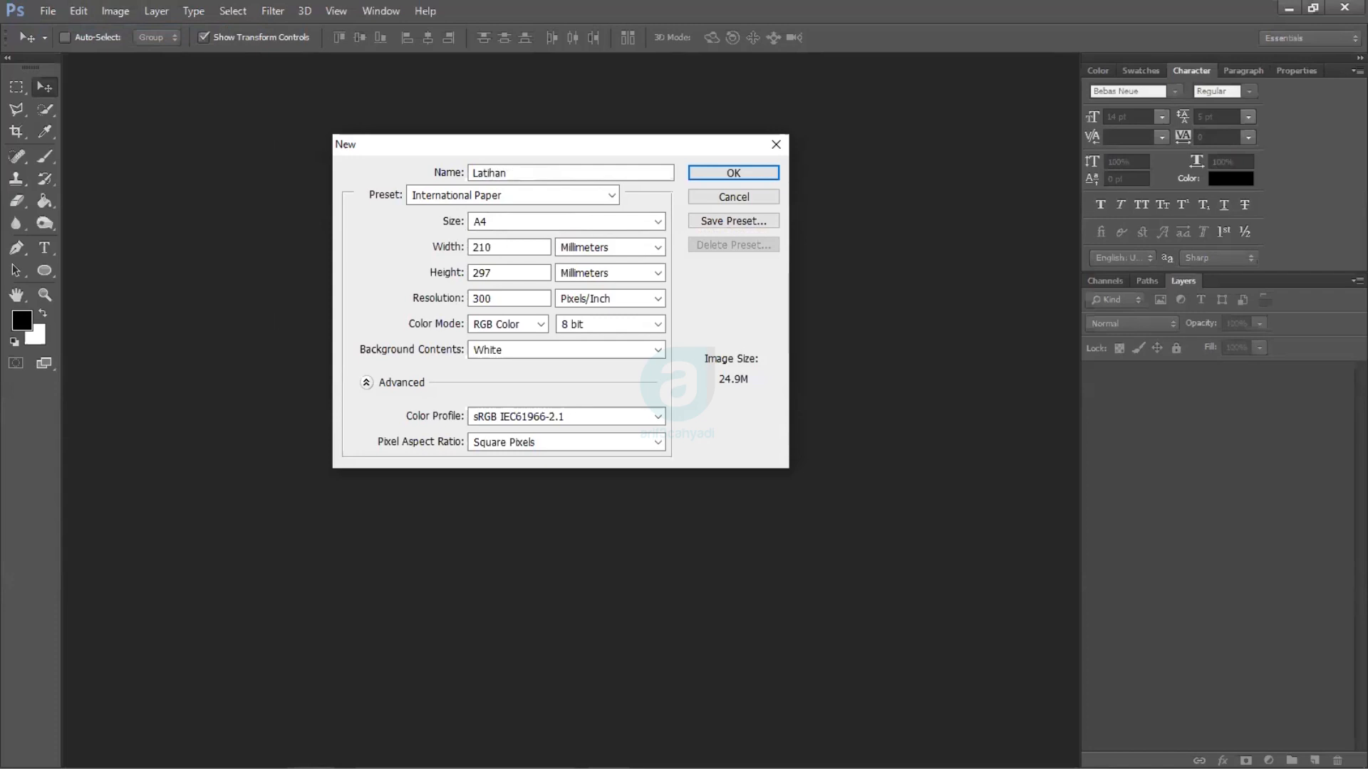
{"action": "type", "text": "Masking"}
{"action": "left_click", "coordinate": [742, 172]}
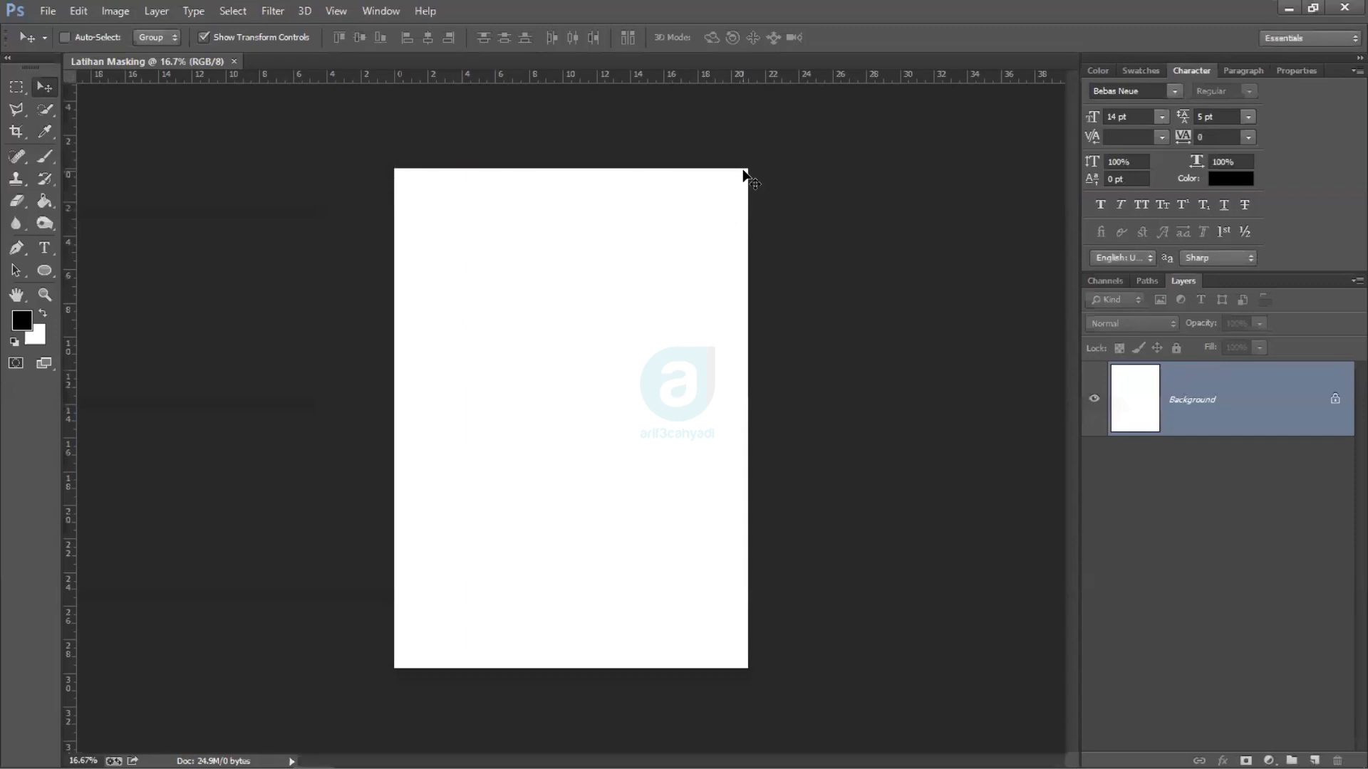
Step: Draw a square shape about 1535 px wide on the upper part of the page and move it to about X 501, Y 357 px
{"action": "key", "text": "ctrl+plus"}
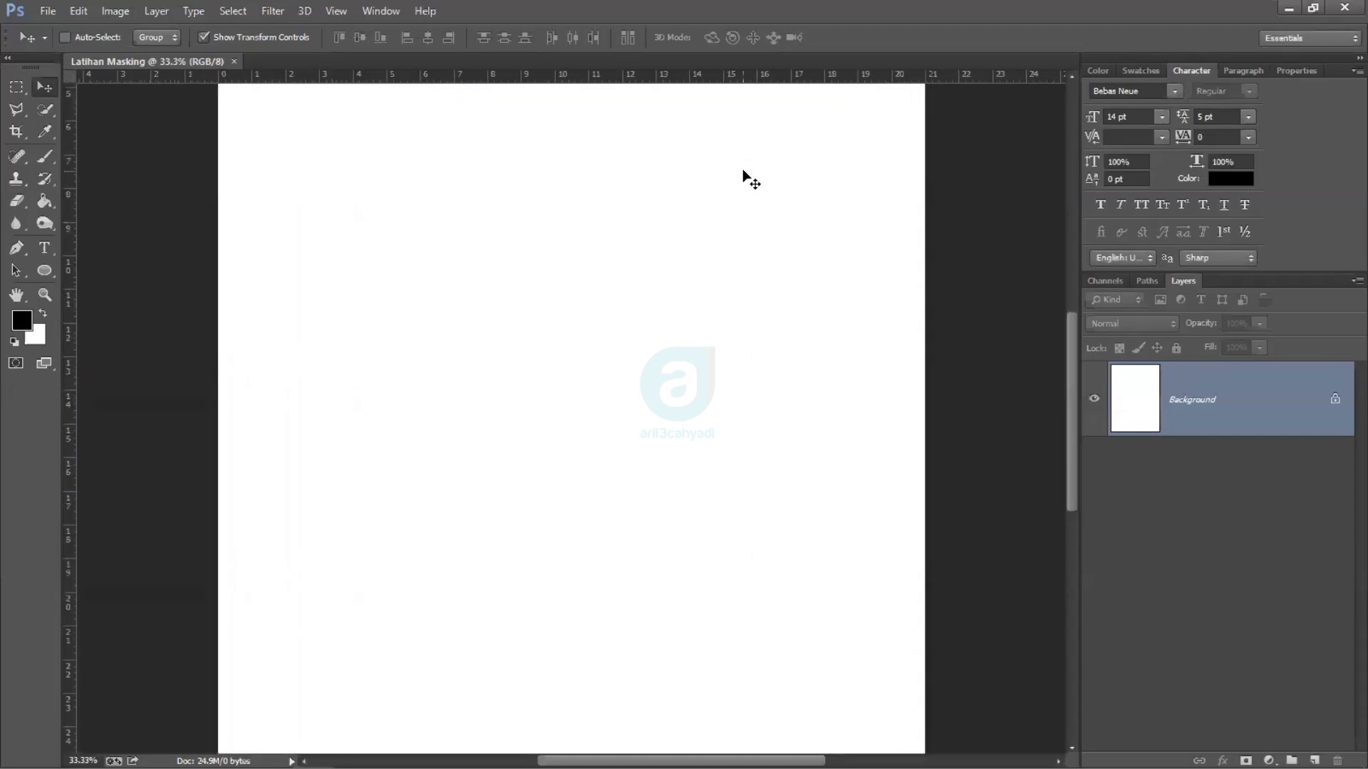
{"action": "scroll", "coordinate": [795, 252], "scroll_direction": "up", "scroll_amount": 3}
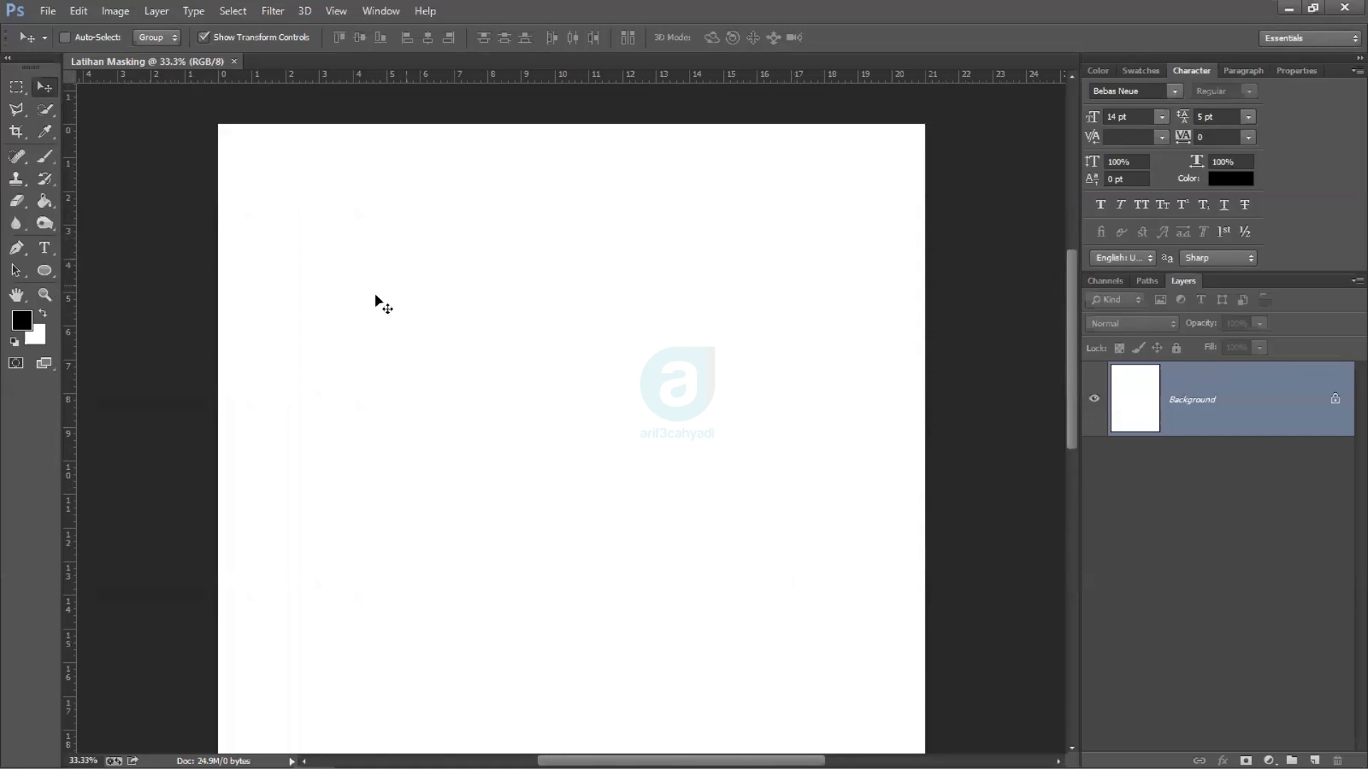
{"action": "left_click", "coordinate": [48, 274]}
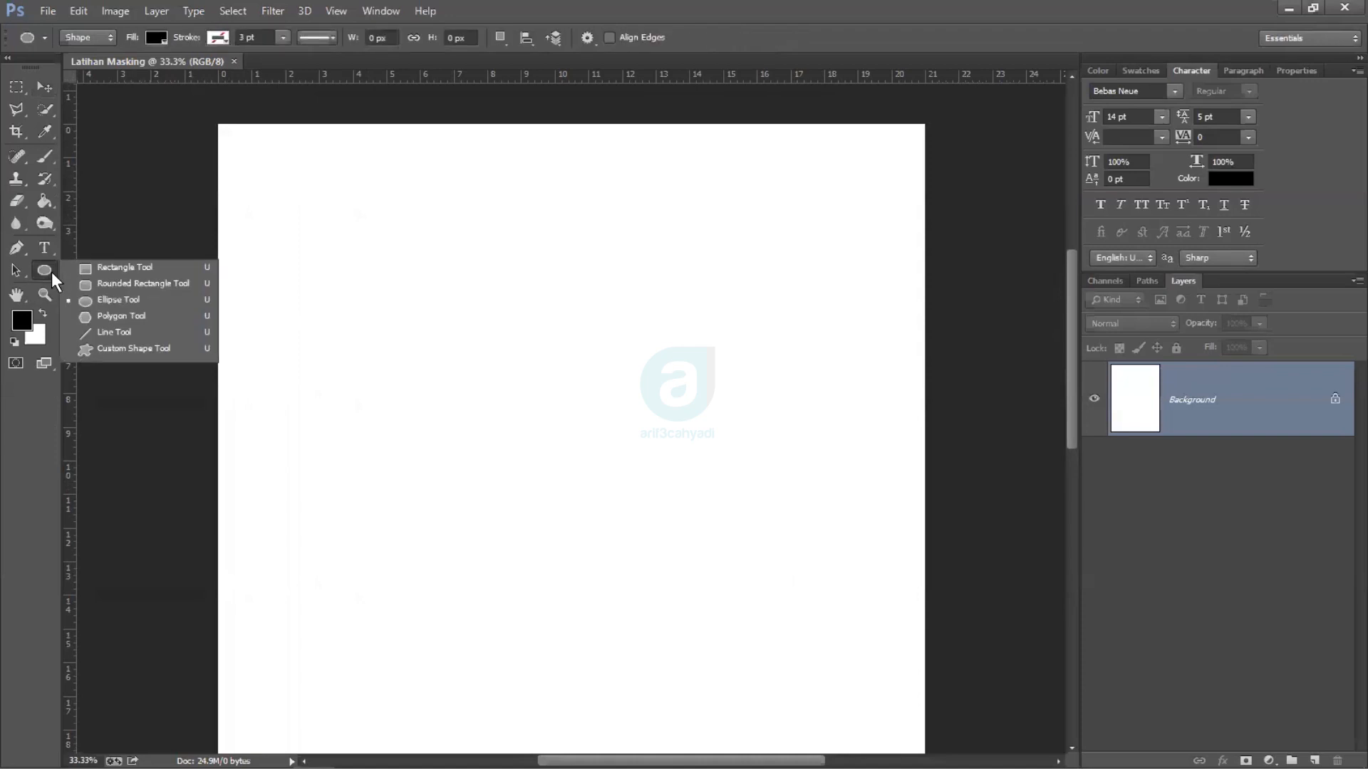
{"action": "left_click", "coordinate": [126, 266]}
{"action": "left_click_drag", "start_coordinate": [326, 203], "coordinate": [767, 638]}
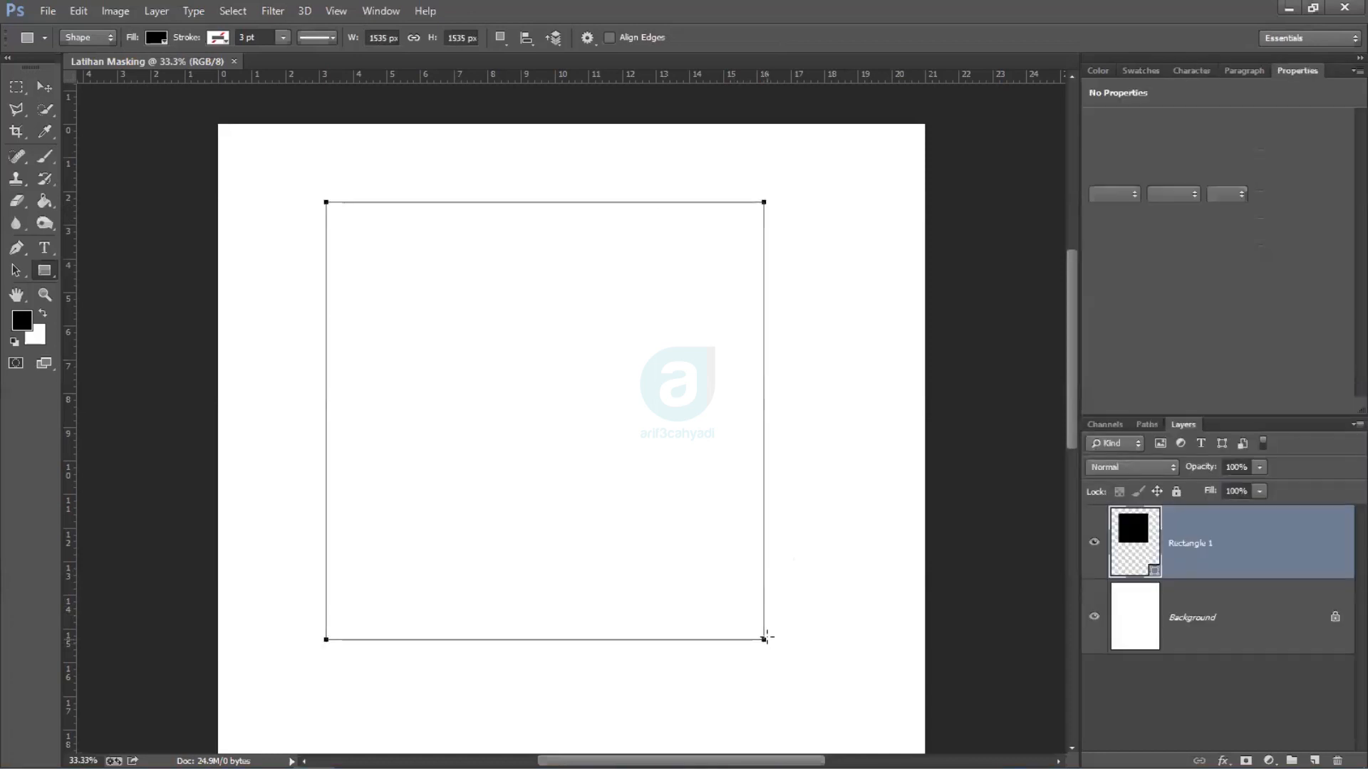
{"action": "left_click", "coordinate": [44, 86]}
{"action": "left_click_drag", "start_coordinate": [482, 298], "coordinate": [519, 327]}
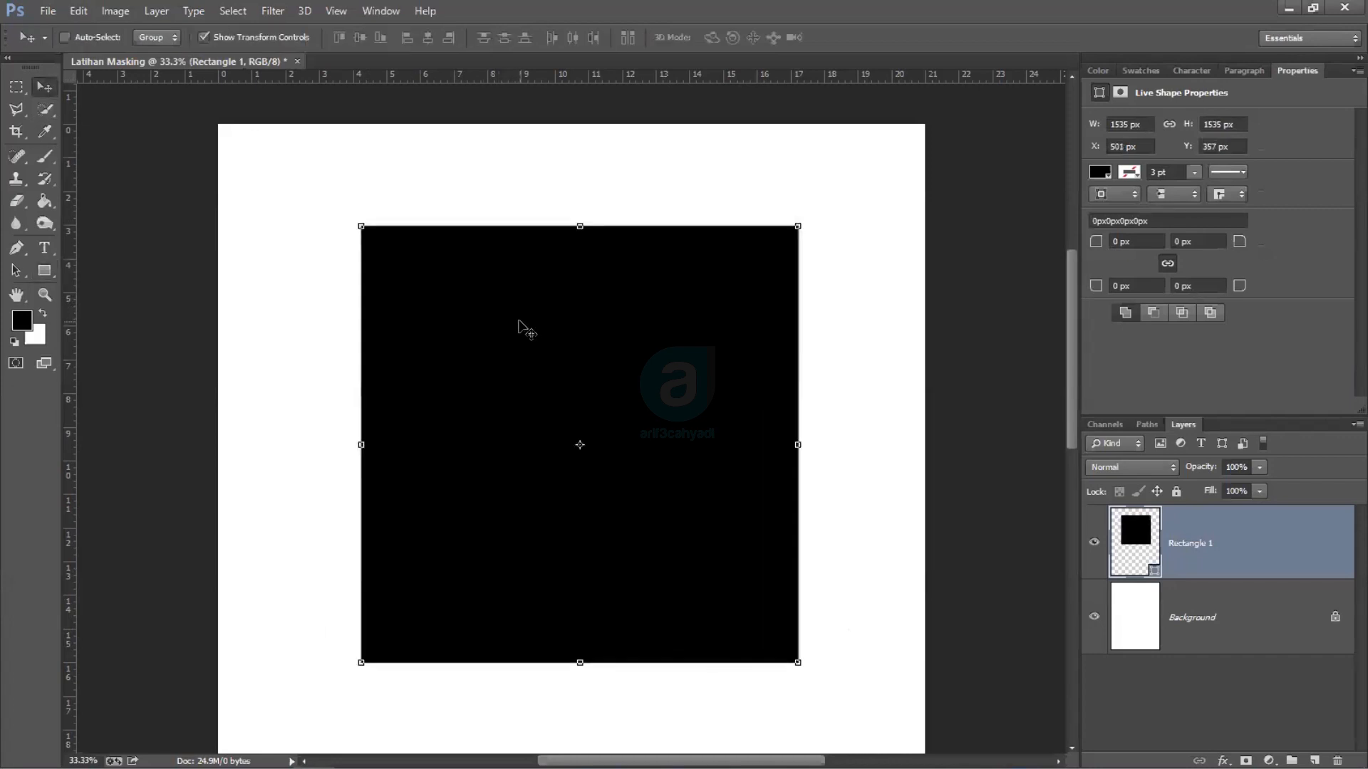
Step: Change the fill color of the square shape from black to a saturated medium green
{"action": "double_click", "coordinate": [1133, 539]}
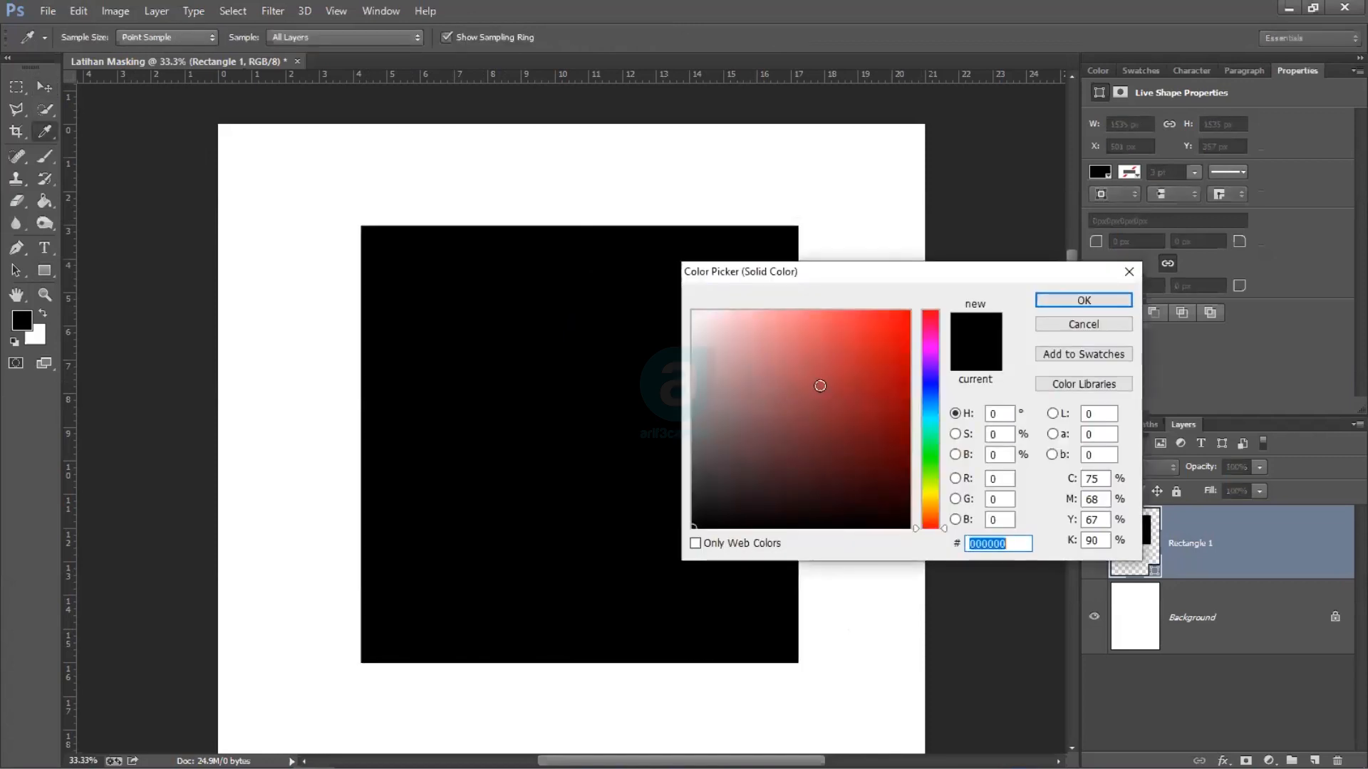
{"action": "left_click", "coordinate": [790, 323]}
{"action": "left_click", "coordinate": [829, 334]}
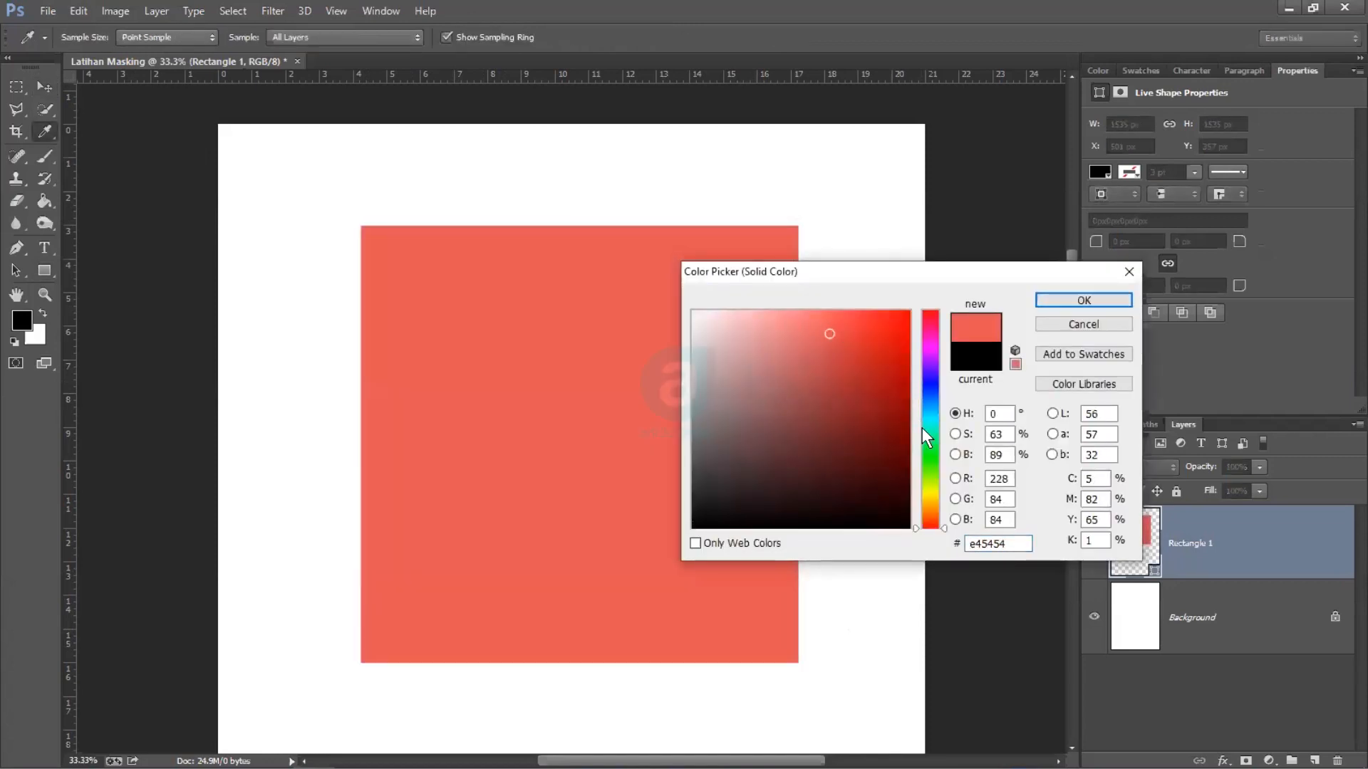
{"action": "left_click", "coordinate": [926, 469]}
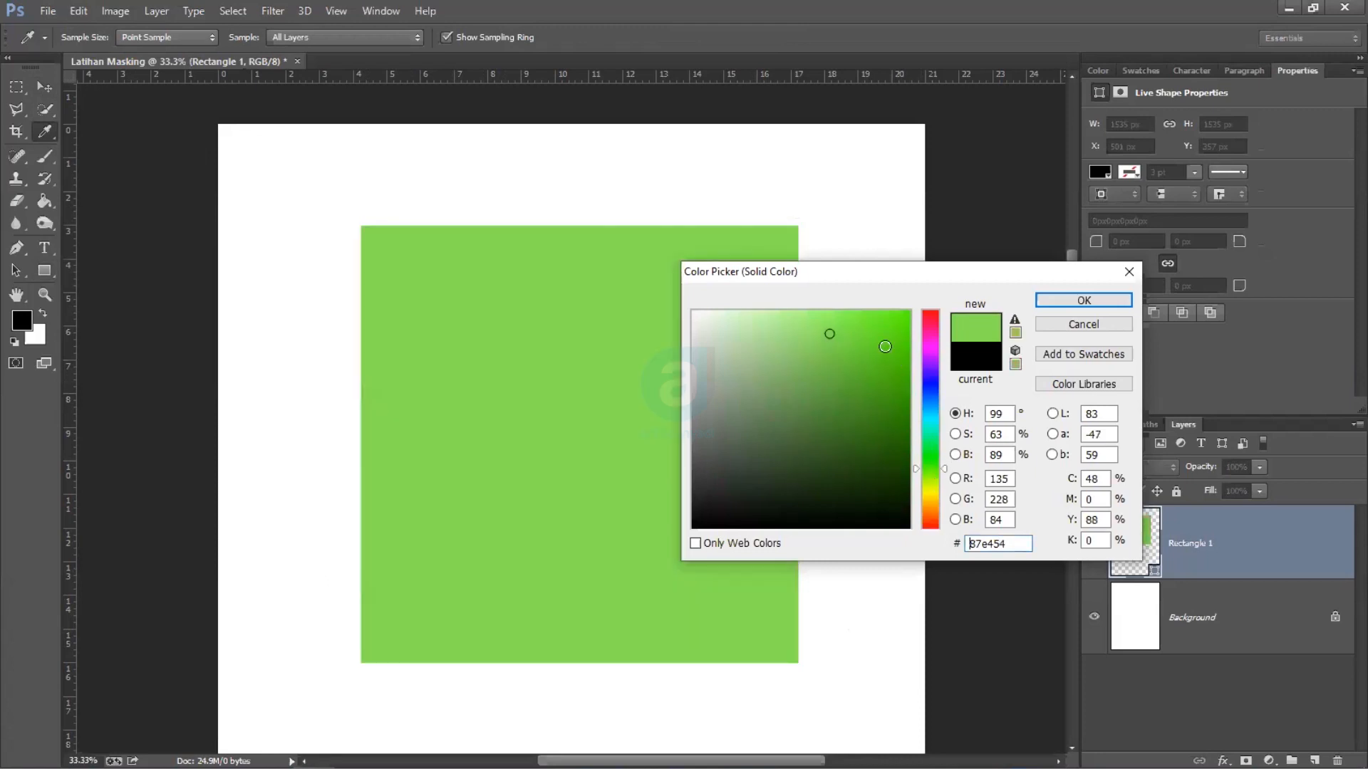
{"action": "left_click", "coordinate": [885, 361]}
{"action": "left_click", "coordinate": [1057, 301]}
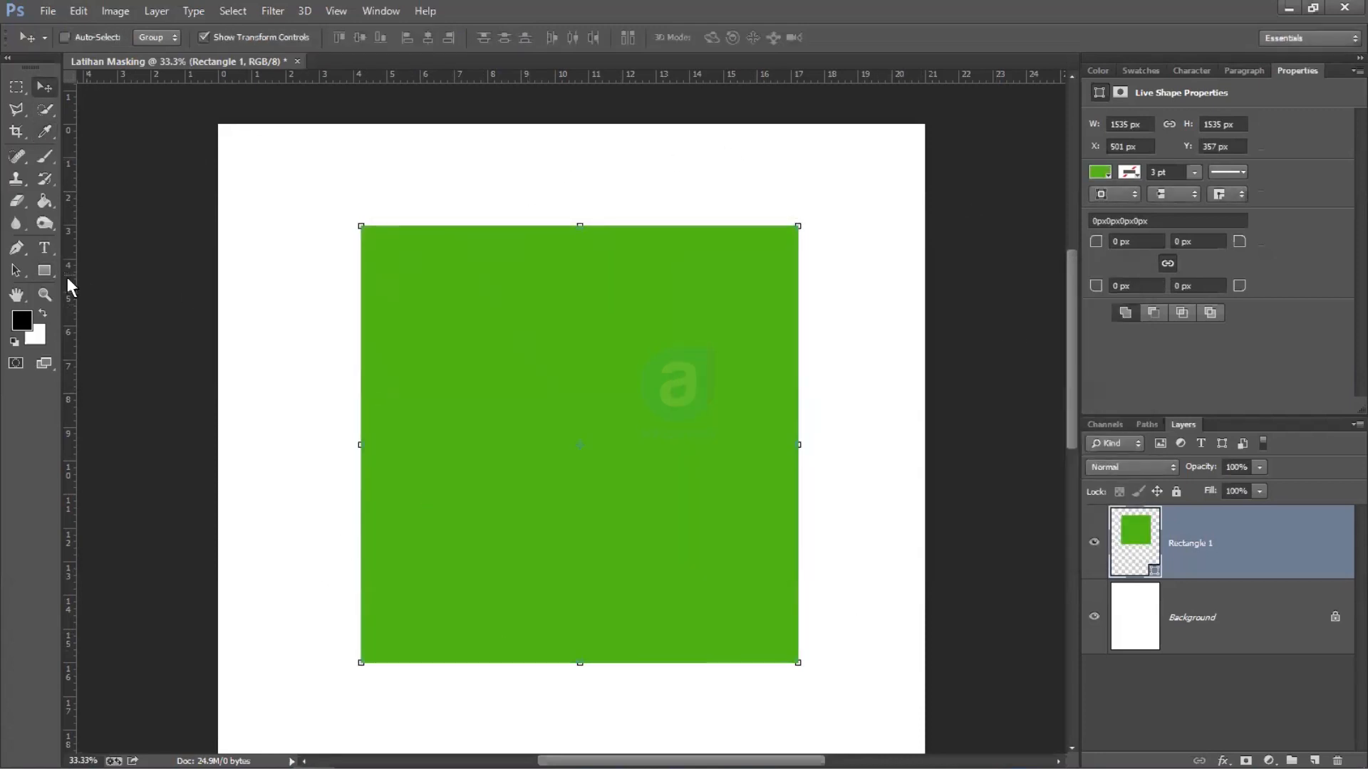
{"action": "left_click", "coordinate": [45, 269]}
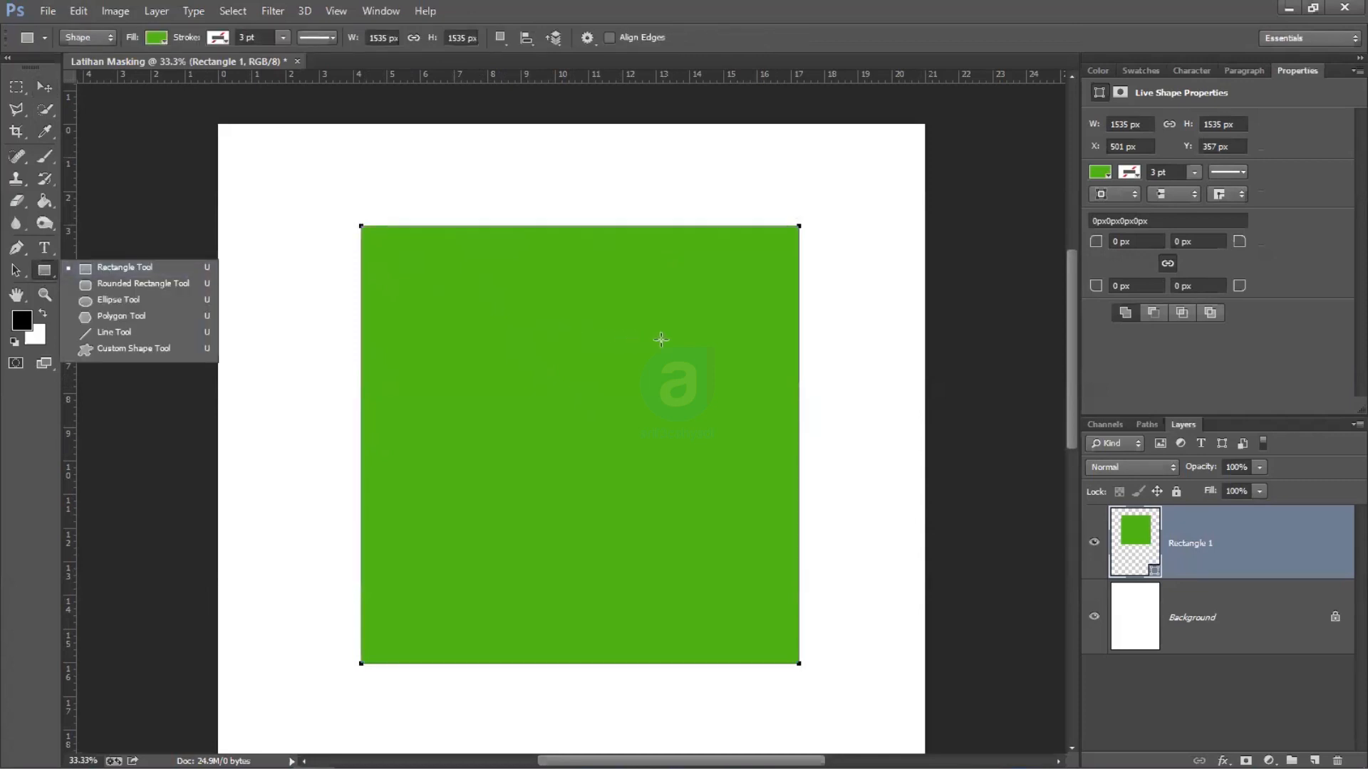
{"action": "left_click", "coordinate": [44, 86]}
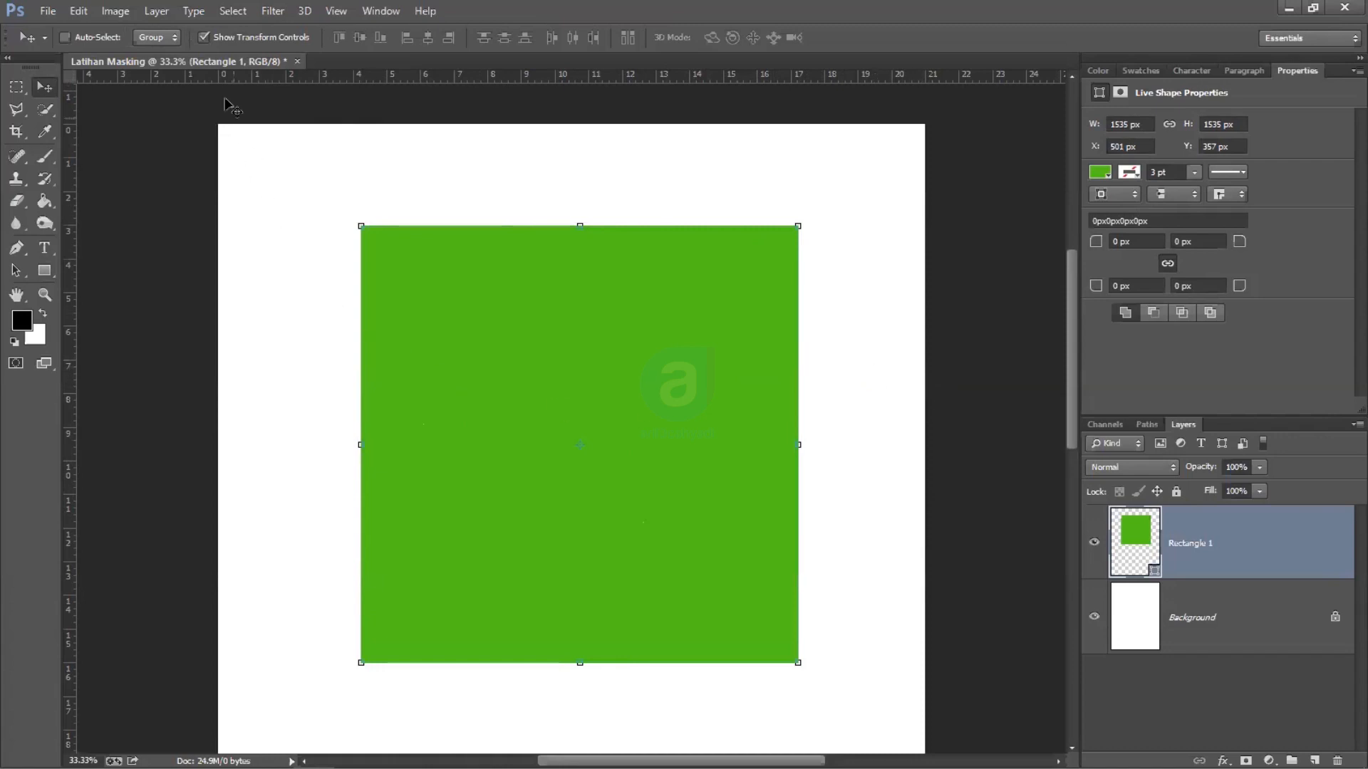
Step: Add a Reveal All layer mask to the square's layer and make the Layers panel taller
{"action": "left_click", "coordinate": [174, 10]}
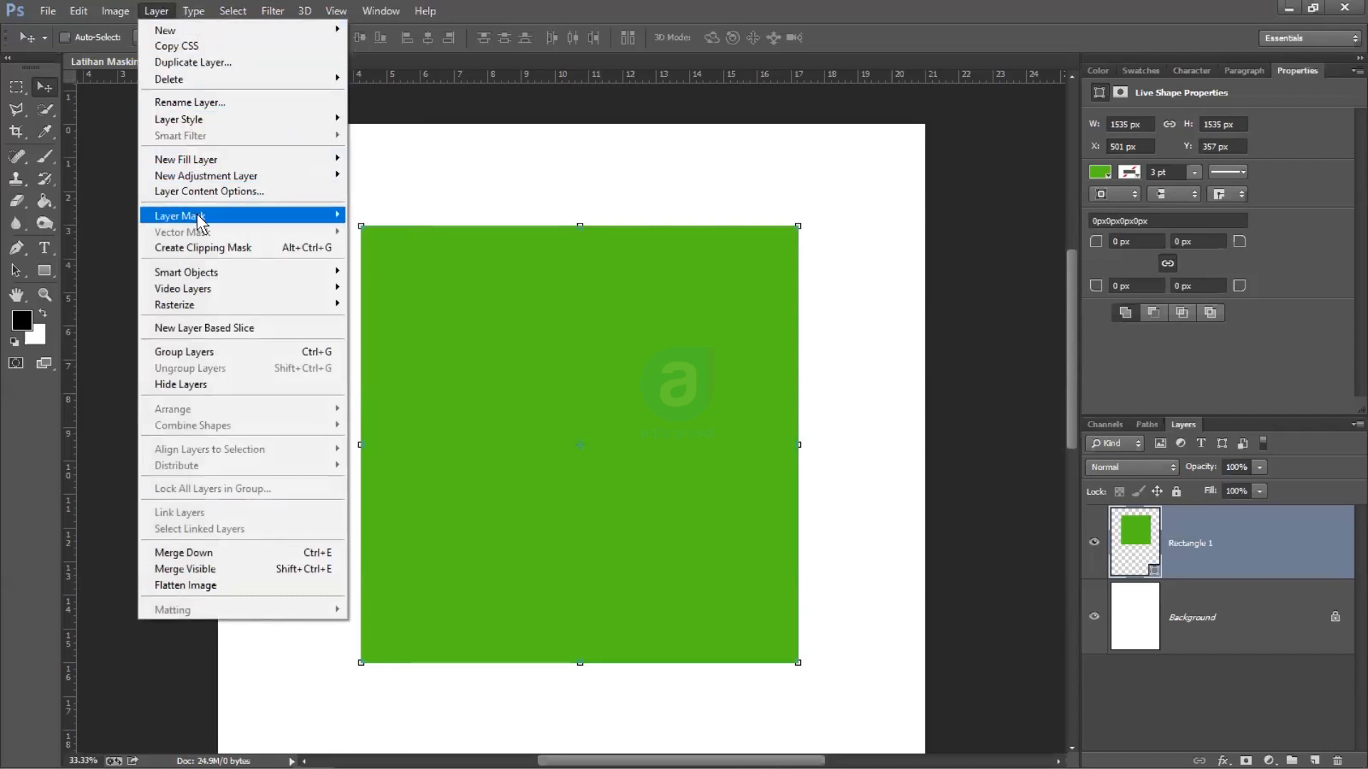
{"action": "mouse_move", "coordinate": [210, 215]}
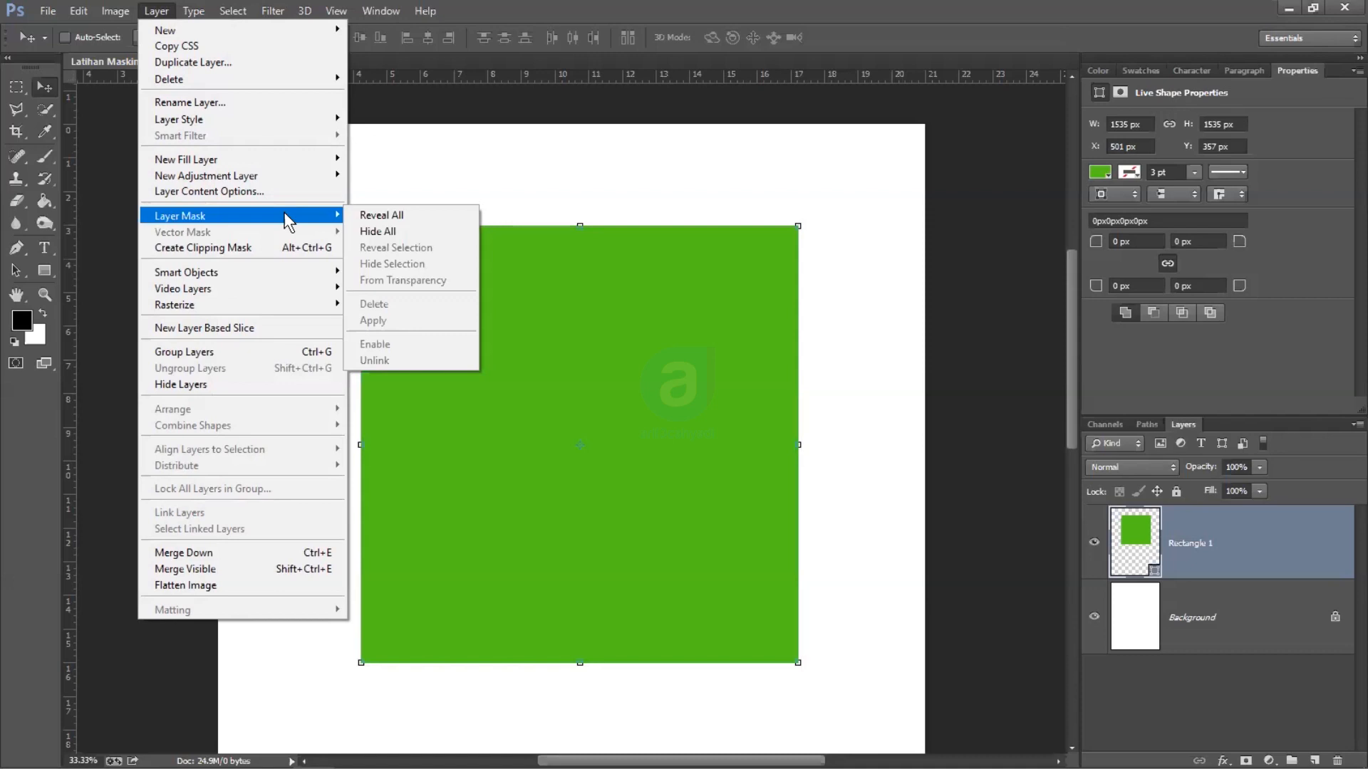
{"action": "left_click", "coordinate": [370, 220]}
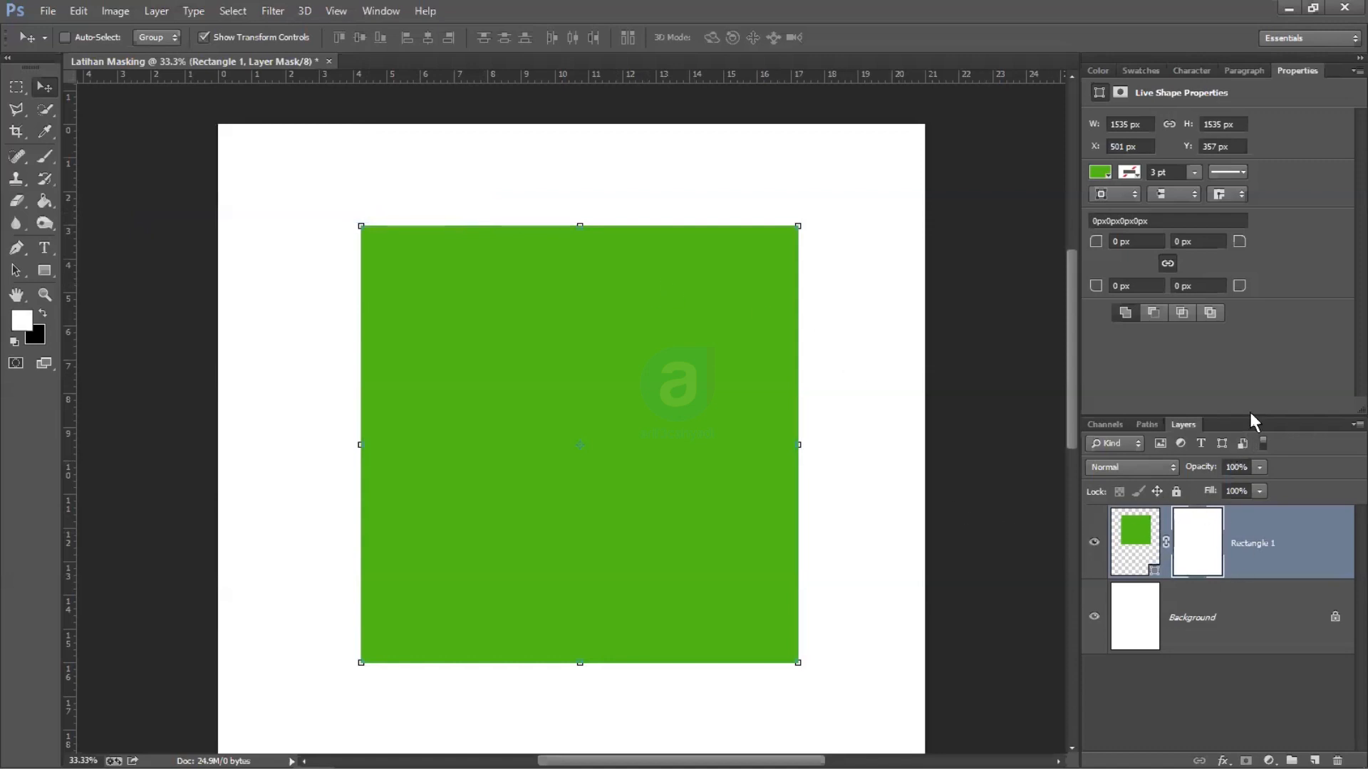
{"action": "left_click_drag", "start_coordinate": [1256, 414], "coordinate": [1248, 208]}
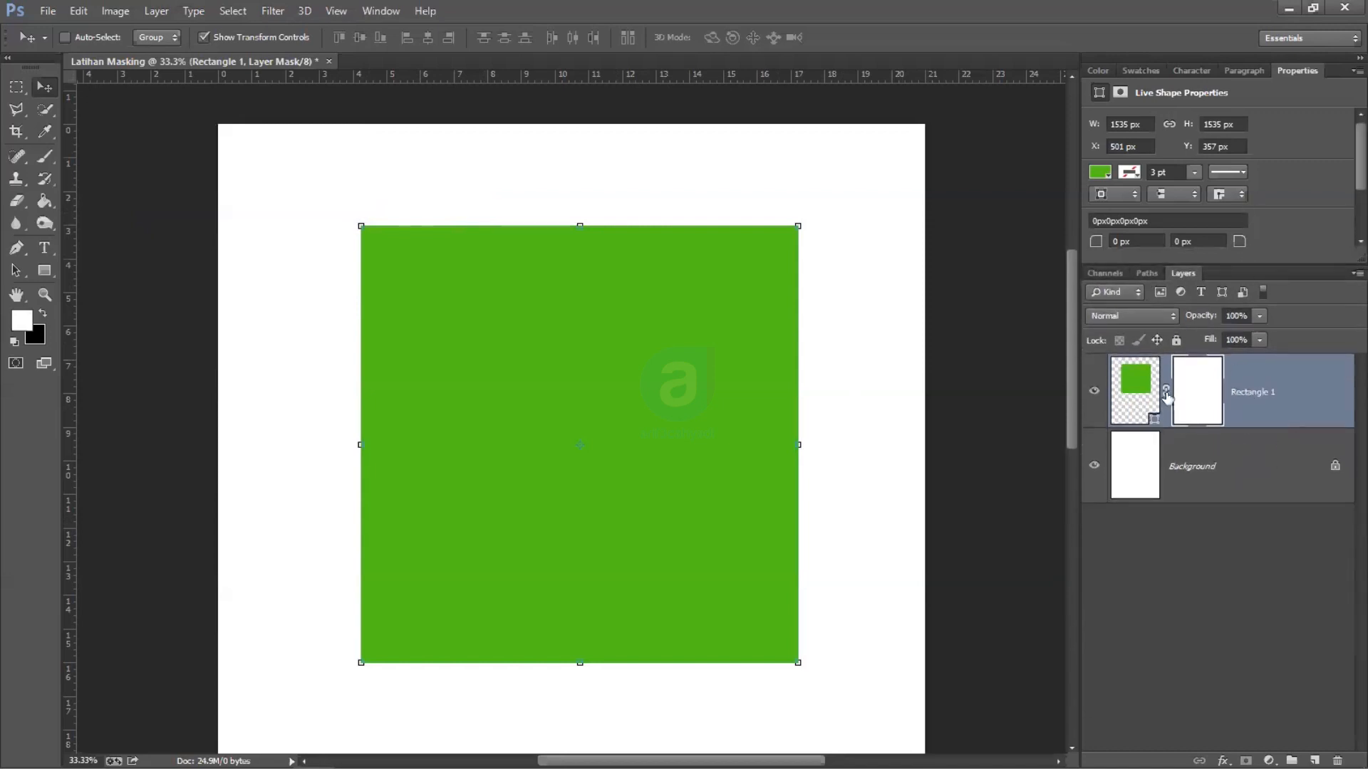
Step: Compare the square layer's shape content and its layer mask by making each one active in turn
{"action": "left_click", "coordinate": [1130, 404]}
{"action": "left_click", "coordinate": [1203, 401]}
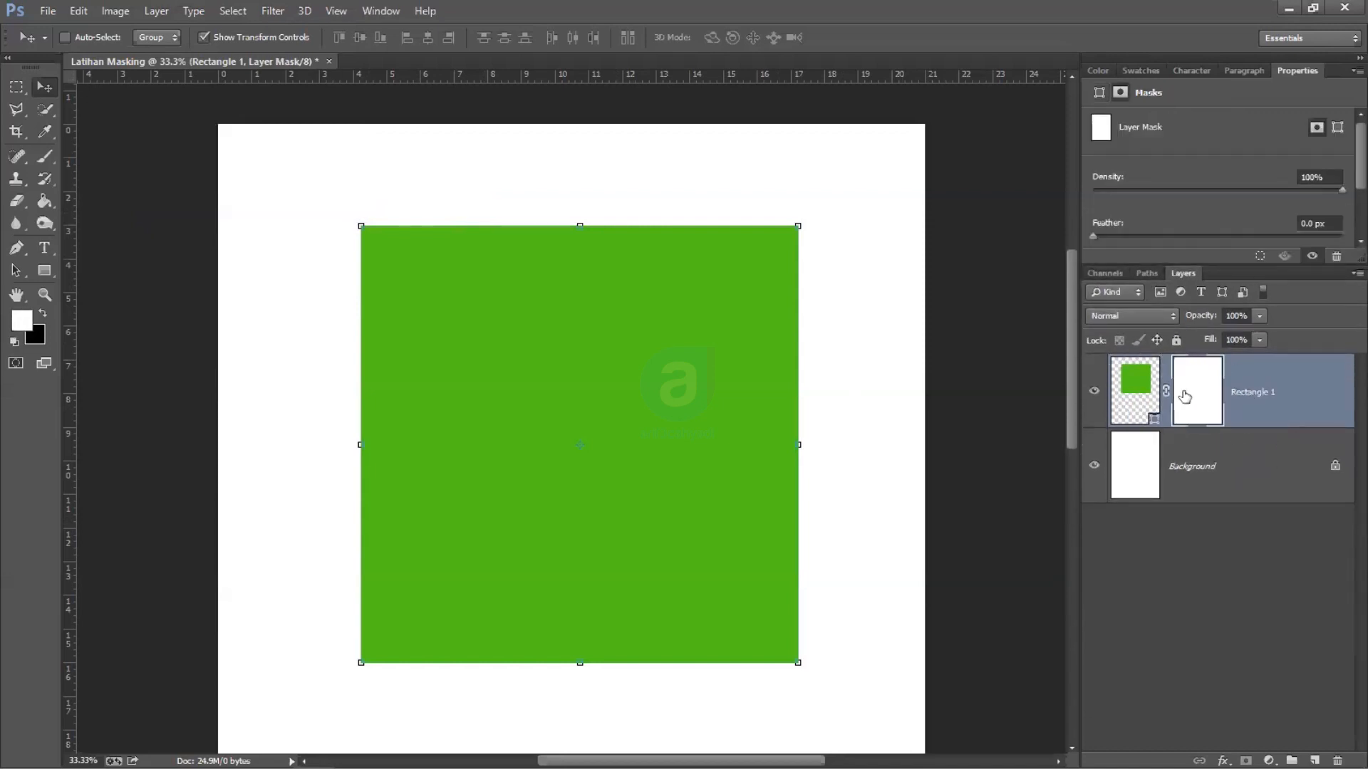
{"action": "left_click", "coordinate": [1142, 396]}
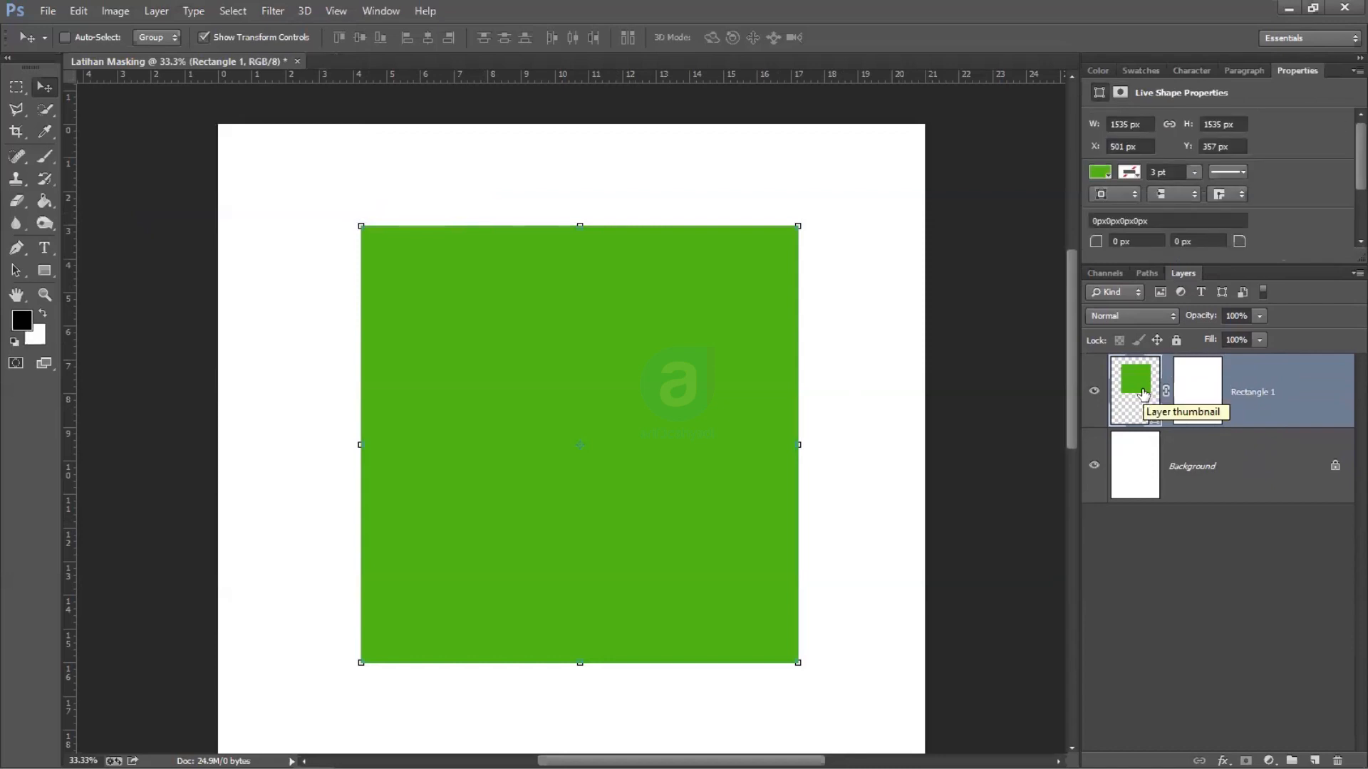
{"action": "left_click", "coordinate": [1203, 399]}
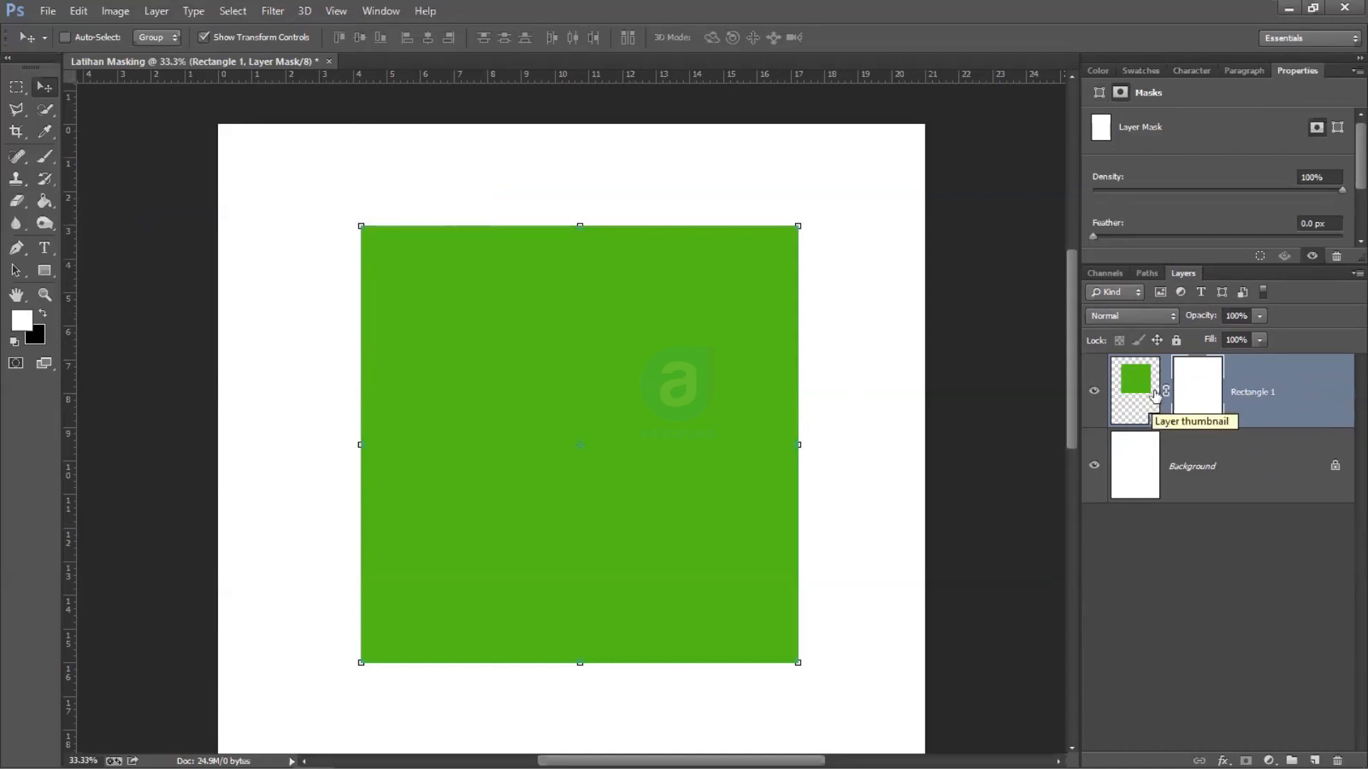
{"action": "left_click", "coordinate": [1132, 396]}
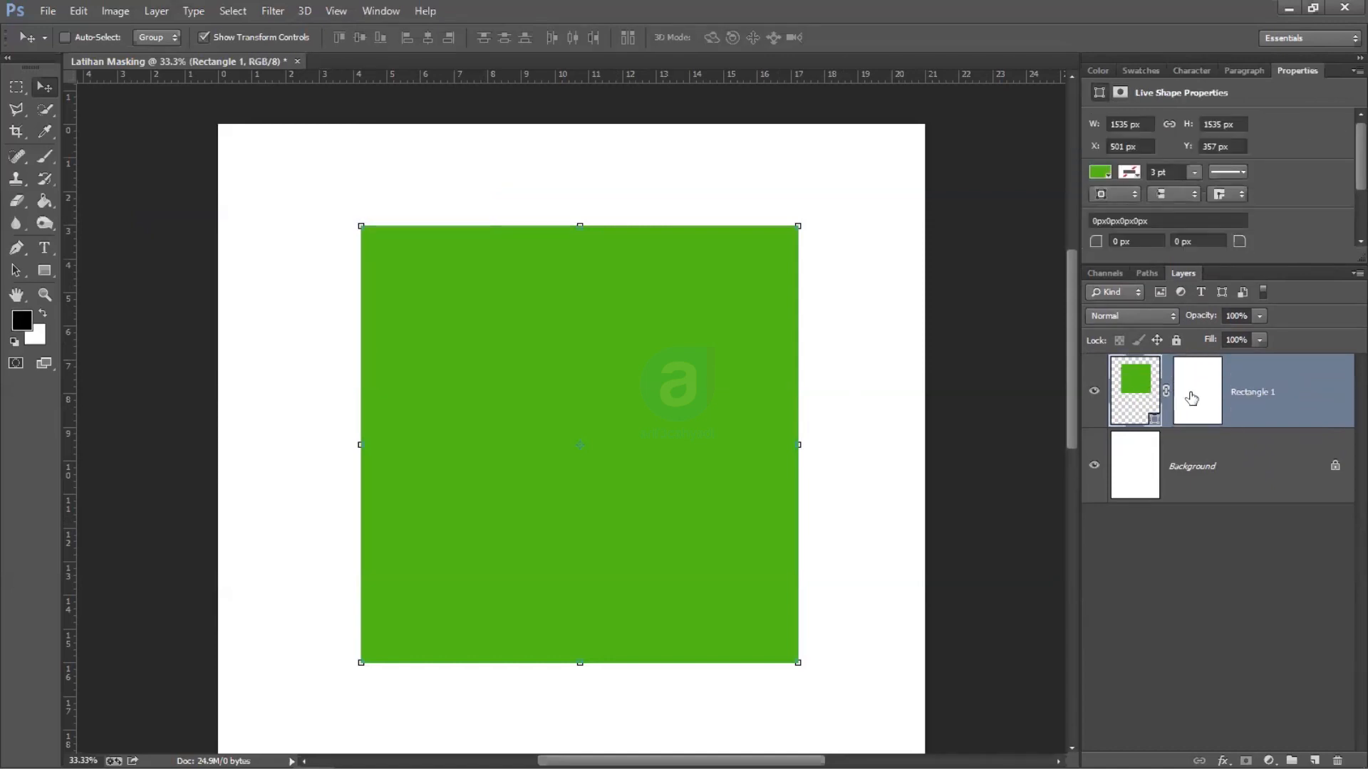
{"action": "left_click", "coordinate": [1190, 397]}
{"action": "left_click", "coordinate": [1129, 403]}
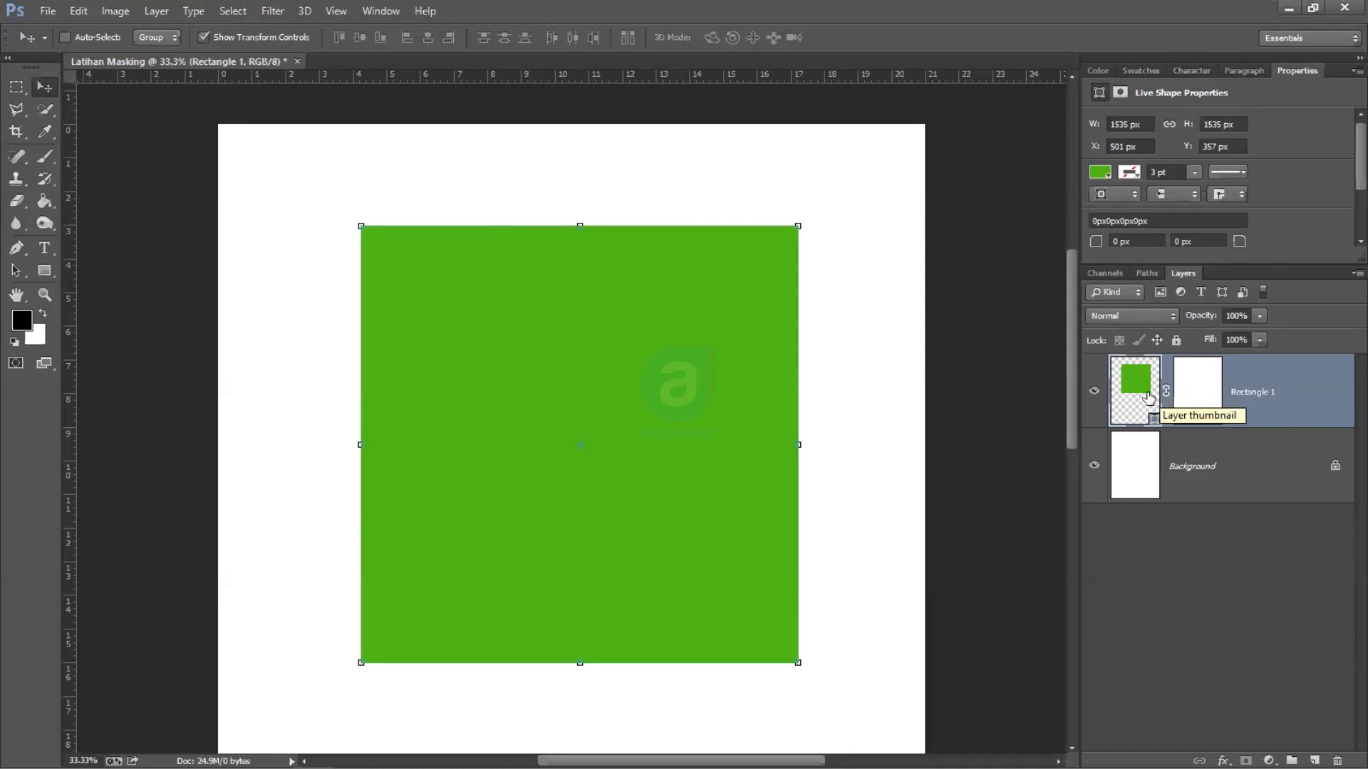
{"action": "left_click", "coordinate": [1203, 400]}
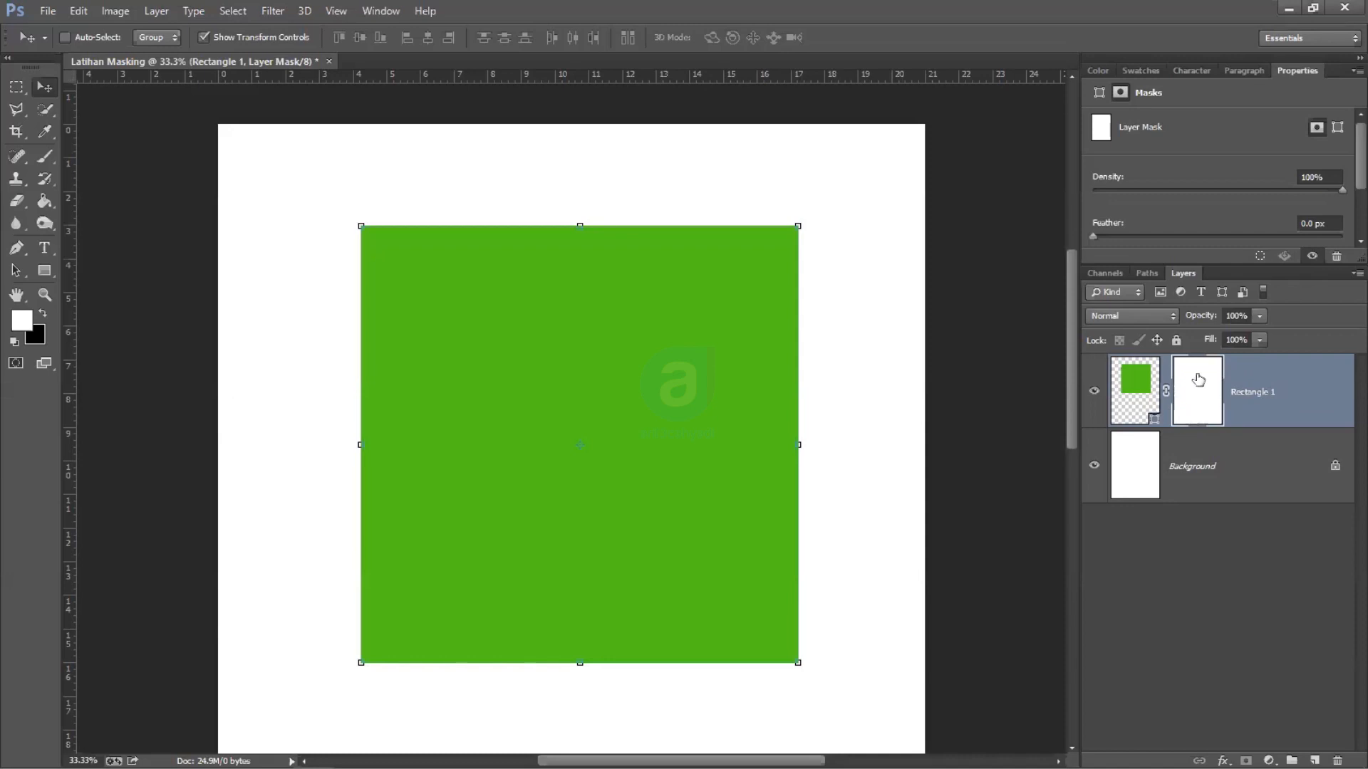
Step: Rename the green square's layer as R Mask
{"action": "double_click", "coordinate": [1252, 392]}
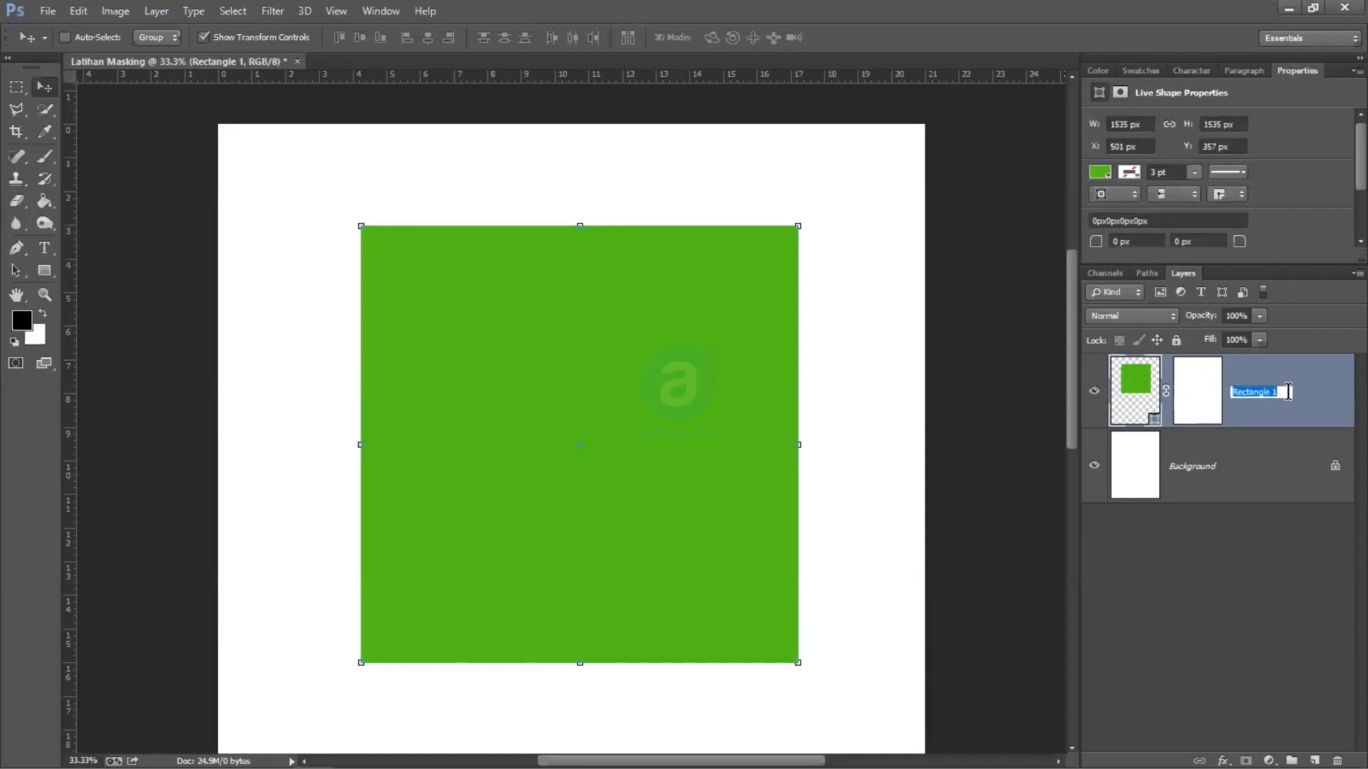
{"action": "type", "text": "R Mask"}
{"action": "left_click", "coordinate": [1231, 571]}
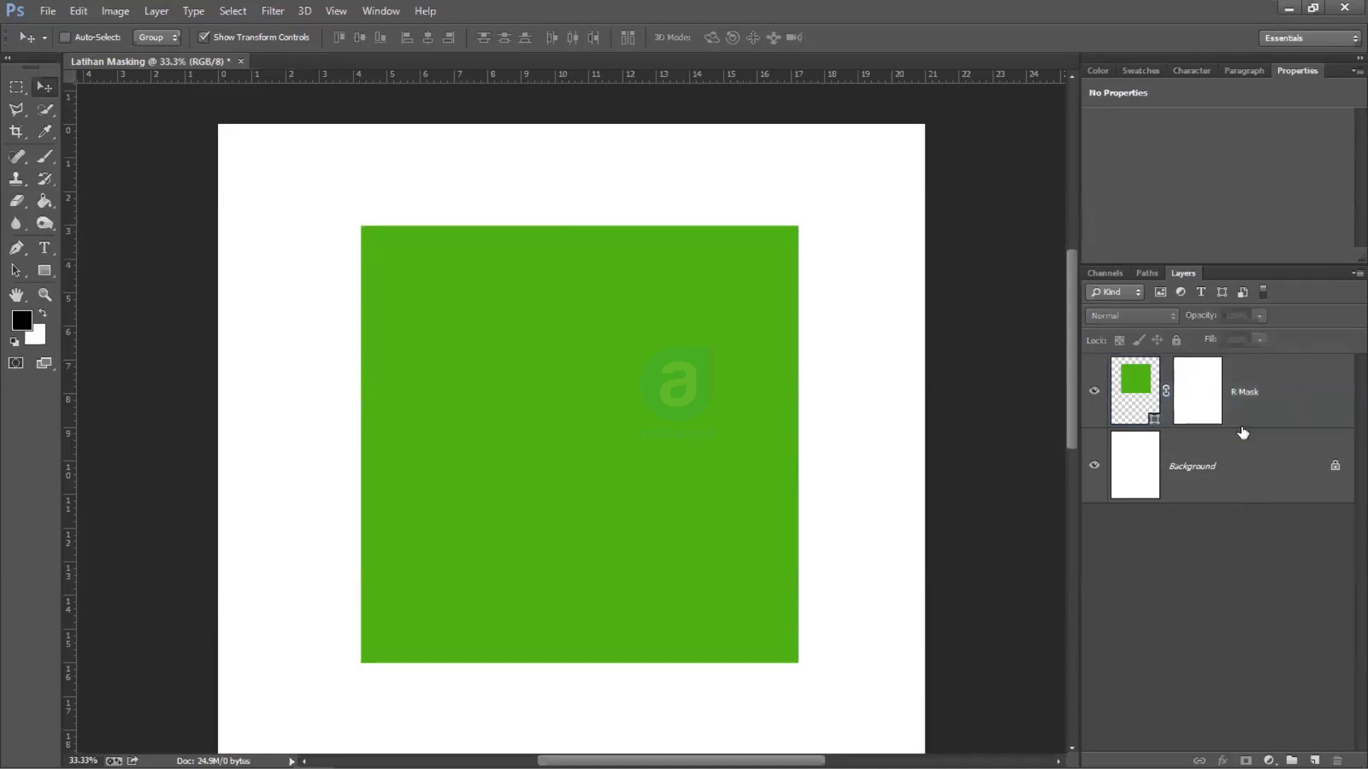
Step: Select the R Mask layer, switch between its shape and its mask, and leave the layer mask active
{"action": "left_click", "coordinate": [1256, 407]}
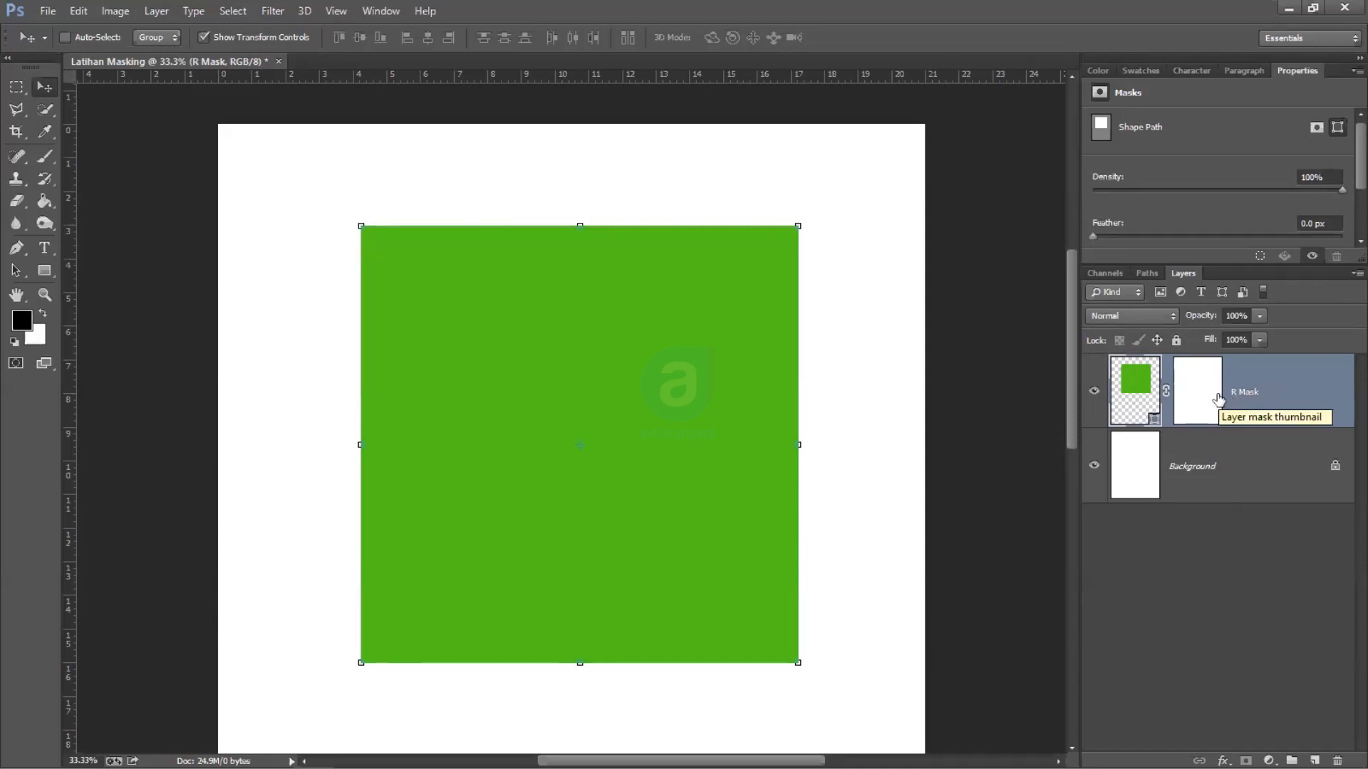
{"action": "left_click", "coordinate": [1196, 392]}
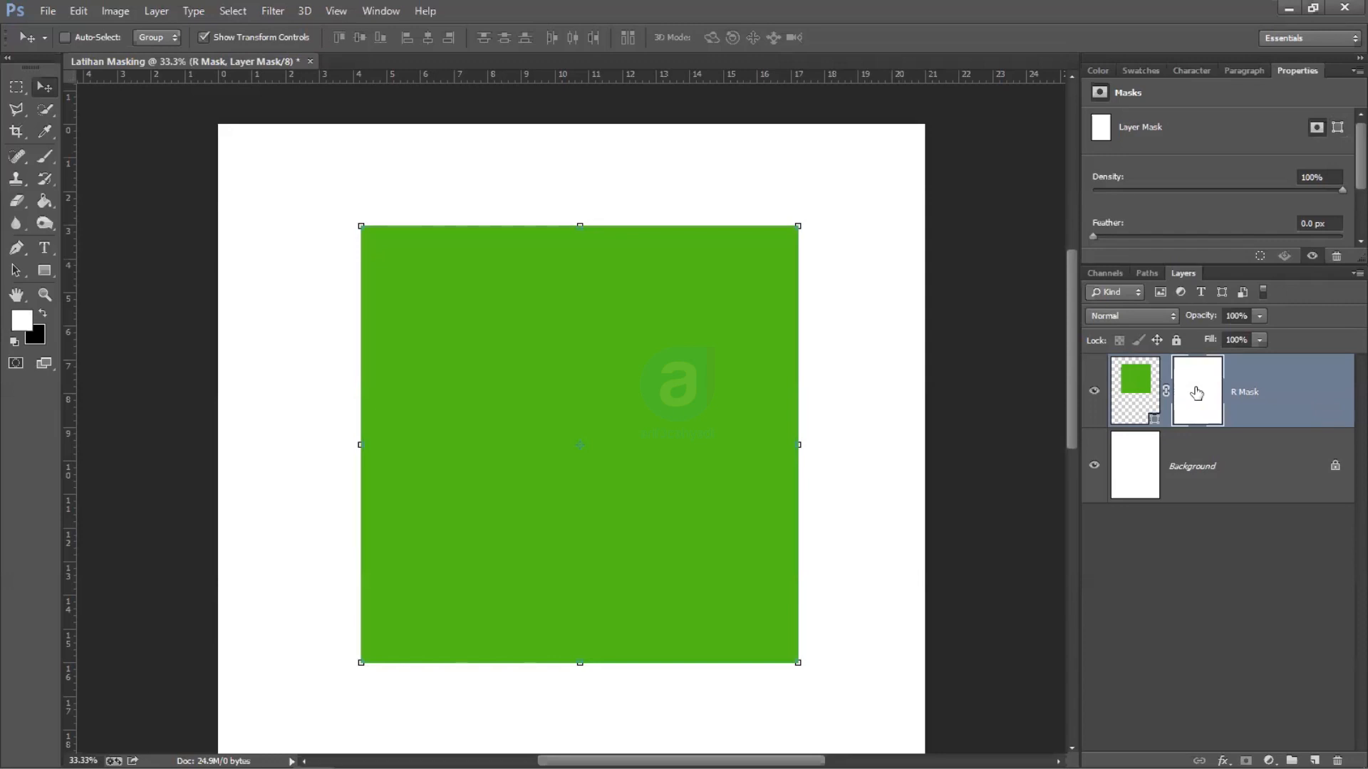
{"action": "left_click", "coordinate": [1127, 390]}
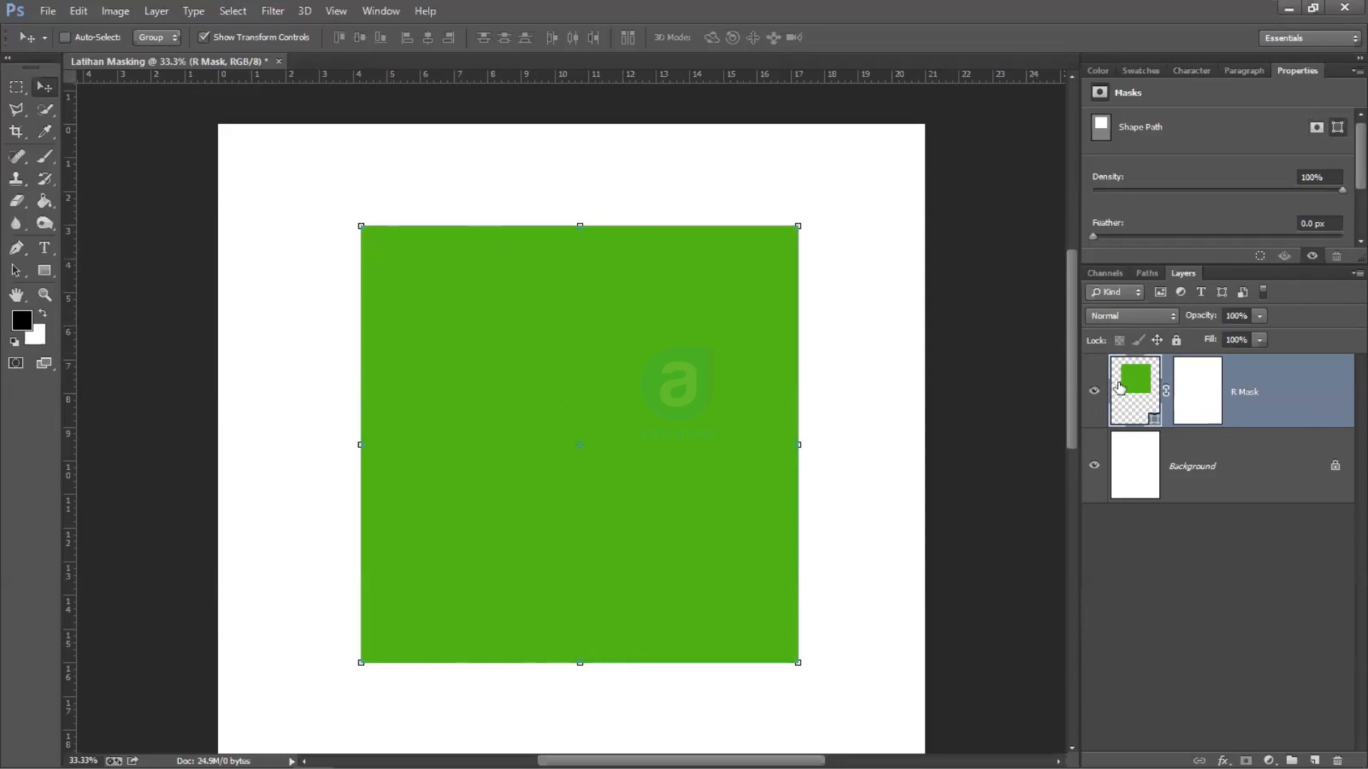
{"action": "left_click", "coordinate": [1210, 412]}
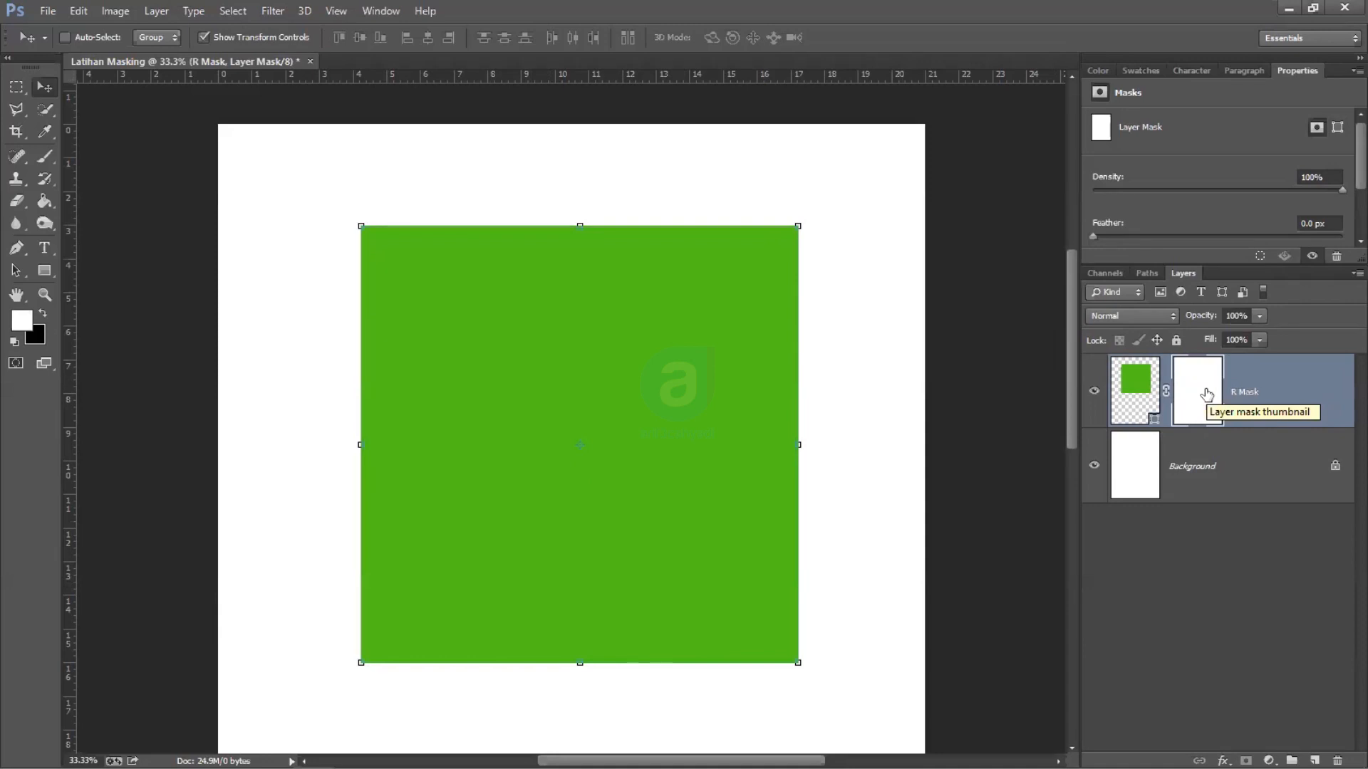
Step: Try the small and medium thumbnail sizes for the layer list, and switch back to large thumbnails
{"action": "right_click", "coordinate": [1132, 544]}
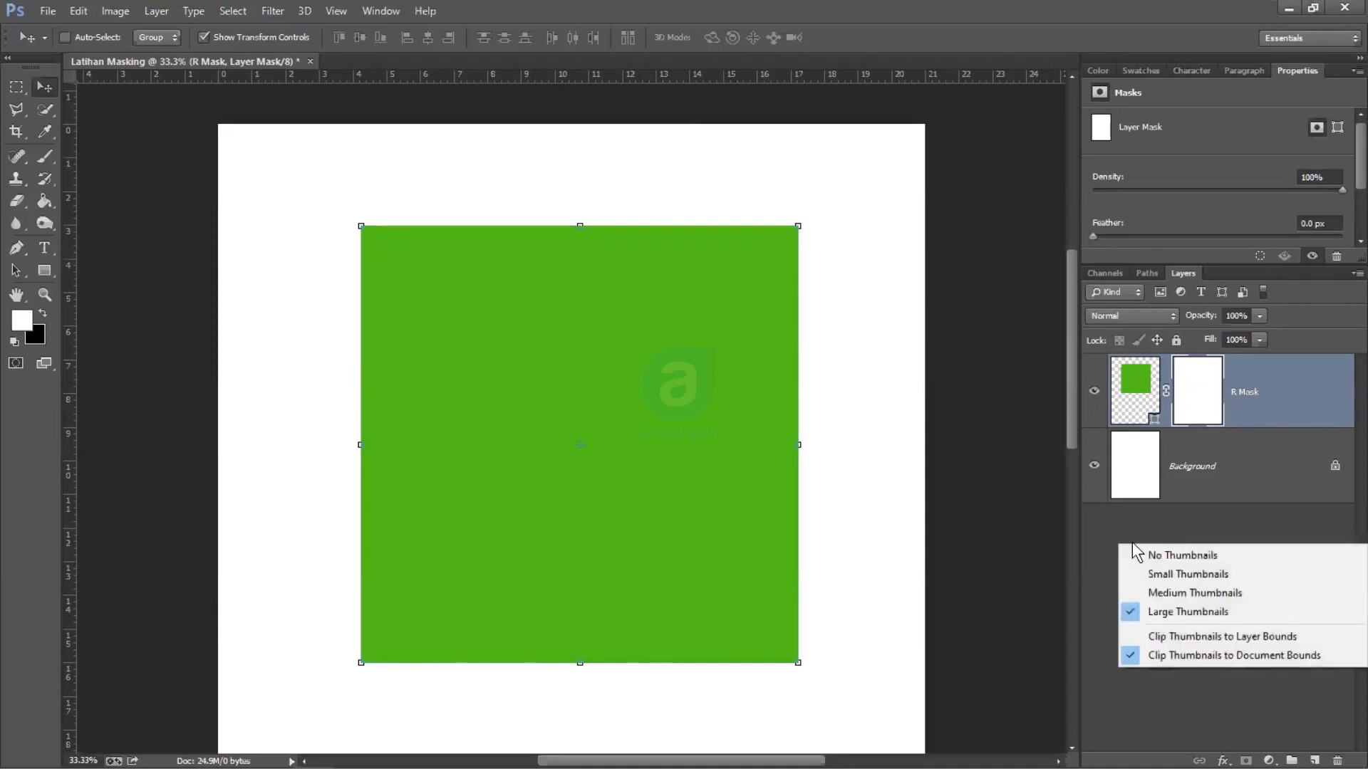
{"action": "left_click", "coordinate": [1176, 573]}
{"action": "right_click", "coordinate": [1148, 500]}
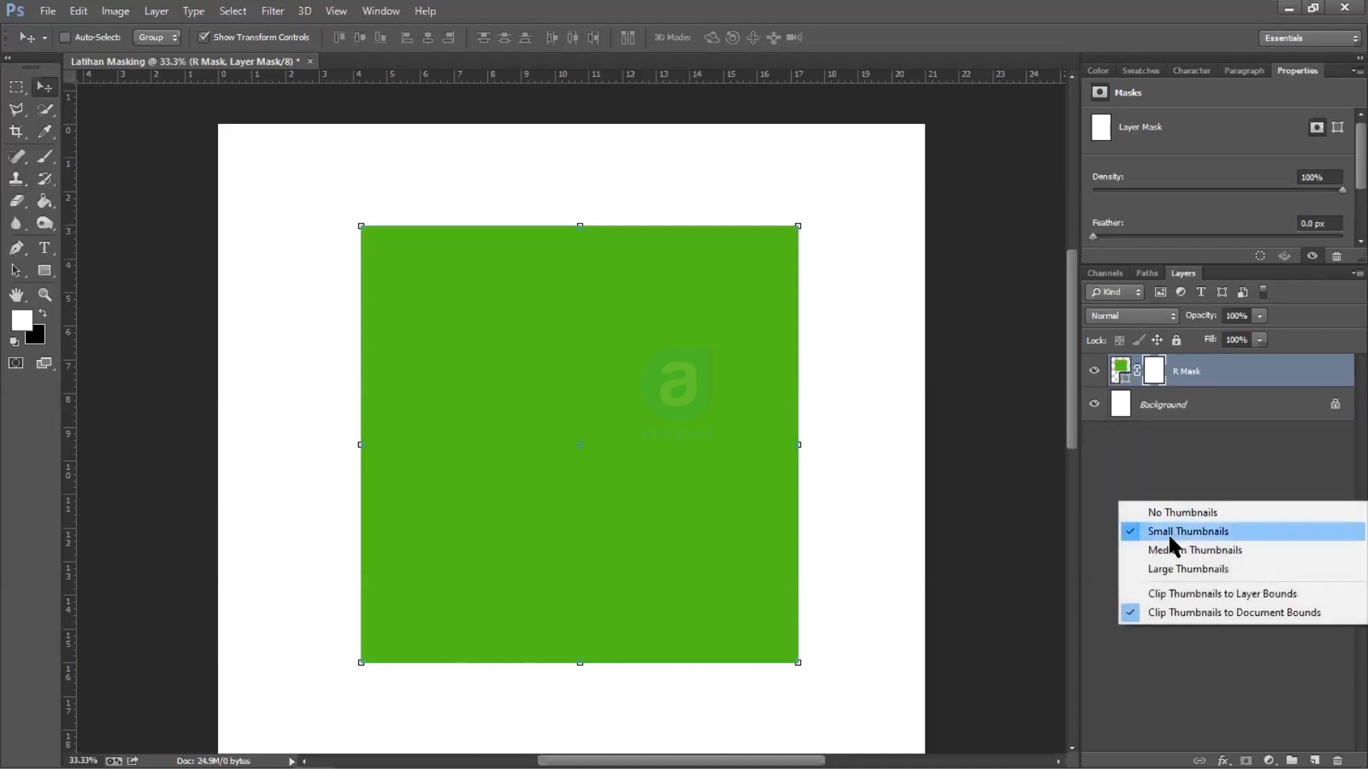
{"action": "left_click", "coordinate": [1212, 549]}
{"action": "right_click", "coordinate": [1185, 510]}
{"action": "left_click", "coordinate": [1211, 574]}
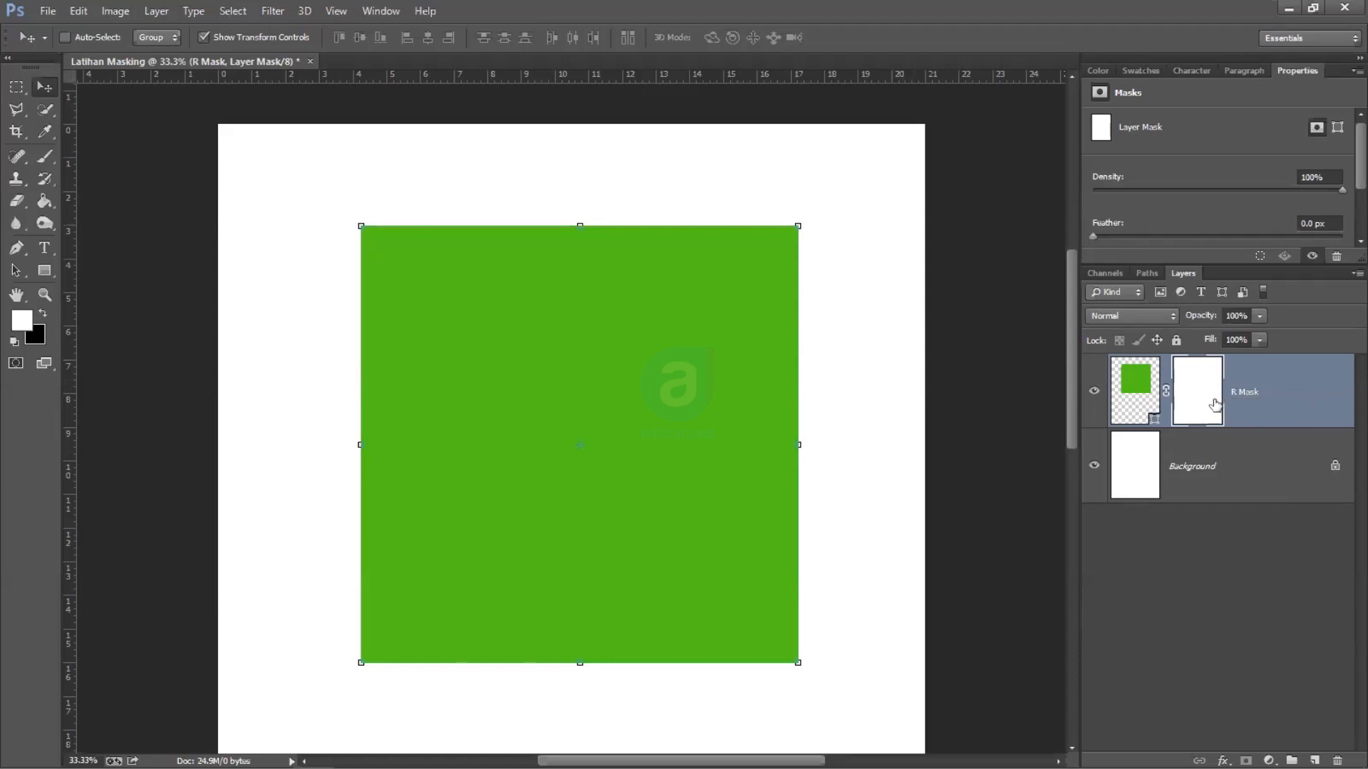
Step: Paint black with a 600 px soft brush on the R Mask layer's mask, hiding all four edges of the green square
{"action": "left_click", "coordinate": [44, 313]}
{"action": "left_click", "coordinate": [41, 157]}
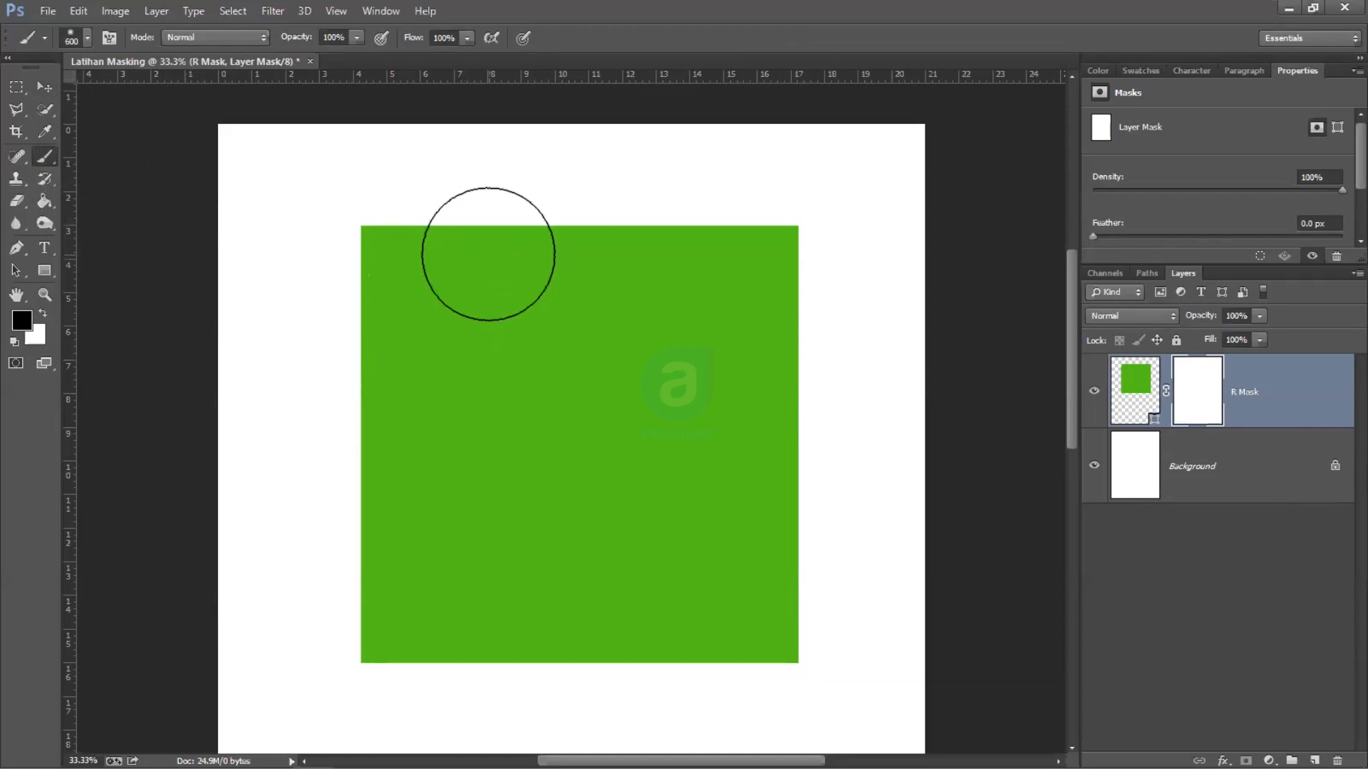
{"action": "mouse_move", "coordinate": [384, 238]}
{"action": "left_mouse_down"}
{"action": "mouse_move", "coordinate": [800, 233]}
{"action": "mouse_move", "coordinate": [813, 217]}
{"action": "mouse_move", "coordinate": [300, 220]}
{"action": "mouse_move", "coordinate": [858, 207]}
{"action": "mouse_move", "coordinate": [401, 242]}
{"action": "left_mouse_up"}
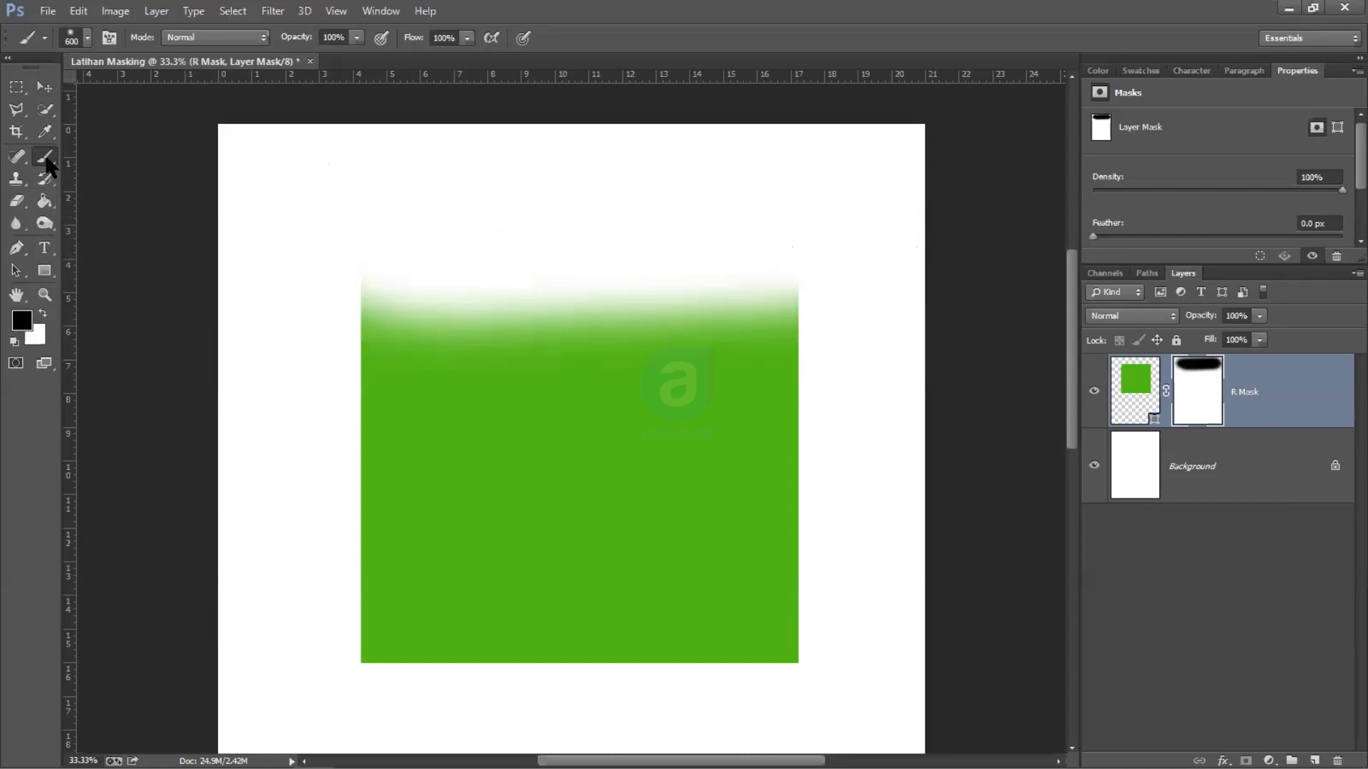
{"action": "mouse_move", "coordinate": [442, 613]}
{"action": "left_mouse_down"}
{"action": "mouse_move", "coordinate": [812, 595]}
{"action": "mouse_move", "coordinate": [823, 657]}
{"action": "left_mouse_up"}
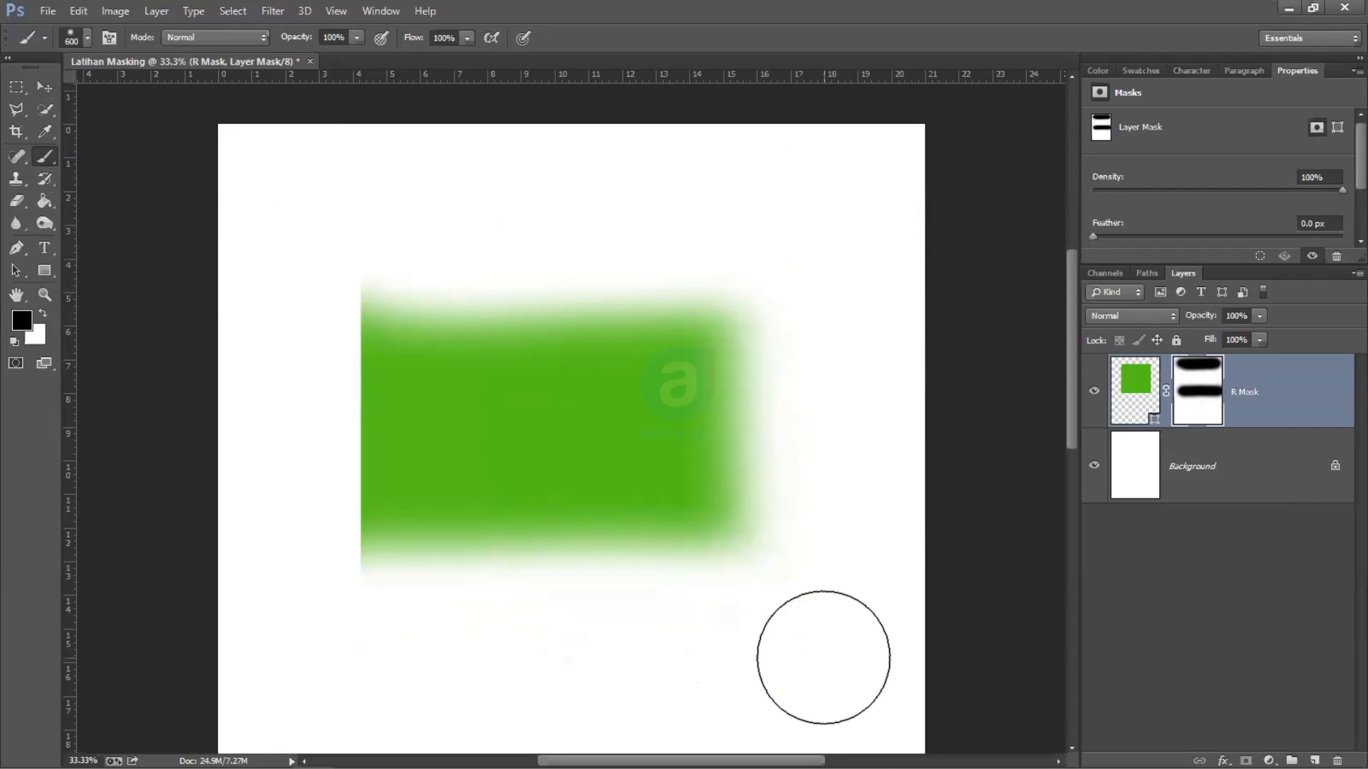
{"action": "mouse_move", "coordinate": [339, 202]}
{"action": "left_mouse_down"}
{"action": "mouse_move", "coordinate": [320, 541]}
{"action": "mouse_move", "coordinate": [351, 317]}
{"action": "mouse_move", "coordinate": [349, 627]}
{"action": "left_mouse_up"}
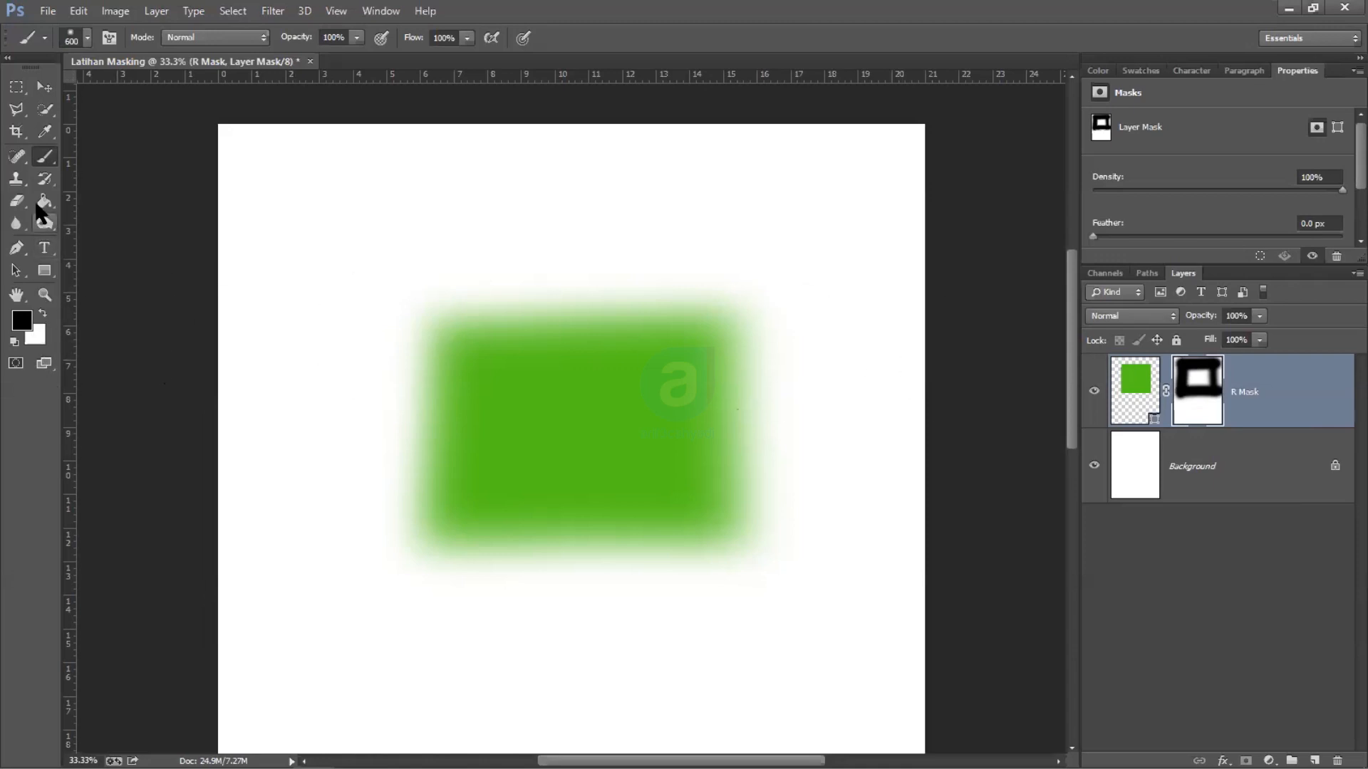
Step: Paint white on the R Mask layer's mask over the hidden edges to bring back the full green square
{"action": "left_click", "coordinate": [42, 314]}
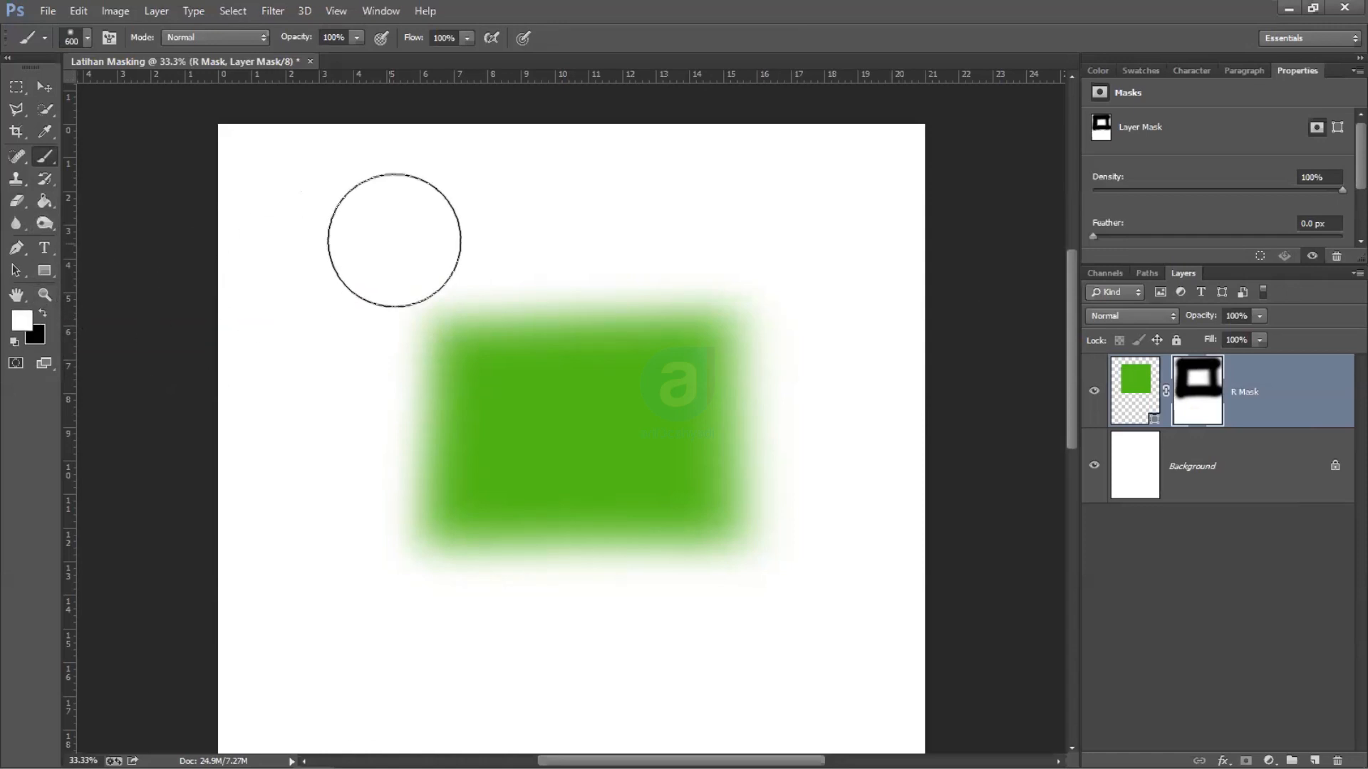
{"action": "left_click_drag", "start_coordinate": [318, 220], "coordinate": [432, 336]}
{"action": "mouse_move", "coordinate": [631, 248]}
{"action": "left_mouse_down"}
{"action": "mouse_move", "coordinate": [360, 332]}
{"action": "mouse_move", "coordinate": [848, 366]}
{"action": "mouse_move", "coordinate": [660, 400]}
{"action": "mouse_move", "coordinate": [602, 478]}
{"action": "mouse_move", "coordinate": [692, 575]}
{"action": "mouse_move", "coordinate": [721, 447]}
{"action": "mouse_move", "coordinate": [795, 547]}
{"action": "mouse_move", "coordinate": [800, 451]}
{"action": "mouse_move", "coordinate": [788, 510]}
{"action": "mouse_move", "coordinate": [812, 647]}
{"action": "mouse_move", "coordinate": [341, 646]}
{"action": "mouse_move", "coordinate": [604, 596]}
{"action": "mouse_move", "coordinate": [456, 555]}
{"action": "mouse_move", "coordinate": [352, 417]}
{"action": "mouse_move", "coordinate": [453, 539]}
{"action": "mouse_move", "coordinate": [671, 586]}
{"action": "mouse_move", "coordinate": [589, 408]}
{"action": "mouse_move", "coordinate": [406, 335]}
{"action": "left_mouse_up"}
Step: Paint a black horizontal and a black vertical stroke on the layer mask, hiding a cross through the middle of the square
{"action": "left_click", "coordinate": [42, 314]}
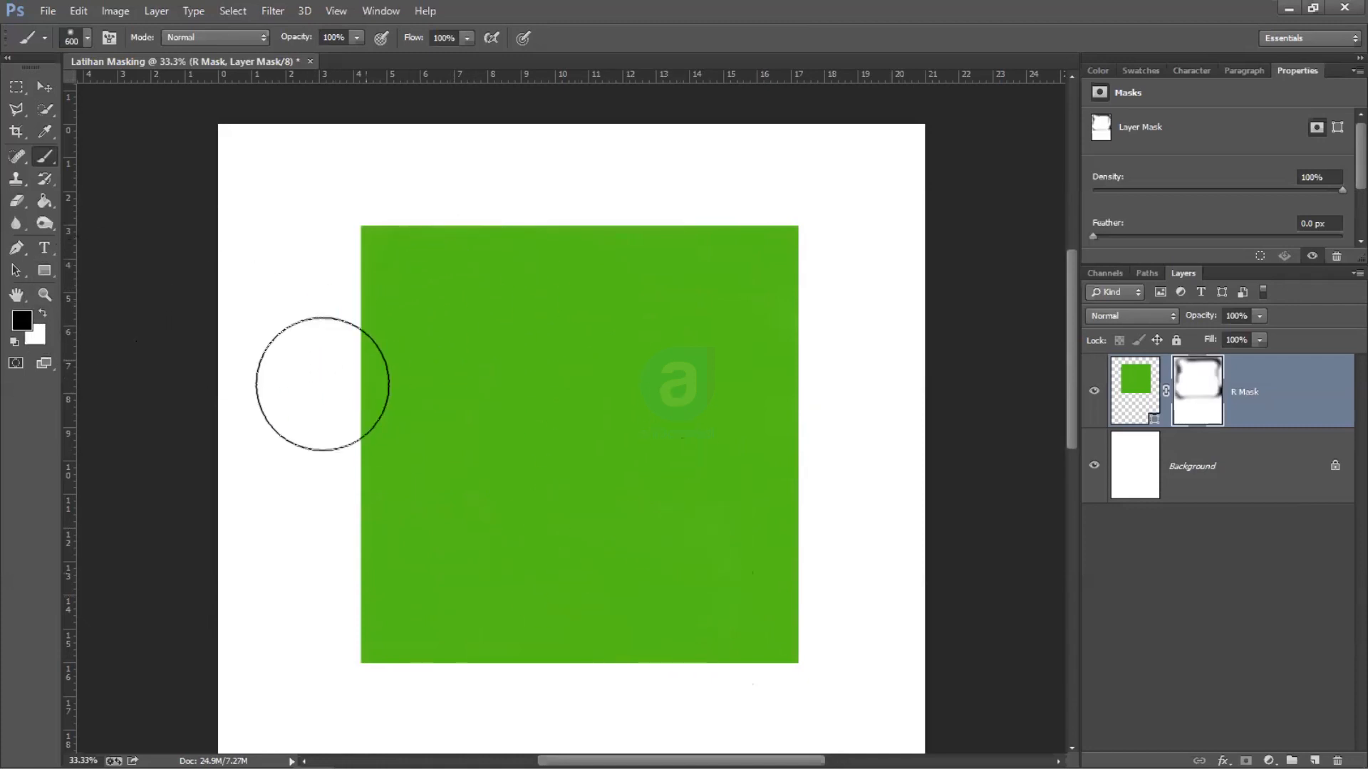
{"action": "left_click_drag", "start_coordinate": [270, 419], "coordinate": [748, 418]}
{"action": "mouse_move", "coordinate": [567, 135]}
{"action": "left_mouse_down"}
{"action": "mouse_move", "coordinate": [545, 713]}
{"action": "mouse_move", "coordinate": [535, 698]}
{"action": "left_mouse_up"}
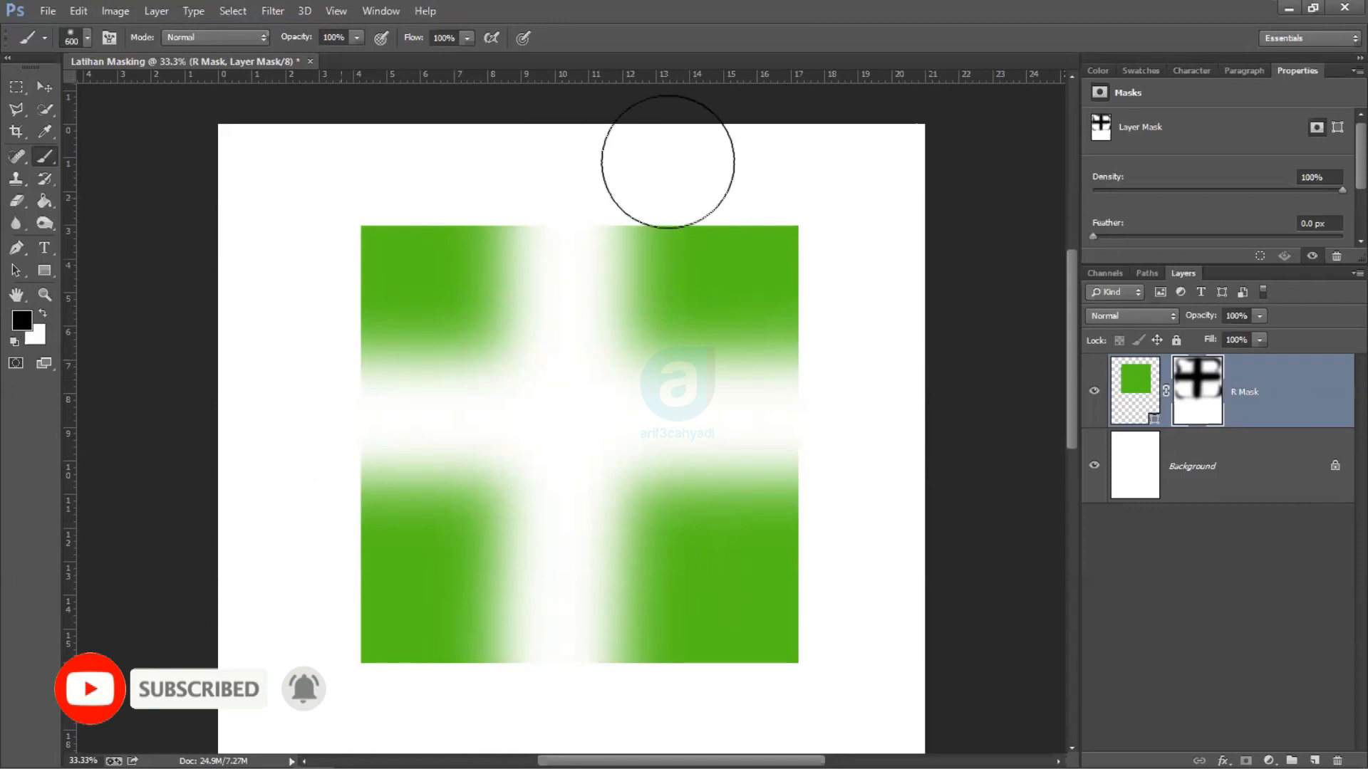
Step: Disable the R Mask layer's mask to see the unmasked square, and enable the mask again
{"action": "right_click", "coordinate": [1216, 376]}
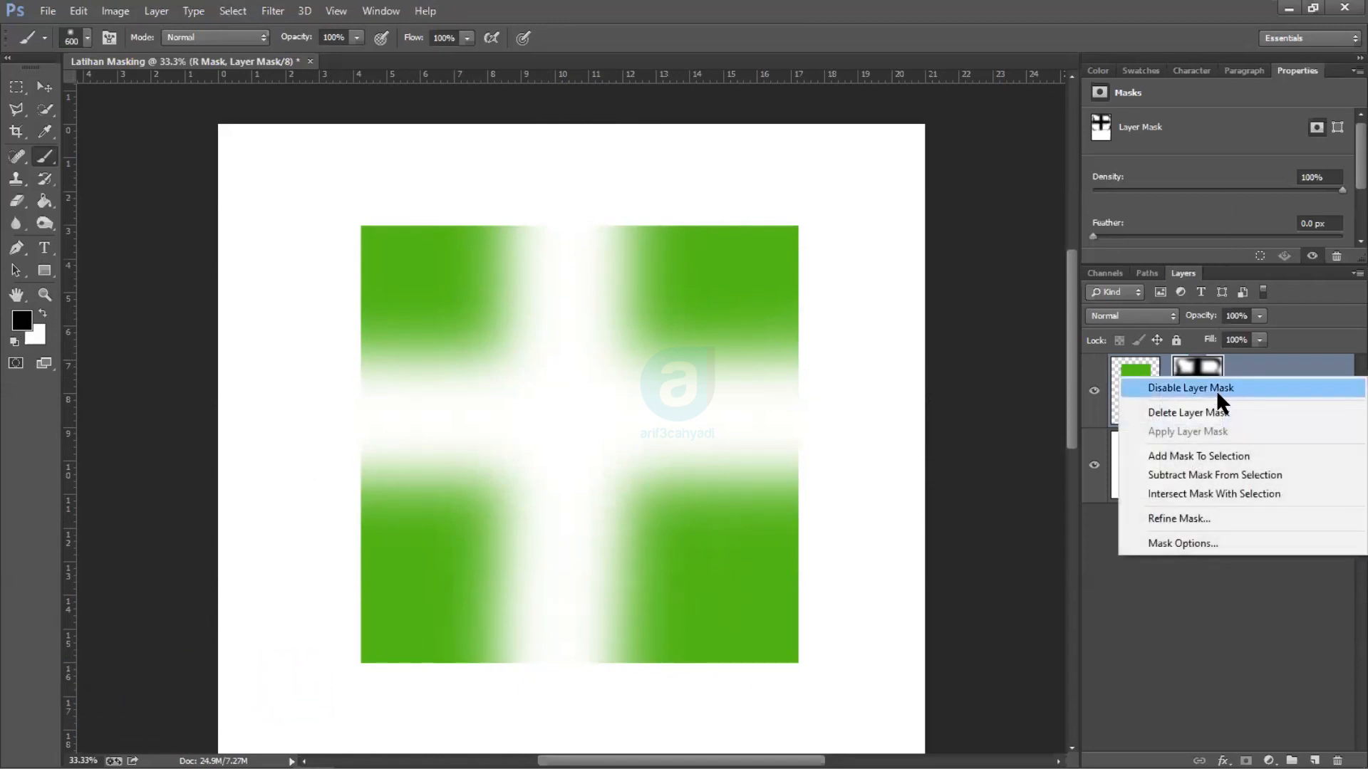
{"action": "left_click", "coordinate": [1229, 387]}
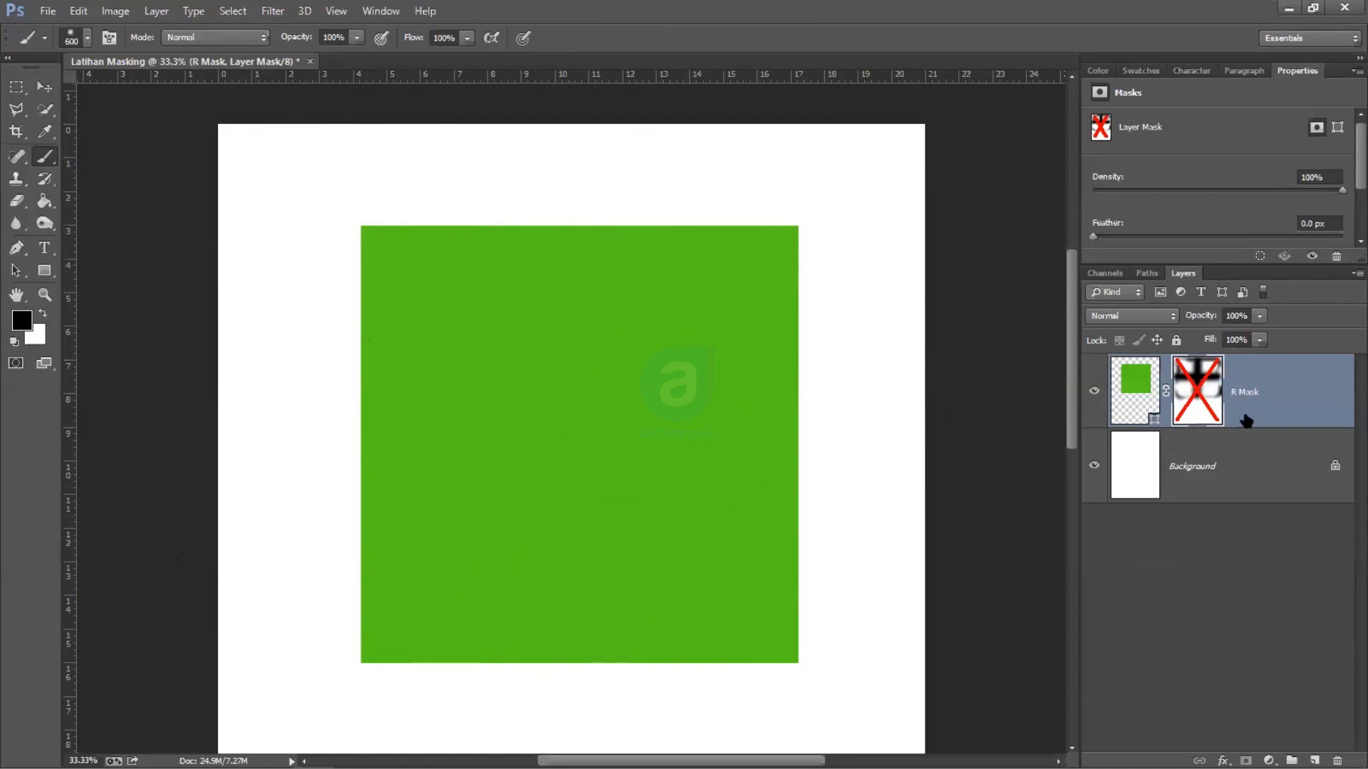
{"action": "right_click", "coordinate": [1199, 383]}
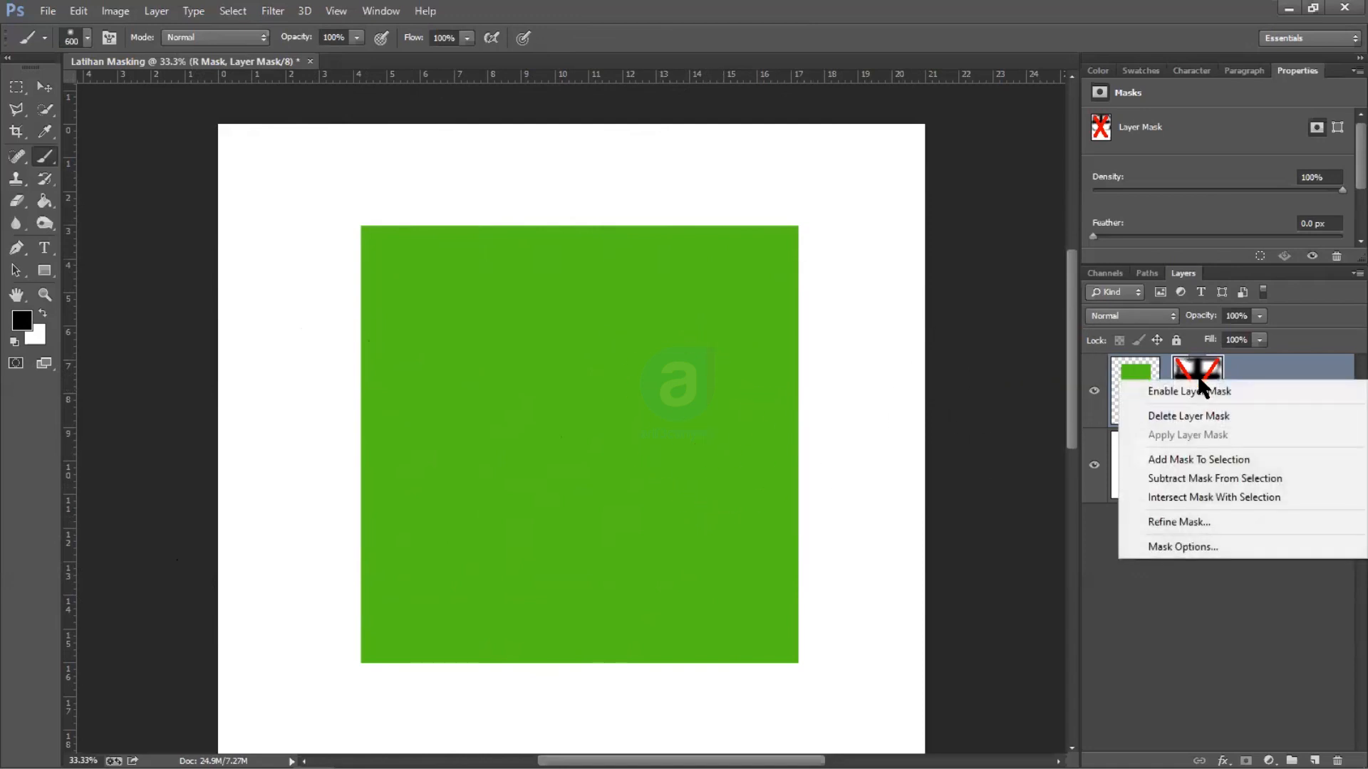
{"action": "left_click", "coordinate": [1191, 390]}
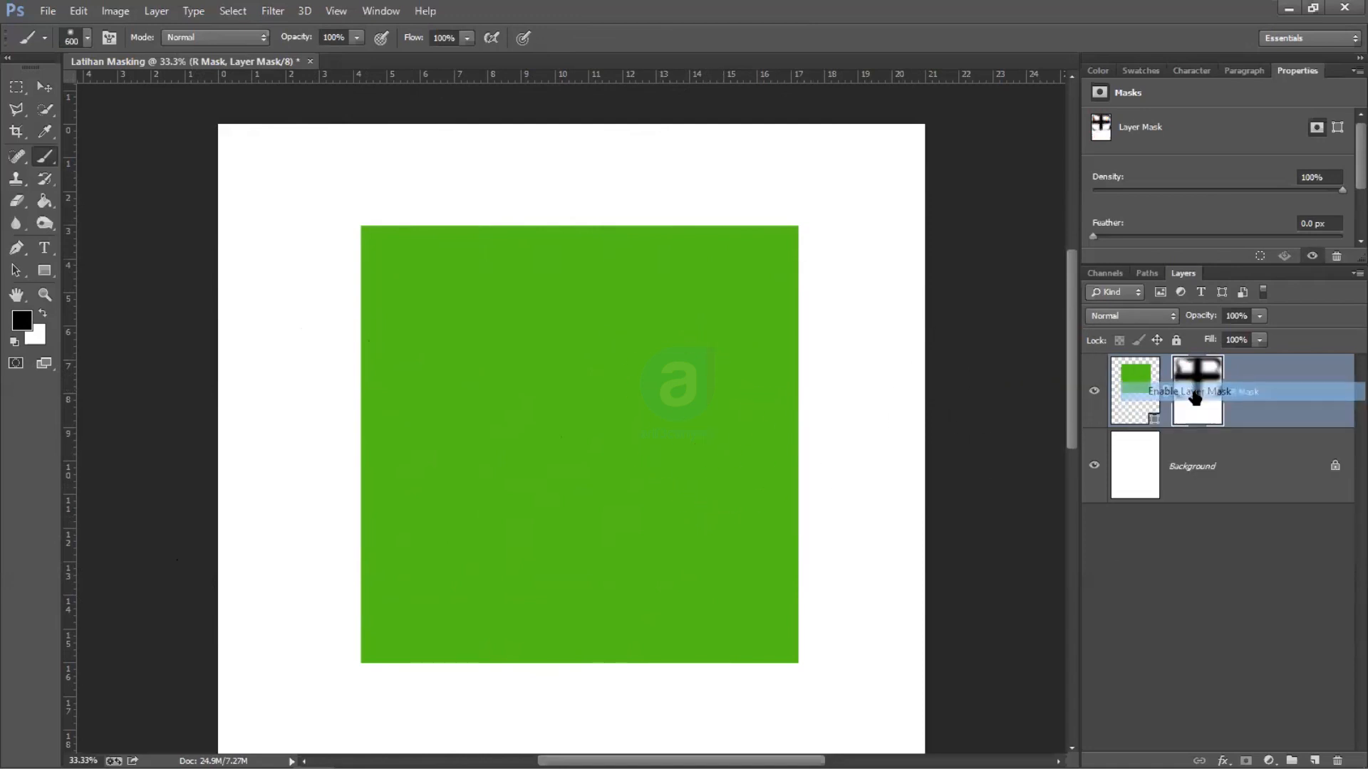
Step: Hide the R Mask layer and draw a circle about 1526 px in diameter with the Ellipse tool, placed over the square's area
{"action": "left_click", "coordinate": [1094, 392]}
{"action": "left_click", "coordinate": [44, 271]}
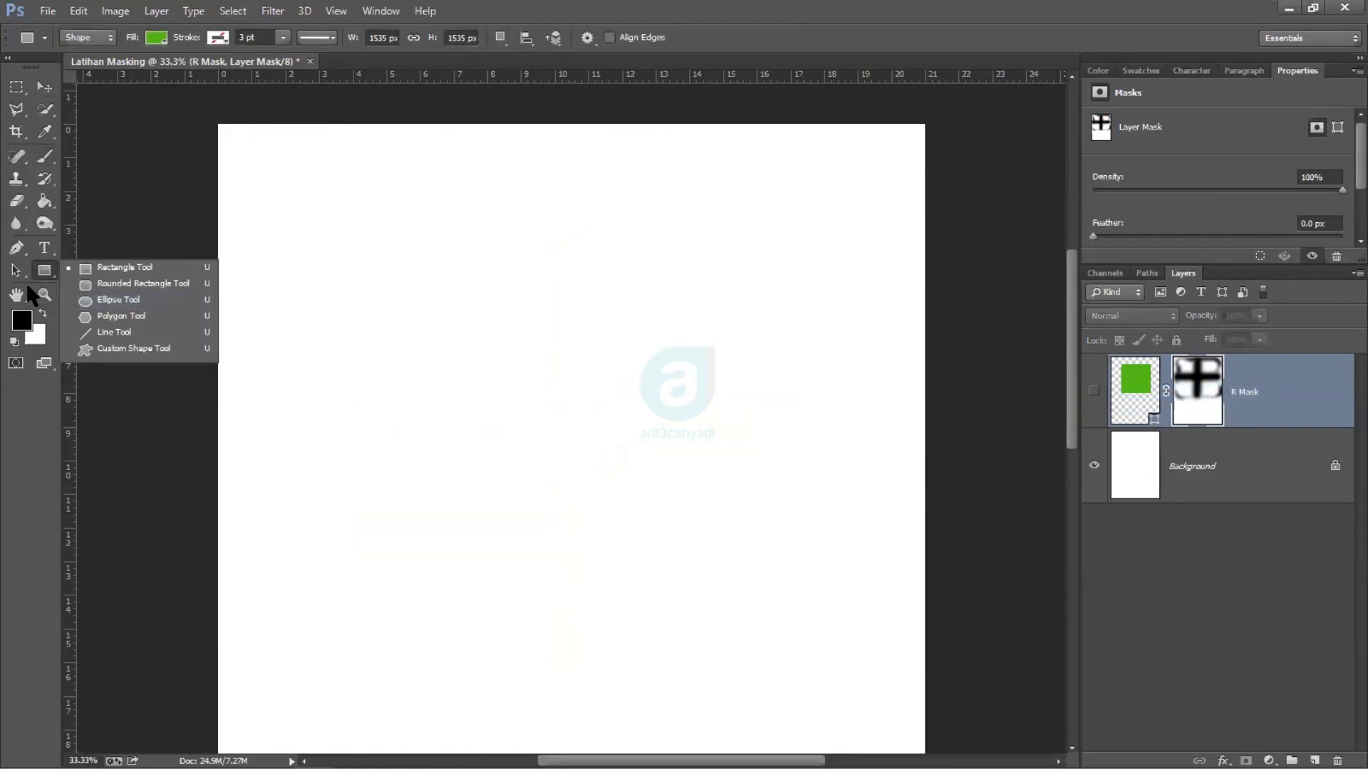
{"action": "left_click", "coordinate": [106, 267]}
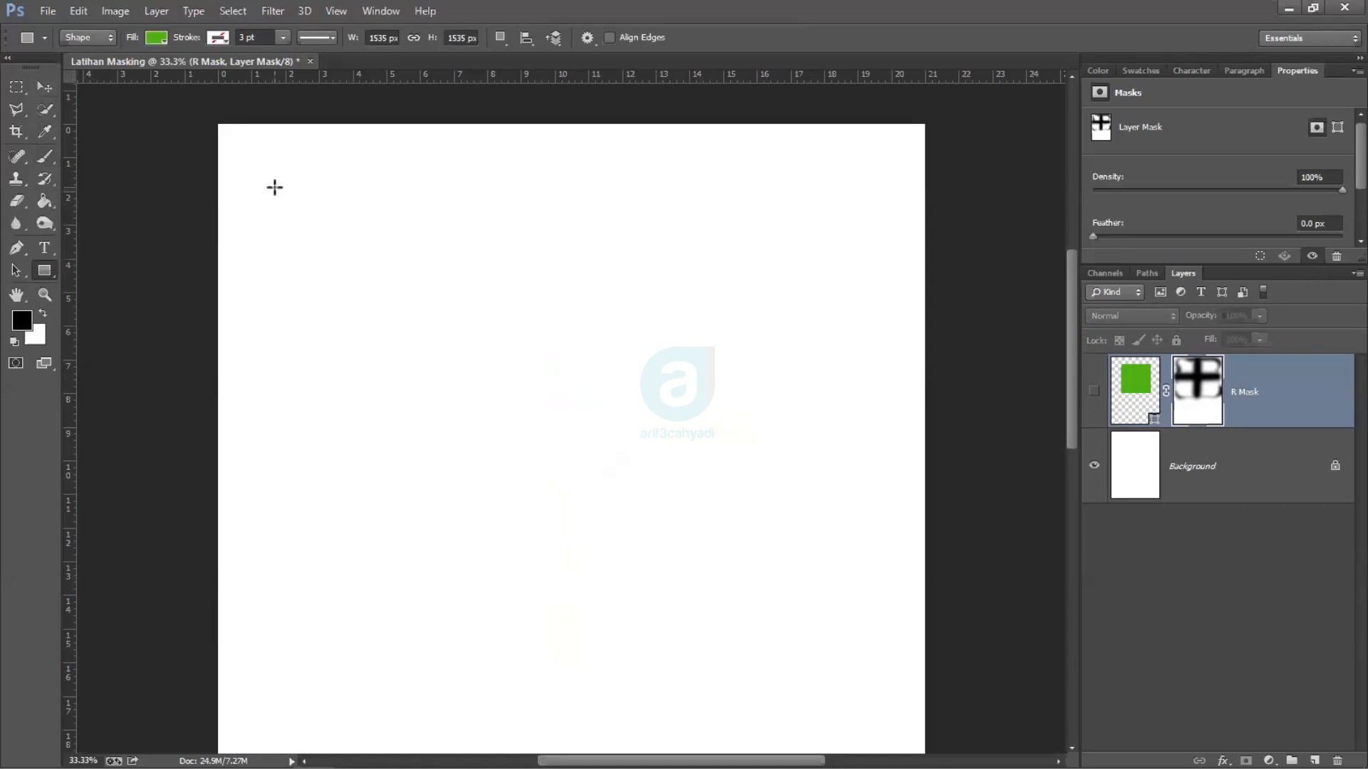
{"action": "left_click", "coordinate": [44, 274]}
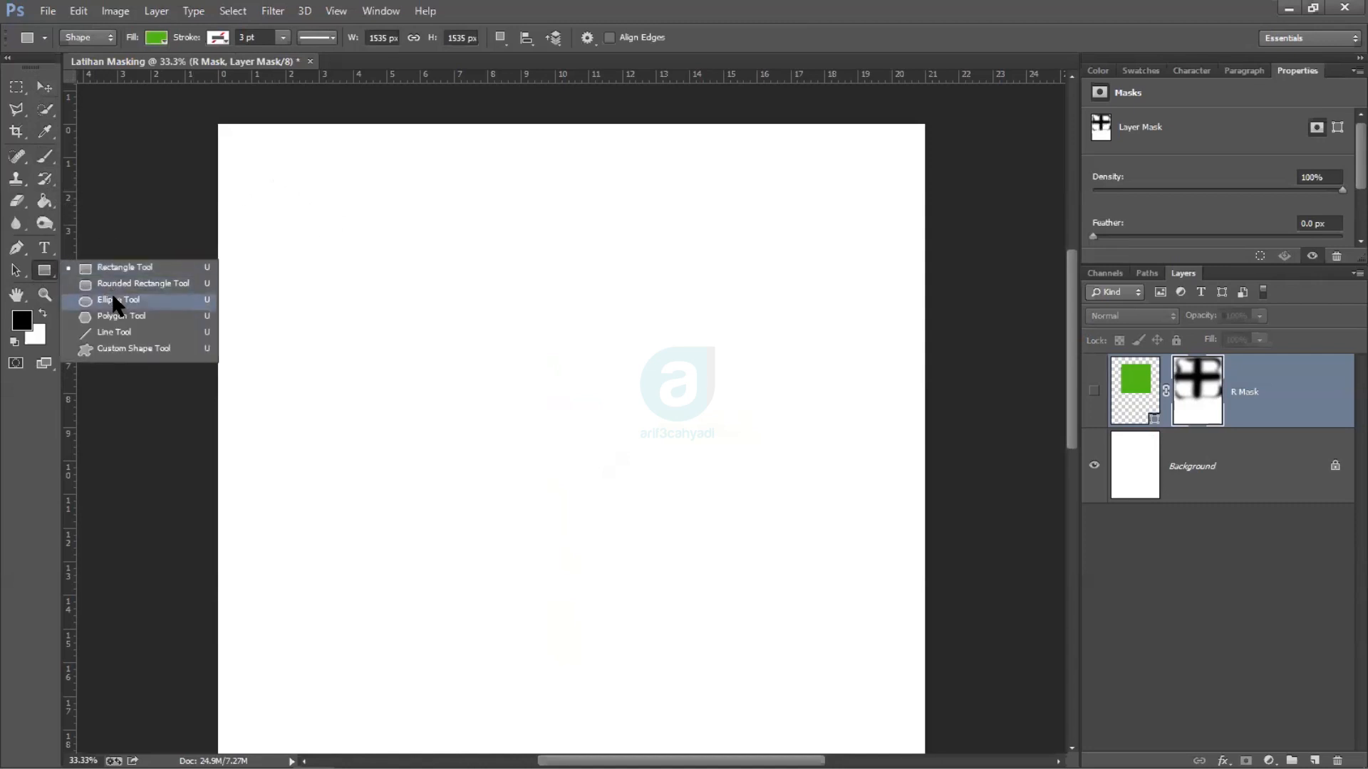
{"action": "left_click", "coordinate": [113, 297]}
{"action": "left_click_drag", "start_coordinate": [345, 206], "coordinate": [778, 642]}
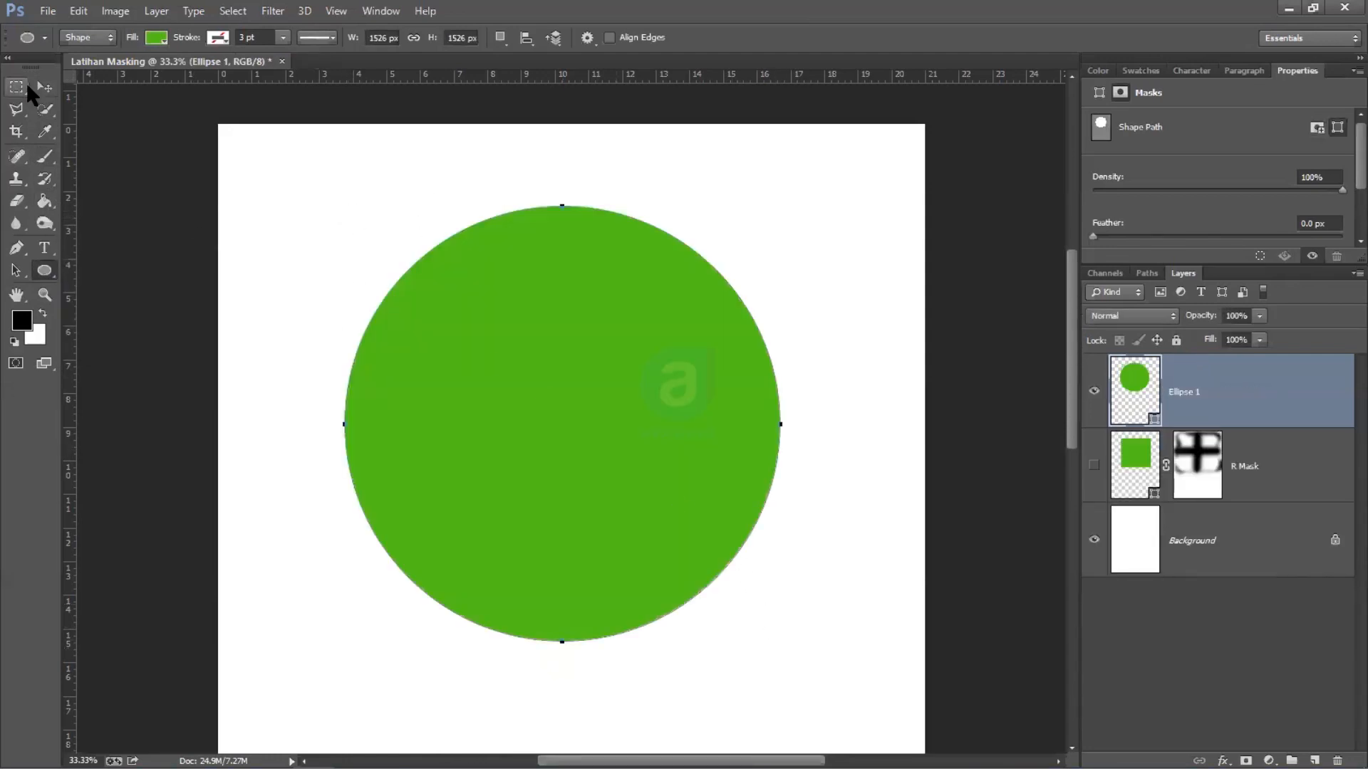
{"action": "left_click", "coordinate": [44, 86]}
{"action": "left_click_drag", "start_coordinate": [556, 339], "coordinate": [559, 351]}
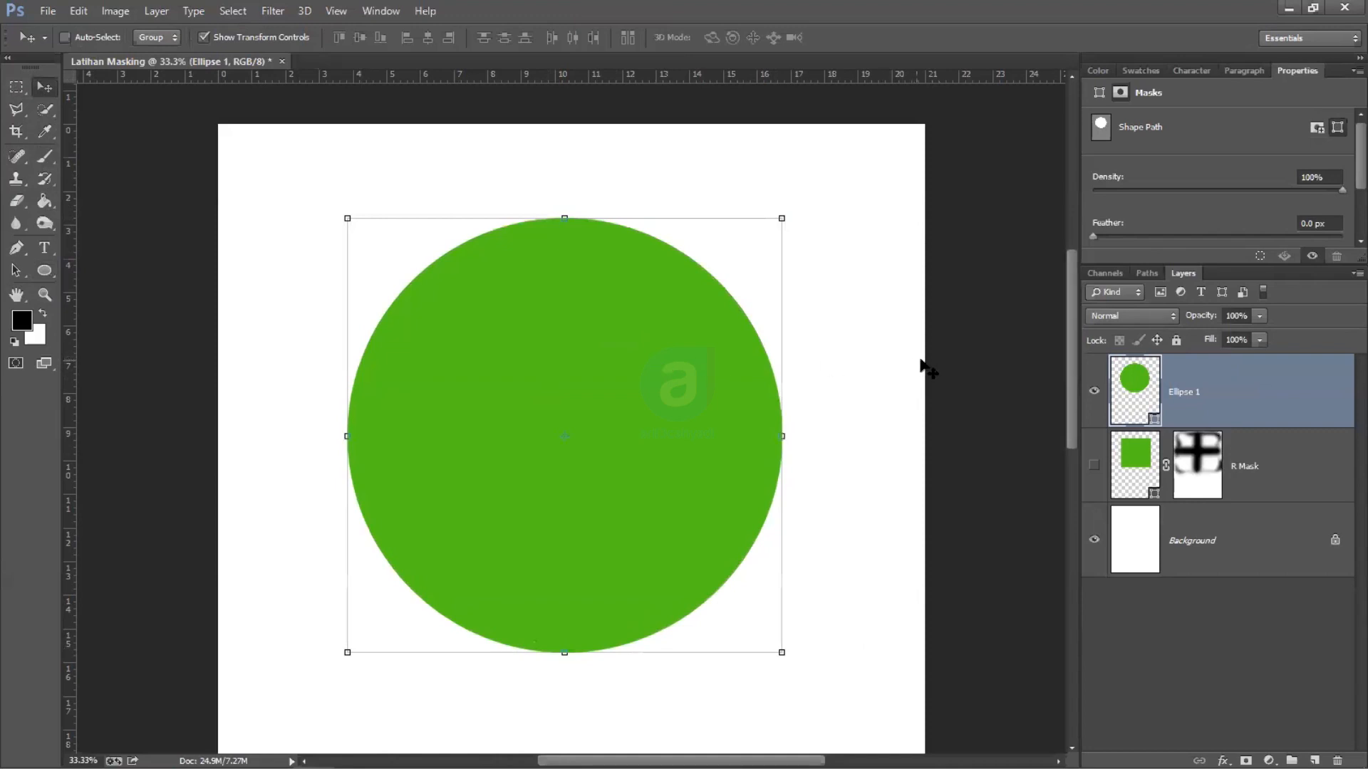
Step: Change the circle's fill colour to purple and nudge the circle into place near X 480 px, Y 309 px
{"action": "left_click", "coordinate": [1138, 384]}
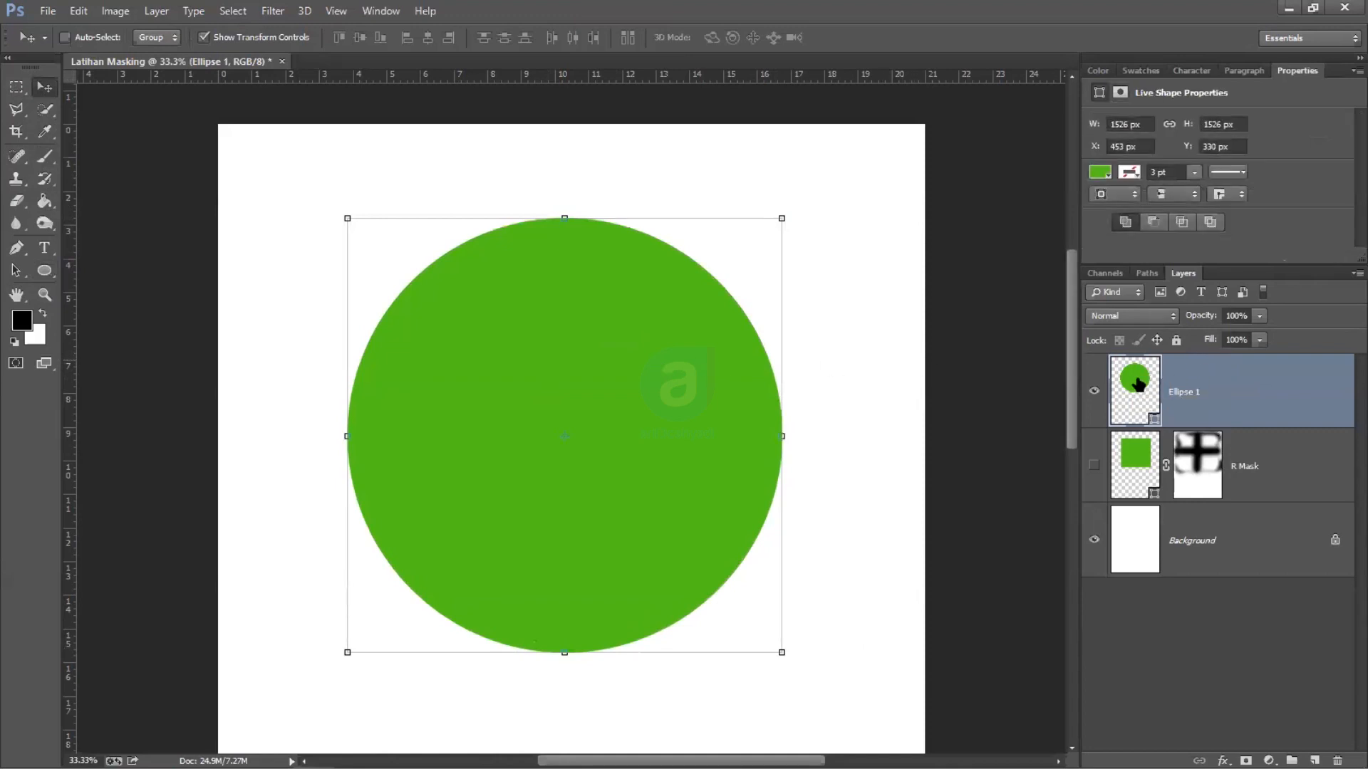
{"action": "double_click", "coordinate": [1137, 383]}
{"action": "left_click_drag", "start_coordinate": [898, 266], "coordinate": [679, 162]}
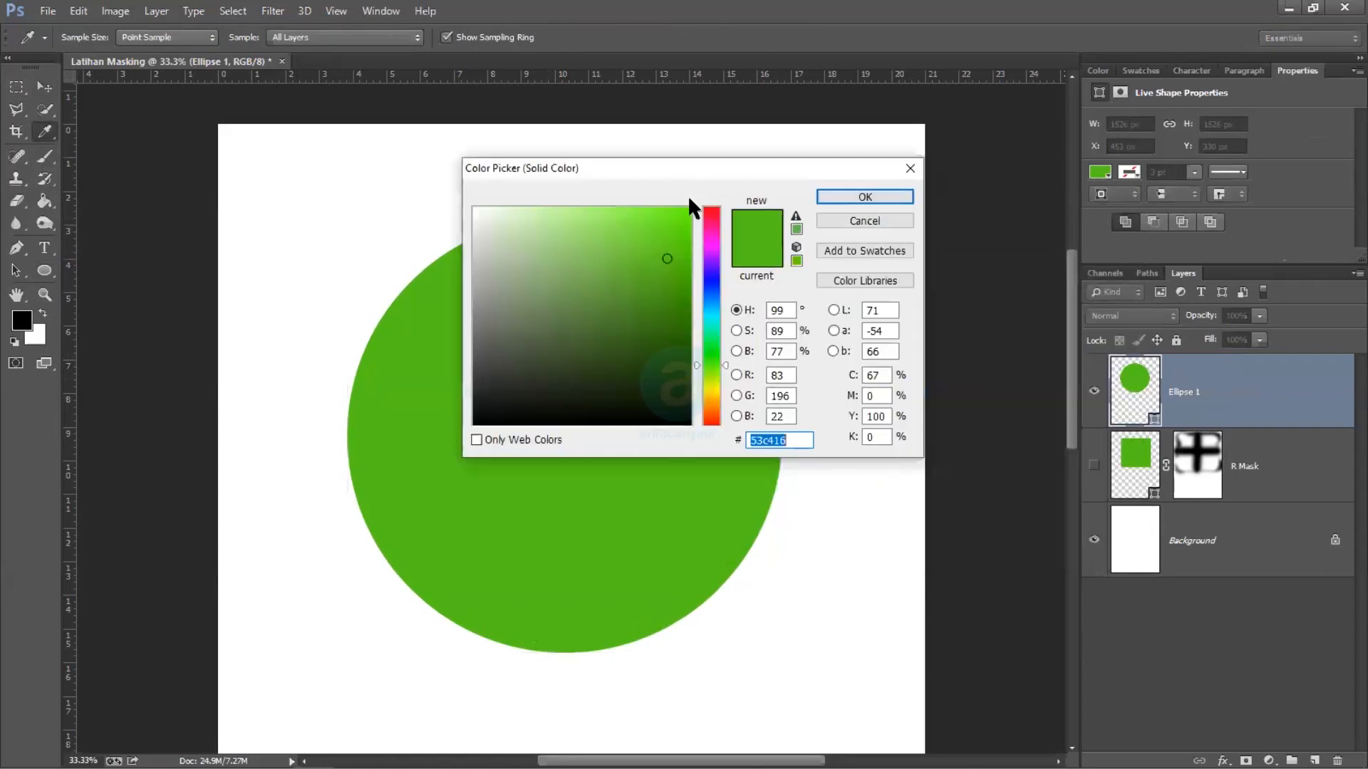
{"action": "mouse_move", "coordinate": [713, 278]}
{"action": "left_mouse_down"}
{"action": "mouse_move", "coordinate": [712, 246]}
{"action": "mouse_move", "coordinate": [718, 266]}
{"action": "left_mouse_up"}
{"action": "left_click", "coordinate": [883, 194]}
{"action": "left_click_drag", "start_coordinate": [671, 365], "coordinate": [666, 353]}
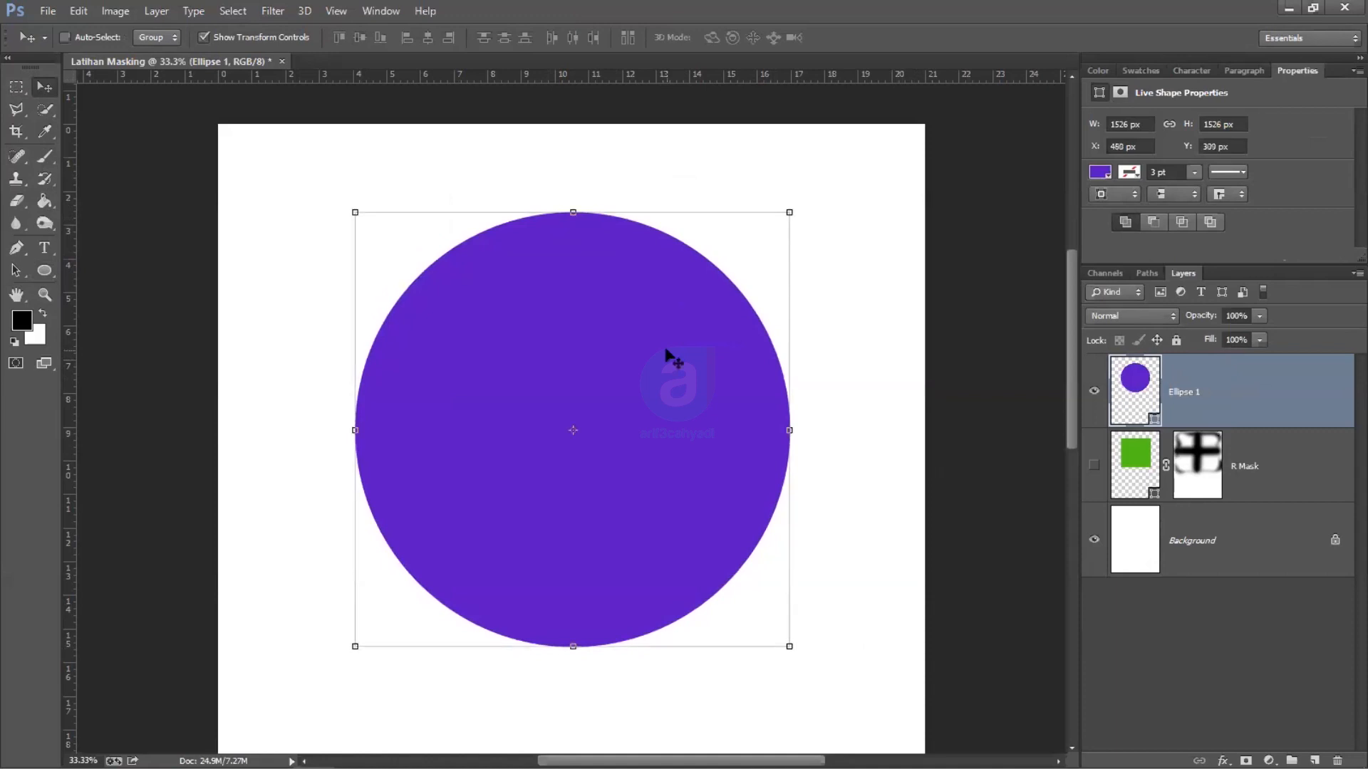
Step: Add a Hide All layer mask to the purple circle's layer and make the mask active
{"action": "left_click", "coordinate": [119, 11]}
{"action": "mouse_move", "coordinate": [152, 11]}
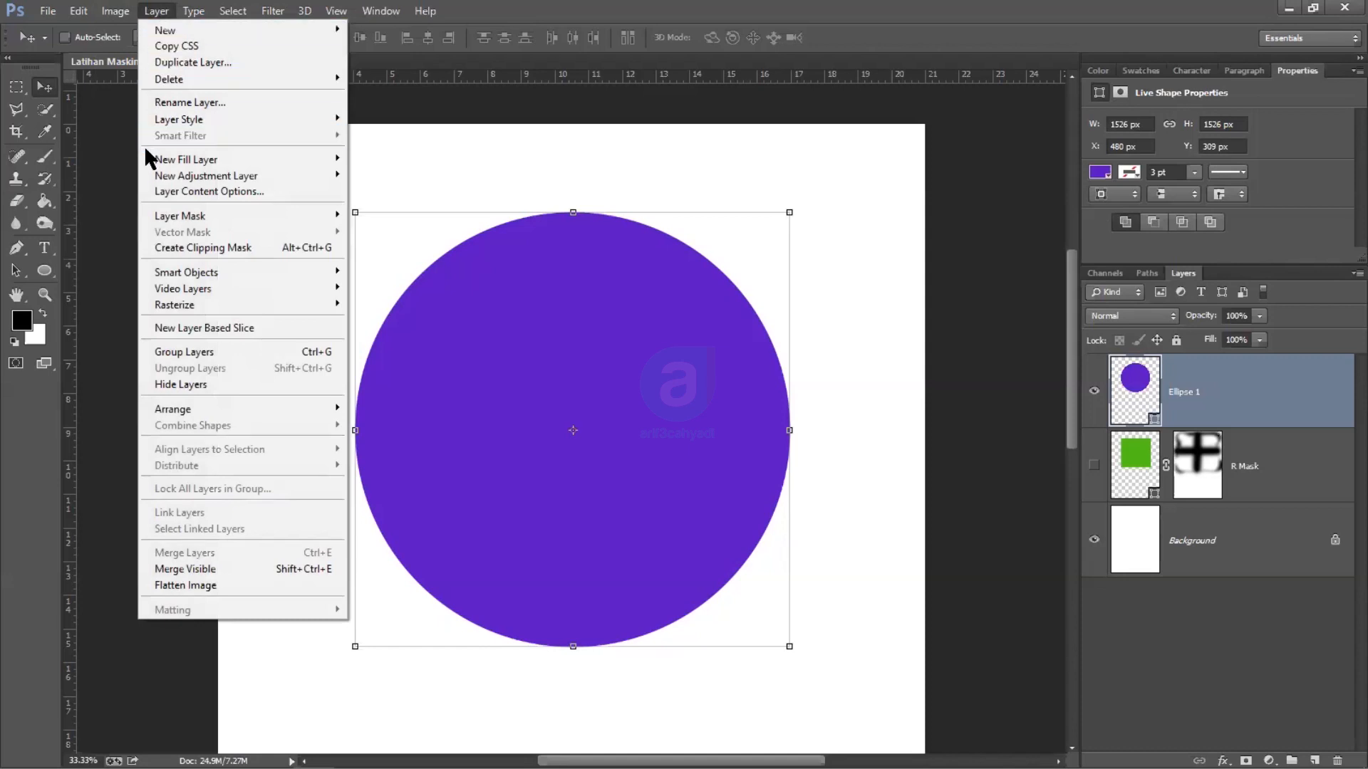
{"action": "mouse_move", "coordinate": [192, 217]}
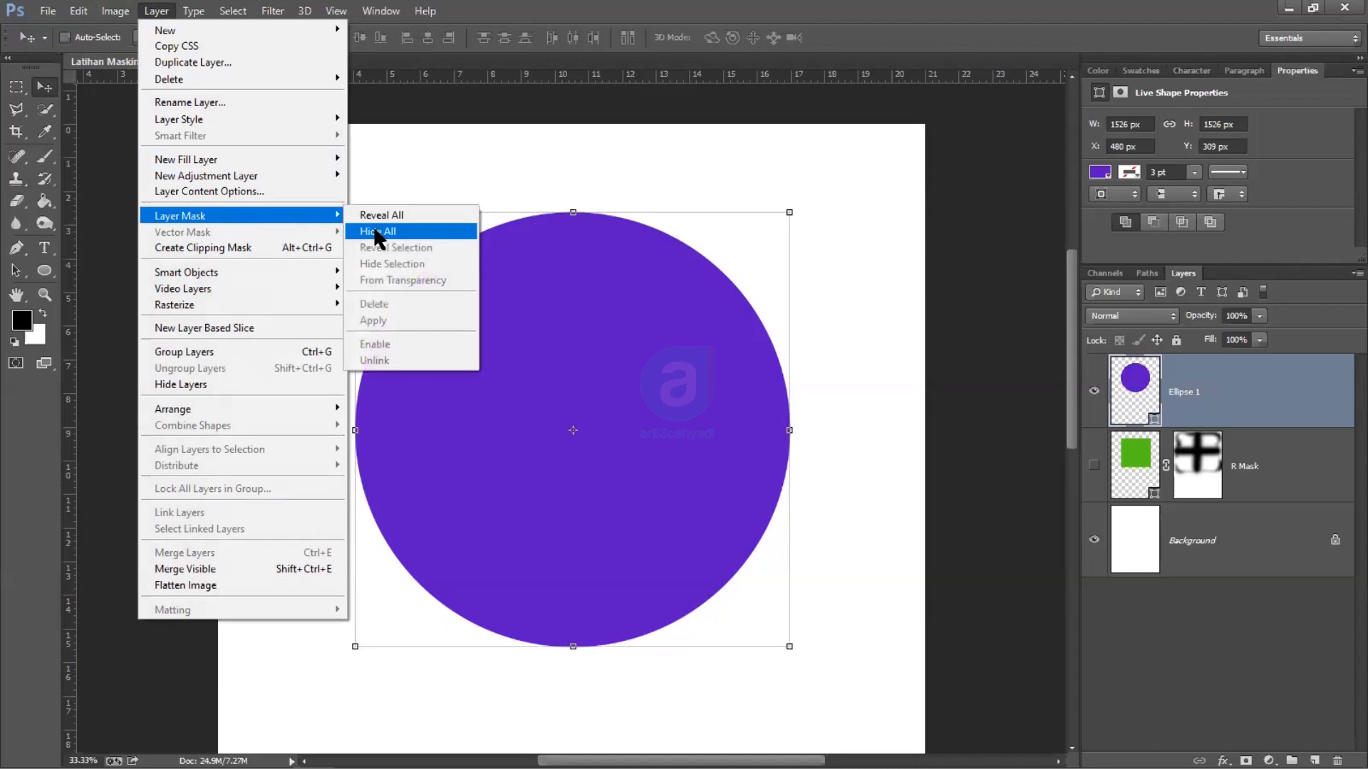
{"action": "left_click", "coordinate": [410, 238]}
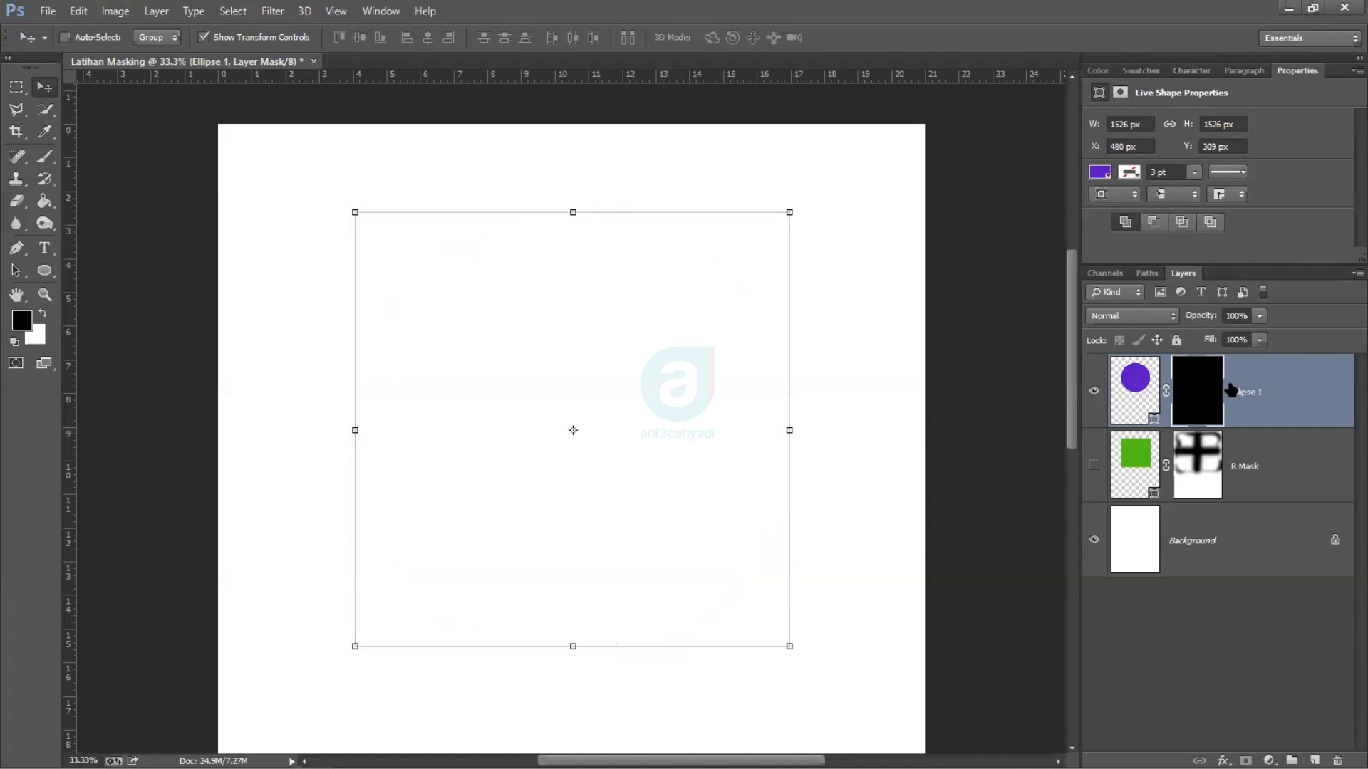
{"action": "left_click", "coordinate": [1199, 394]}
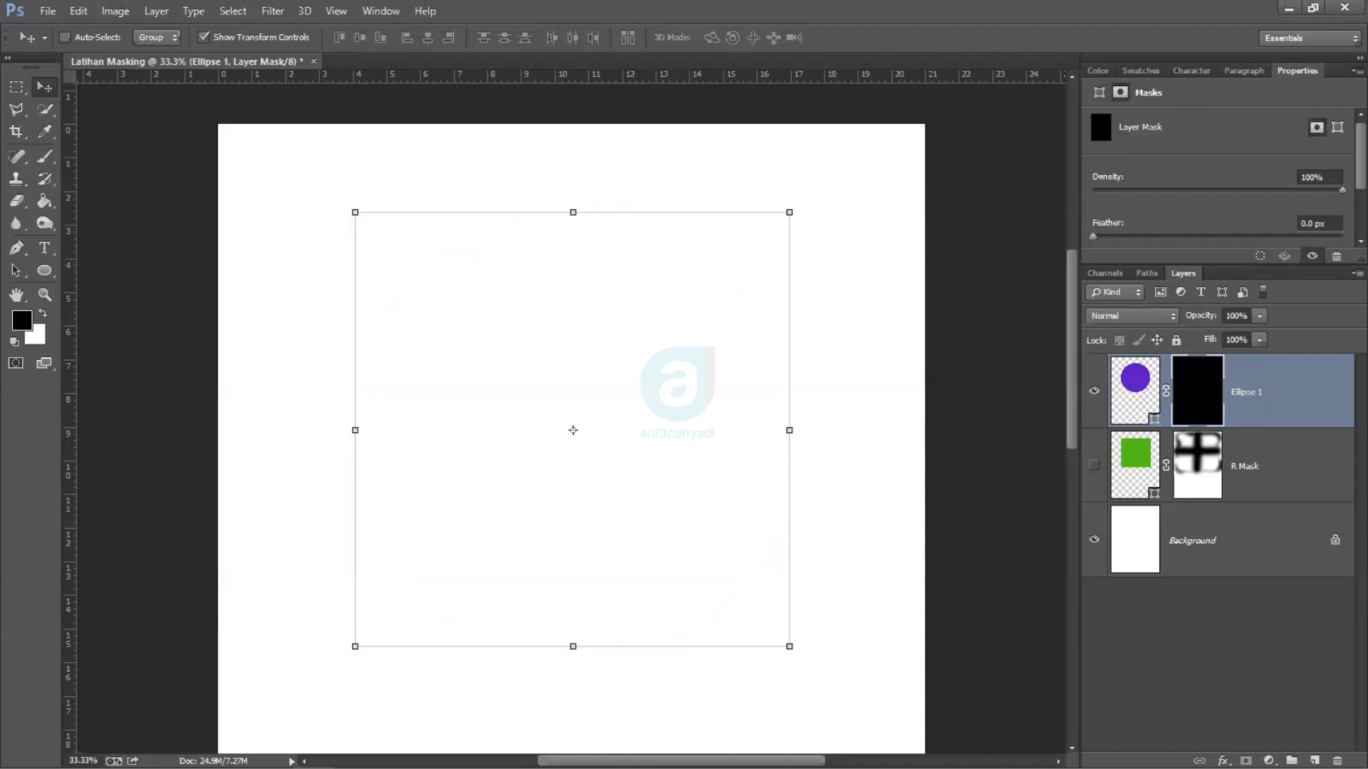
Step: Rename the purple circle's layer as H Maks
{"action": "double_click", "coordinate": [1246, 396]}
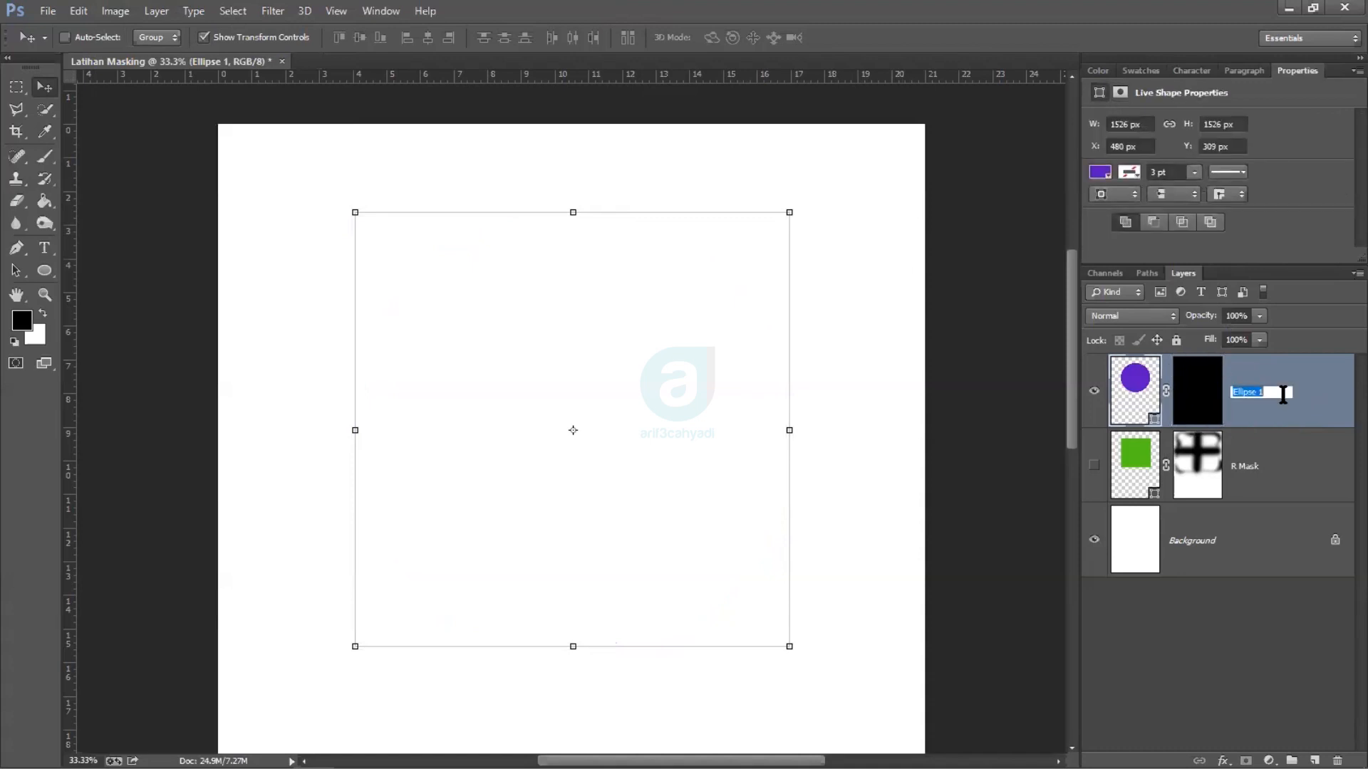
{"action": "key", "text": "BackSpace"}
{"action": "type", "text": "H Maks"}
{"action": "left_click", "coordinate": [1273, 639]}
{"action": "left_click", "coordinate": [1253, 407]}
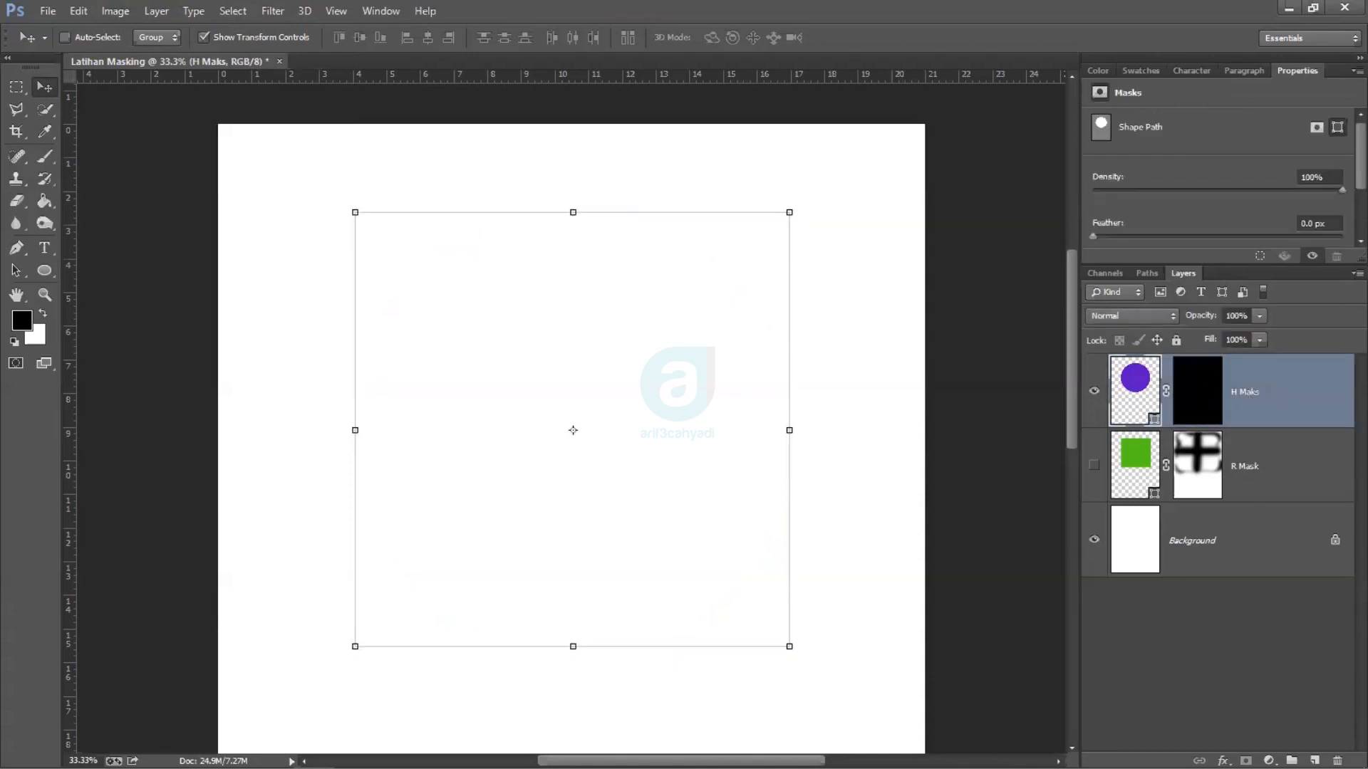
Step: On the H Maks layer's mask, paint five soft white brush spots that reveal the circle at its centre and near its four diagonal edges
{"action": "left_click", "coordinate": [1118, 395]}
{"action": "left_click", "coordinate": [1197, 391]}
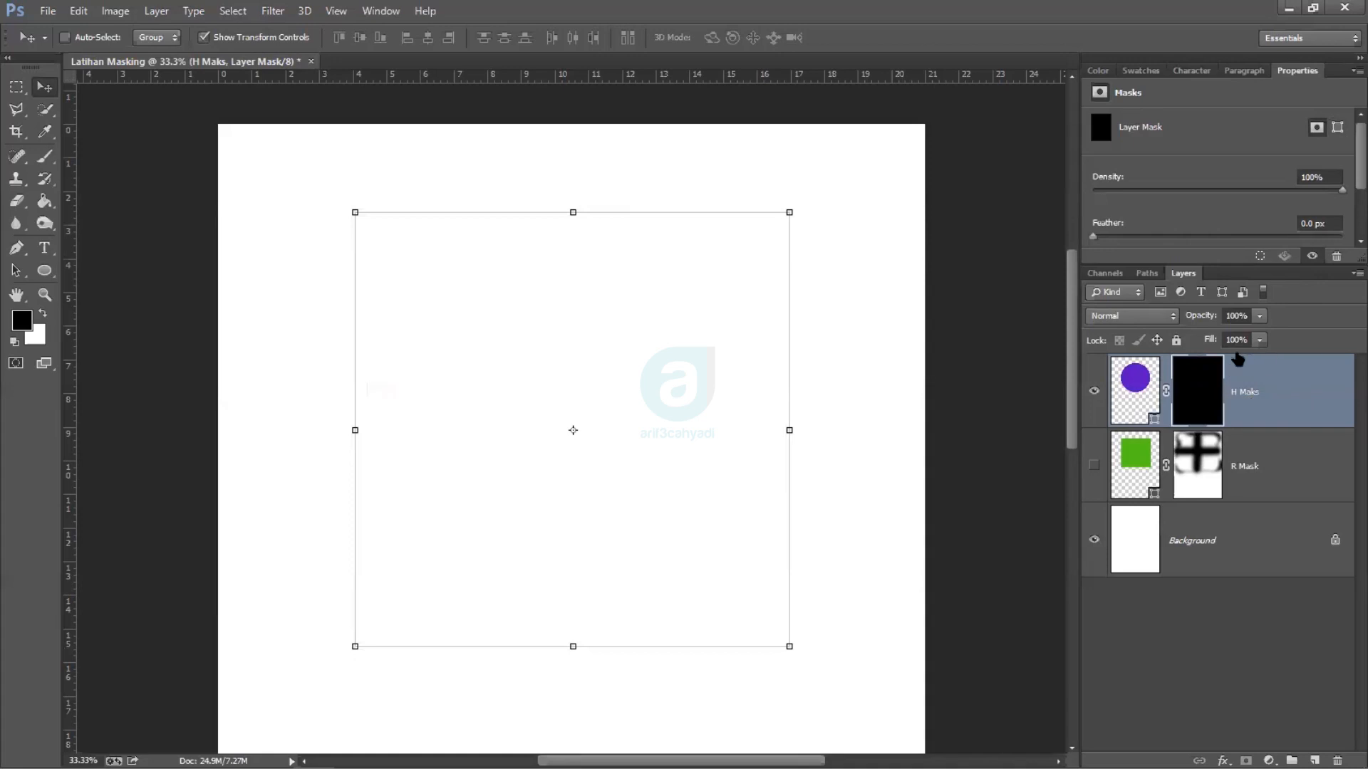
{"action": "left_click", "coordinate": [43, 318]}
{"action": "left_click", "coordinate": [24, 322]}
{"action": "key", "text": "Escape"}
{"action": "left_click", "coordinate": [47, 158]}
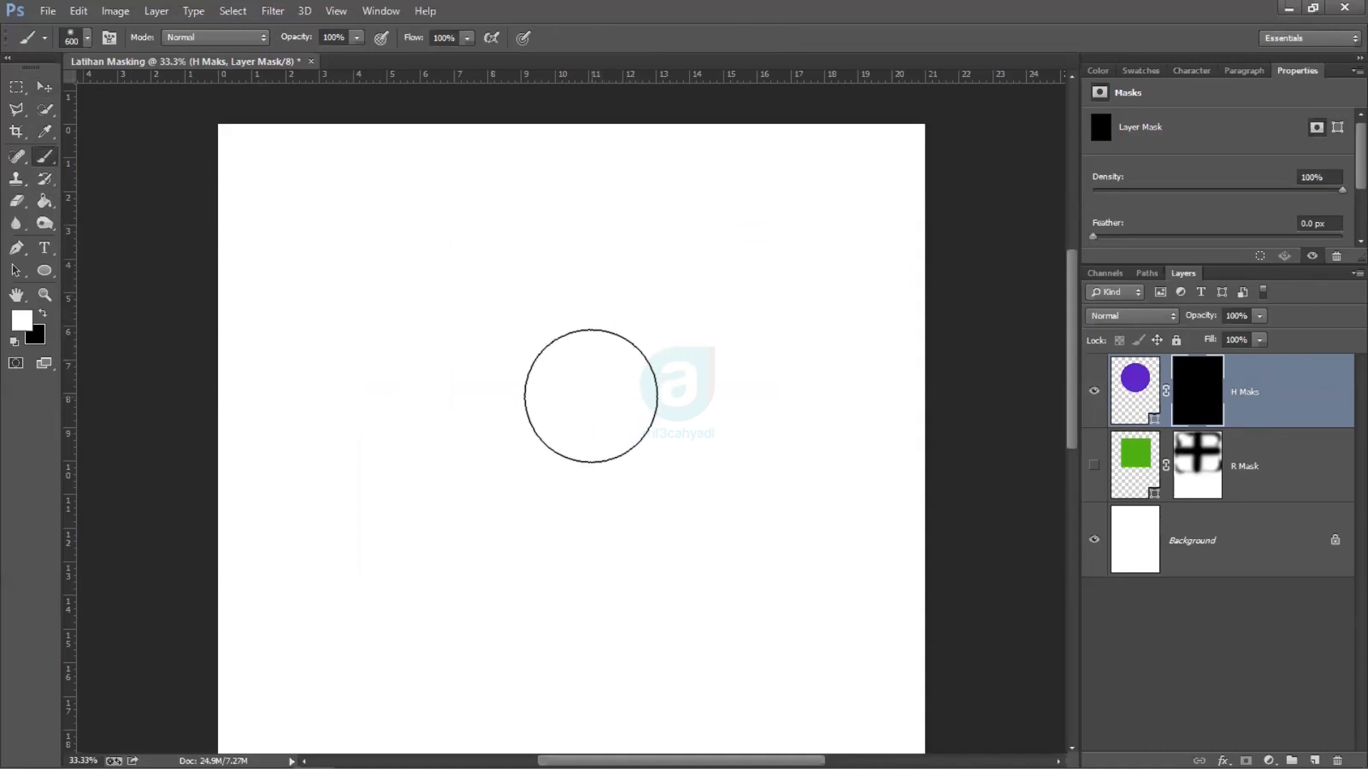
{"action": "left_click", "coordinate": [589, 391]}
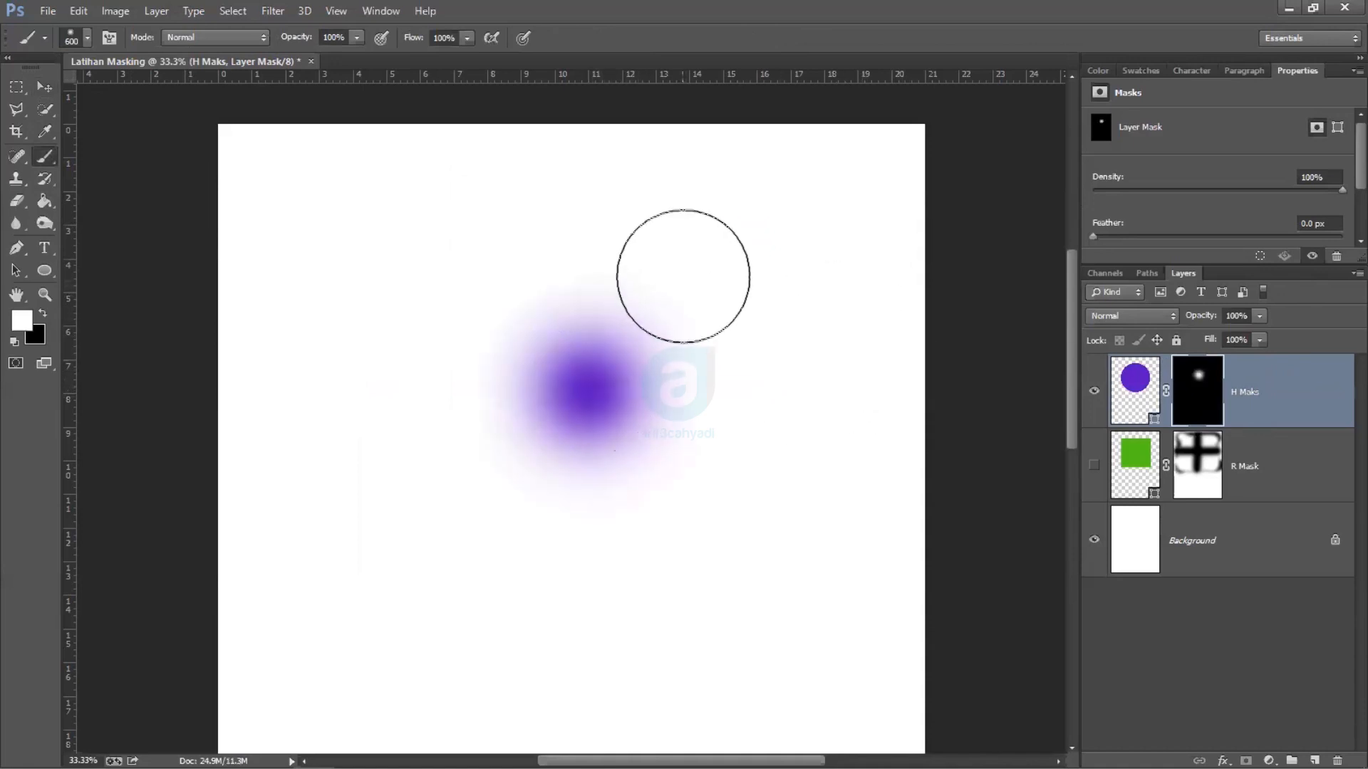
{"action": "left_click", "coordinate": [752, 239]}
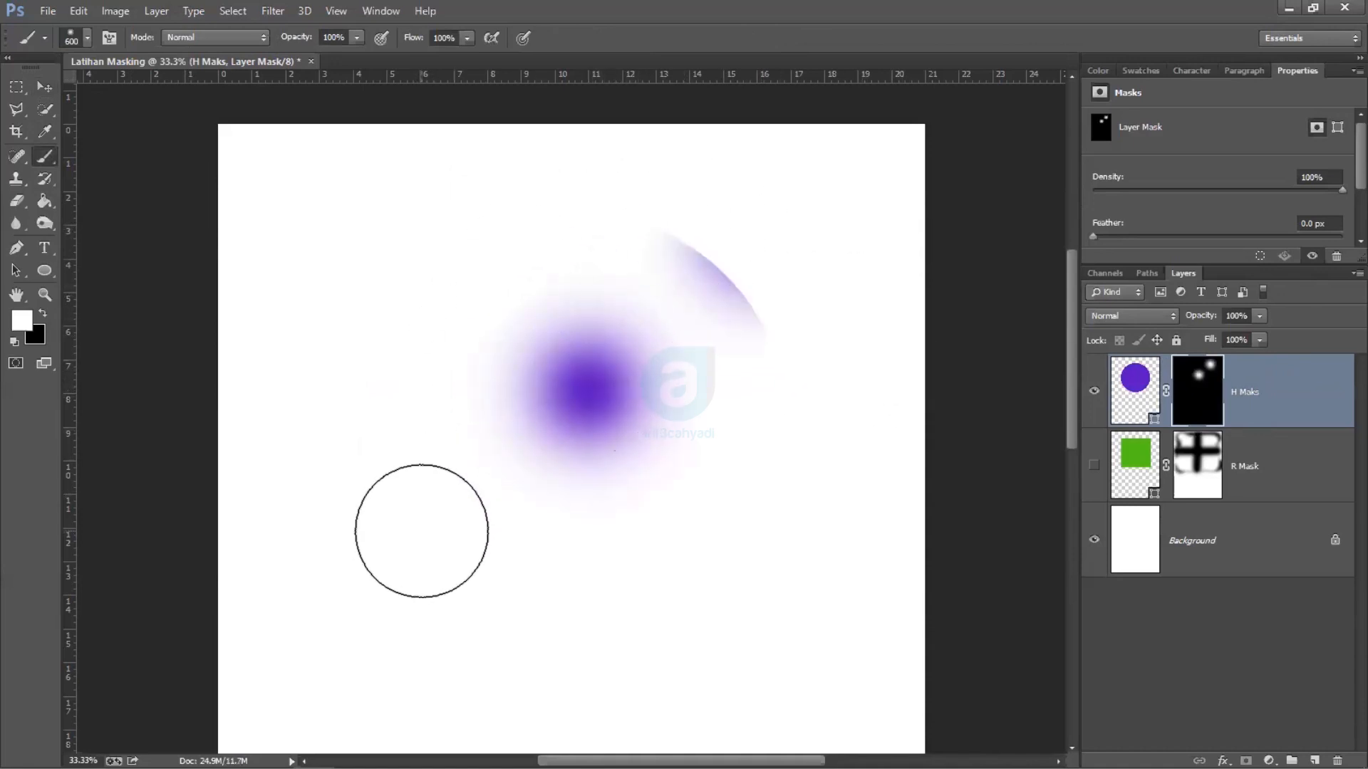
{"action": "left_click", "coordinate": [433, 242]}
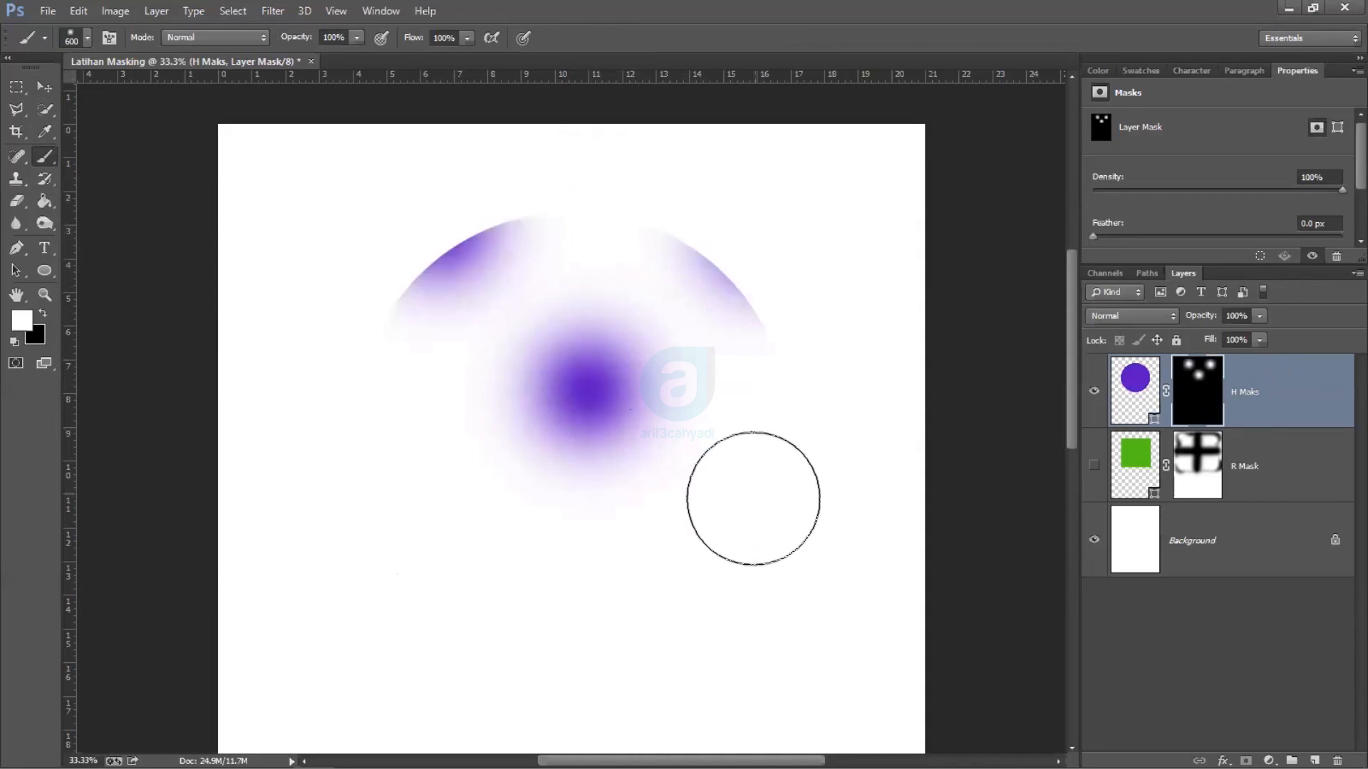
{"action": "left_click", "coordinate": [740, 516]}
{"action": "left_click", "coordinate": [417, 542]}
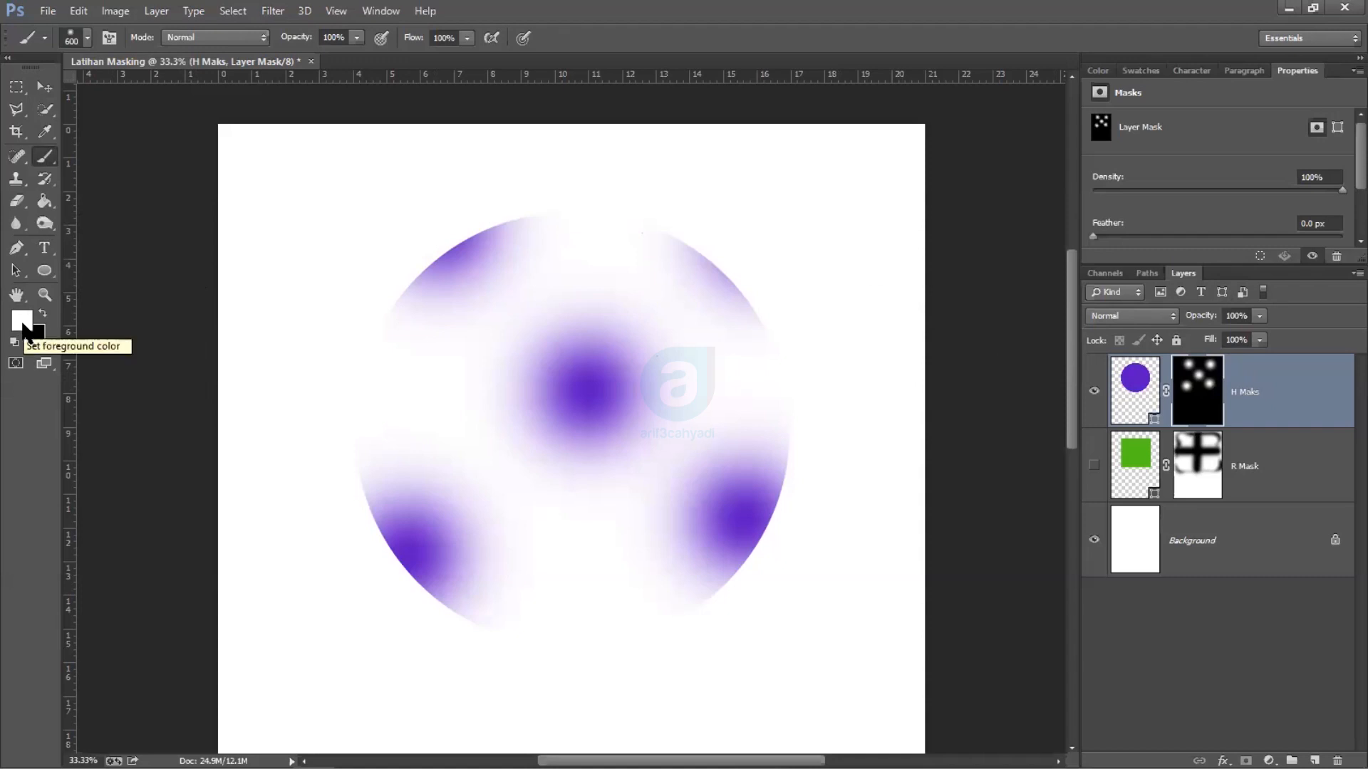
Step: Activate the R Mask layer's mask and toggle both shape layers' visibility to compare them, leaving R Mask shown and H Maks hidden
{"action": "left_click", "coordinate": [1187, 478]}
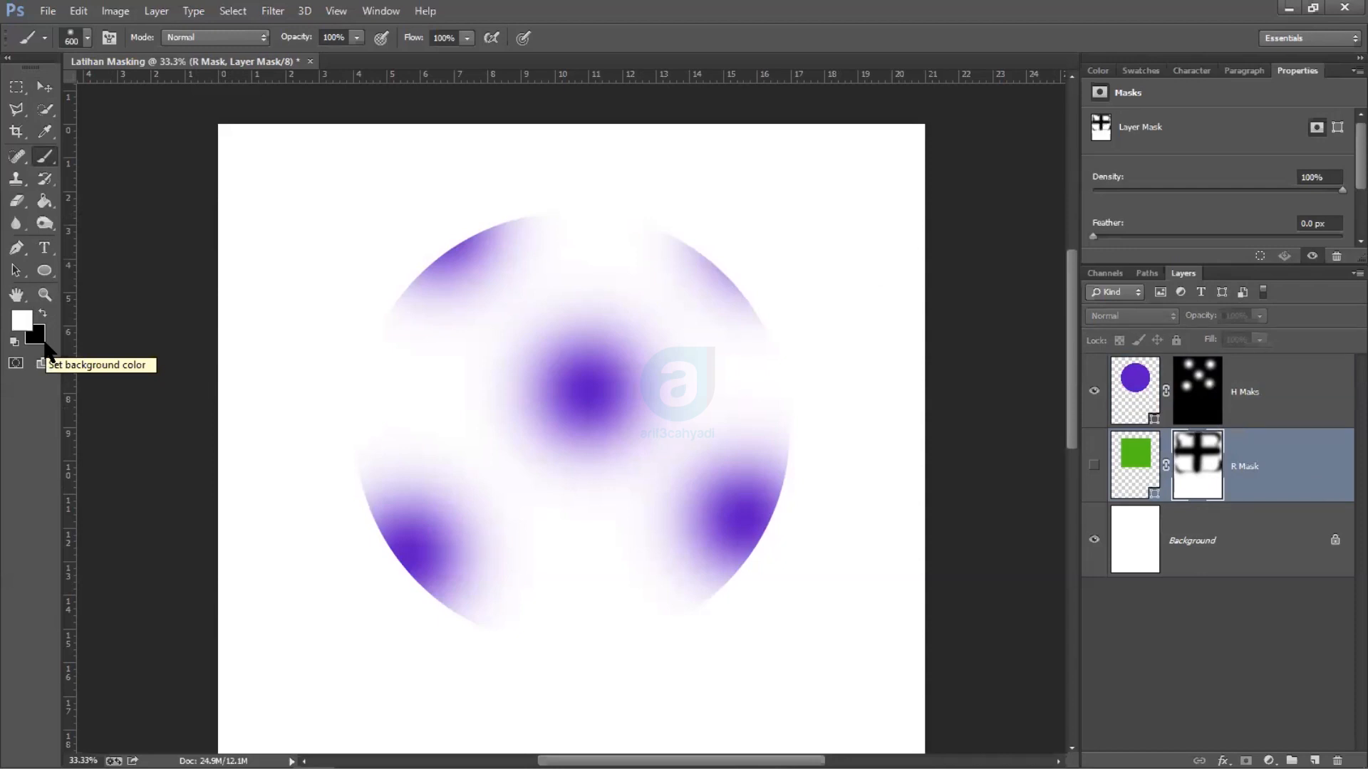
{"action": "left_click", "coordinate": [1093, 464]}
{"action": "left_click", "coordinate": [1094, 392]}
{"action": "left_click", "coordinate": [1093, 392]}
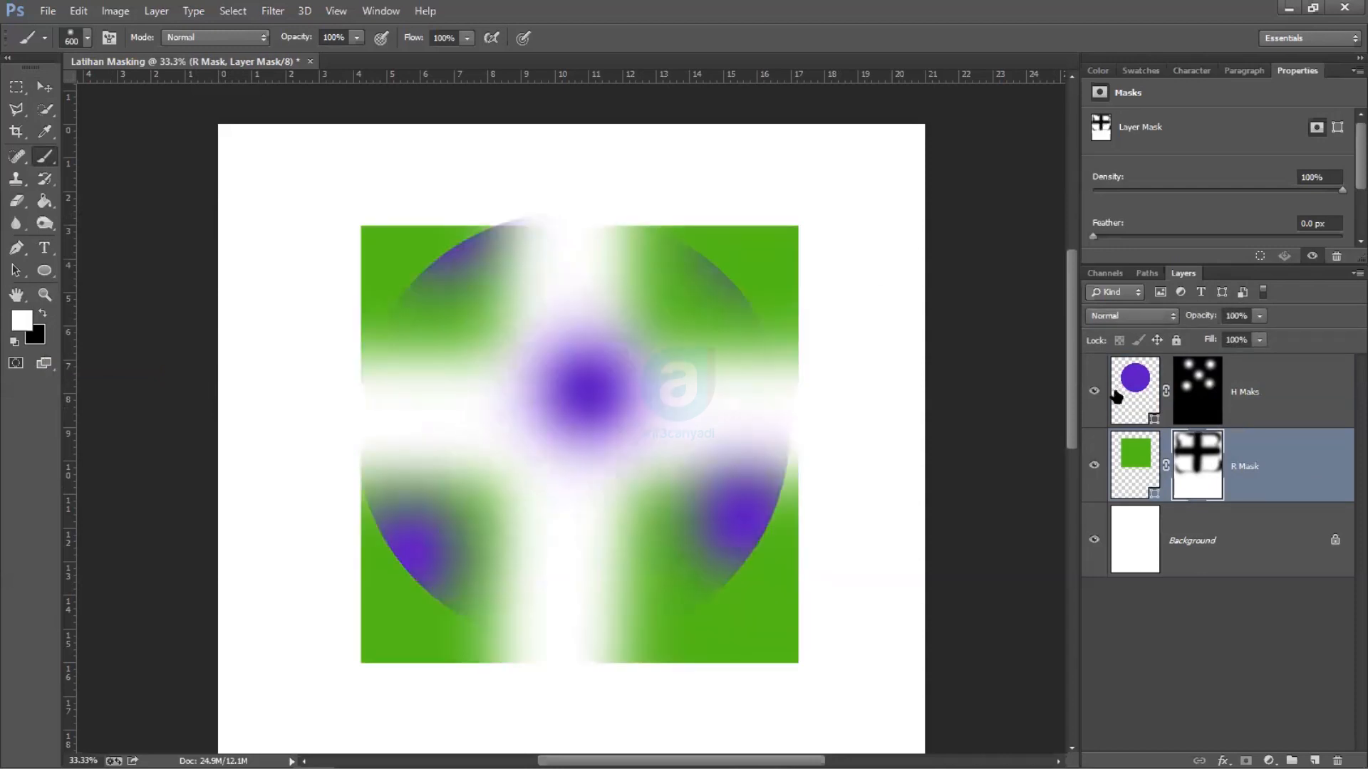
{"action": "left_click", "coordinate": [1094, 466]}
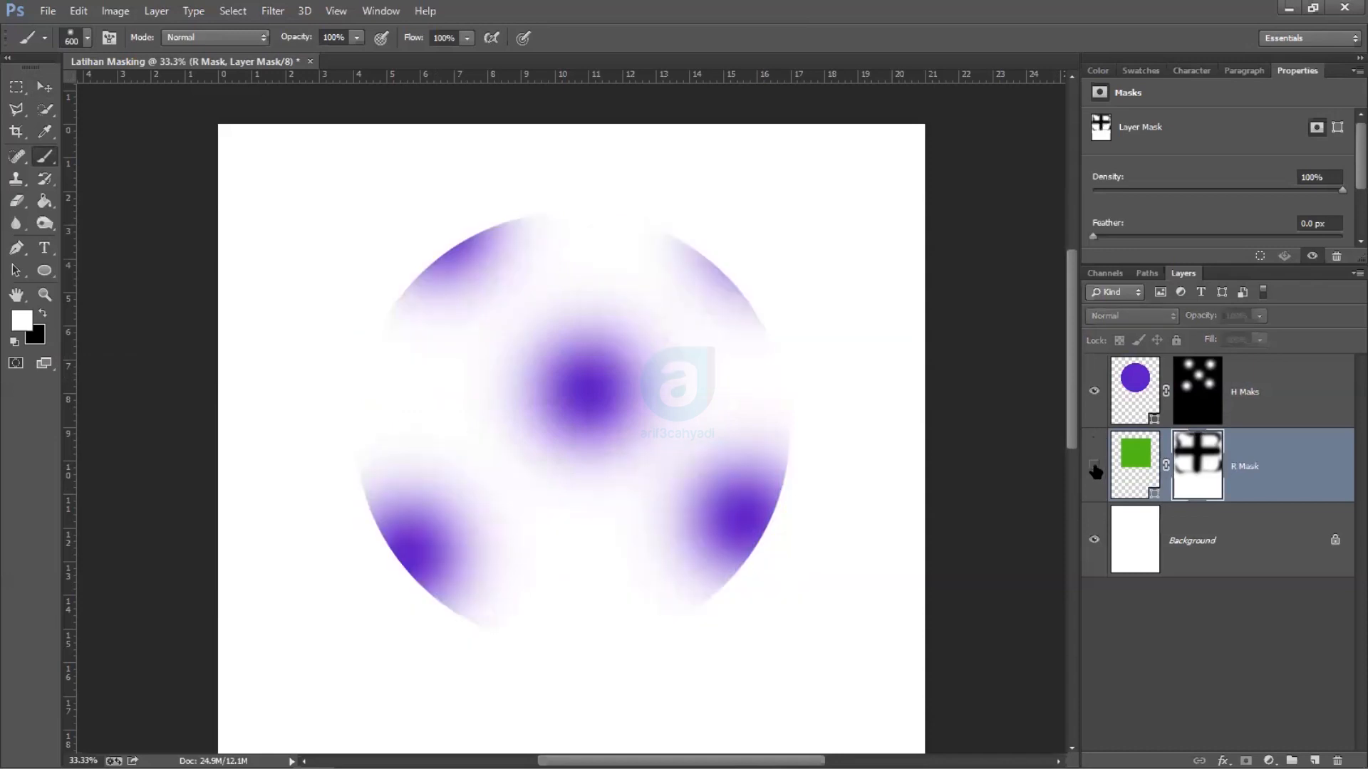
{"action": "left_click", "coordinate": [1095, 466]}
{"action": "left_click", "coordinate": [1093, 392]}
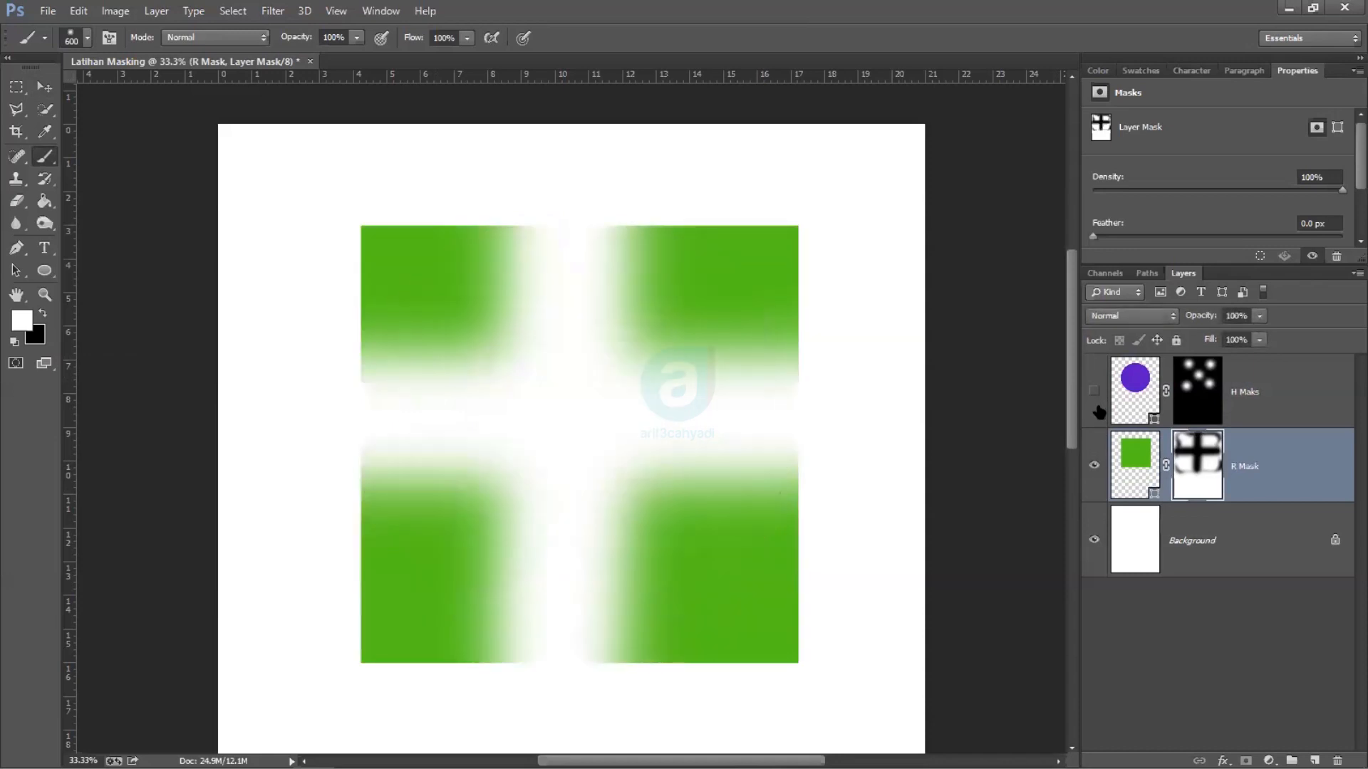
Step: Activate the H Maks layer's mask and compare the purple circle with the green square by switching their visibility, leaving only R Mask shown above the Background
{"action": "left_click", "coordinate": [1093, 467]}
{"action": "left_click", "coordinate": [1093, 392]}
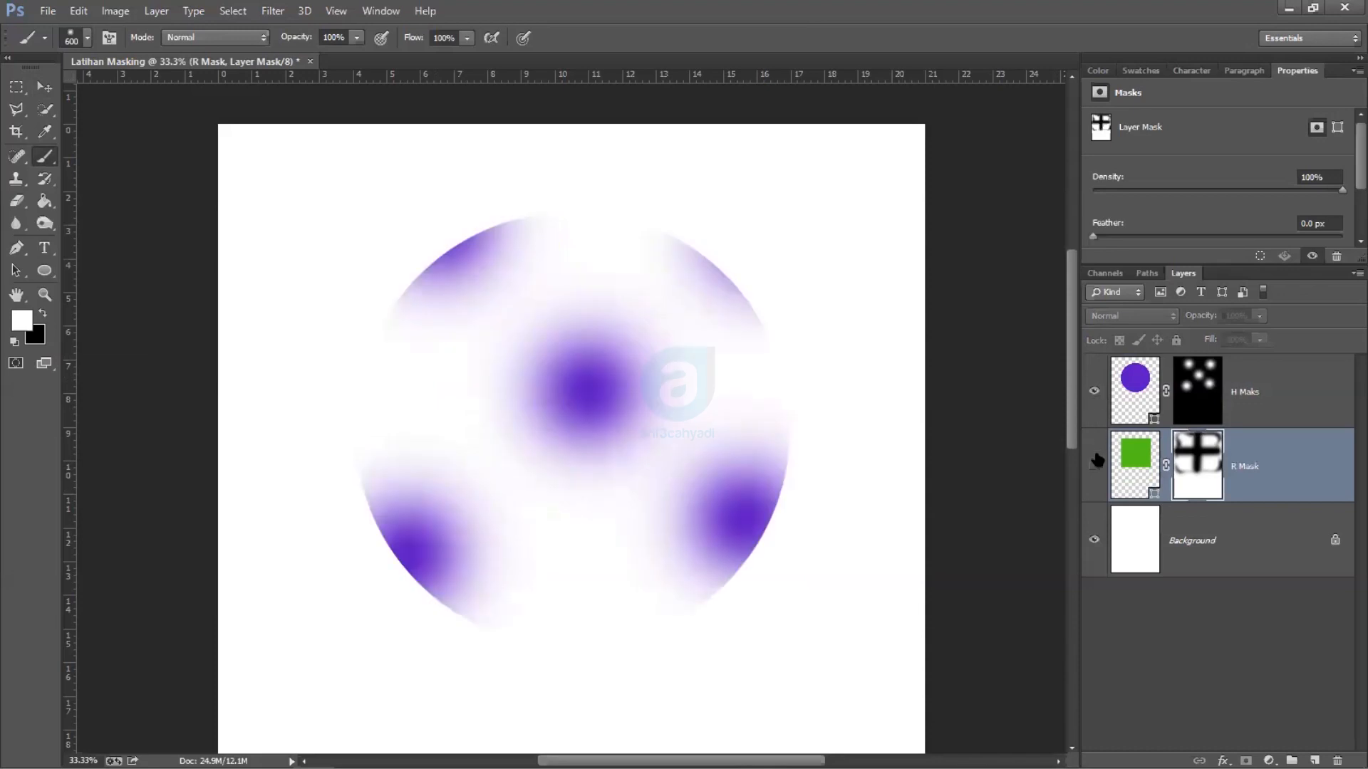
{"action": "left_click", "coordinate": [1095, 466]}
{"action": "left_click", "coordinate": [1095, 470]}
{"action": "left_click", "coordinate": [1203, 385]}
{"action": "right_click", "coordinate": [1205, 383]}
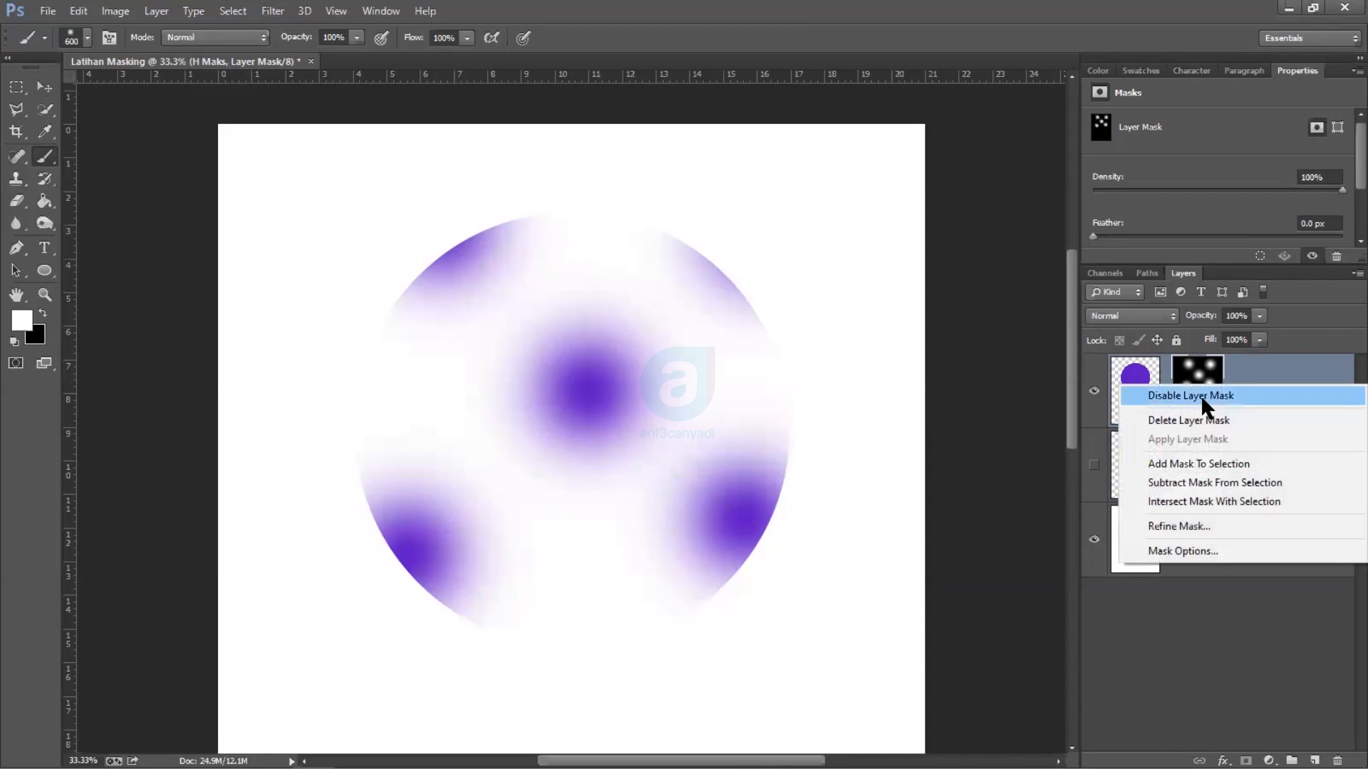
{"action": "left_click", "coordinate": [1199, 395]}
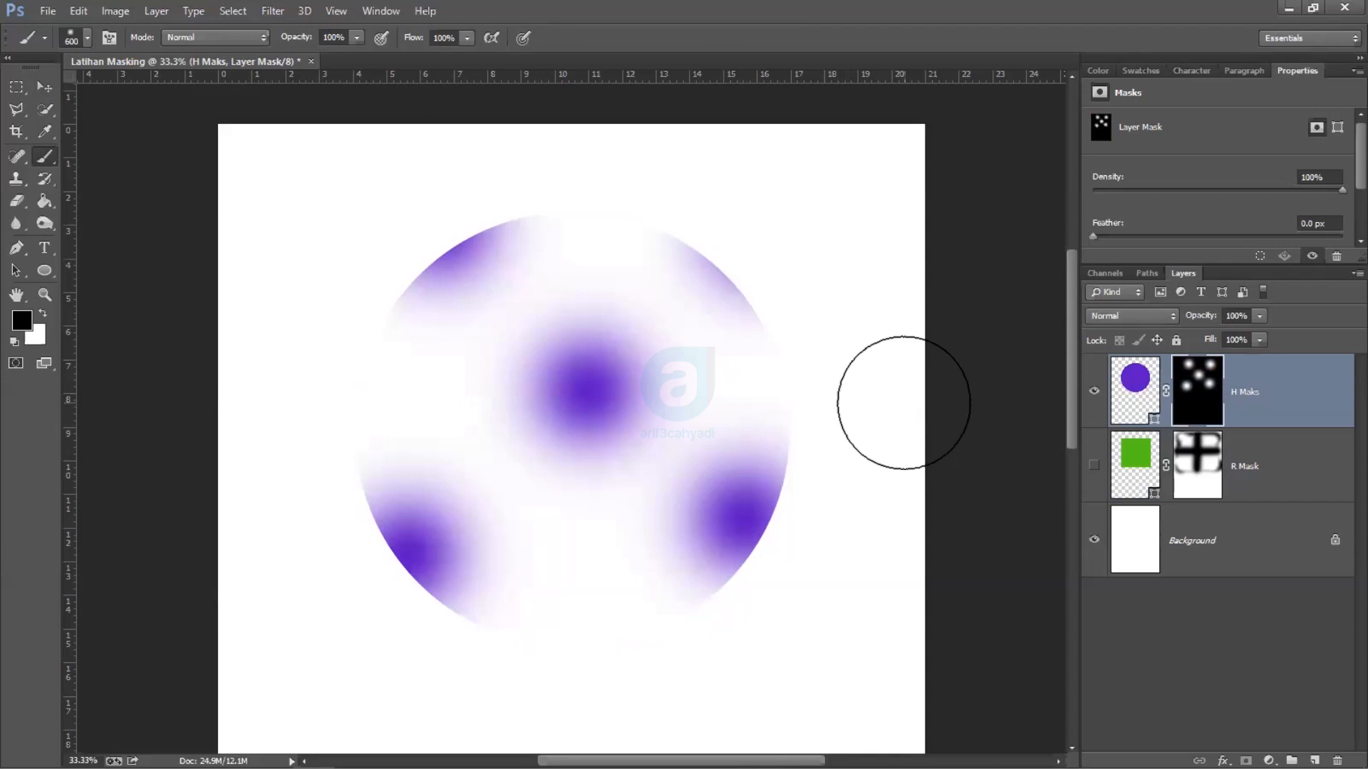
{"action": "left_click", "coordinate": [1094, 391]}
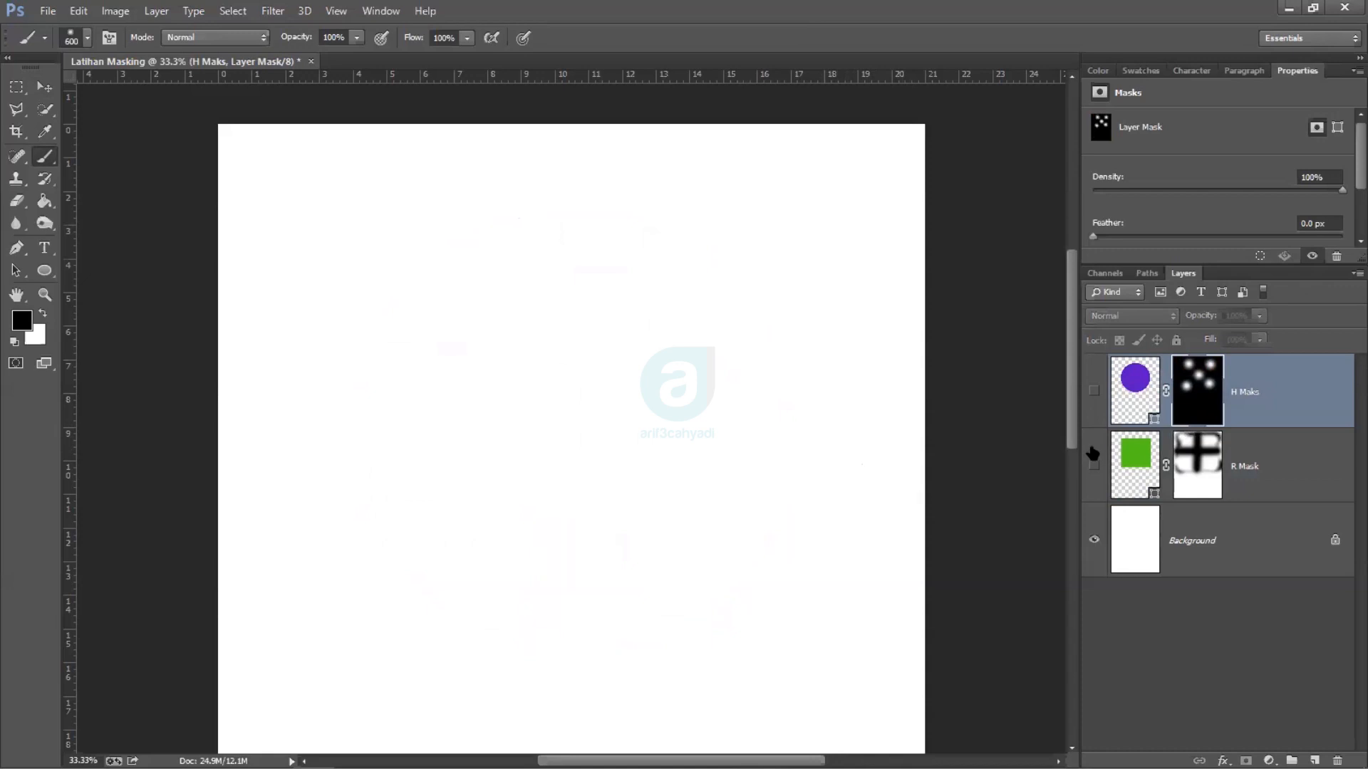
{"action": "left_click", "coordinate": [1092, 464]}
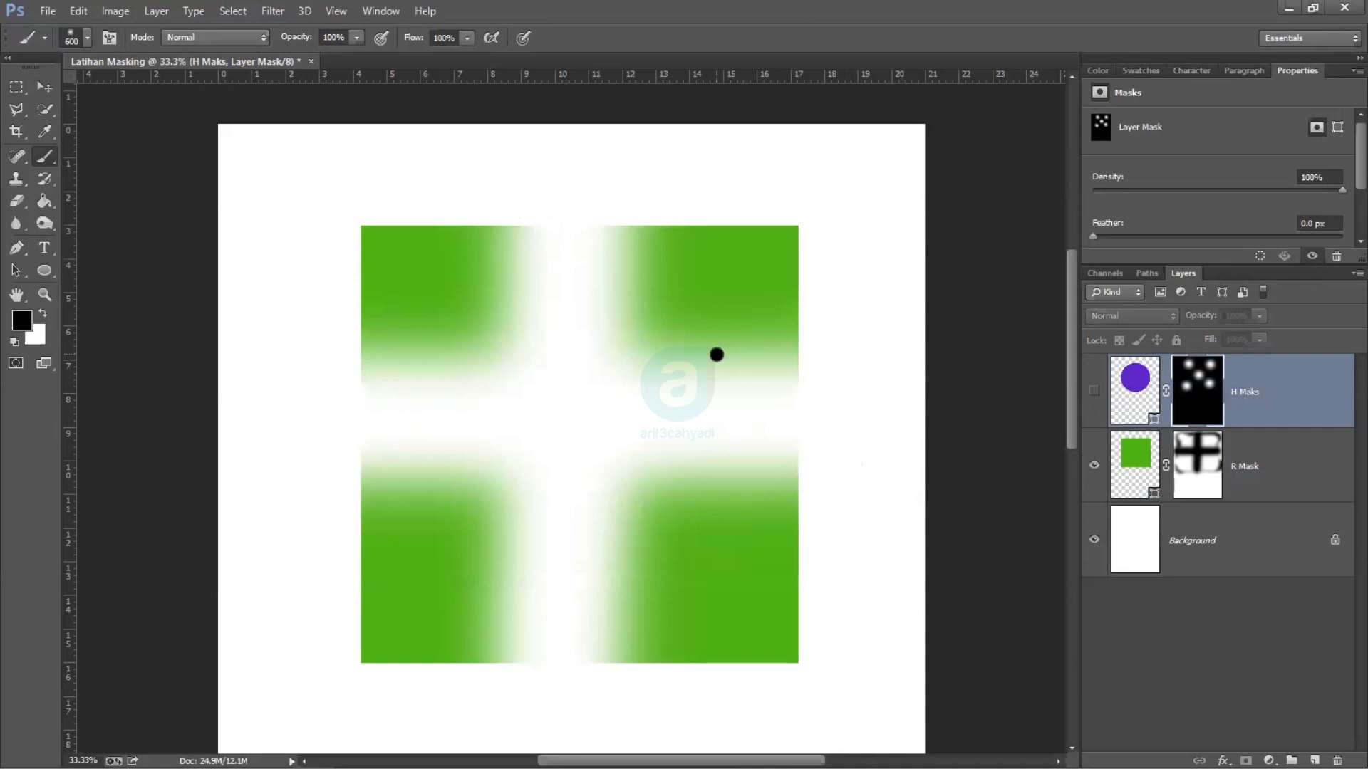
Step: Open the image bahan 1 by unsplash.jpg from the Bahan Pertemuan 9 folder
{"action": "left_click", "coordinate": [43, 12]}
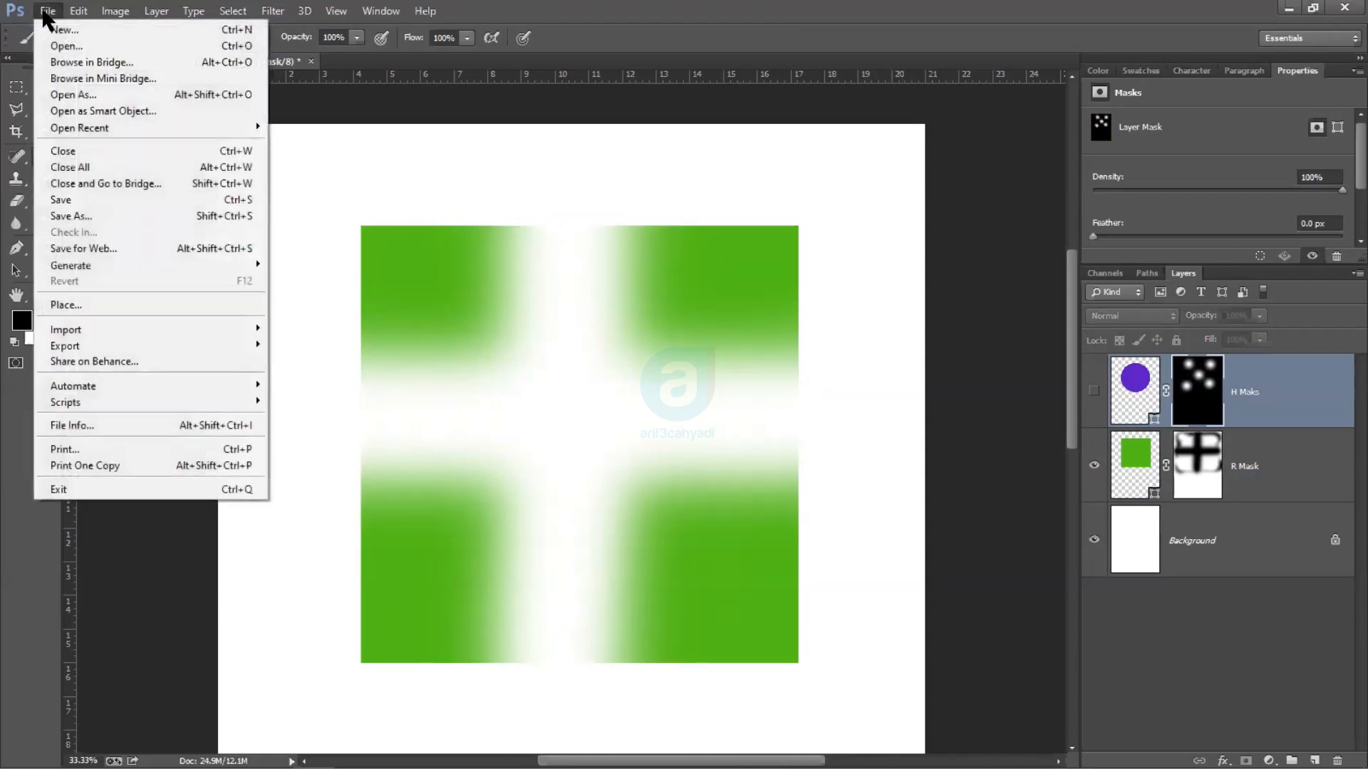
{"action": "left_click", "coordinate": [69, 46]}
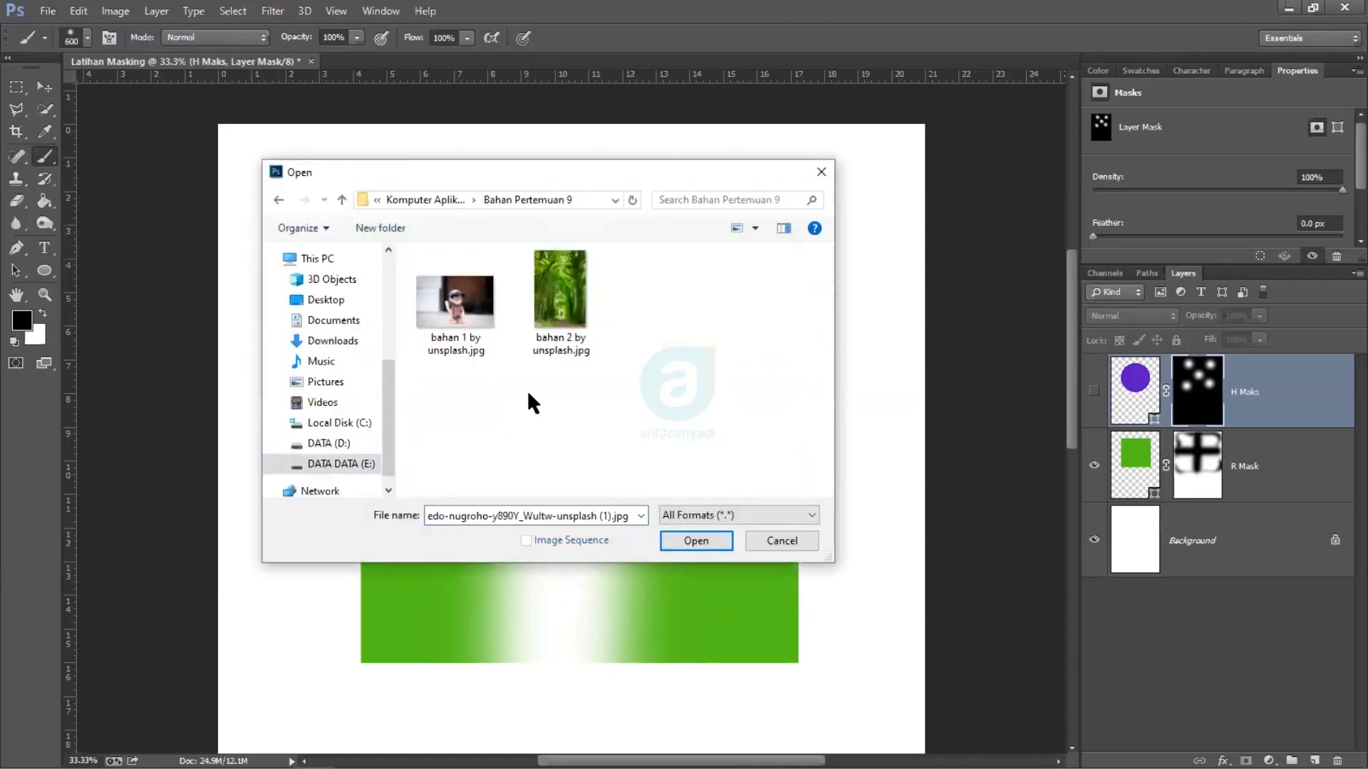
{"action": "left_click", "coordinate": [475, 319]}
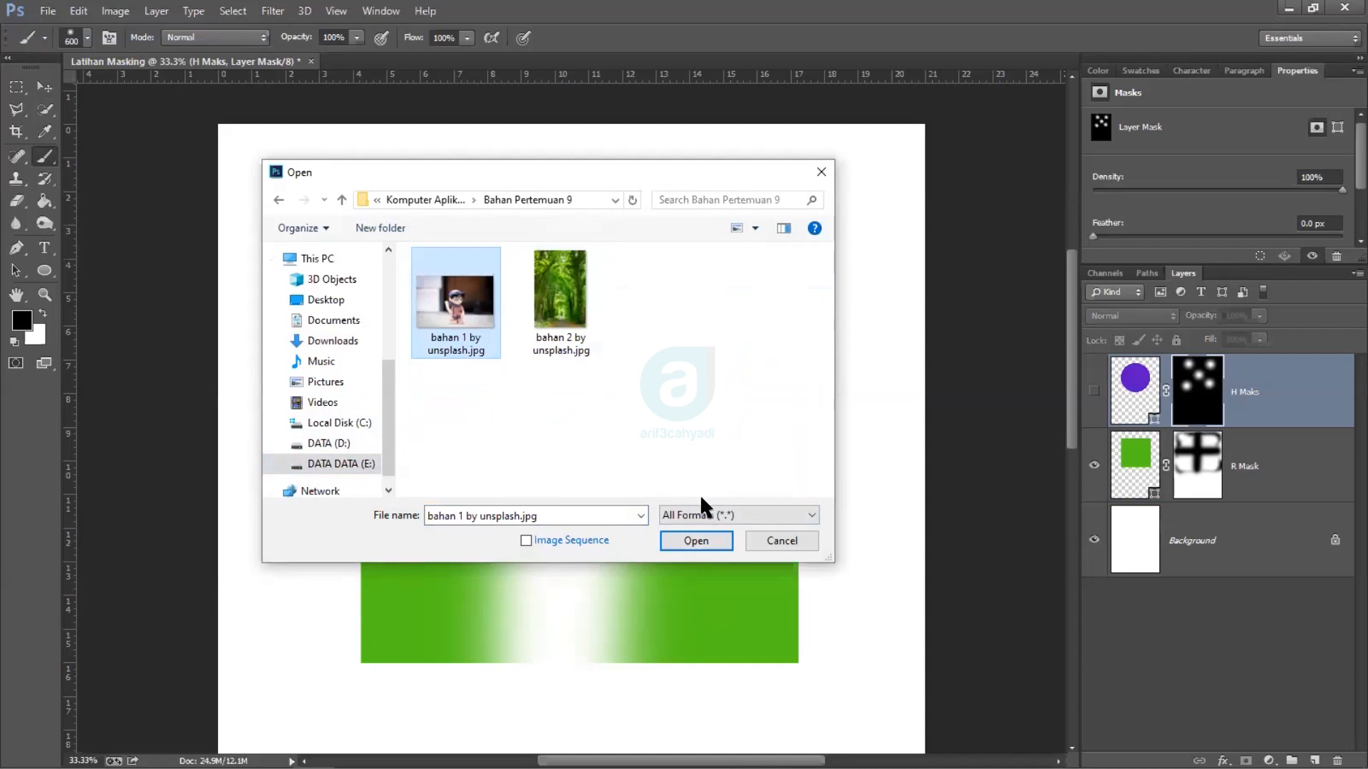
{"action": "left_click", "coordinate": [708, 542]}
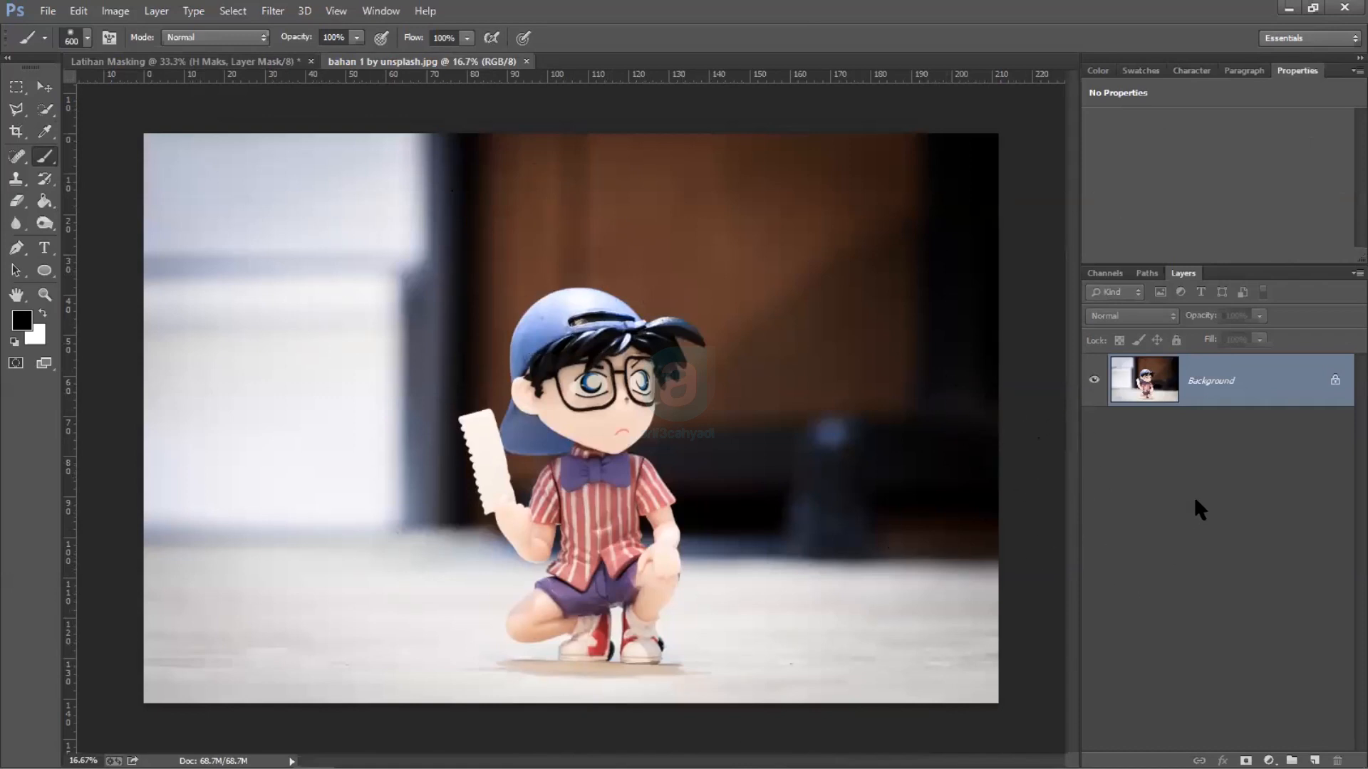
Step: Duplicate the Background layer as Edit Masking and hide the original Background layer
{"action": "right_click", "coordinate": [1225, 379]}
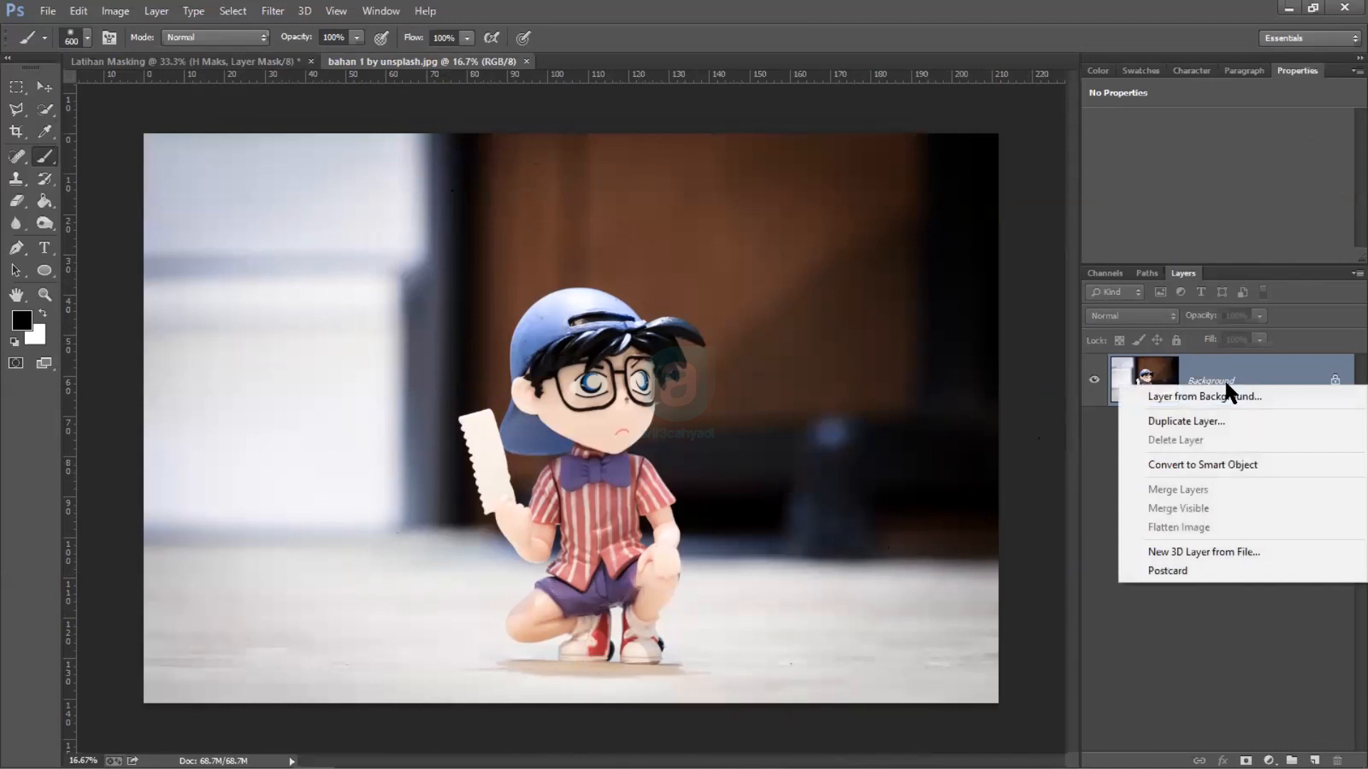
{"action": "left_click", "coordinate": [1207, 421]}
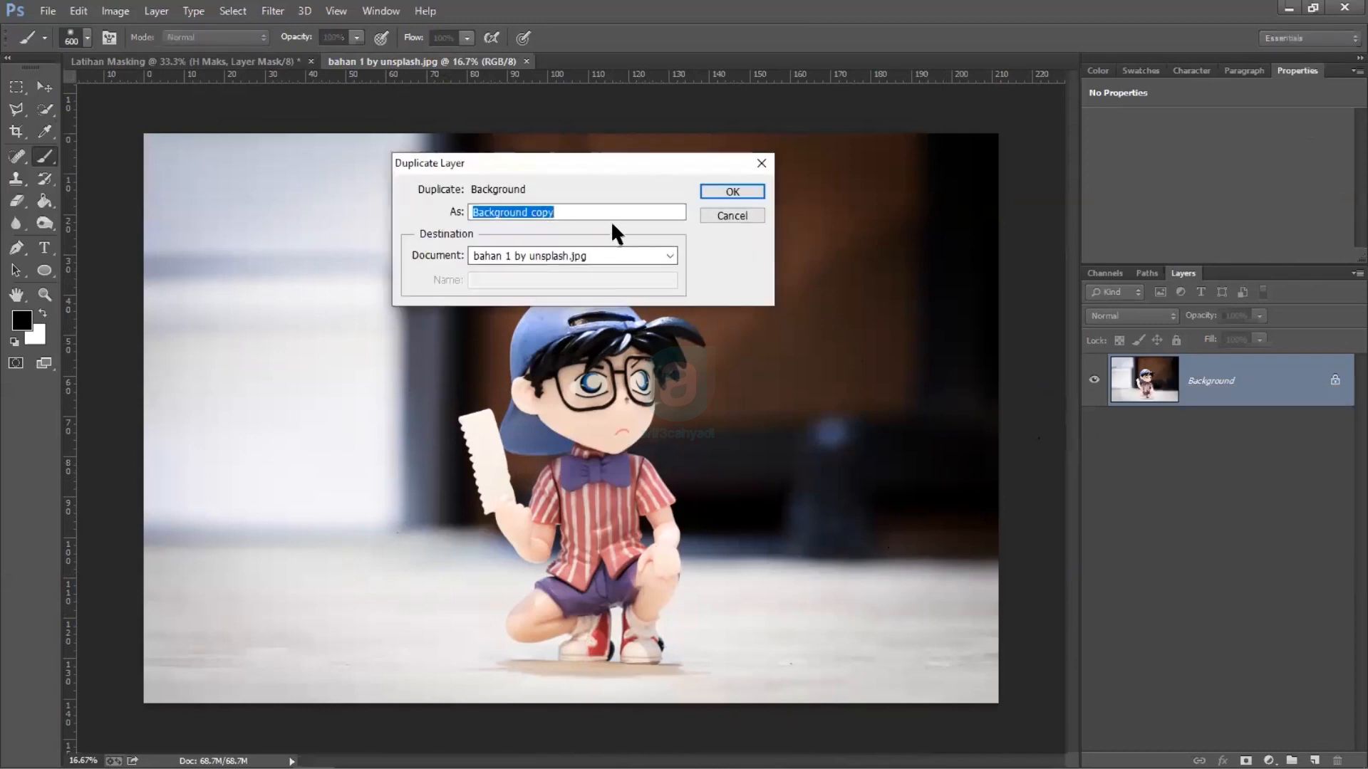
{"action": "type", "text": "Edit Masking"}
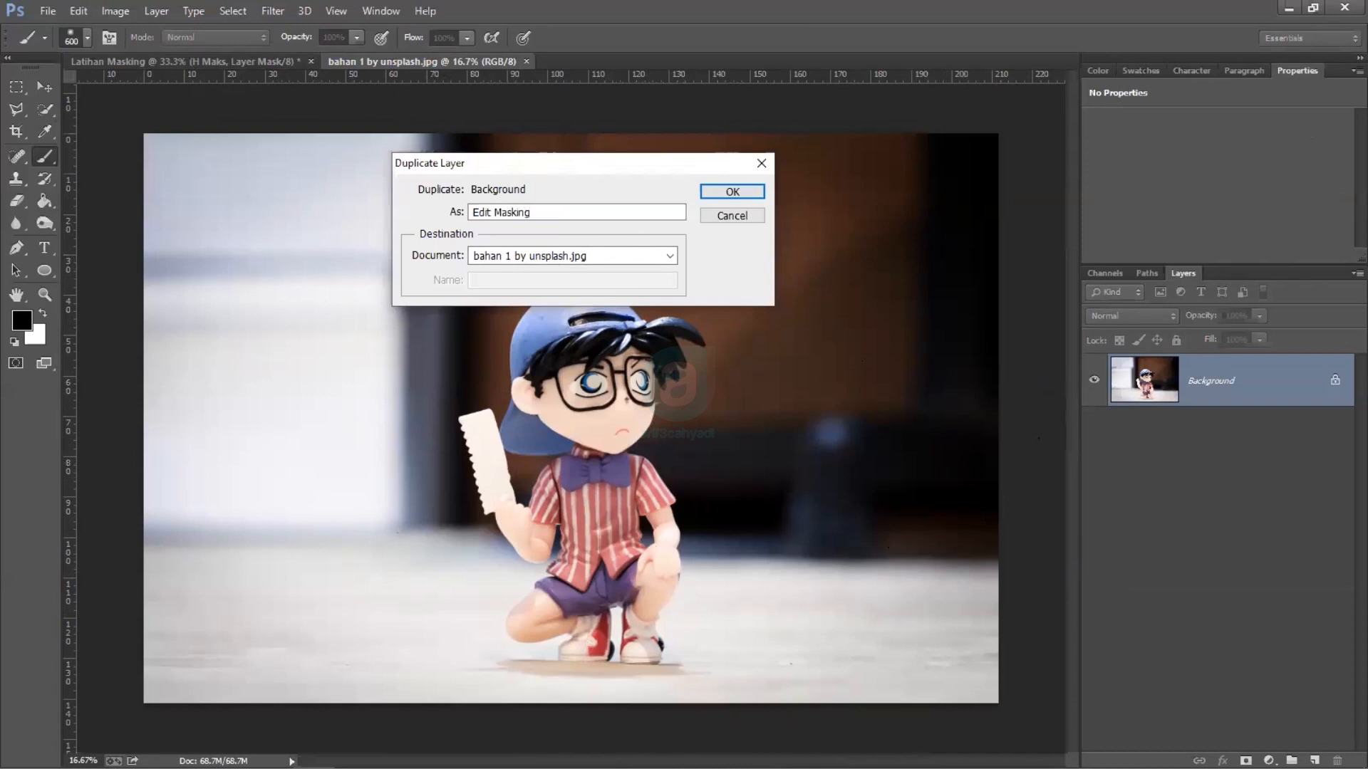
{"action": "left_click", "coordinate": [707, 190]}
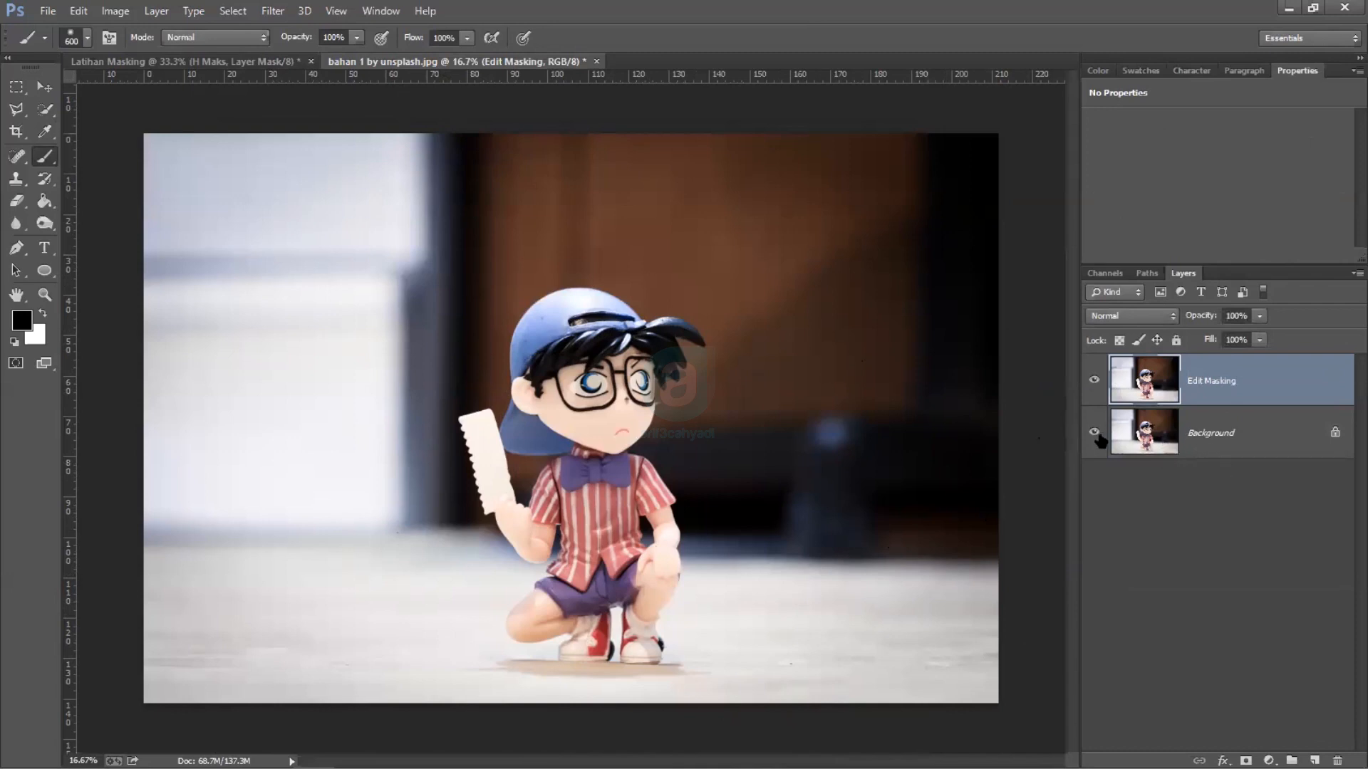
{"action": "left_click", "coordinate": [1094, 380]}
{"action": "left_click", "coordinate": [1094, 381]}
{"action": "left_click", "coordinate": [1094, 380]}
{"action": "left_click", "coordinate": [1094, 381]}
Step: Select the whole figurine on the Edit Masking layer with the Quick Selection tool, from the cap and comb to the shoes
{"action": "key", "text": "ctrl+plus"}
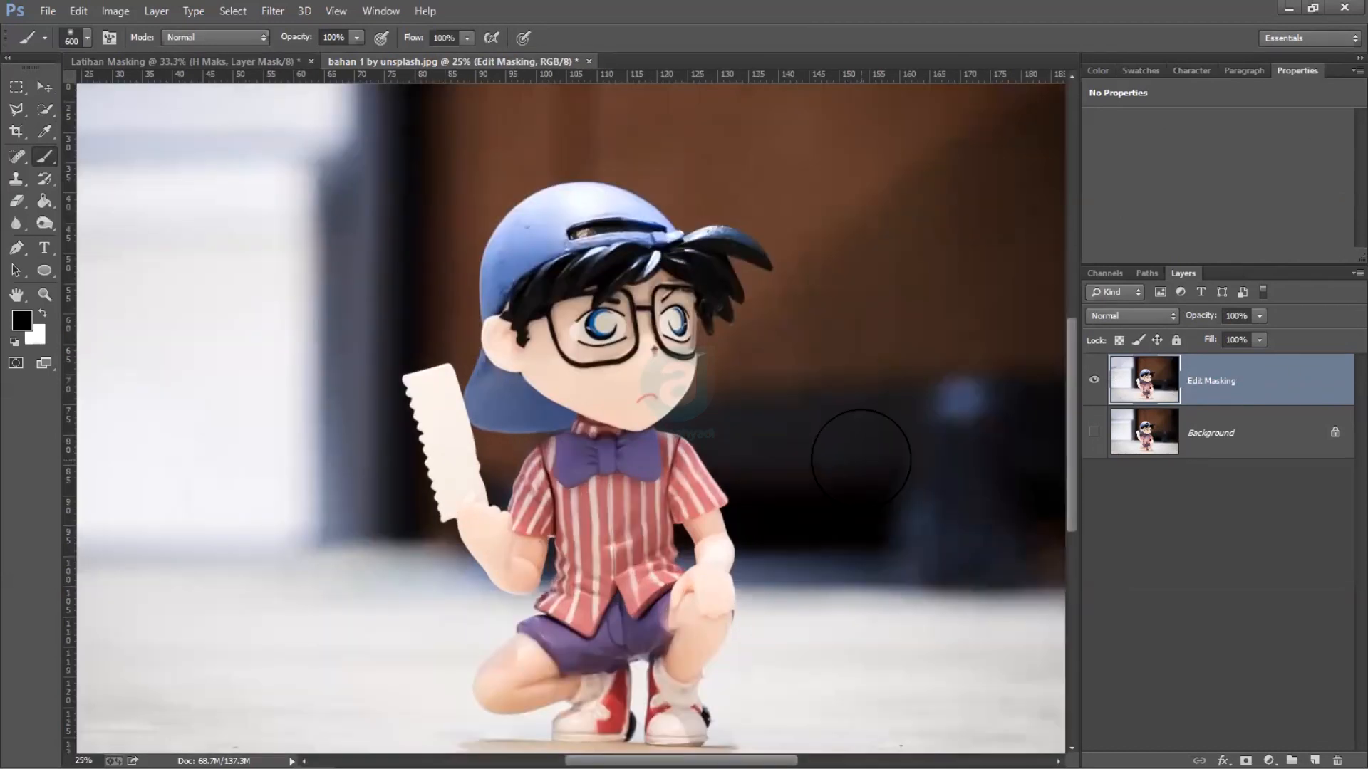
{"action": "key", "text": "ctrl+plus"}
{"action": "key", "text": "w"}
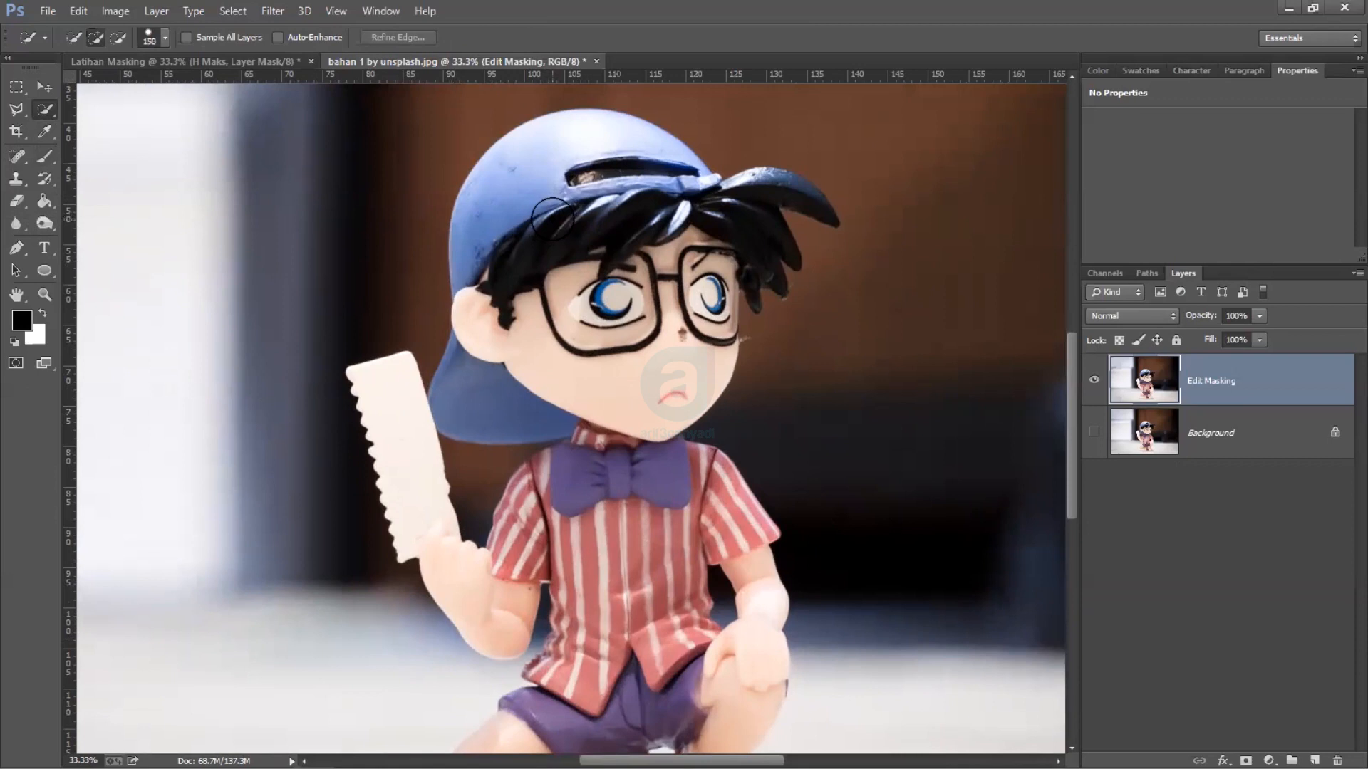
{"action": "mouse_move", "coordinate": [598, 230]}
{"action": "left_mouse_down"}
{"action": "mouse_move", "coordinate": [599, 189]}
{"action": "mouse_move", "coordinate": [616, 297]}
{"action": "mouse_move", "coordinate": [604, 300]}
{"action": "mouse_move", "coordinate": [545, 164]}
{"action": "mouse_move", "coordinate": [627, 314]}
{"action": "mouse_move", "coordinate": [631, 394]}
{"action": "mouse_move", "coordinate": [577, 362]}
{"action": "mouse_move", "coordinate": [445, 395]}
{"action": "mouse_move", "coordinate": [542, 313]}
{"action": "mouse_move", "coordinate": [705, 249]}
{"action": "mouse_move", "coordinate": [739, 205]}
{"action": "mouse_move", "coordinate": [667, 218]}
{"action": "mouse_move", "coordinate": [693, 251]}
{"action": "mouse_move", "coordinate": [692, 304]}
{"action": "mouse_move", "coordinate": [632, 339]}
{"action": "mouse_move", "coordinate": [597, 420]}
{"action": "mouse_move", "coordinate": [611, 578]}
{"action": "mouse_move", "coordinate": [600, 547]}
{"action": "mouse_move", "coordinate": [543, 528]}
{"action": "mouse_move", "coordinate": [489, 578]}
{"action": "left_mouse_up"}
{"action": "scroll", "coordinate": [490, 578], "scroll_direction": "down", "scroll_amount": 5}
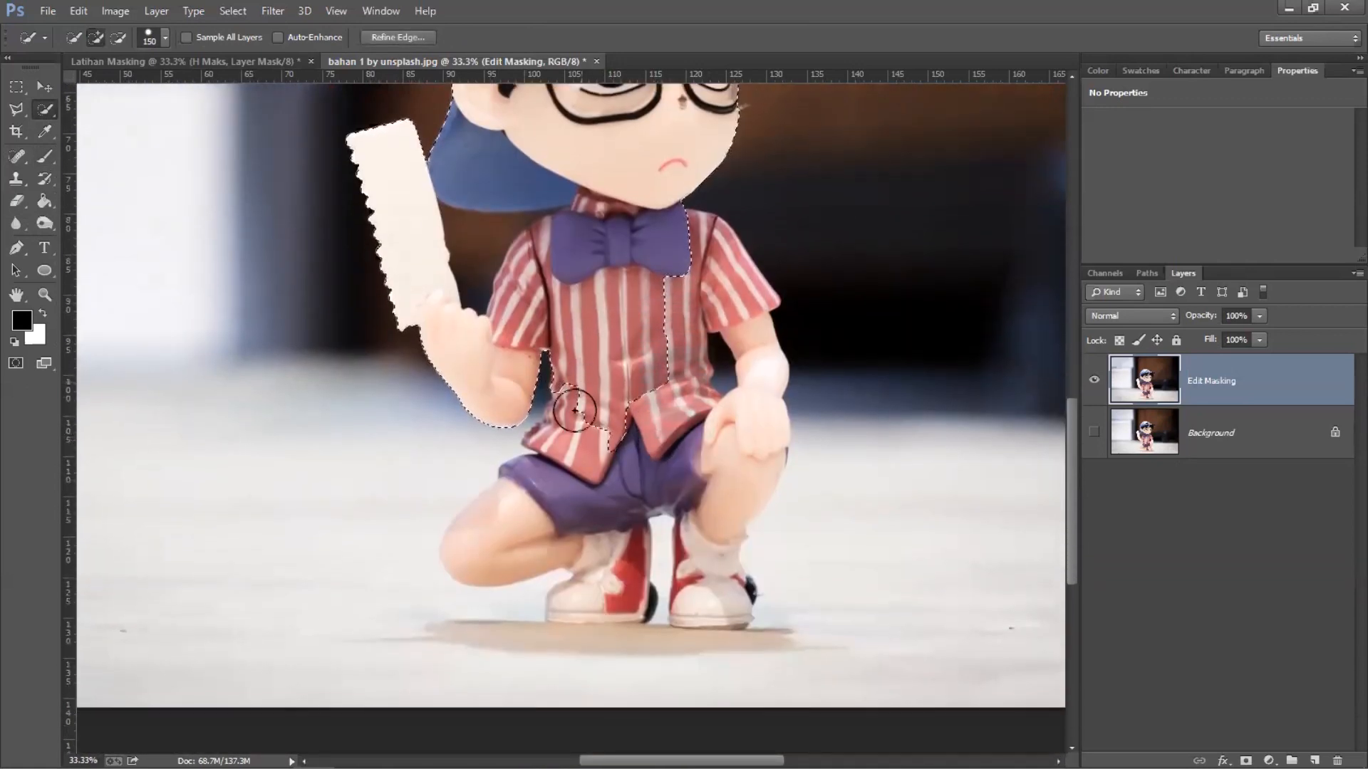
{"action": "mouse_move", "coordinate": [575, 411]}
{"action": "left_mouse_down"}
{"action": "mouse_move", "coordinate": [576, 465]}
{"action": "mouse_move", "coordinate": [502, 508]}
{"action": "mouse_move", "coordinate": [581, 525]}
{"action": "mouse_move", "coordinate": [605, 578]}
{"action": "mouse_move", "coordinate": [617, 474]}
{"action": "mouse_move", "coordinate": [694, 442]}
{"action": "mouse_move", "coordinate": [665, 334]}
{"action": "mouse_move", "coordinate": [699, 272]}
{"action": "left_mouse_up"}
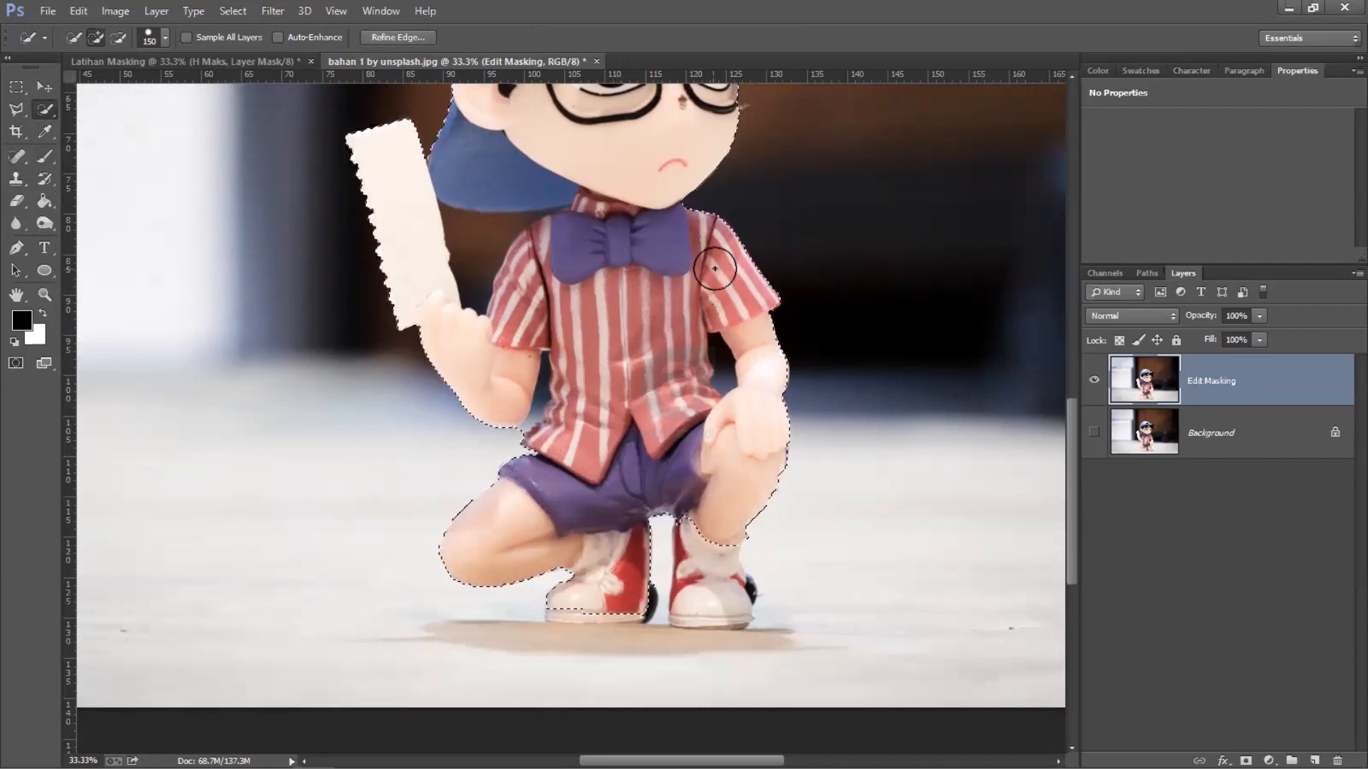
{"action": "scroll", "coordinate": [695, 342], "scroll_direction": "down", "scroll_amount": 2}
{"action": "mouse_move", "coordinate": [701, 522]}
{"action": "left_mouse_down"}
{"action": "mouse_move", "coordinate": [675, 462]}
{"action": "mouse_move", "coordinate": [646, 478]}
{"action": "left_mouse_up"}
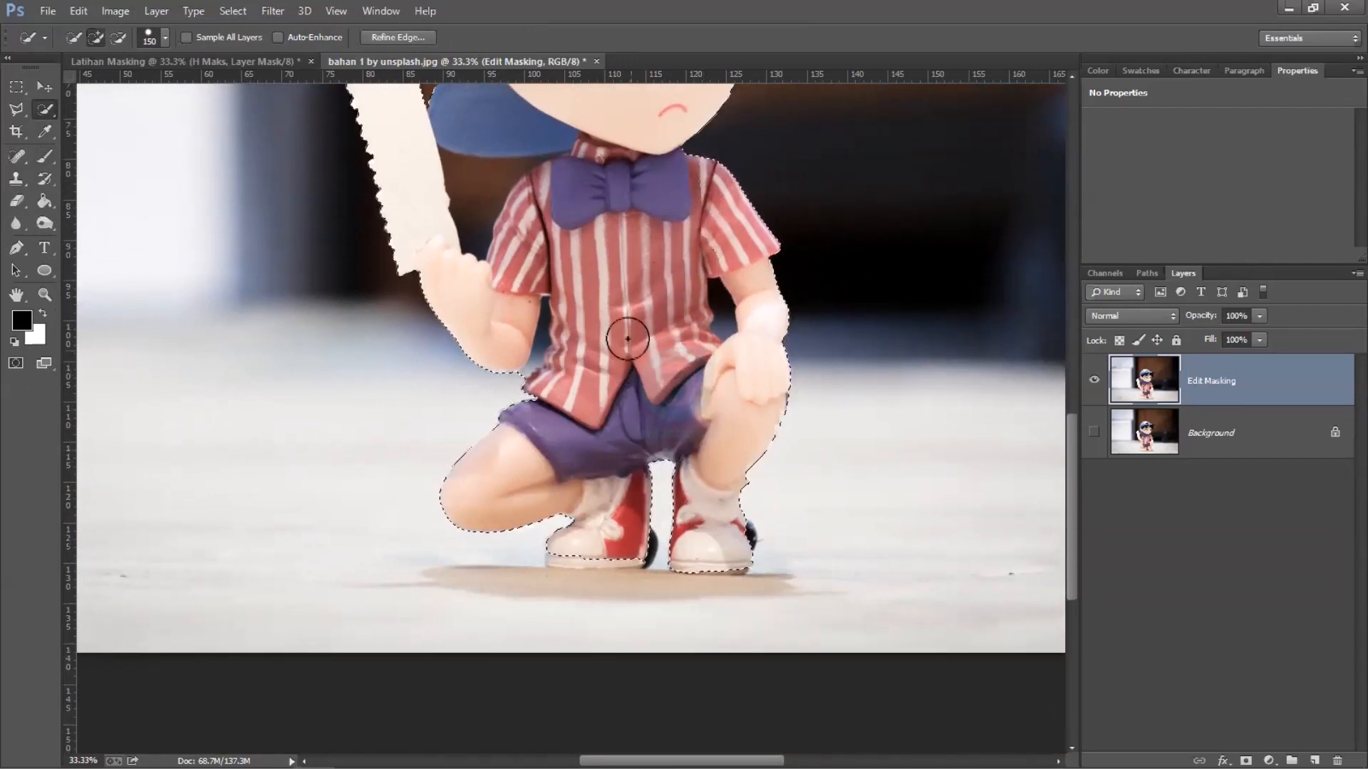
Step: Reduce the Quick Selection brush size to 15 and subtract the background wedge between the cap's brim and the striped shoulder from the selection
{"action": "scroll", "coordinate": [627, 329], "scroll_direction": "up", "scroll_amount": 6}
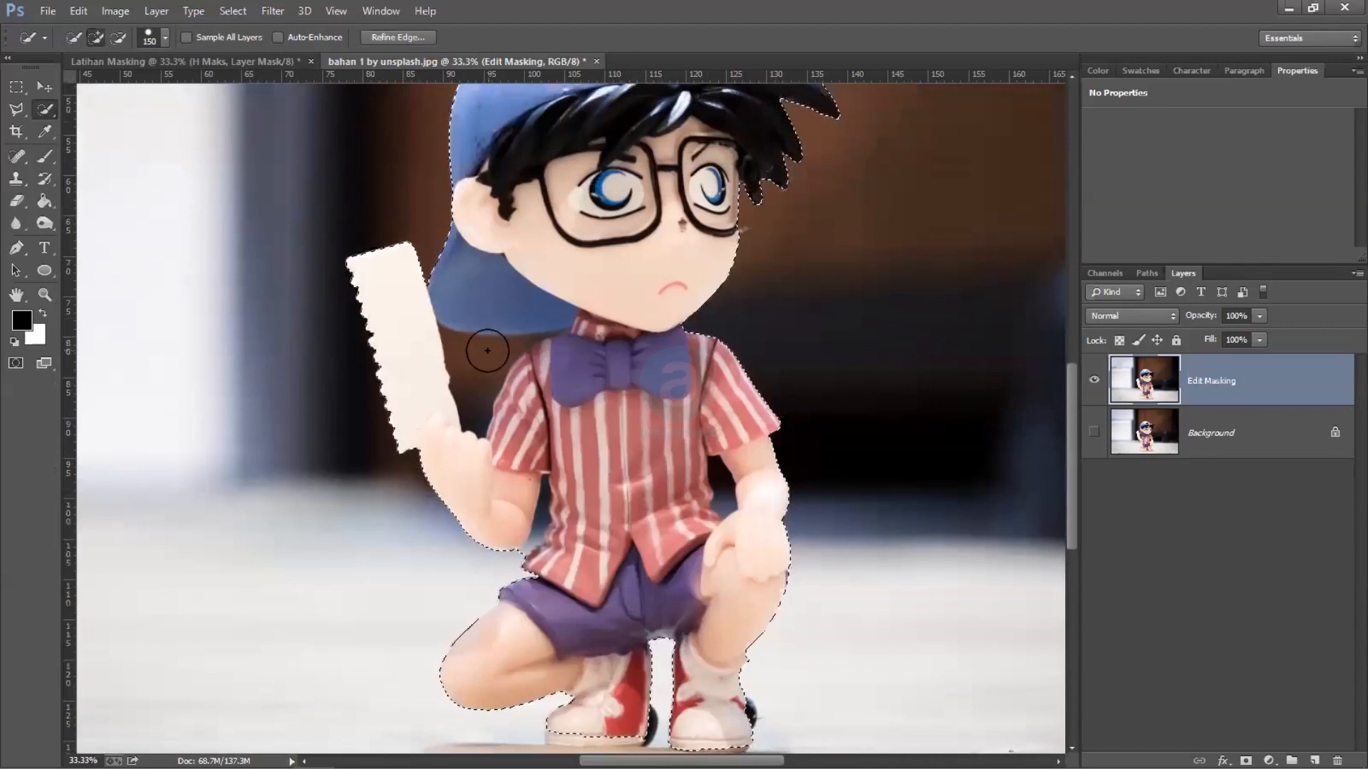
{"action": "key", "text": "alt"}
{"action": "key", "text": "bracketleft"}
{"action": "key", "text": "bracketleft"}
{"action": "key", "text": "bracketleft"}
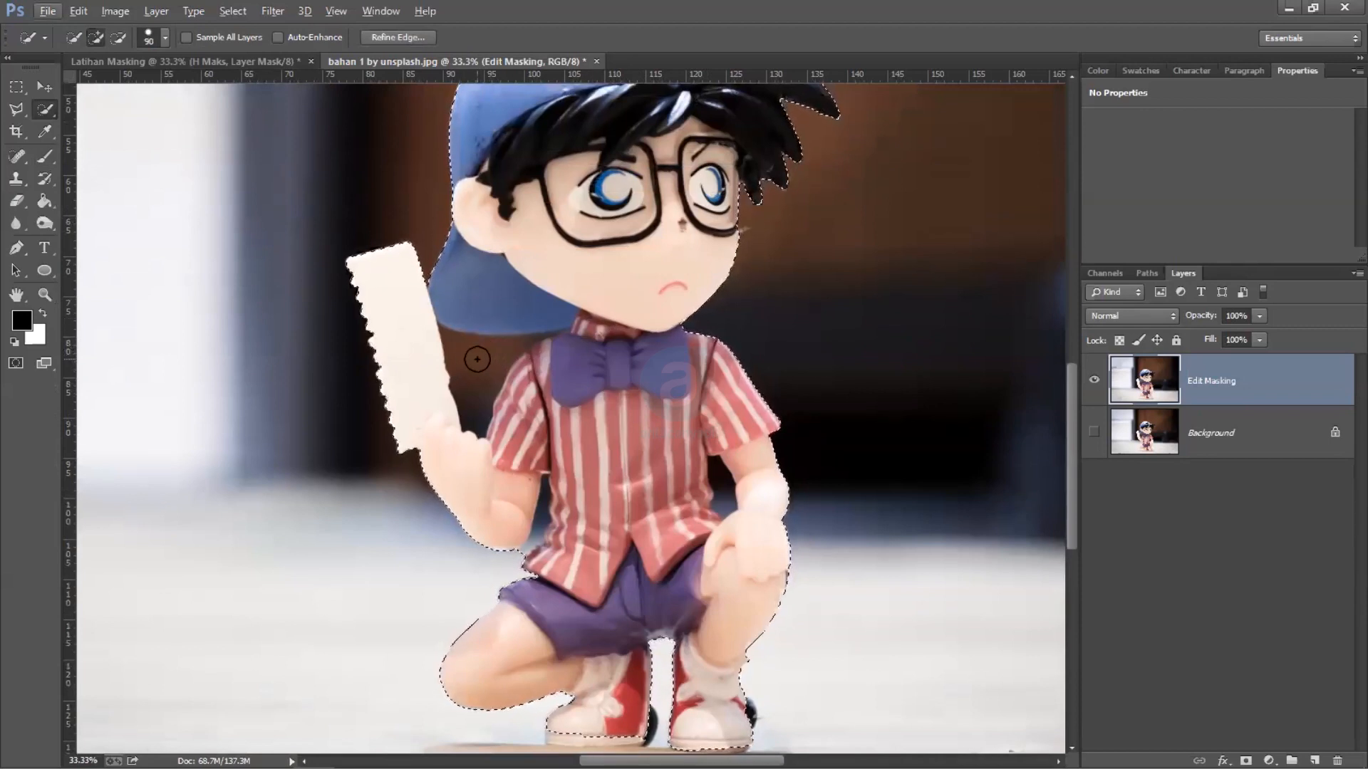
{"action": "key", "text": "alt"}
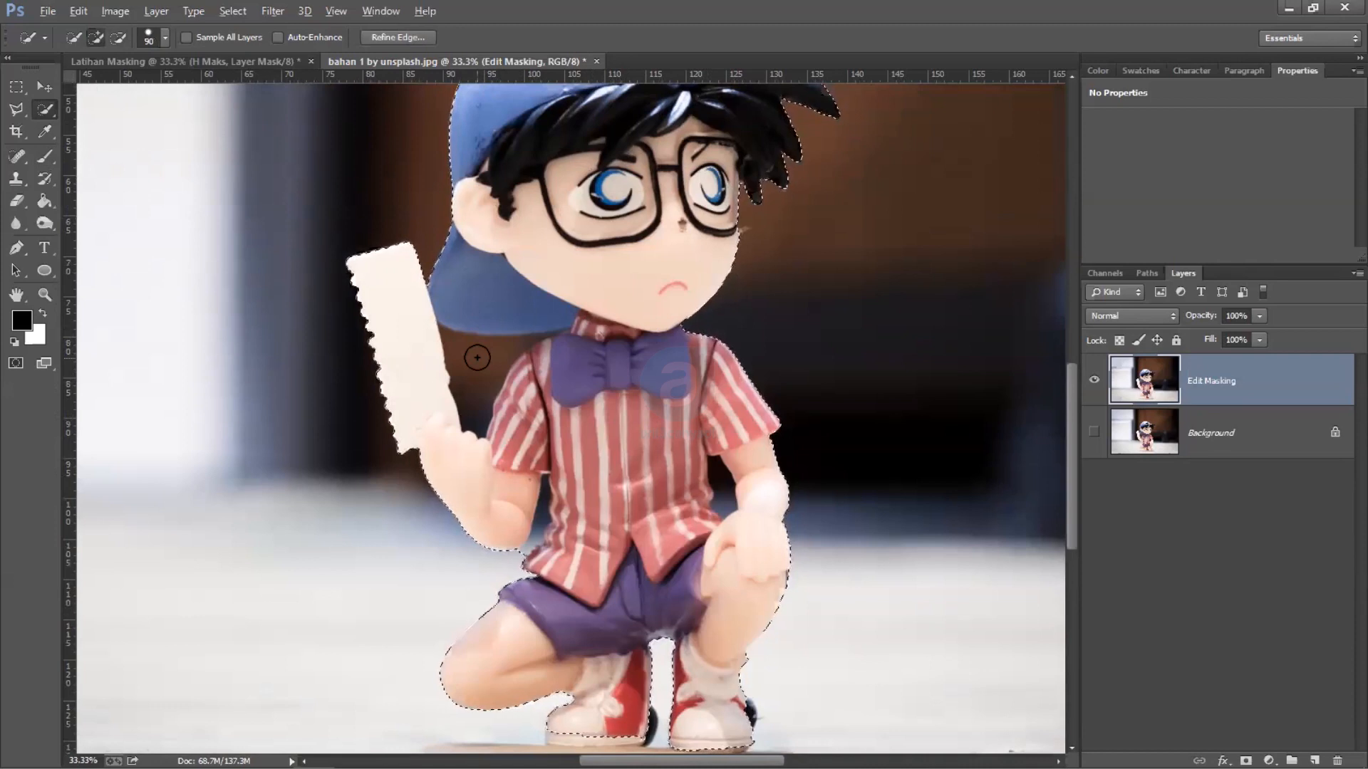
{"action": "scroll", "coordinate": [599, 538], "scroll_direction": "up", "scroll_amount": 1}
{"action": "key", "text": "ctrl+plus"}
{"action": "key", "text": "ctrl+plus"}
{"action": "key", "text": "ctrl+plus"}
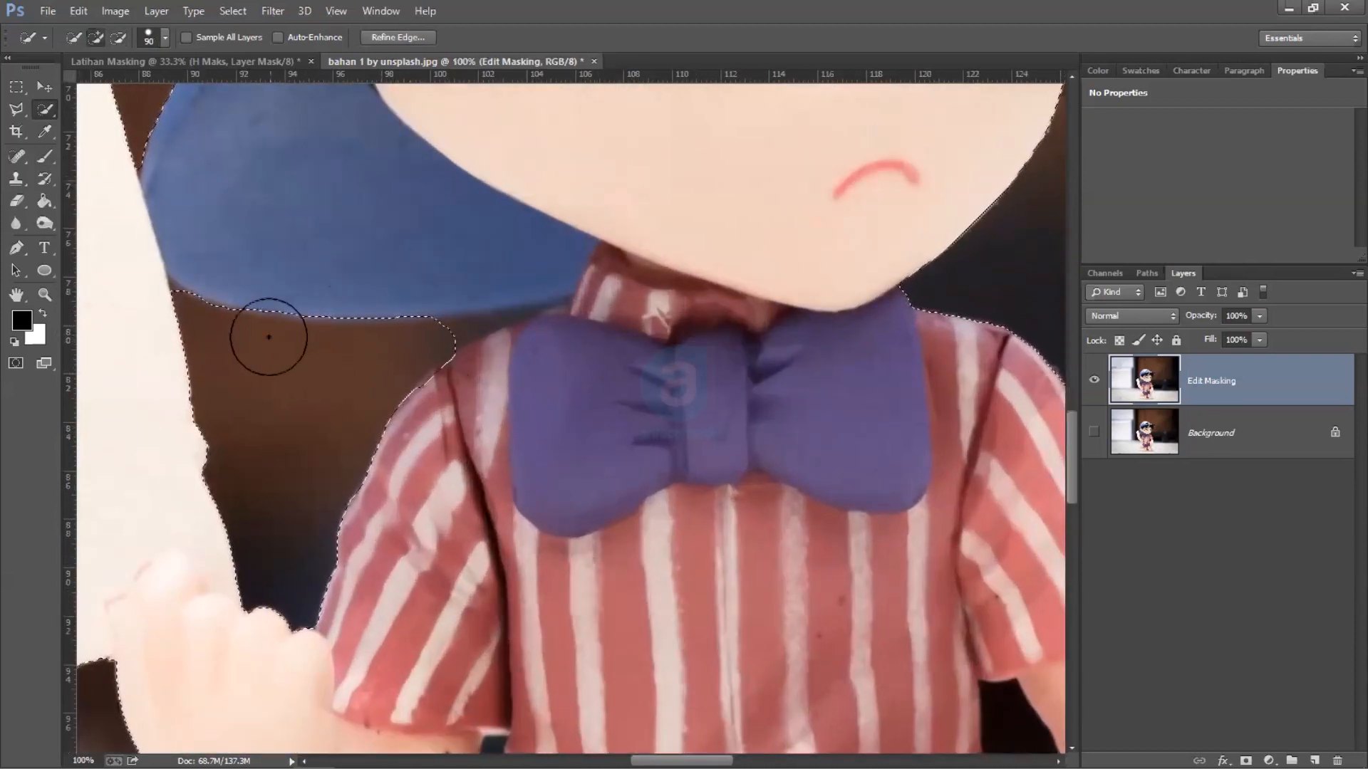
{"action": "key", "text": "bracketleft"}
{"action": "key", "text": "bracketleft"}
{"action": "key", "text": "bracketleft"}
{"action": "key", "text": "bracketleft"}
{"action": "key", "text": "bracketleft"}
{"action": "key", "text": "bracketleft"}
{"action": "key", "text": "bracketleft"}
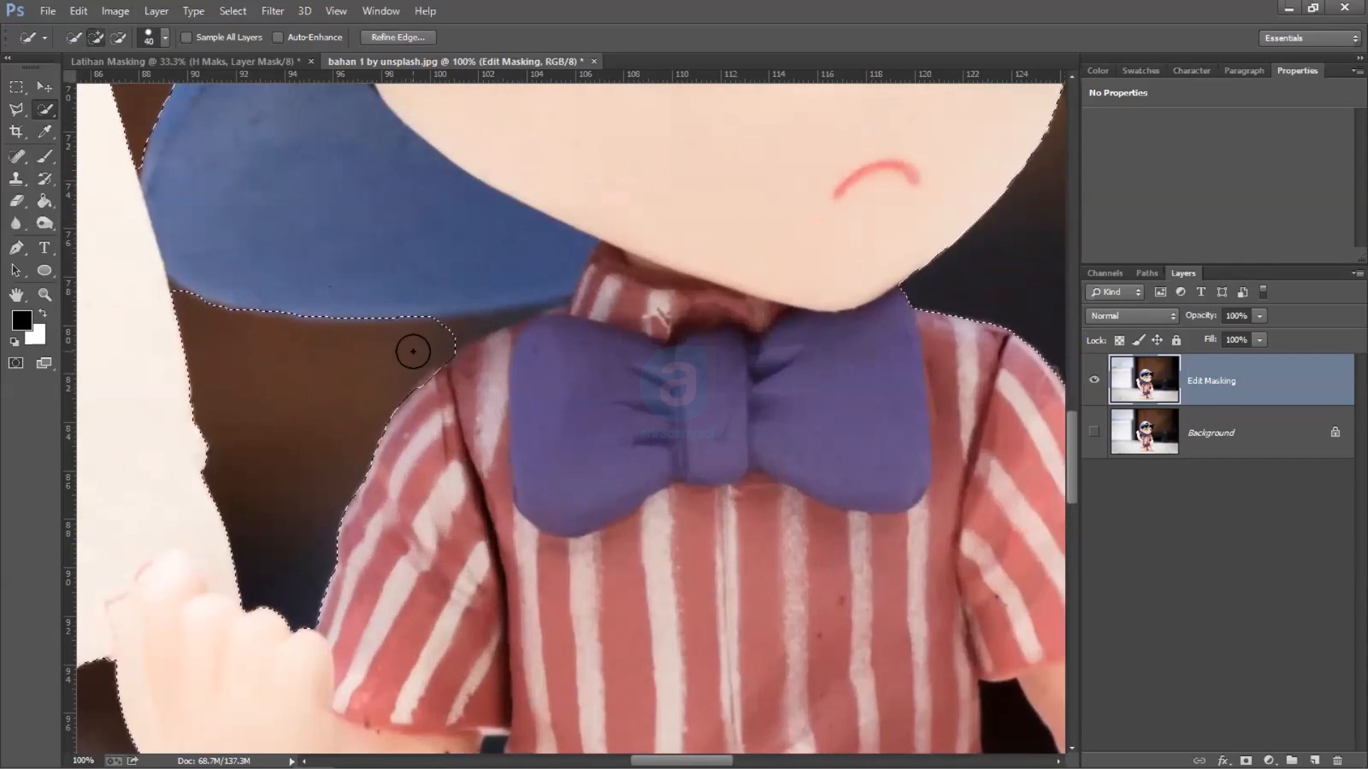
{"action": "key", "text": "bracketleft"}
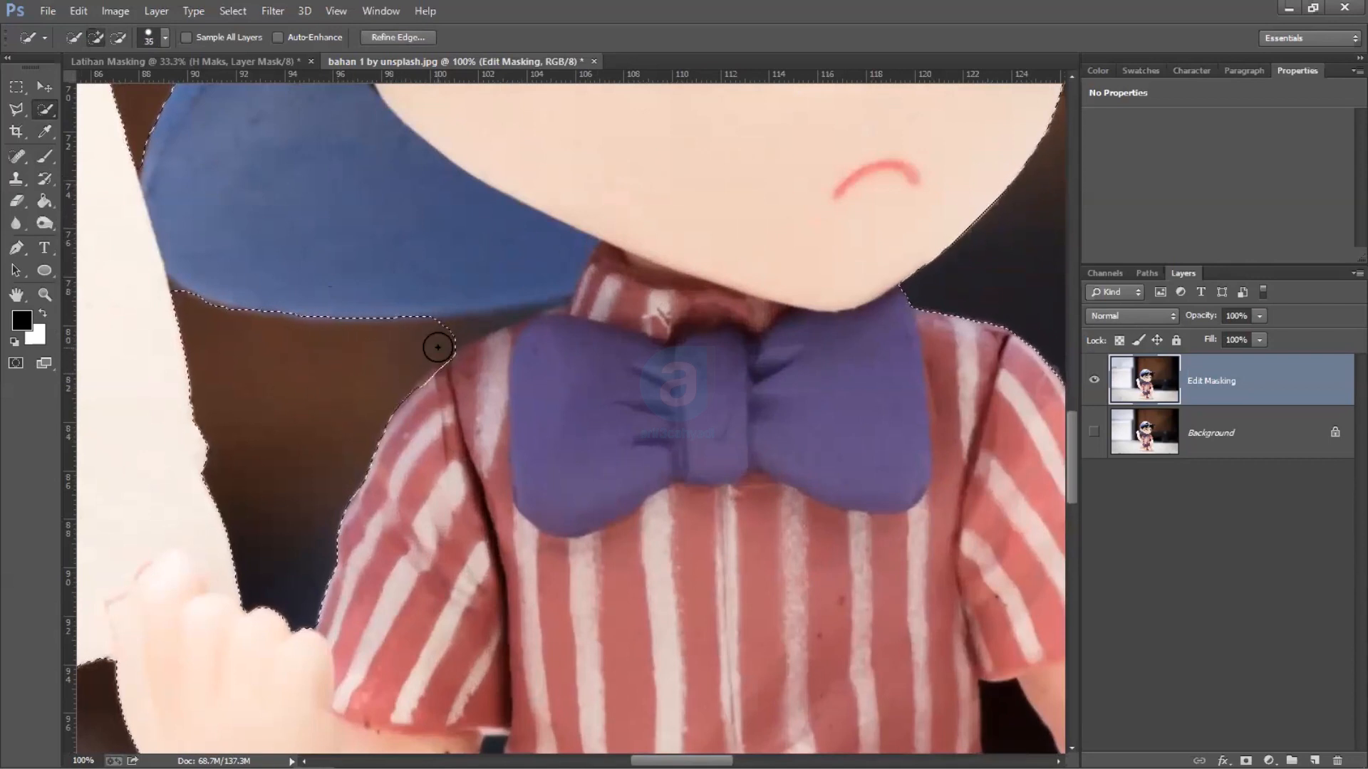
{"action": "key", "text": "bracketleft"}
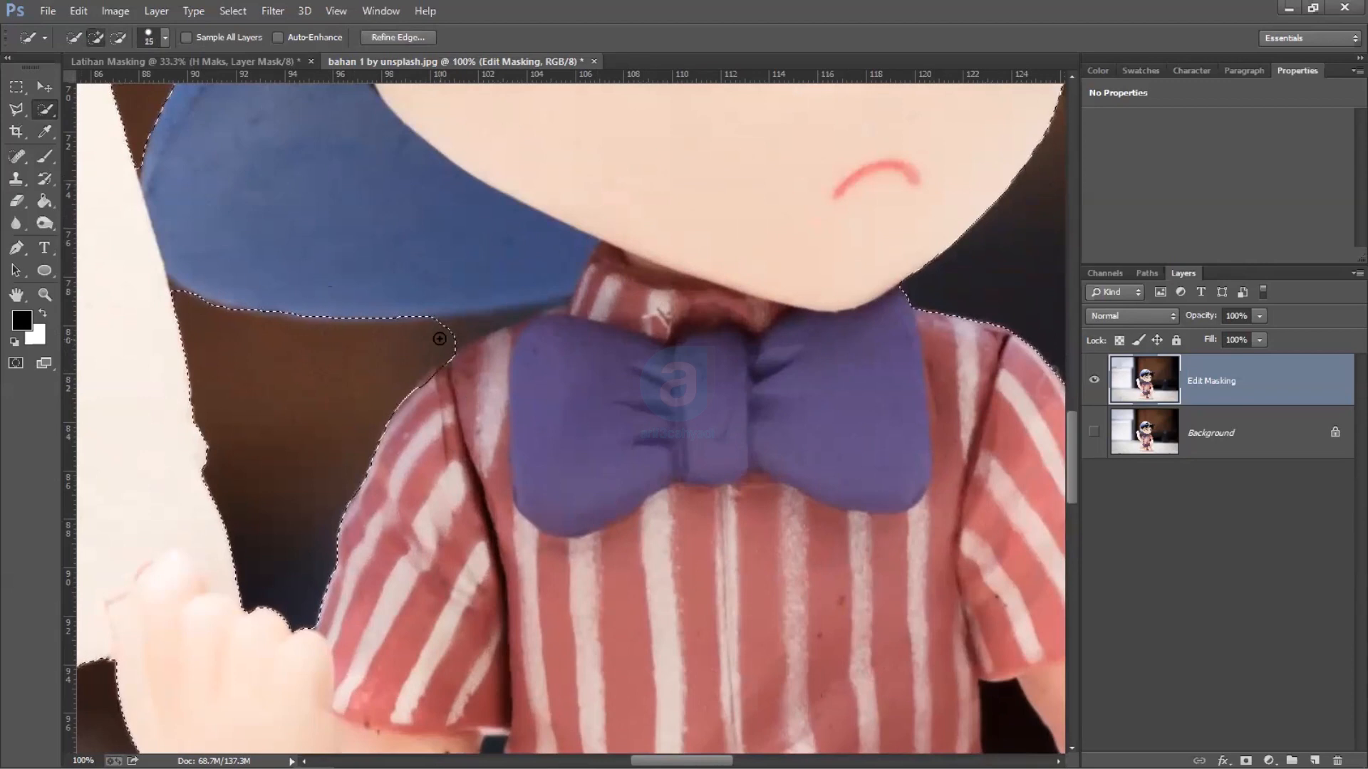
{"action": "key", "text": "alt"}
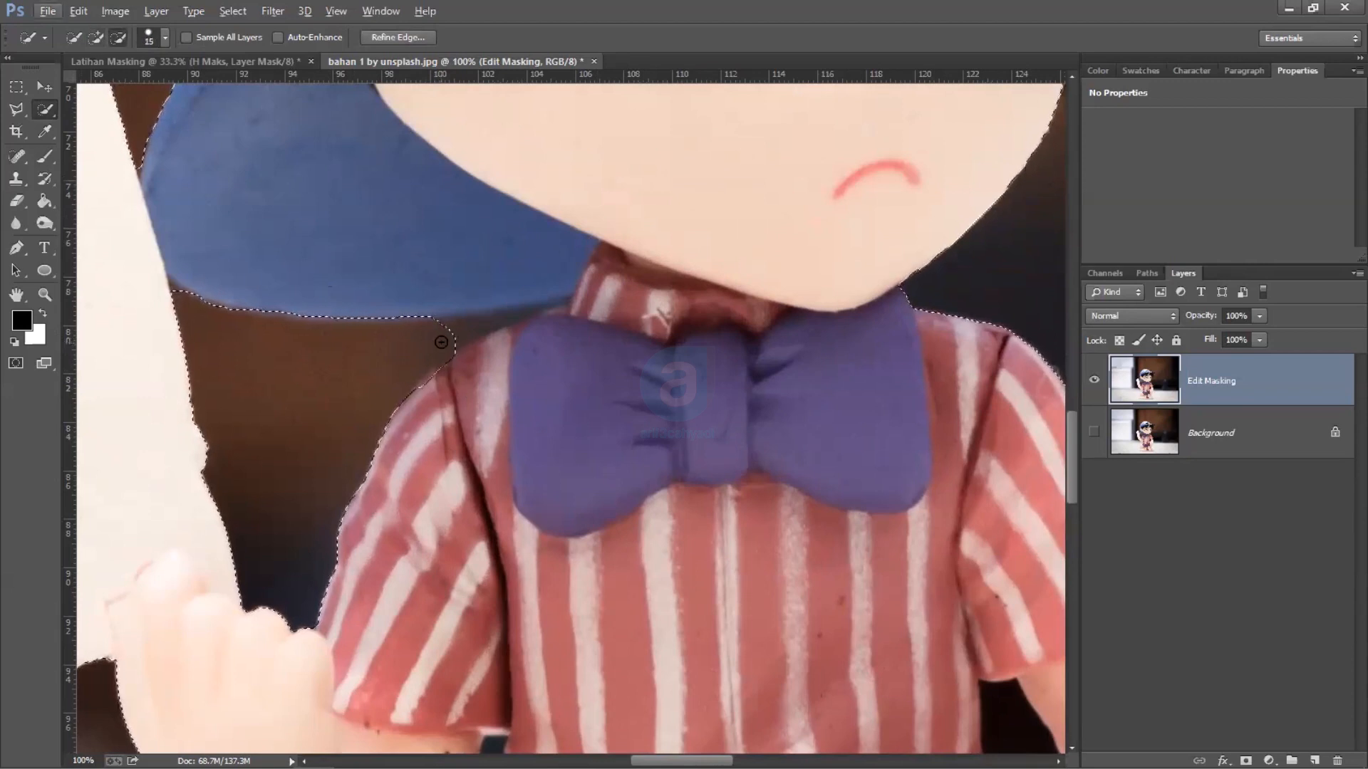
{"action": "left_click_drag", "start_coordinate": [692, 350], "coordinate": [570, 121]}
{"action": "left_click_drag", "start_coordinate": [499, 599], "coordinate": [694, 296]}
Step: Subtract the dark background gap between the shirt and the arm resting on the knee from the selection
{"action": "key", "text": "alt"}
{"action": "mouse_move", "coordinate": [498, 372]}
{"action": "left_mouse_down"}
{"action": "mouse_move", "coordinate": [485, 378]}
{"action": "mouse_move", "coordinate": [533, 300]}
{"action": "left_mouse_up"}
{"action": "mouse_move", "coordinate": [1025, 154]}
{"action": "left_mouse_down"}
{"action": "mouse_move", "coordinate": [643, 271]}
{"action": "mouse_move", "coordinate": [688, 311]}
{"action": "left_mouse_up"}
{"action": "key", "text": "alt"}
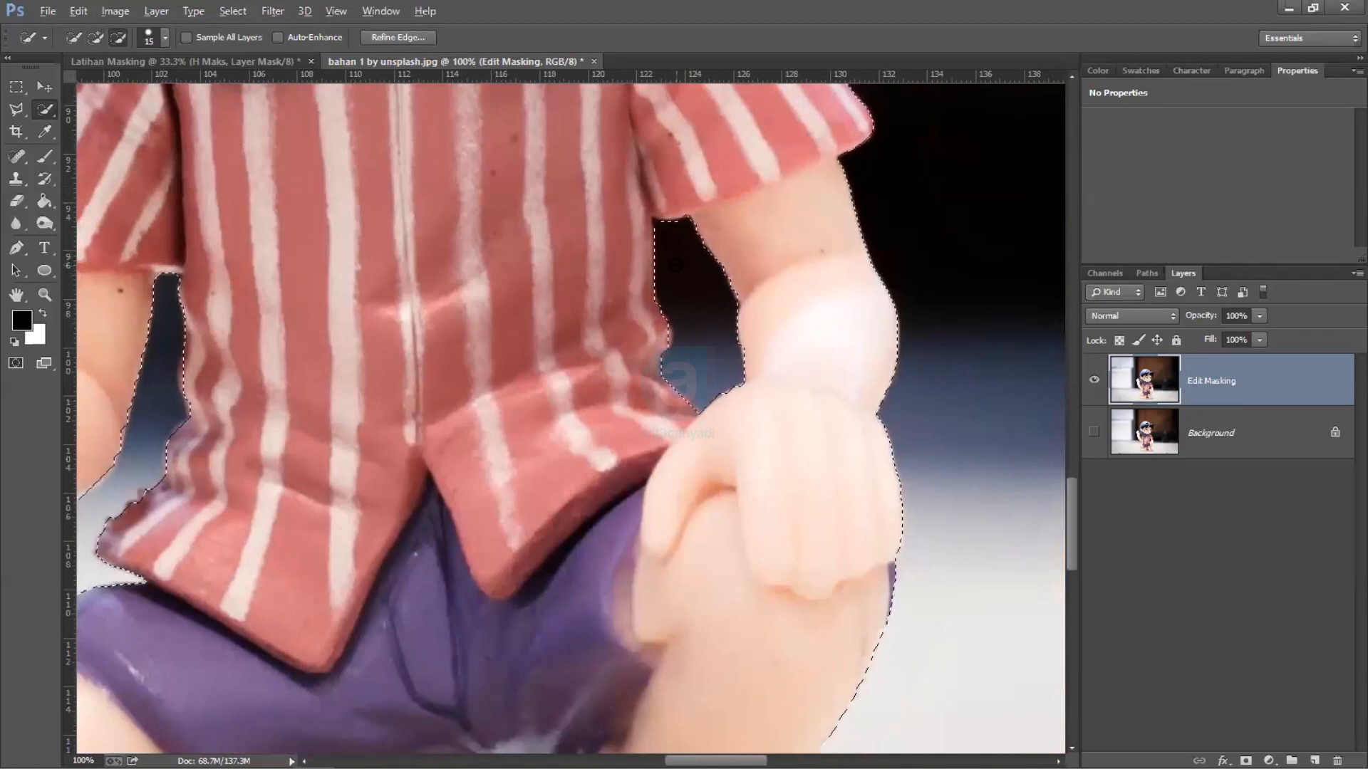
{"action": "left_click", "coordinate": [674, 225], "text": "alt"}
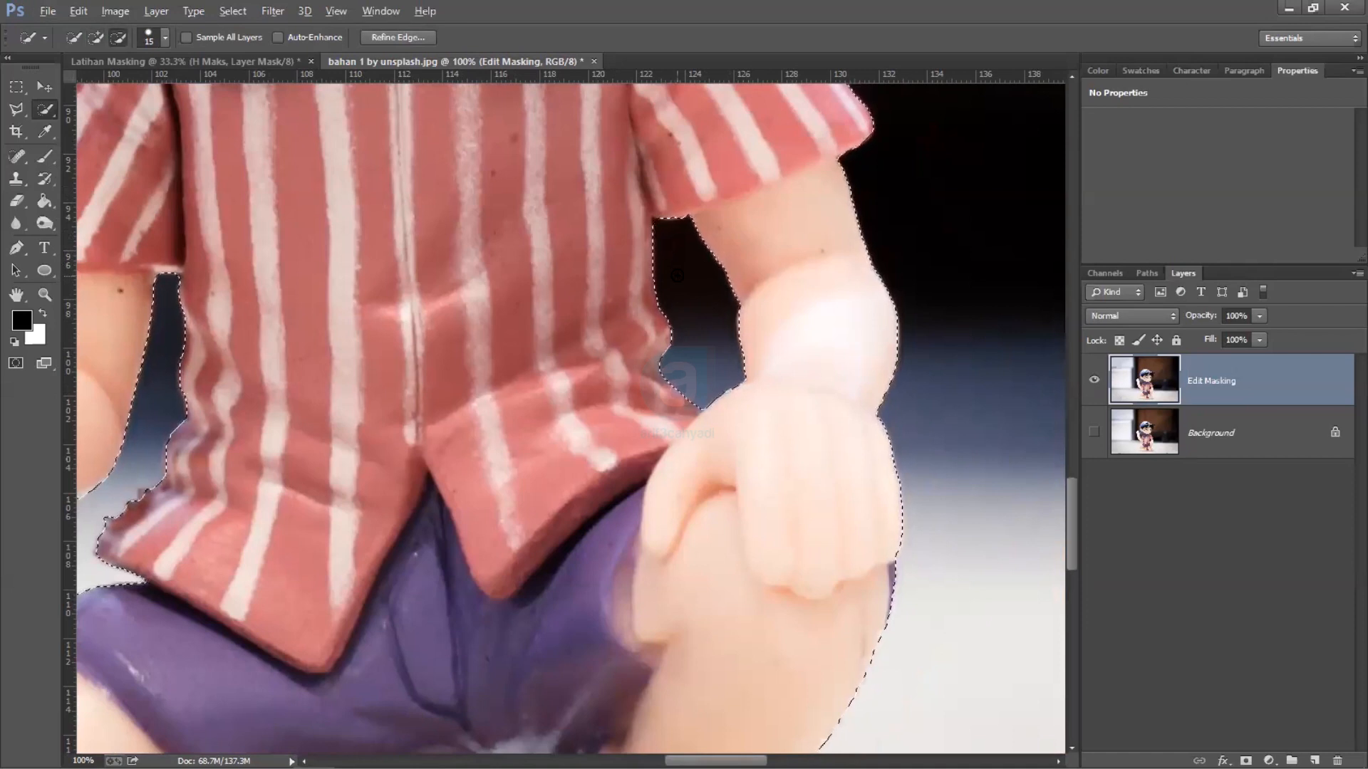
{"action": "key", "text": "alt"}
Step: Add the black heels and the soles of both shoes to the figurine's selection and check the complete outline
{"action": "scroll", "coordinate": [461, 481], "scroll_direction": "down", "scroll_amount": 5}
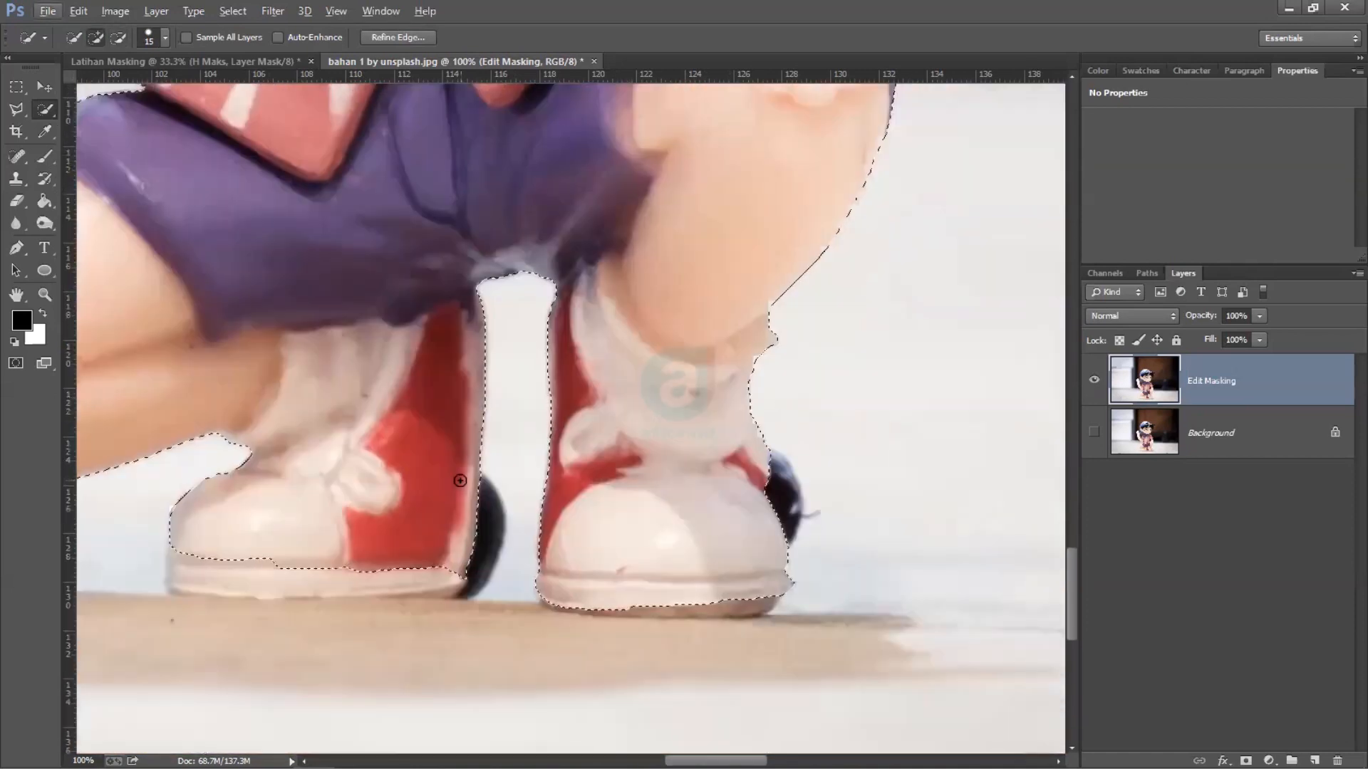
{"action": "scroll", "coordinate": [460, 481], "scroll_direction": "down", "scroll_amount": 2}
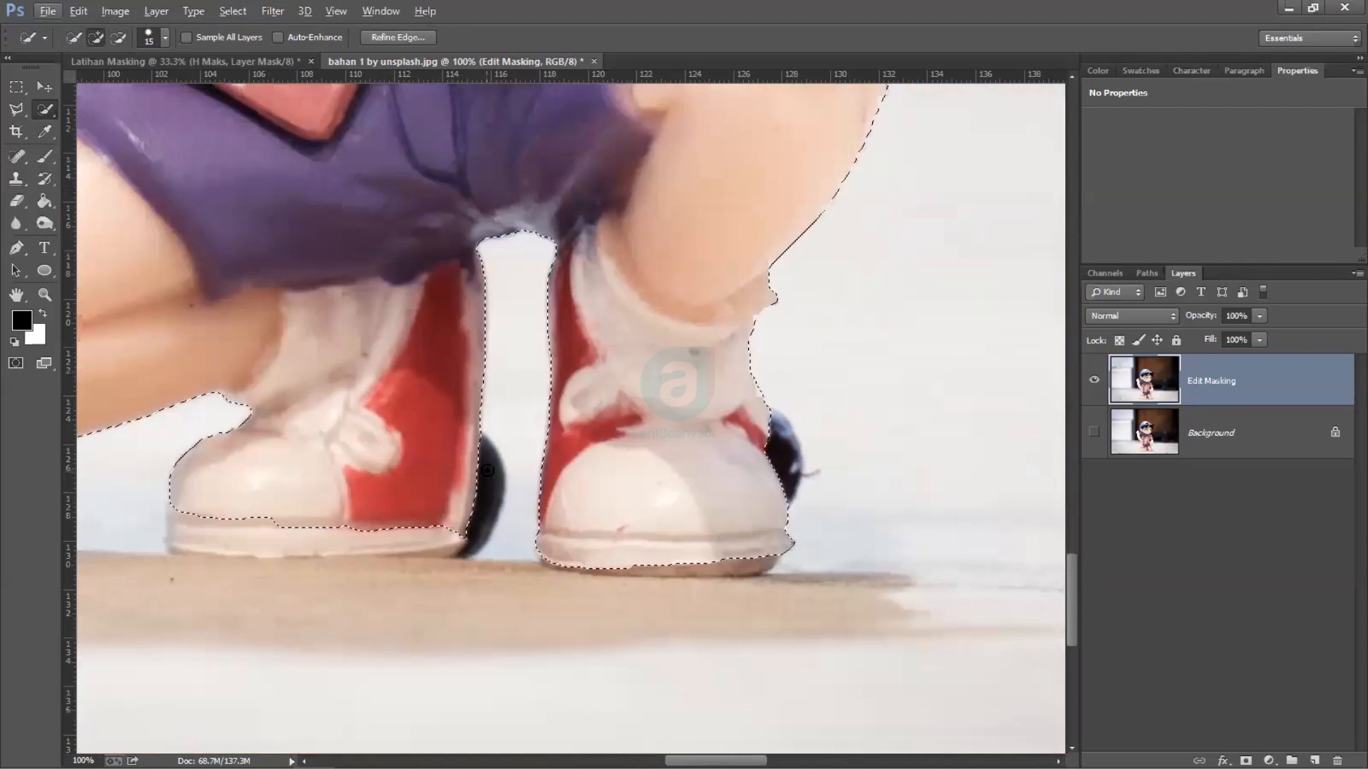
{"action": "left_click", "coordinate": [487, 475]}
{"action": "left_click_drag", "start_coordinate": [774, 469], "coordinate": [785, 479]}
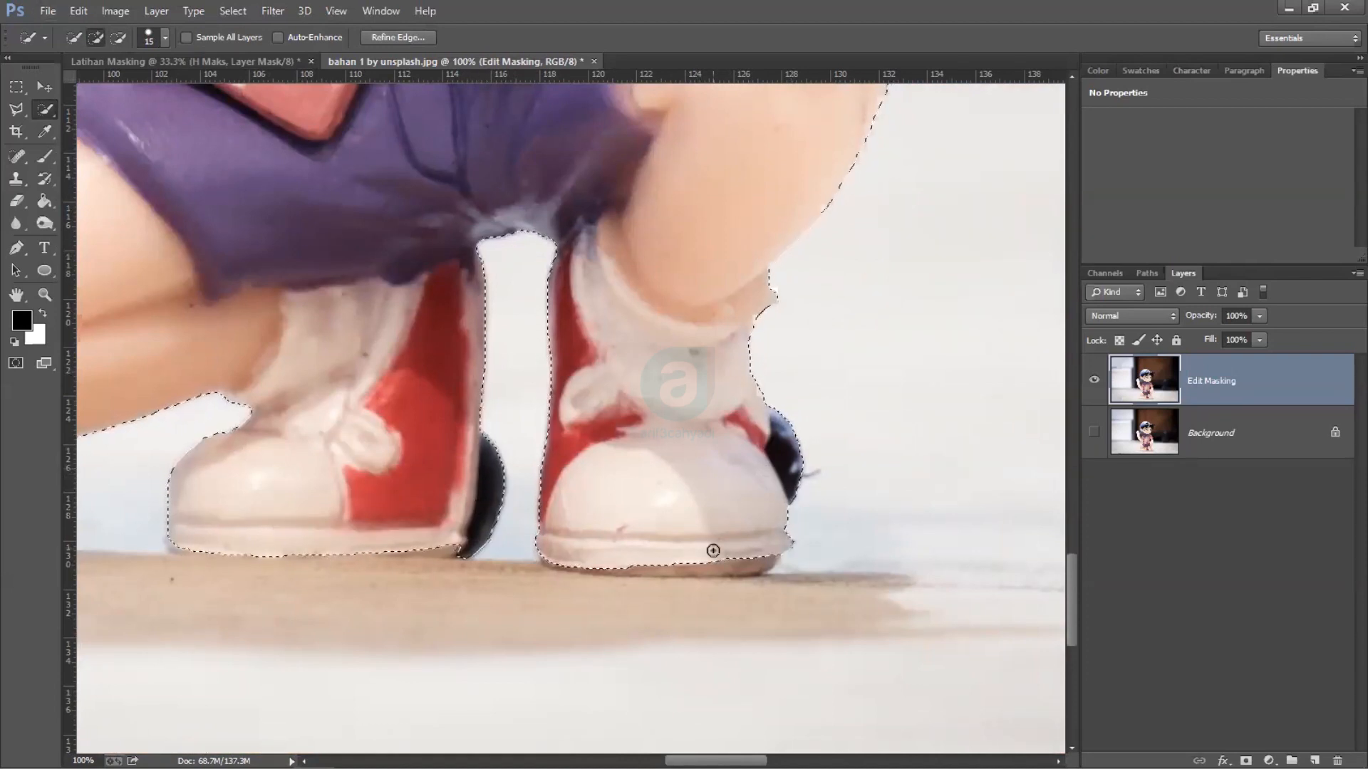
{"action": "left_click_drag", "start_coordinate": [747, 558], "coordinate": [695, 558]}
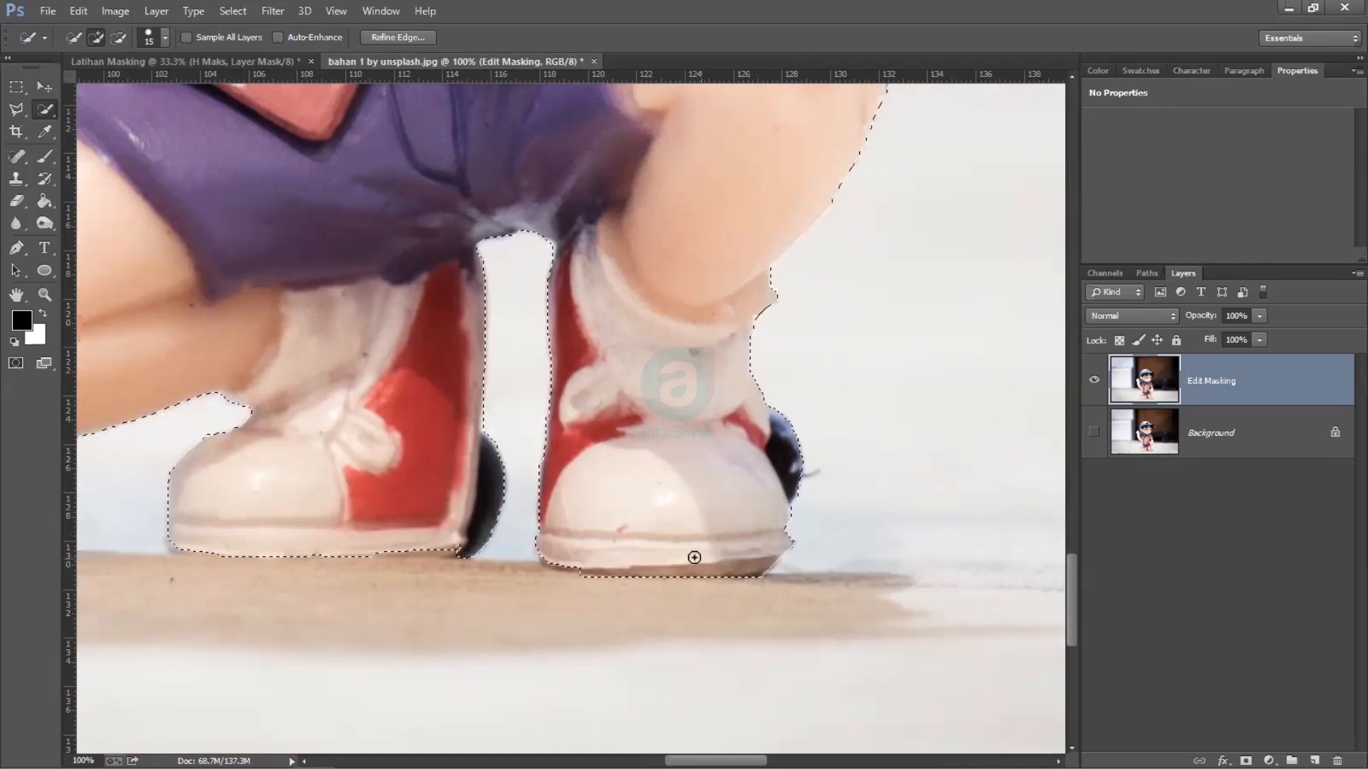
{"action": "scroll", "coordinate": [629, 474], "scroll_direction": "up", "scroll_amount": 3}
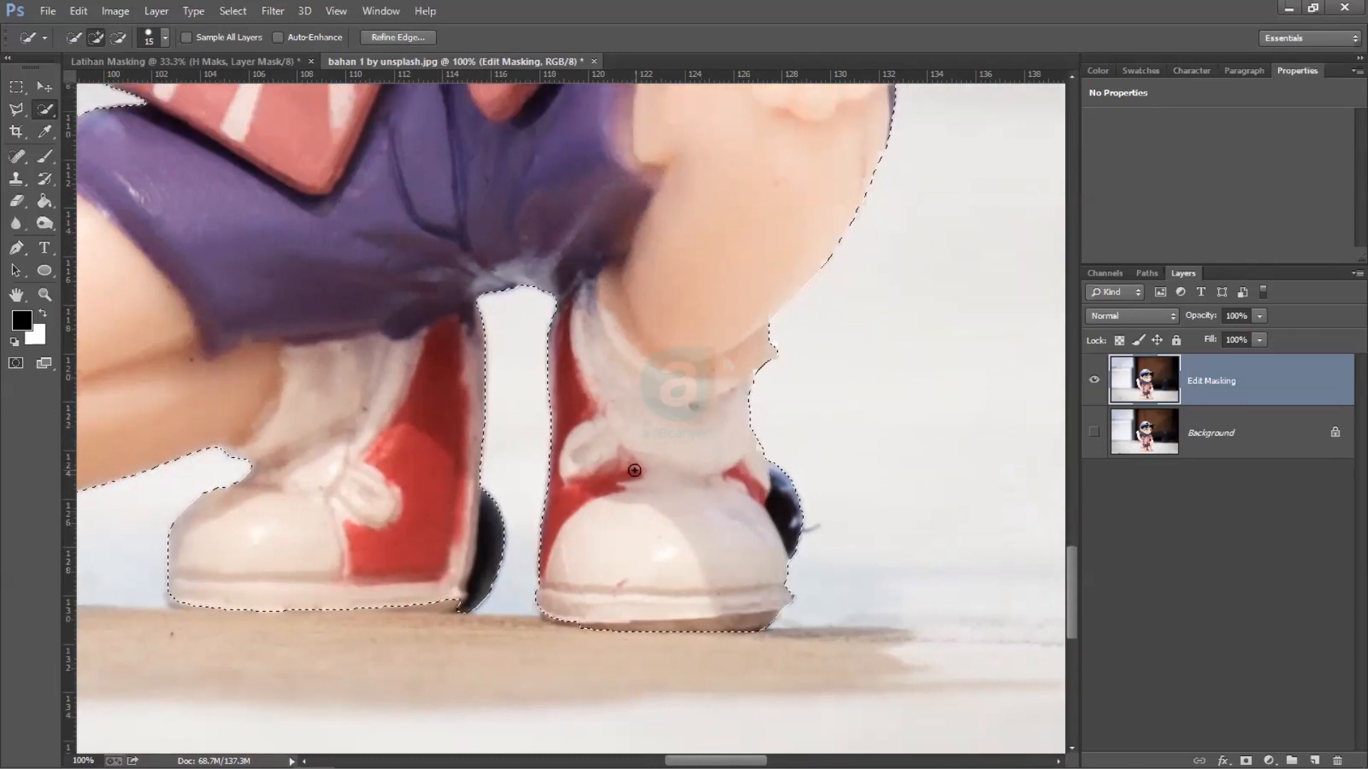
{"action": "key", "text": "ctrl+minus"}
{"action": "key", "text": "ctrl+minus"}
{"action": "key", "text": "ctrl+minus"}
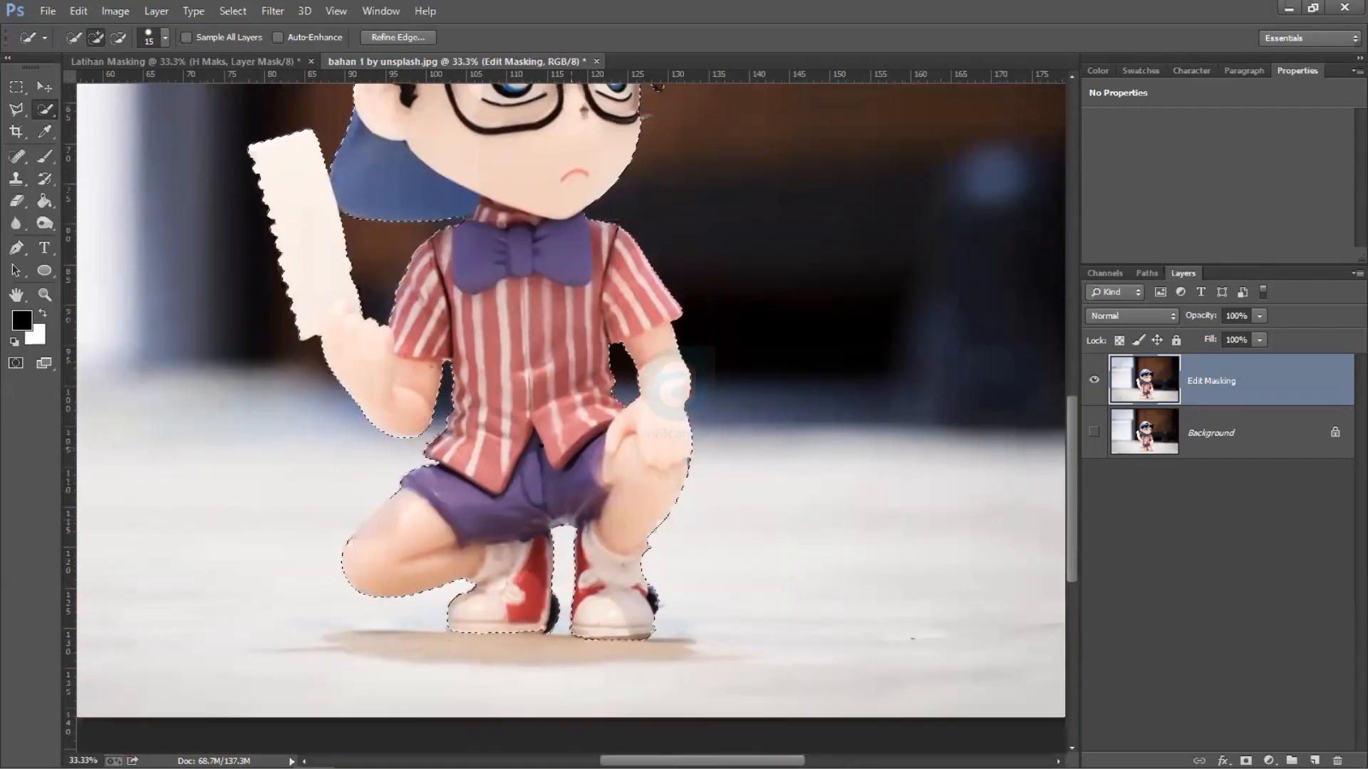
{"action": "scroll", "coordinate": [570, 414], "scroll_direction": "up", "scroll_amount": 5}
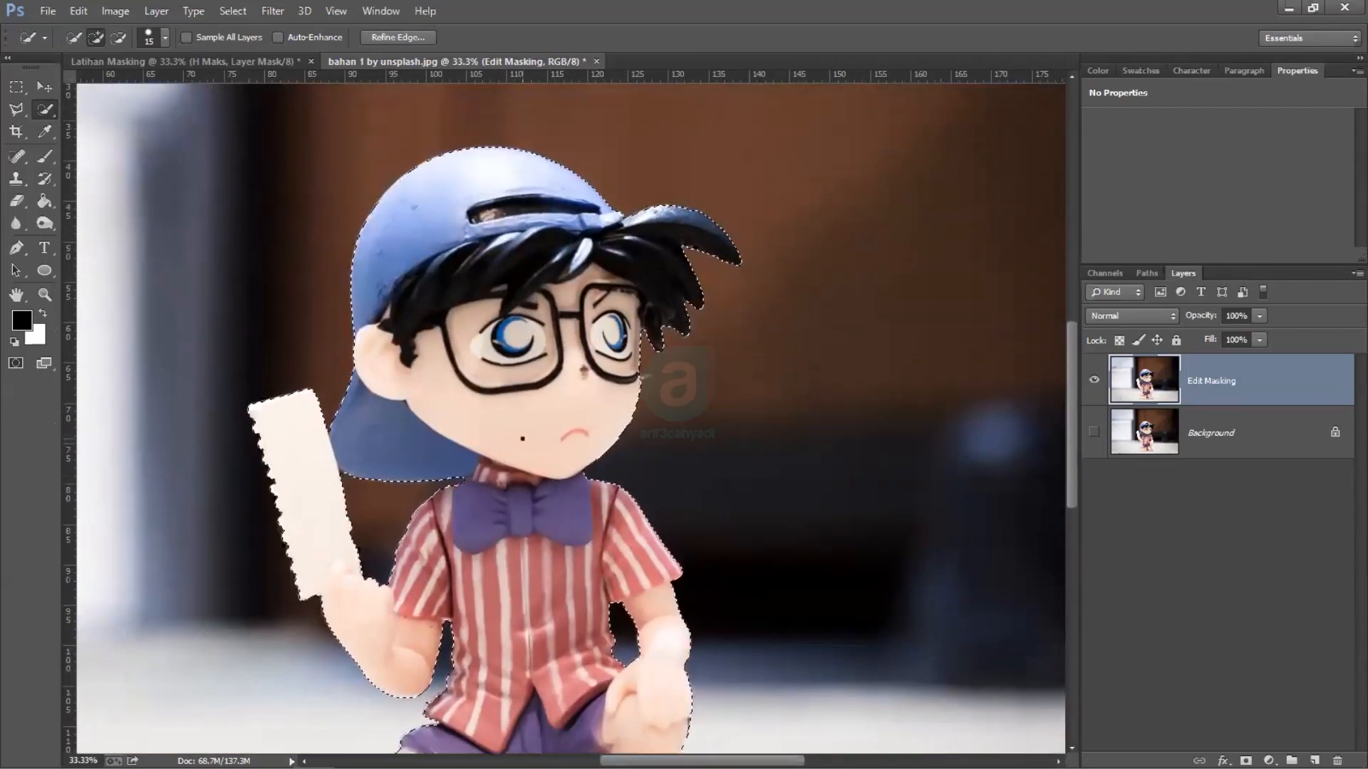
Step: Add a Reveal All layer mask to the Edit Masking layer, keeping the figurine selected
{"action": "key", "text": "ctrl+minus"}
{"action": "key", "text": "ctrl+plus"}
{"action": "key", "text": "ctrl+plus"}
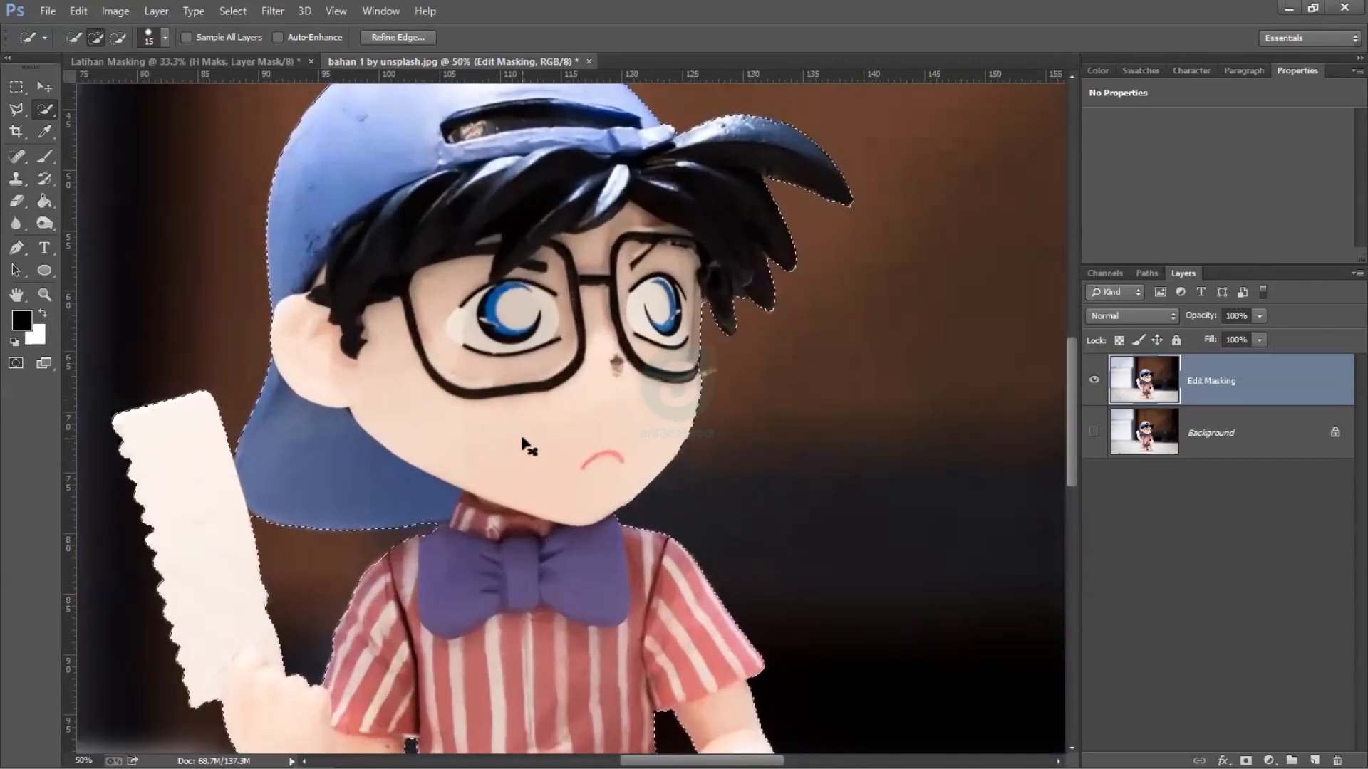
{"action": "key", "text": "ctrl+minus"}
{"action": "key", "text": "ctrl+minus"}
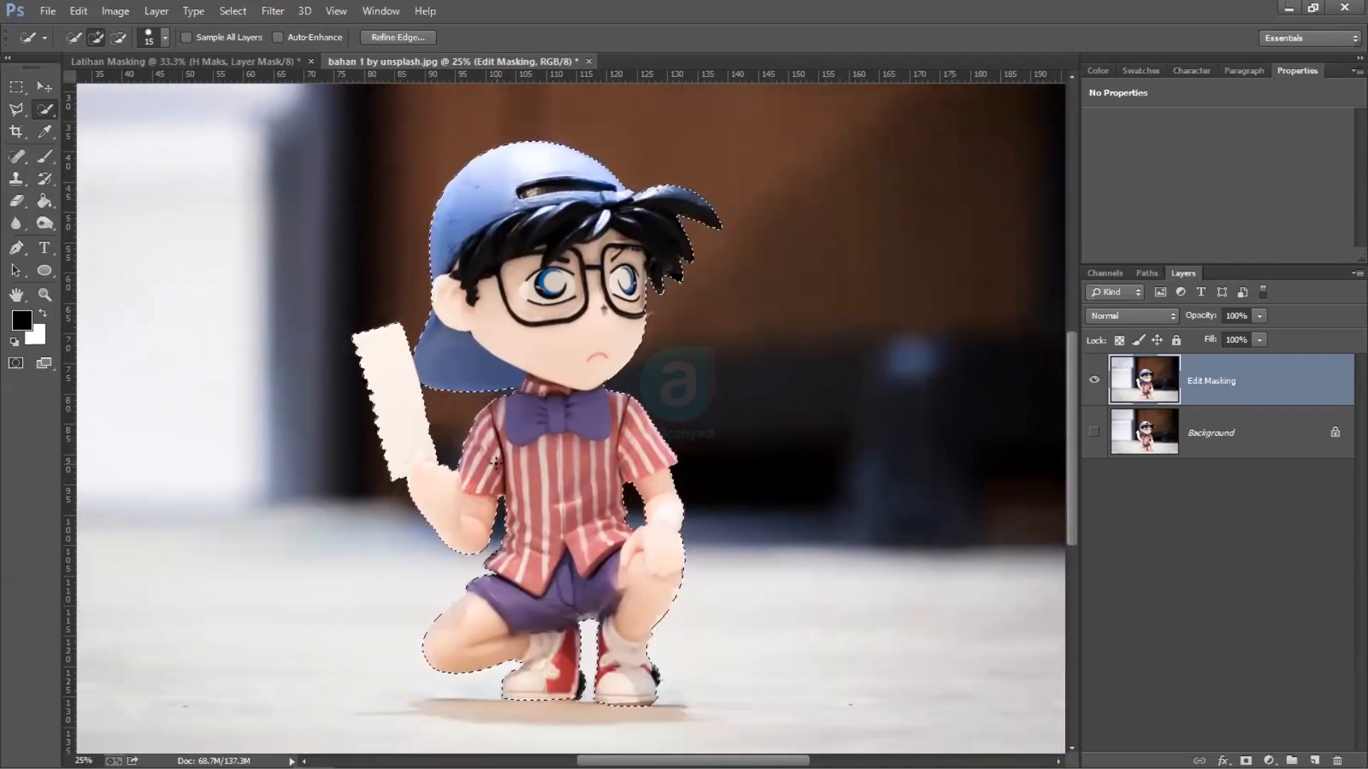
{"action": "scroll", "coordinate": [510, 322], "scroll_direction": "up", "scroll_amount": 1}
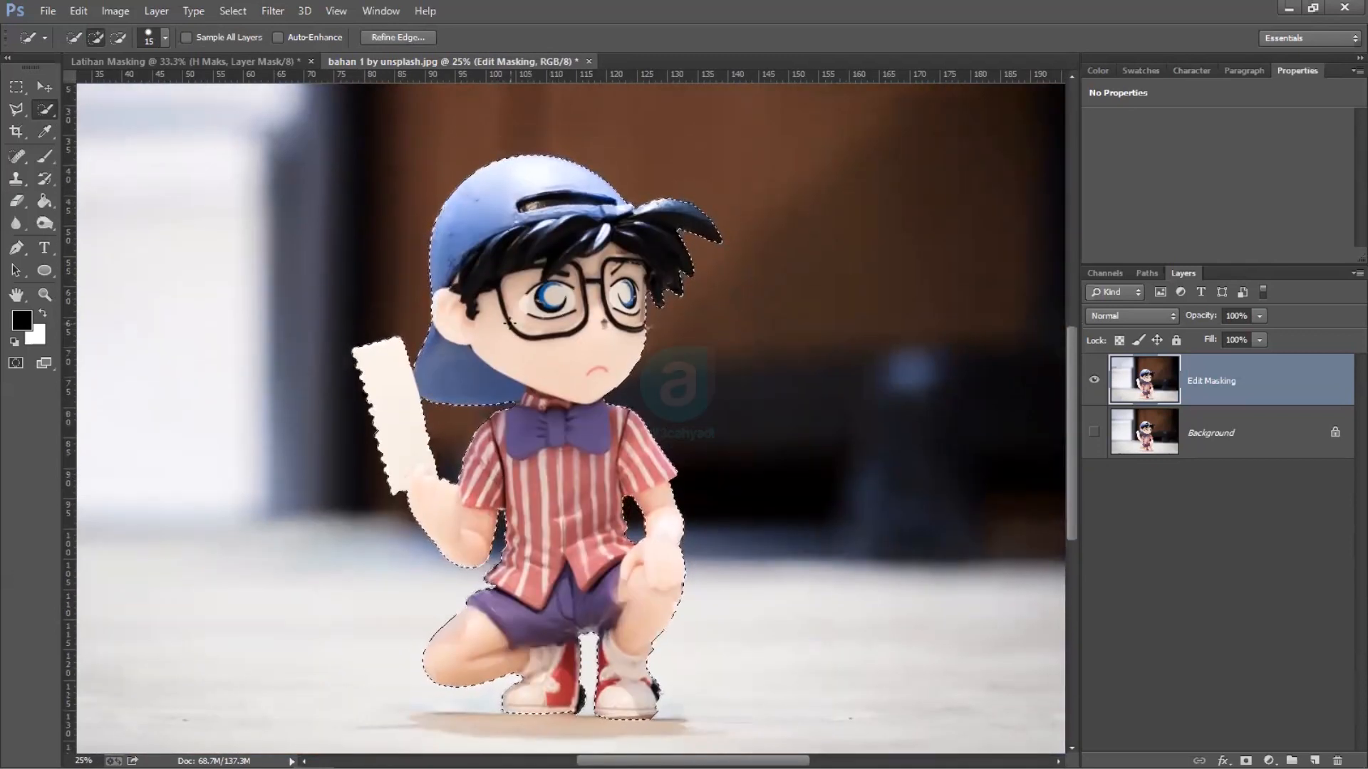
{"action": "scroll", "coordinate": [510, 322], "scroll_direction": "down", "scroll_amount": 1}
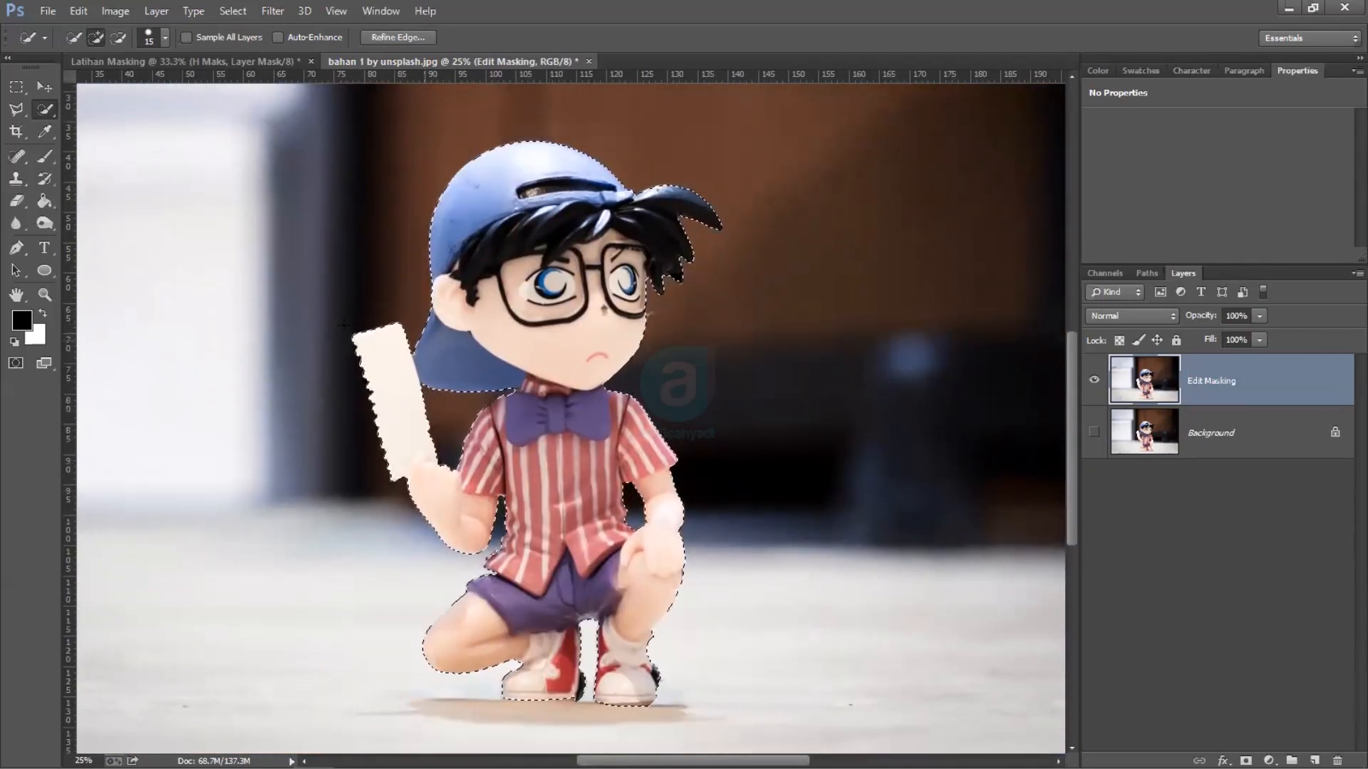
{"action": "left_click", "coordinate": [156, 11]}
{"action": "mouse_move", "coordinate": [196, 222]}
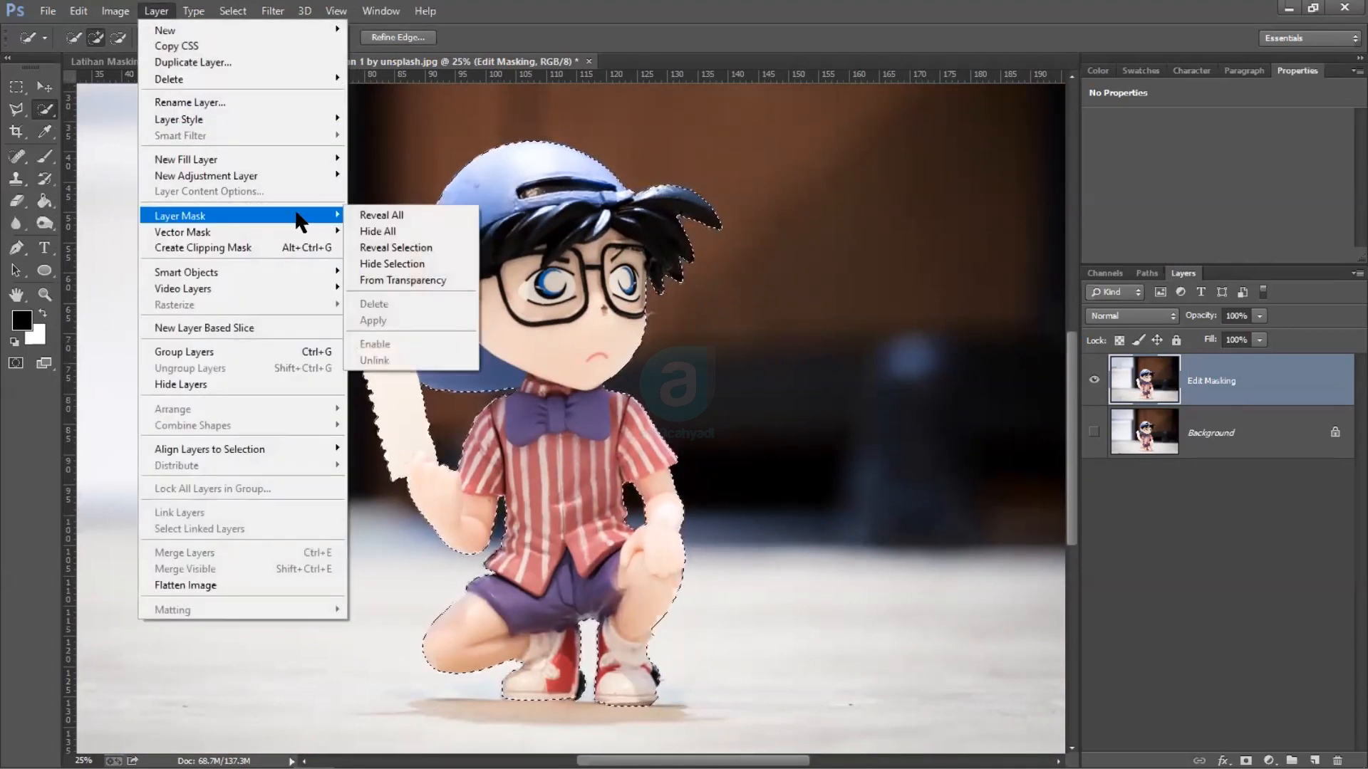
{"action": "left_click", "coordinate": [413, 217]}
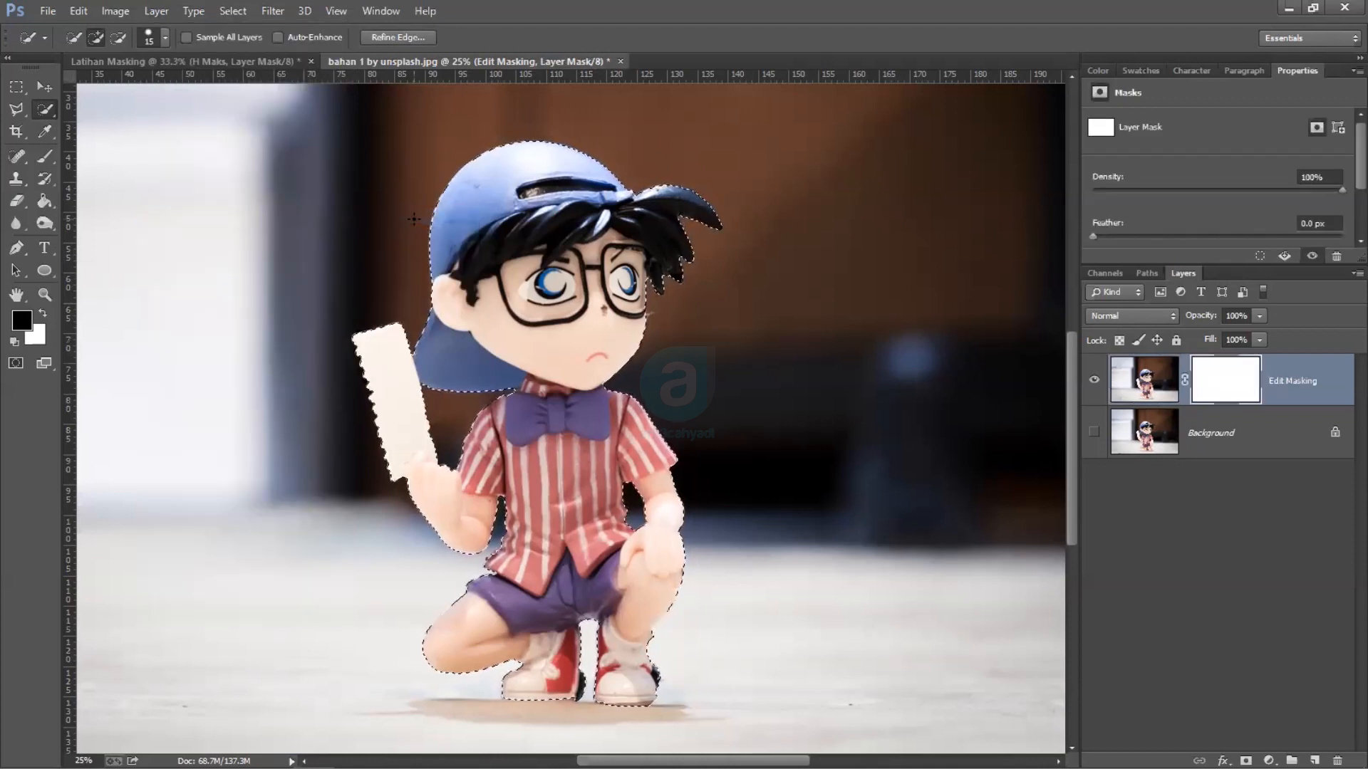
Step: Try painting black over the selected figurine on the layer mask with the 600 px brush, and undo the painting
{"action": "key", "text": "ctrl+minus"}
{"action": "key", "text": "ctrl+minus"}
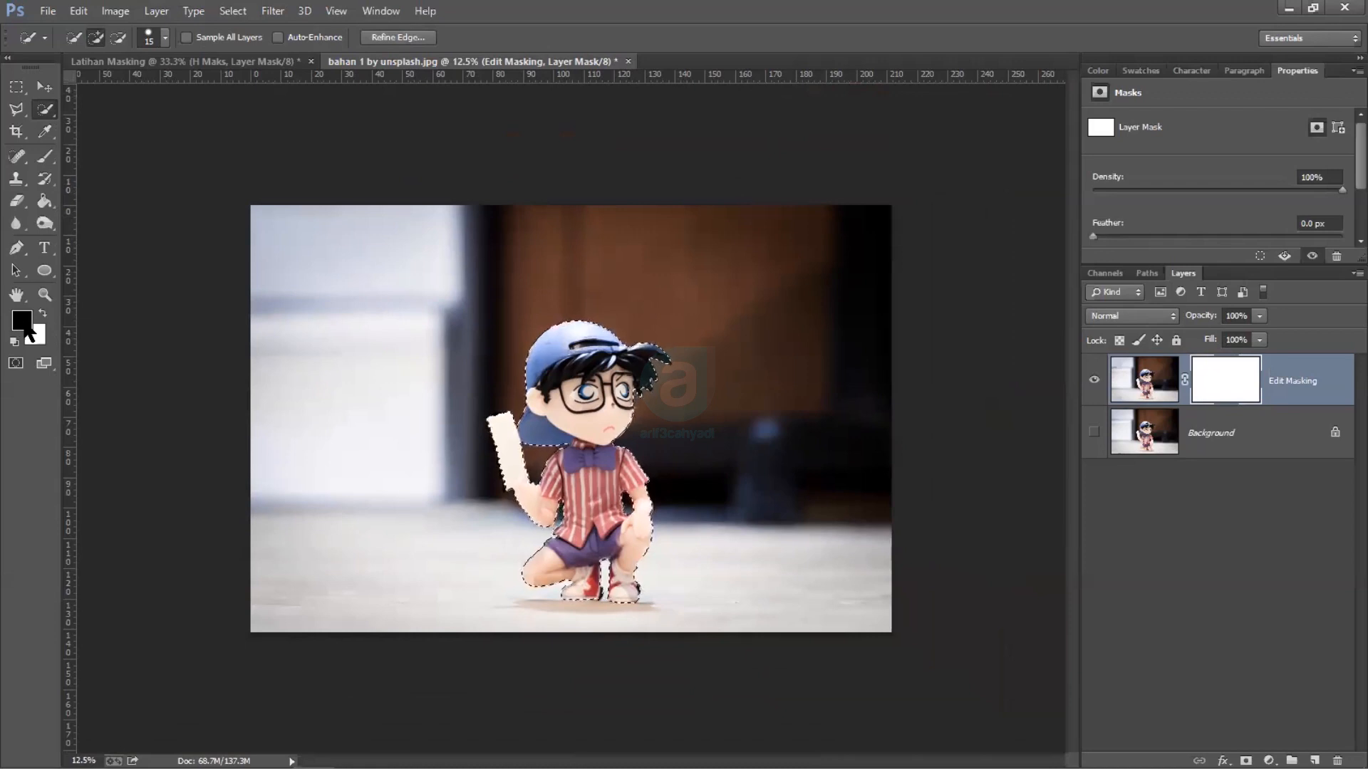
{"action": "left_click", "coordinate": [45, 156]}
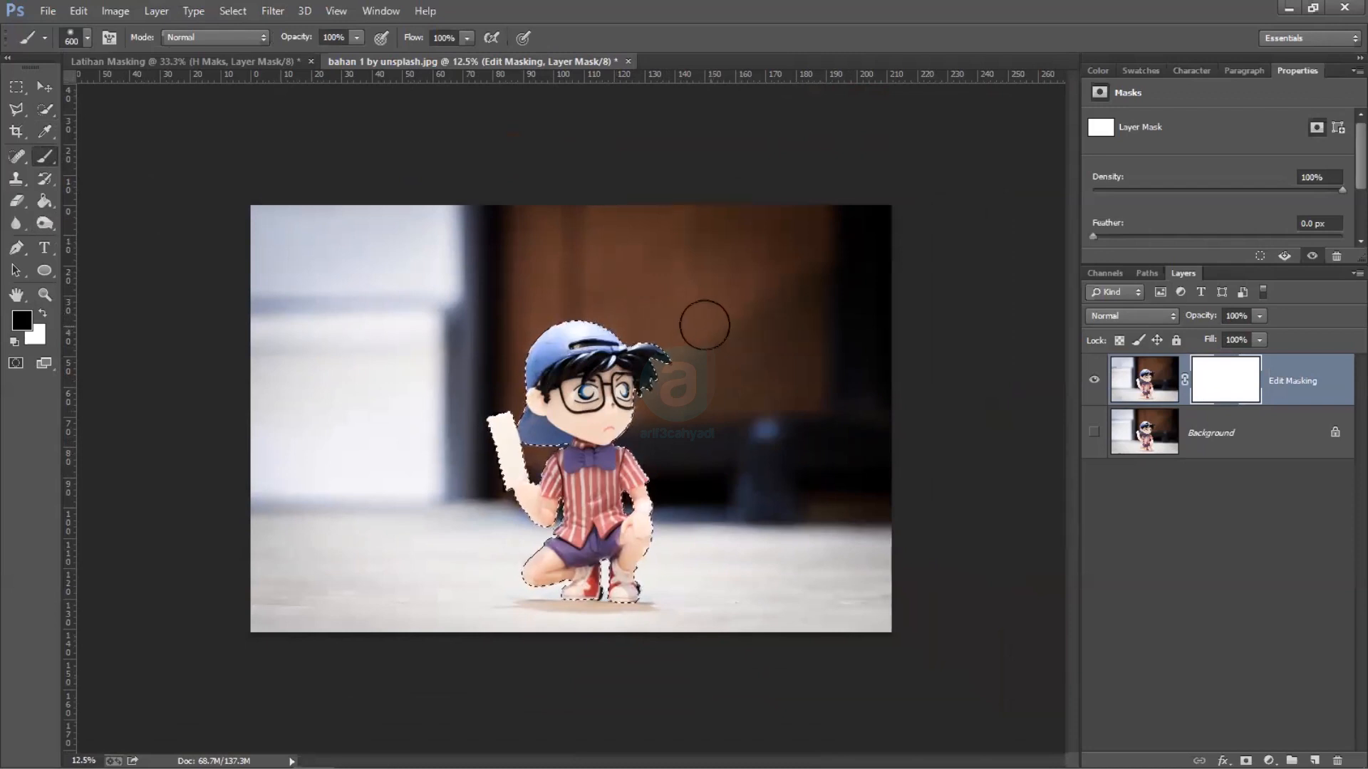
{"action": "mouse_move", "coordinate": [560, 404]}
{"action": "left_mouse_down"}
{"action": "mouse_move", "coordinate": [640, 401]}
{"action": "mouse_move", "coordinate": [415, 465]}
{"action": "mouse_move", "coordinate": [637, 434]}
{"action": "left_mouse_up"}
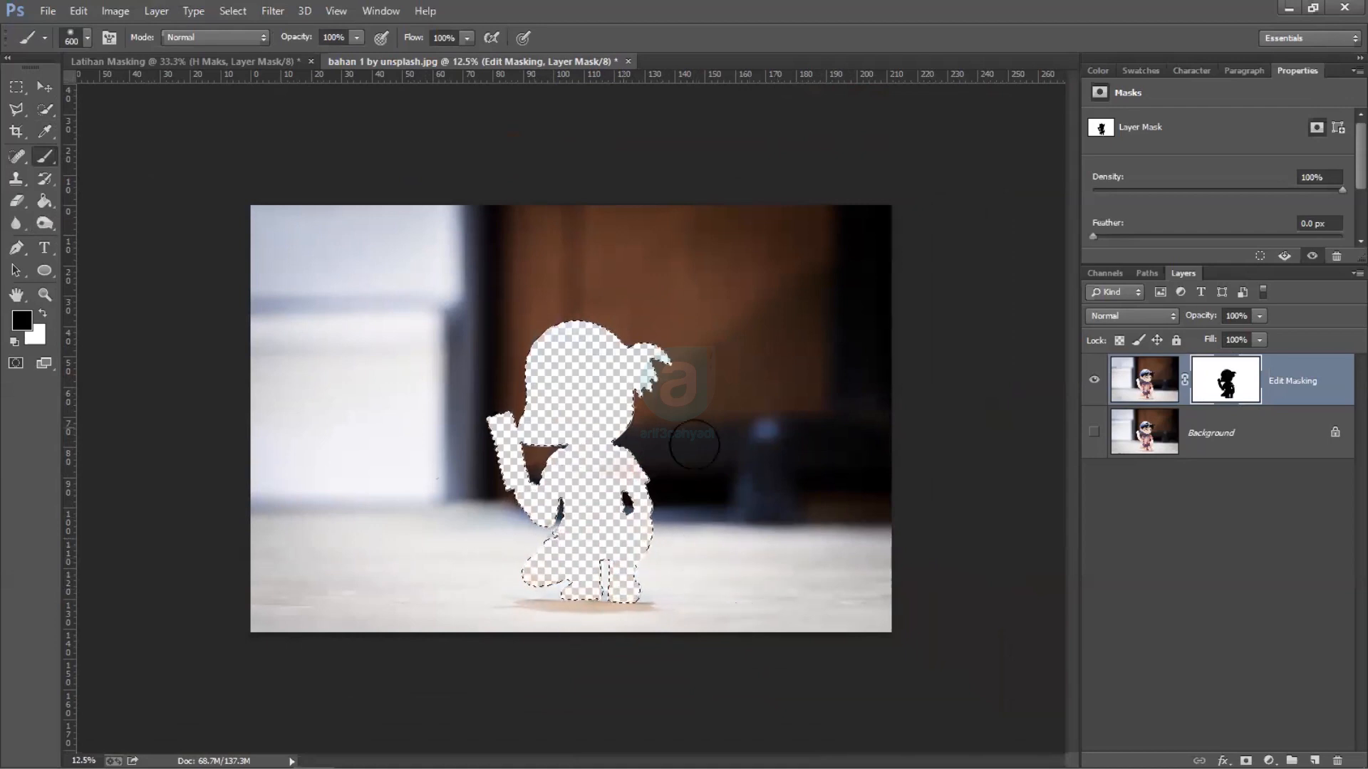
{"action": "key", "text": "ctrl+BackSpace"}
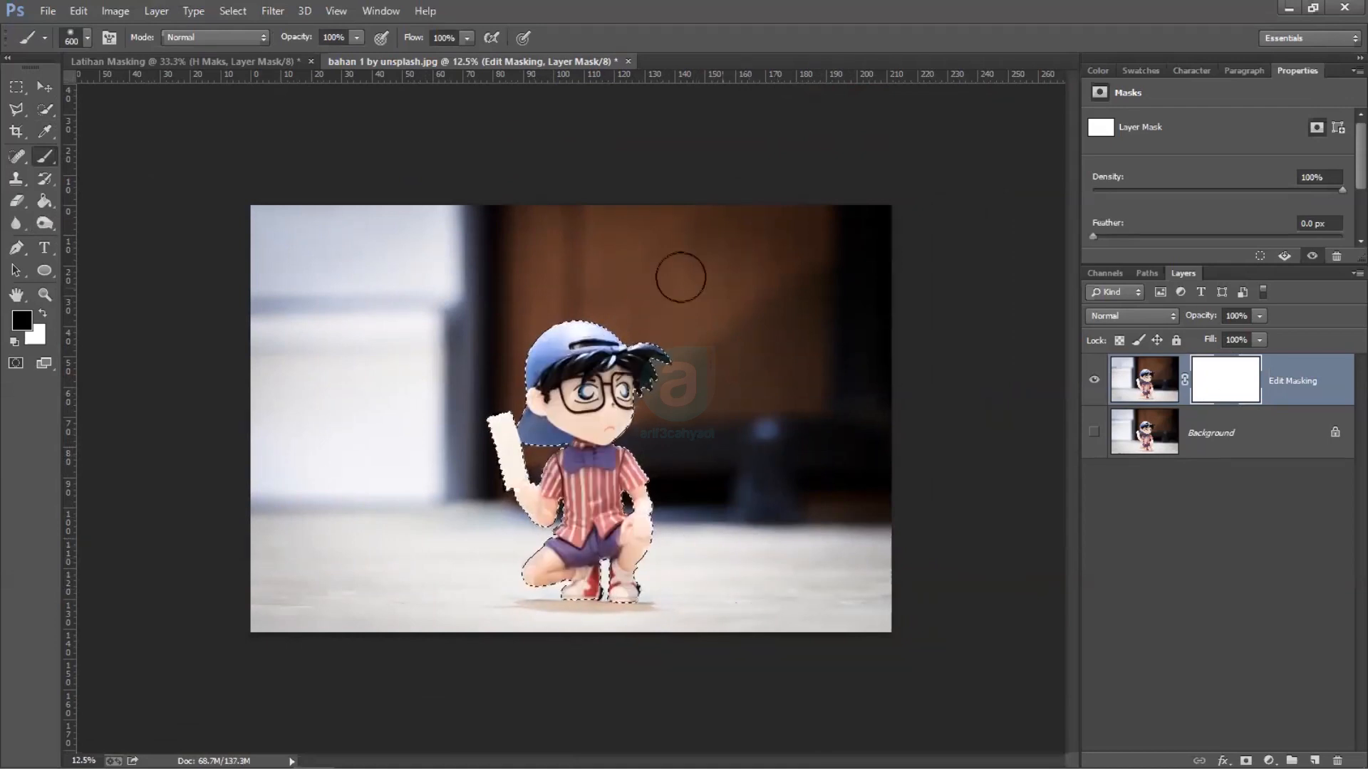
Step: Invert the selection to cover the background around the figurine instead
{"action": "left_click", "coordinate": [44, 111]}
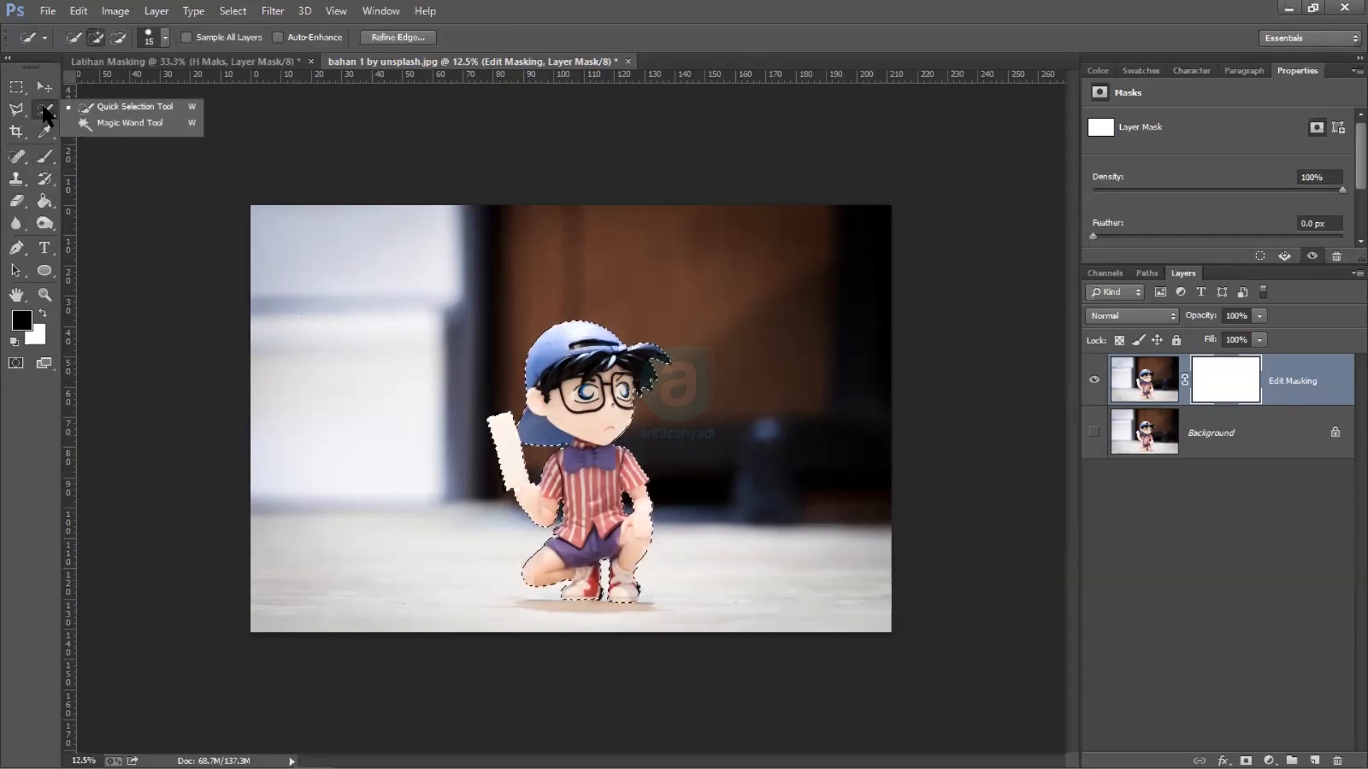
{"action": "right_click", "coordinate": [553, 386]}
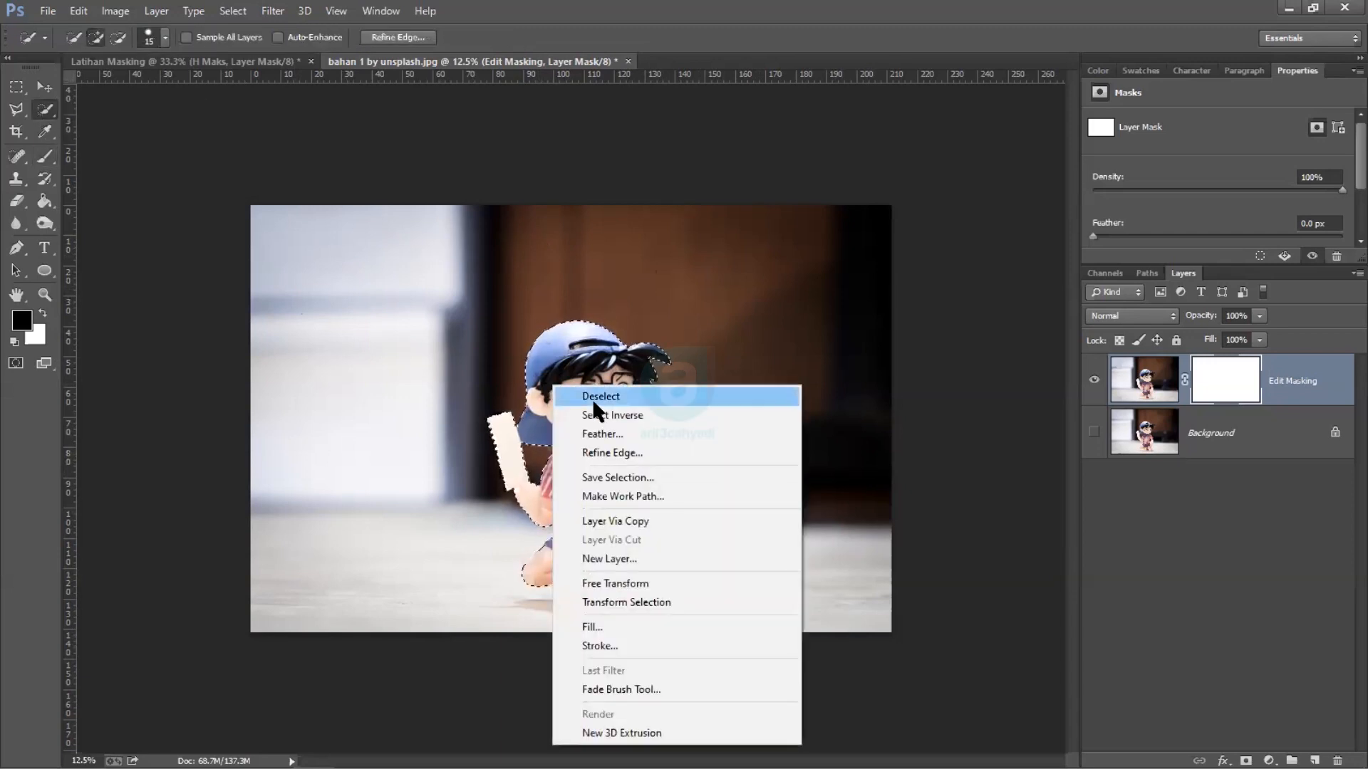
{"action": "left_click", "coordinate": [655, 416]}
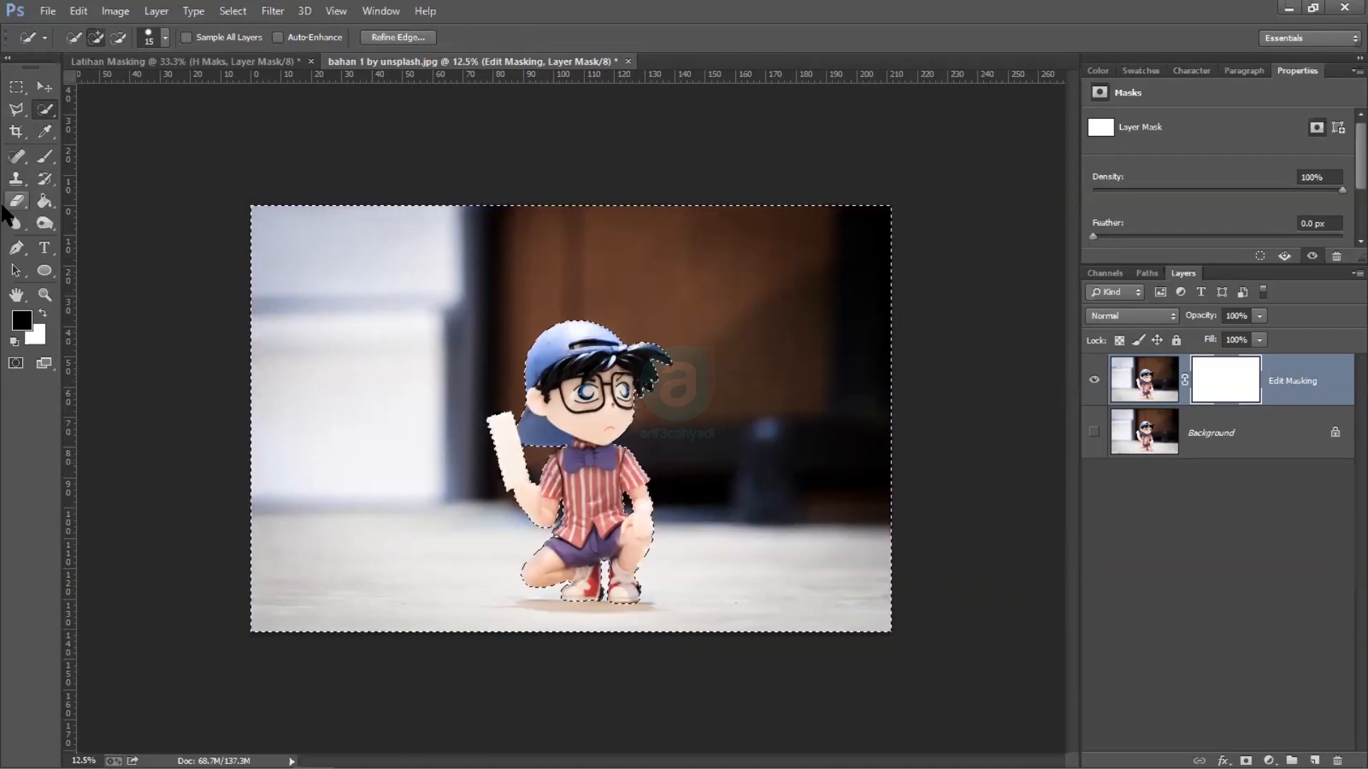
Step: Hide the entire selected background by painting black on the layer mask, enlarging the brush from 600 to 1700 px
{"action": "left_click", "coordinate": [45, 156]}
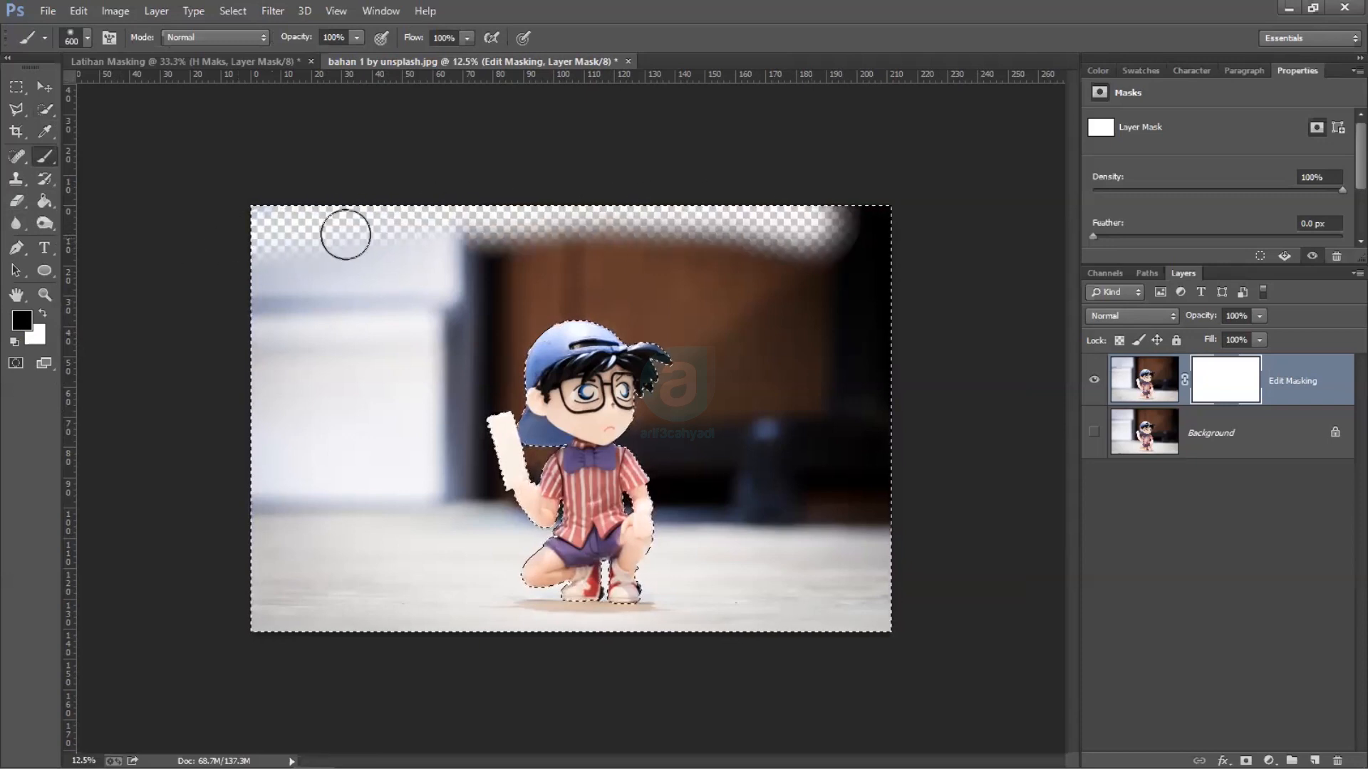
{"action": "left_click_drag", "start_coordinate": [946, 217], "coordinate": [686, 276]}
{"action": "left_click_drag", "start_coordinate": [247, 330], "coordinate": [531, 362]}
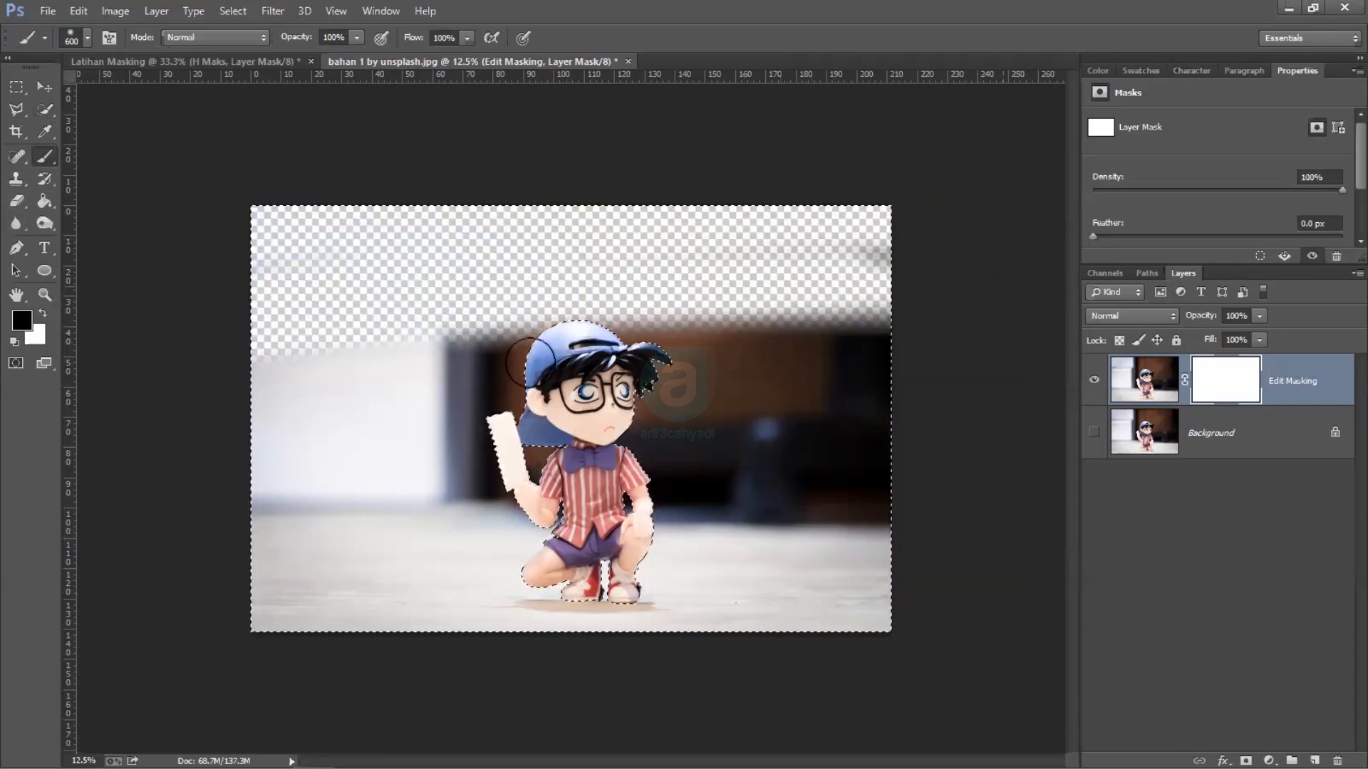
{"action": "mouse_move", "coordinate": [916, 268]}
{"action": "left_mouse_down"}
{"action": "mouse_move", "coordinate": [703, 397]}
{"action": "mouse_move", "coordinate": [418, 412]}
{"action": "mouse_move", "coordinate": [446, 464]}
{"action": "mouse_move", "coordinate": [577, 494]}
{"action": "mouse_move", "coordinate": [406, 553]}
{"action": "mouse_move", "coordinate": [644, 607]}
{"action": "mouse_move", "coordinate": [293, 623]}
{"action": "mouse_move", "coordinate": [269, 577]}
{"action": "mouse_move", "coordinate": [335, 504]}
{"action": "mouse_move", "coordinate": [696, 229]}
{"action": "left_mouse_up"}
{"action": "key", "text": "bracketright"}
{"action": "key", "text": "bracketright"}
{"action": "key", "text": "bracketright"}
{"action": "key", "text": "bracketright"}
{"action": "key", "text": "bracketright"}
{"action": "key", "text": "bracketright"}
{"action": "key", "text": "bracketright"}
{"action": "key", "text": "bracketright"}
{"action": "key", "text": "bracketright"}
{"action": "key", "text": "bracketright"}
{"action": "key", "text": "bracketright"}
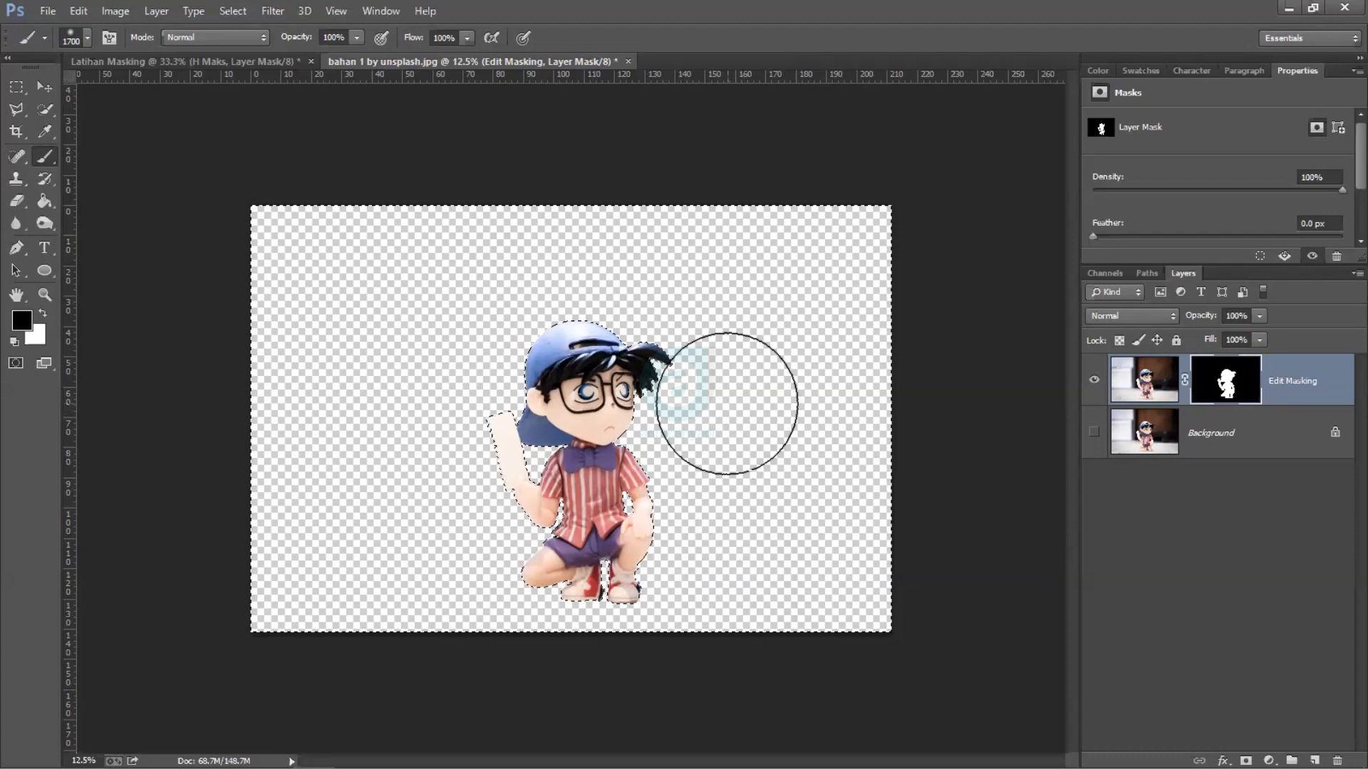
Step: Clear the selection, try moving the masked figurine toward the canvas's left side, and undo the move
{"action": "key", "text": "v"}
{"action": "key", "text": "ctrl+d"}
{"action": "mouse_move", "coordinate": [581, 415]}
{"action": "left_mouse_down"}
{"action": "mouse_move", "coordinate": [511, 372]}
{"action": "mouse_move", "coordinate": [391, 393]}
{"action": "mouse_move", "coordinate": [373, 433]}
{"action": "left_mouse_up"}
{"action": "key", "text": "ctrl+z"}
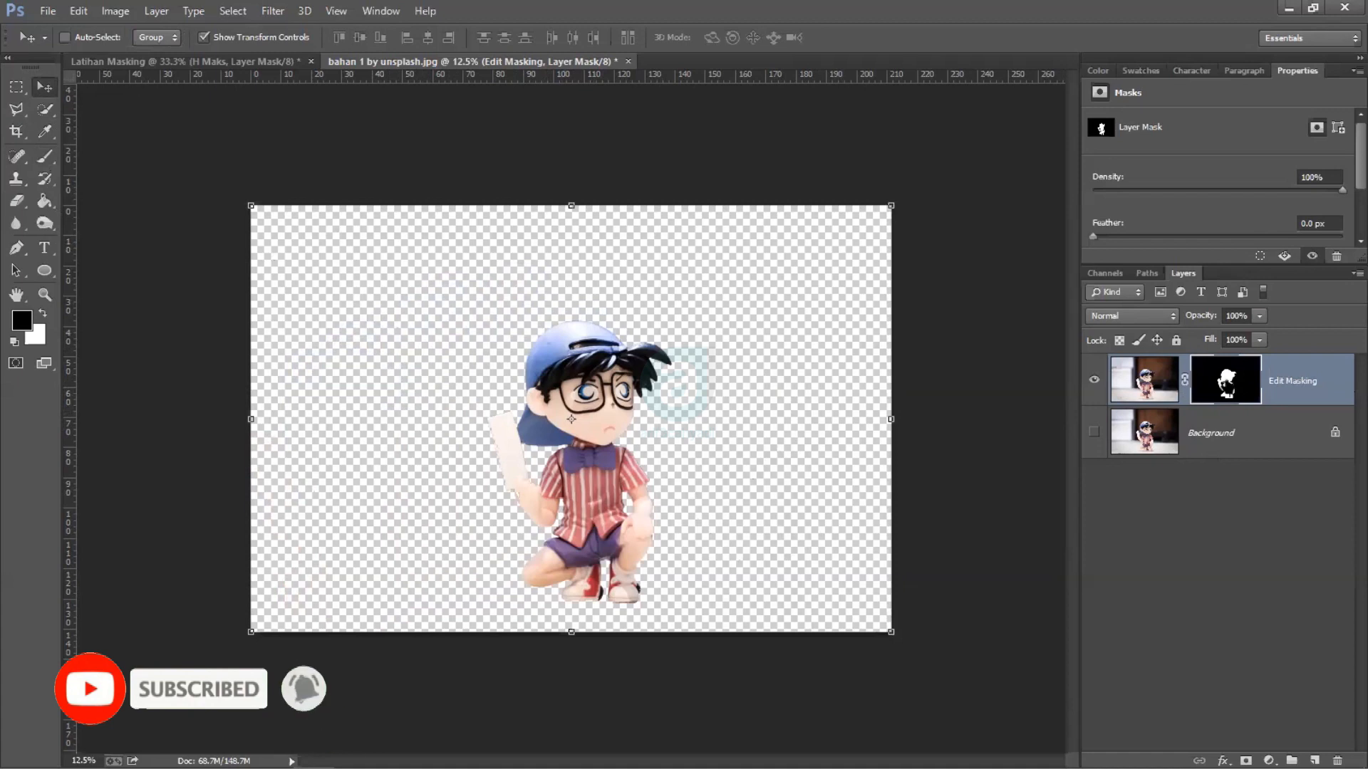
Step: Temporarily disable the Edit Masking layer's mask to view the original photo, and enable the mask again
{"action": "right_click", "coordinate": [1224, 385]}
{"action": "left_click", "coordinate": [1225, 397]}
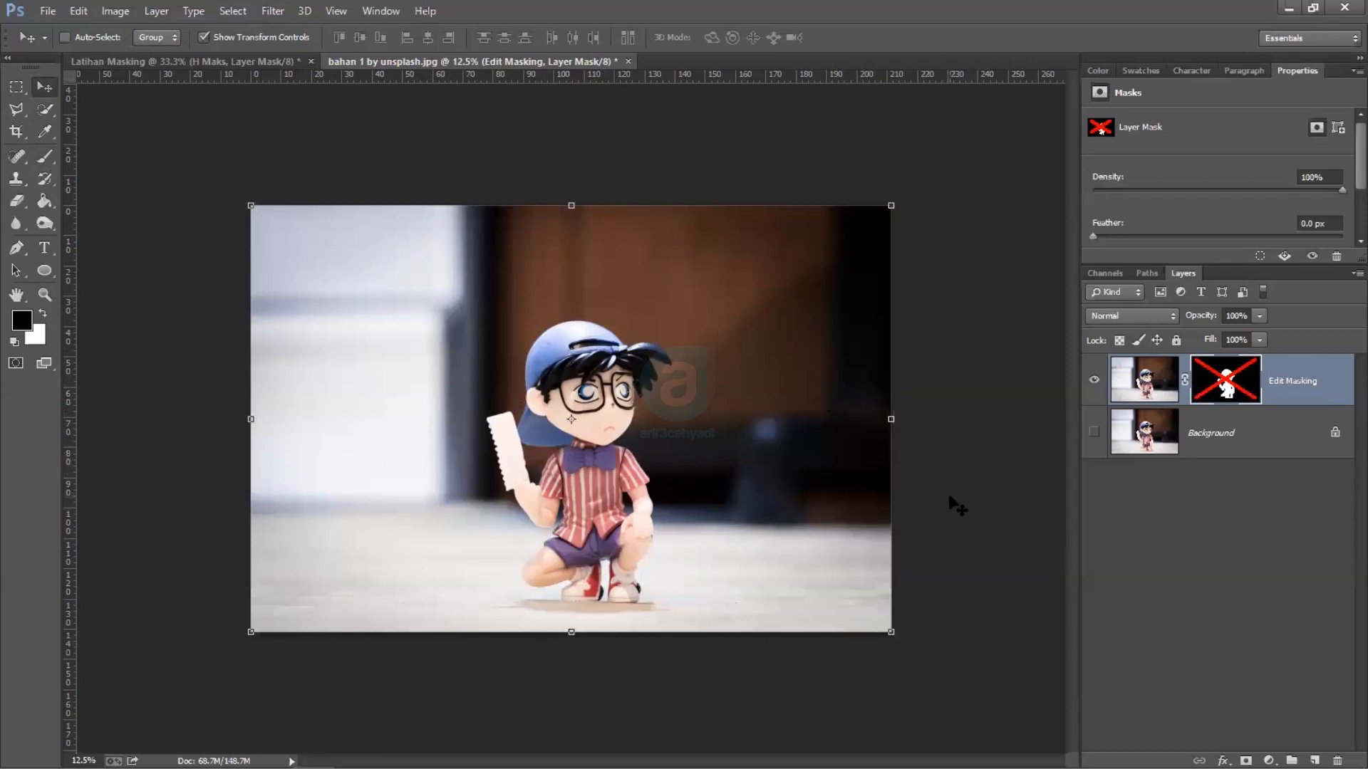
{"action": "right_click", "coordinate": [1229, 390]}
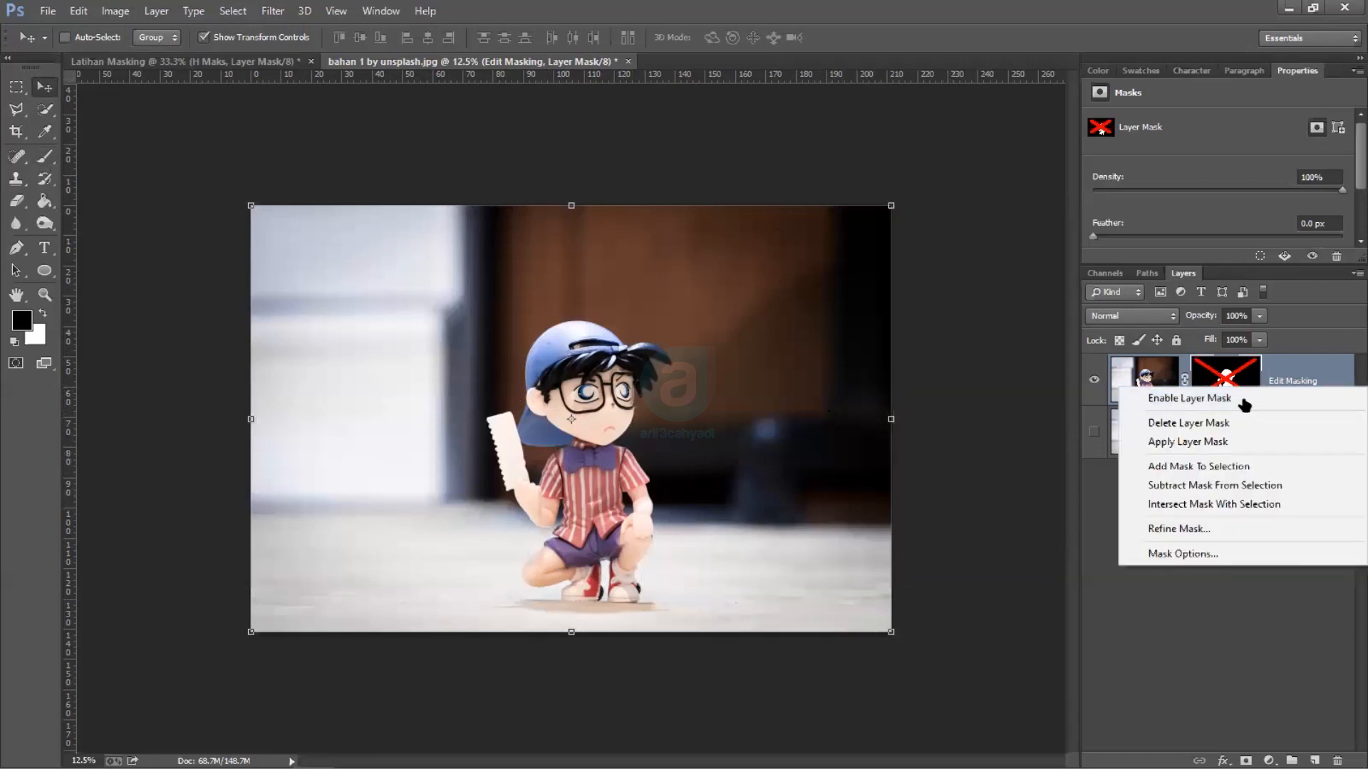
{"action": "left_click", "coordinate": [1243, 399]}
Step: Move the masked figurine to the canvas's lower-left corner and add an empty layer directly beneath the Edit Masking layer
{"action": "left_click_drag", "start_coordinate": [602, 453], "coordinate": [368, 485]}
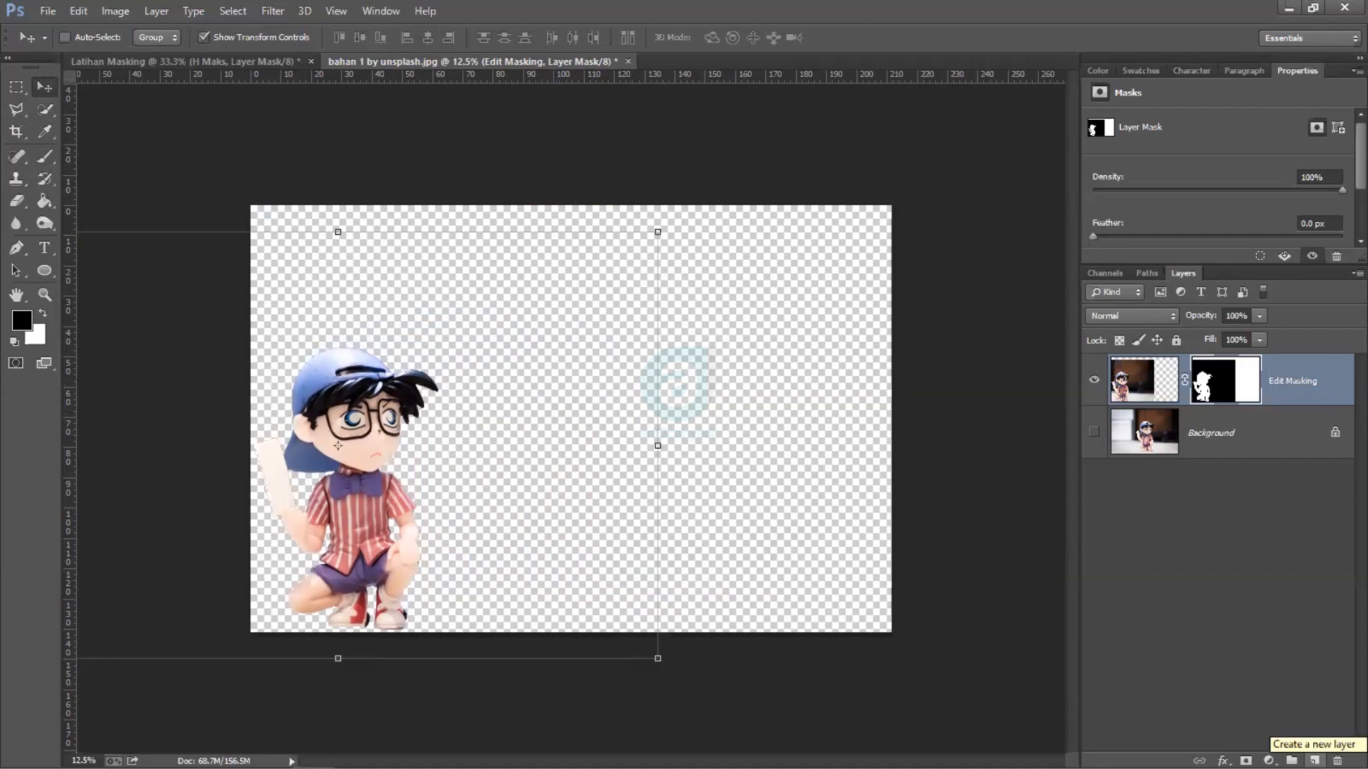
{"action": "left_click", "coordinate": [1314, 761]}
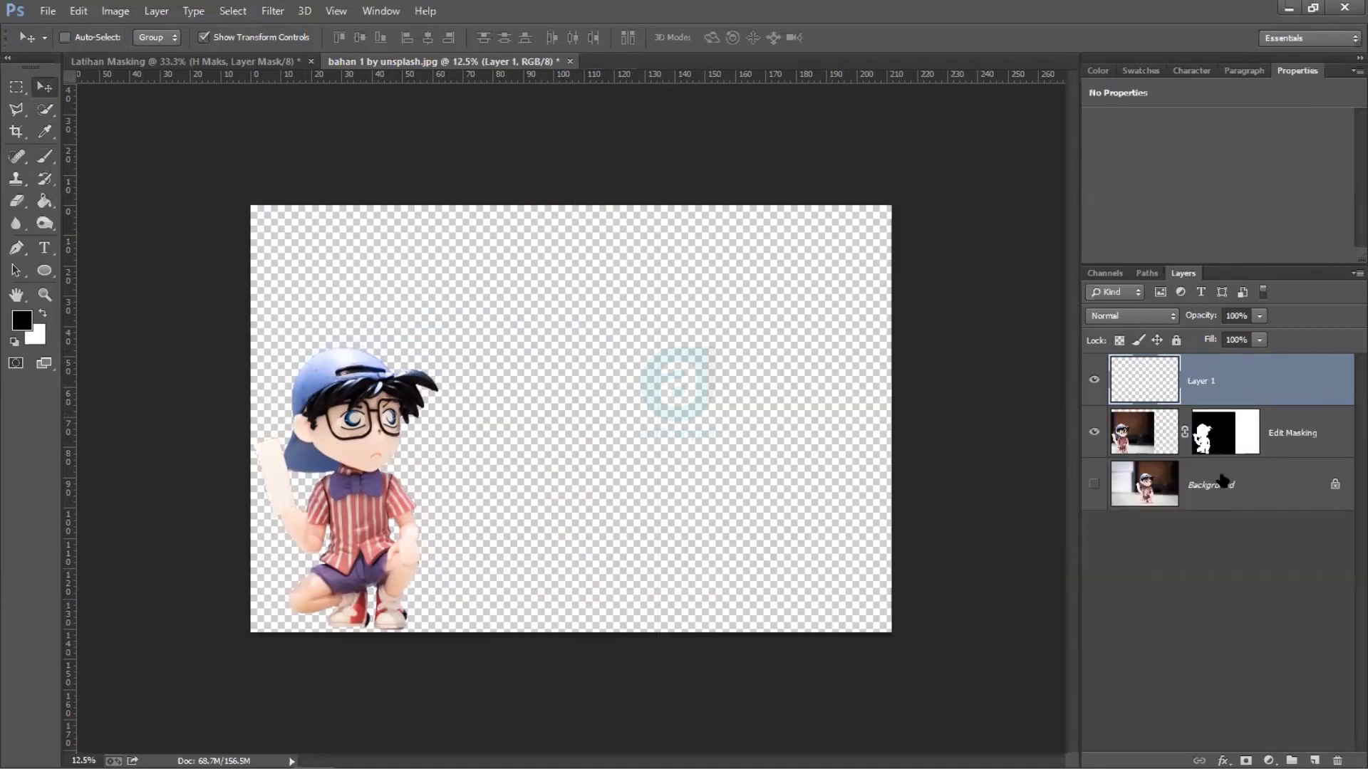
{"action": "left_click_drag", "start_coordinate": [1238, 388], "coordinate": [1231, 456]}
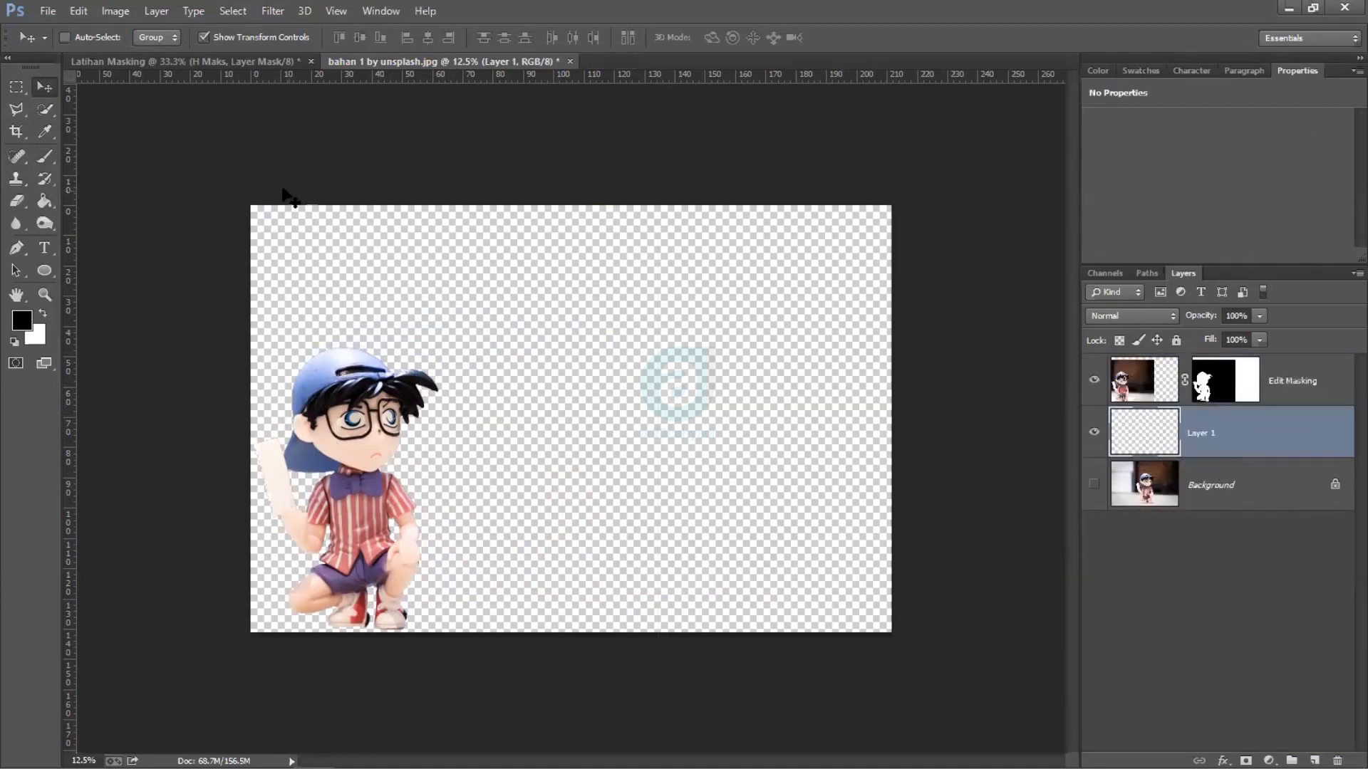
Step: Sample the cap's blue, adjust the foreground color to #b0c4f2, and fill the new layer with it using the Paint Bucket
{"action": "left_click", "coordinate": [45, 201]}
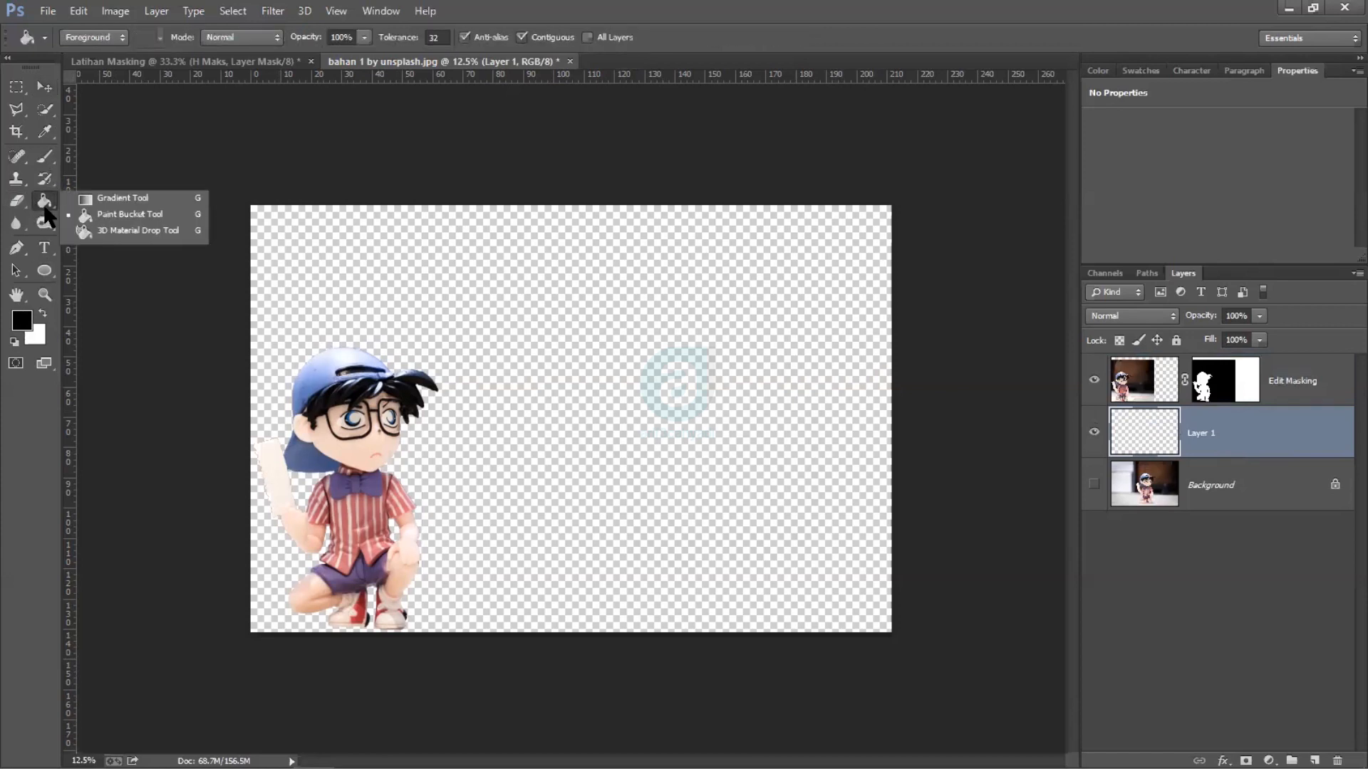
{"action": "left_click", "coordinate": [23, 328]}
{"action": "left_click", "coordinate": [313, 374]}
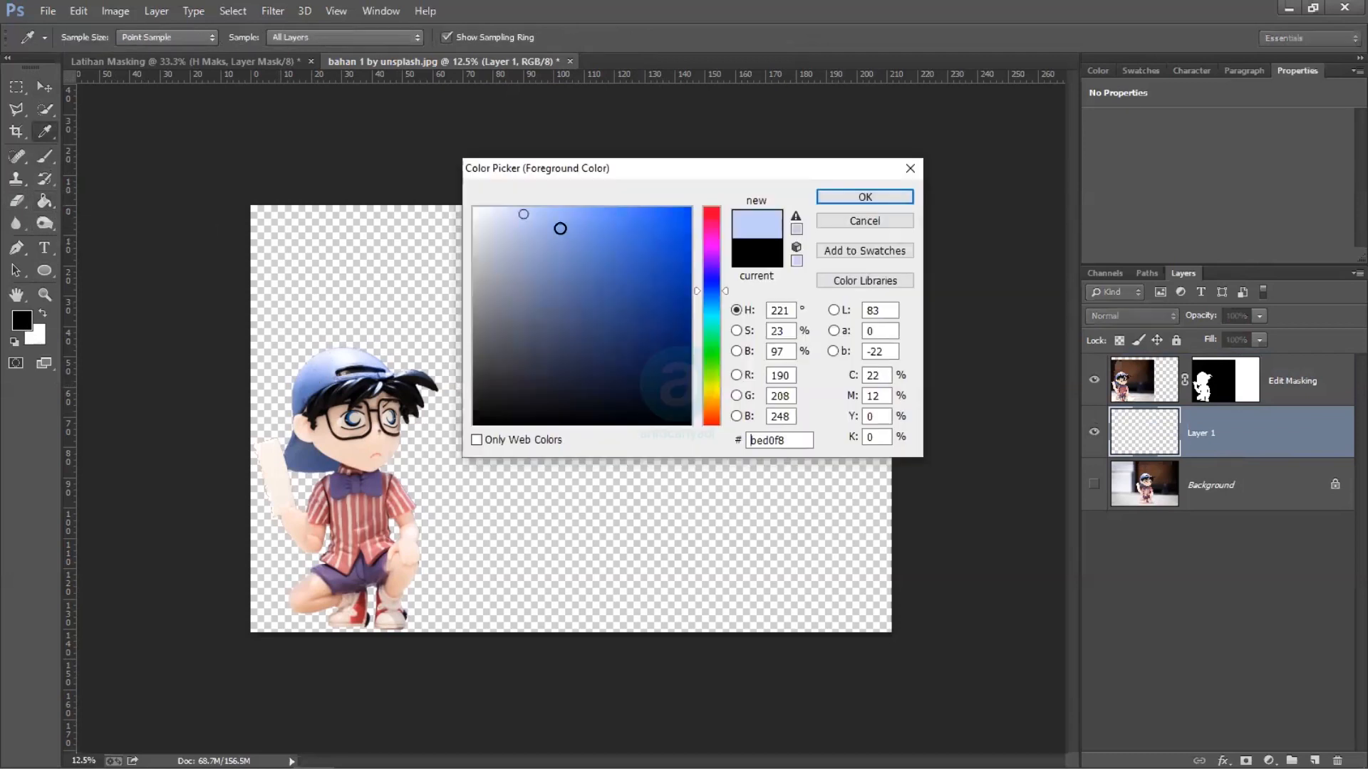
{"action": "left_click_drag", "start_coordinate": [521, 217], "coordinate": [532, 218]}
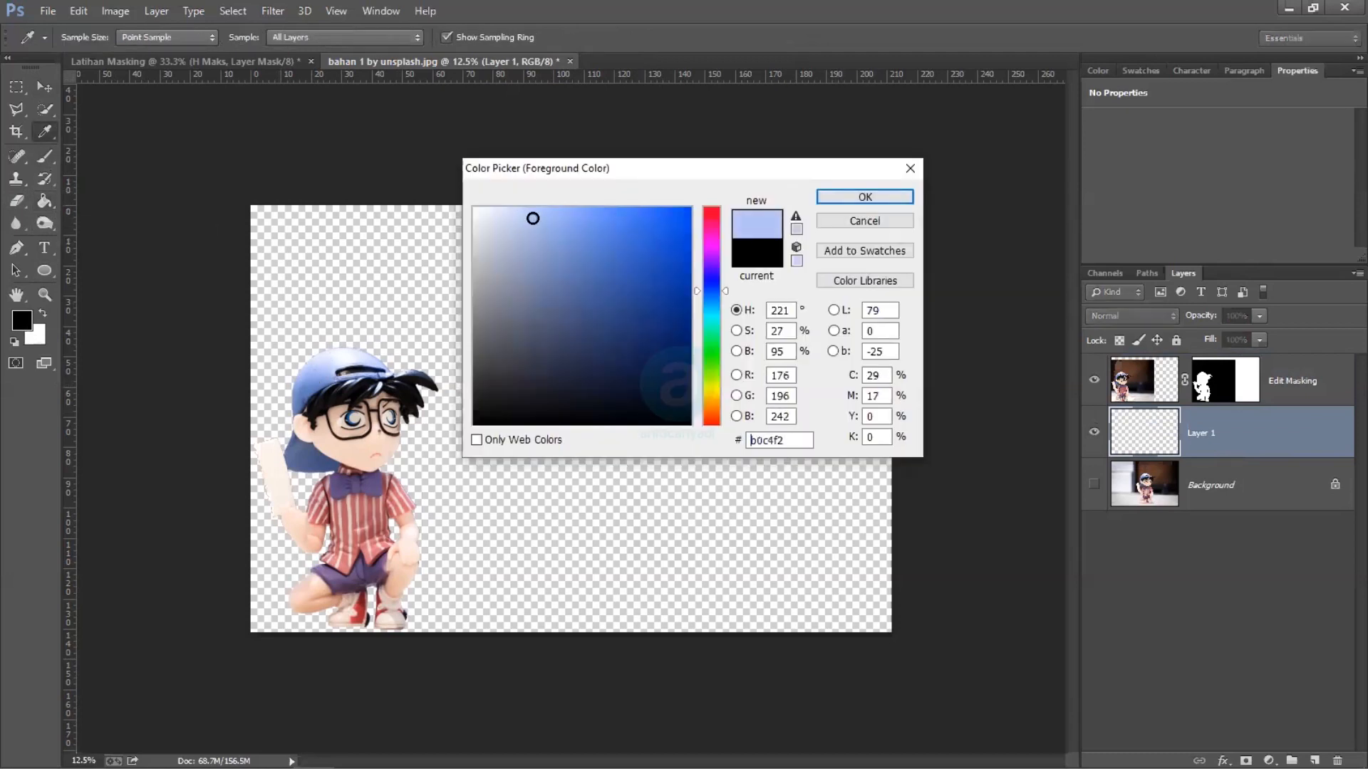
{"action": "left_click", "coordinate": [838, 191]}
{"action": "left_click", "coordinate": [626, 305]}
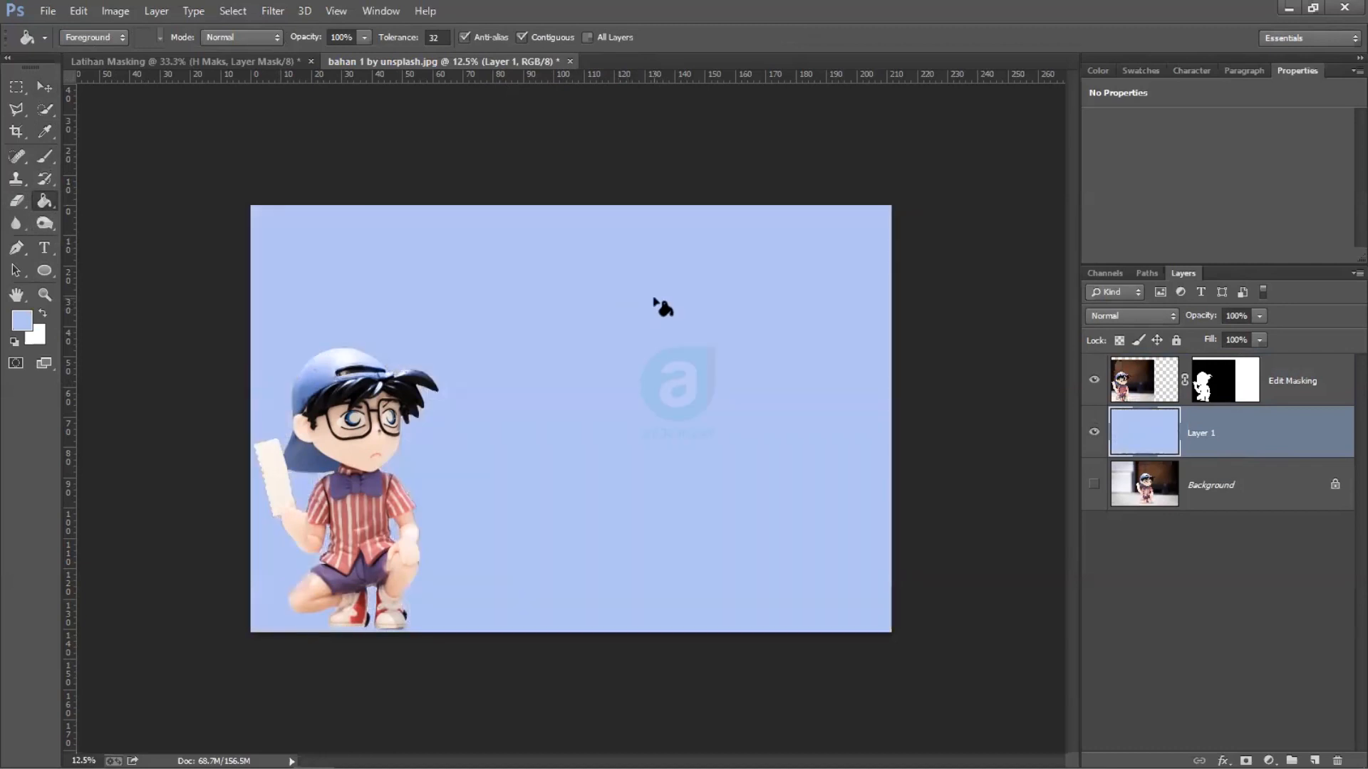
Step: Enlarge the masked figurine on the Edit Masking layer and position it in the middle of the blue background
{"action": "left_click", "coordinate": [44, 86]}
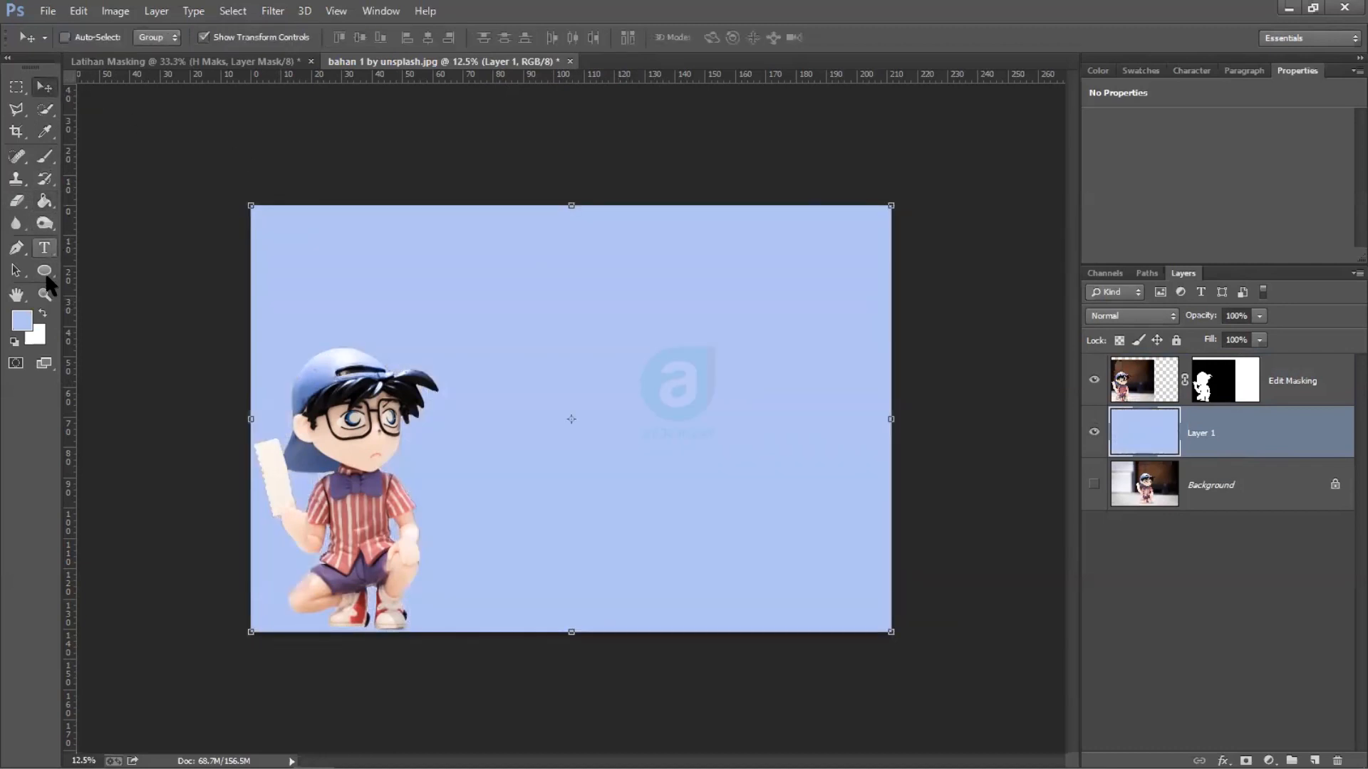
{"action": "left_click_drag", "start_coordinate": [369, 426], "coordinate": [436, 406]}
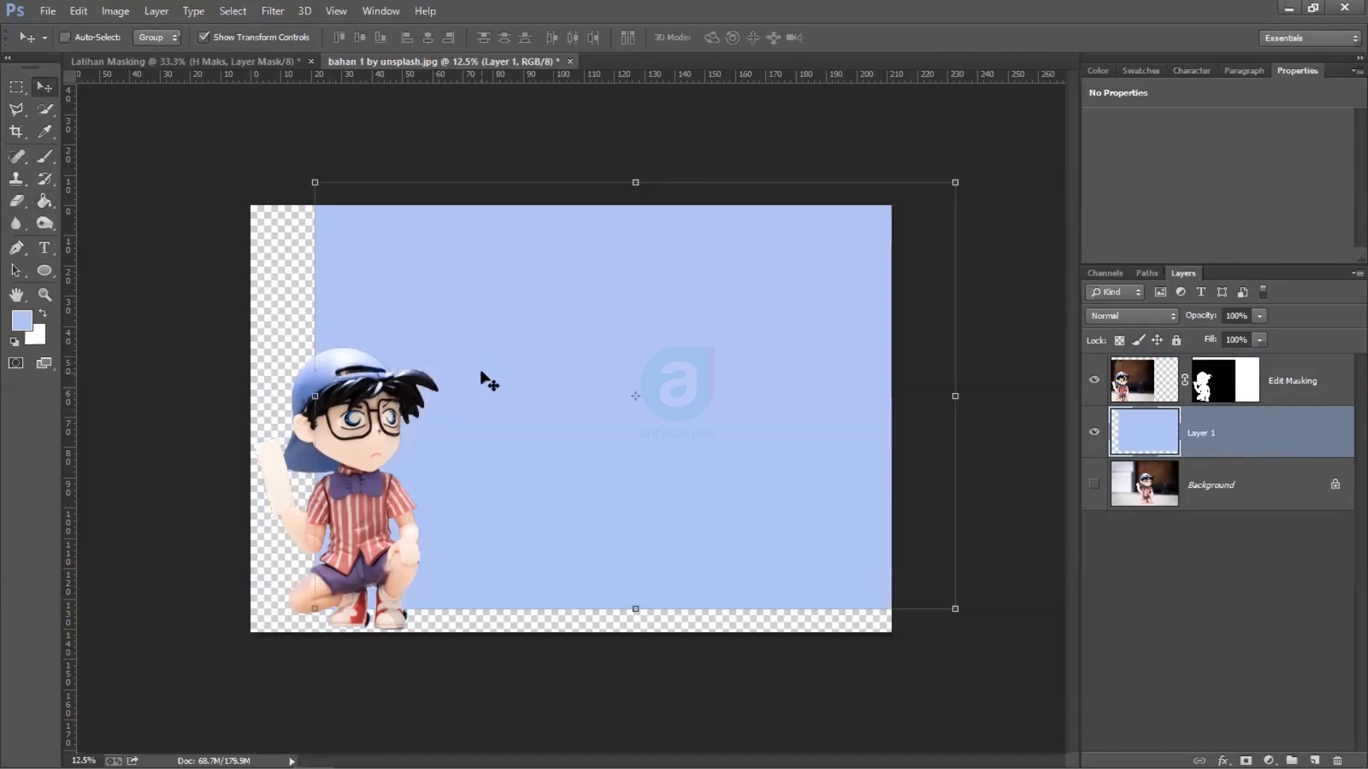
{"action": "key", "text": "ctrl+z"}
{"action": "left_click", "coordinate": [1295, 378]}
{"action": "left_click_drag", "start_coordinate": [604, 406], "coordinate": [645, 406]}
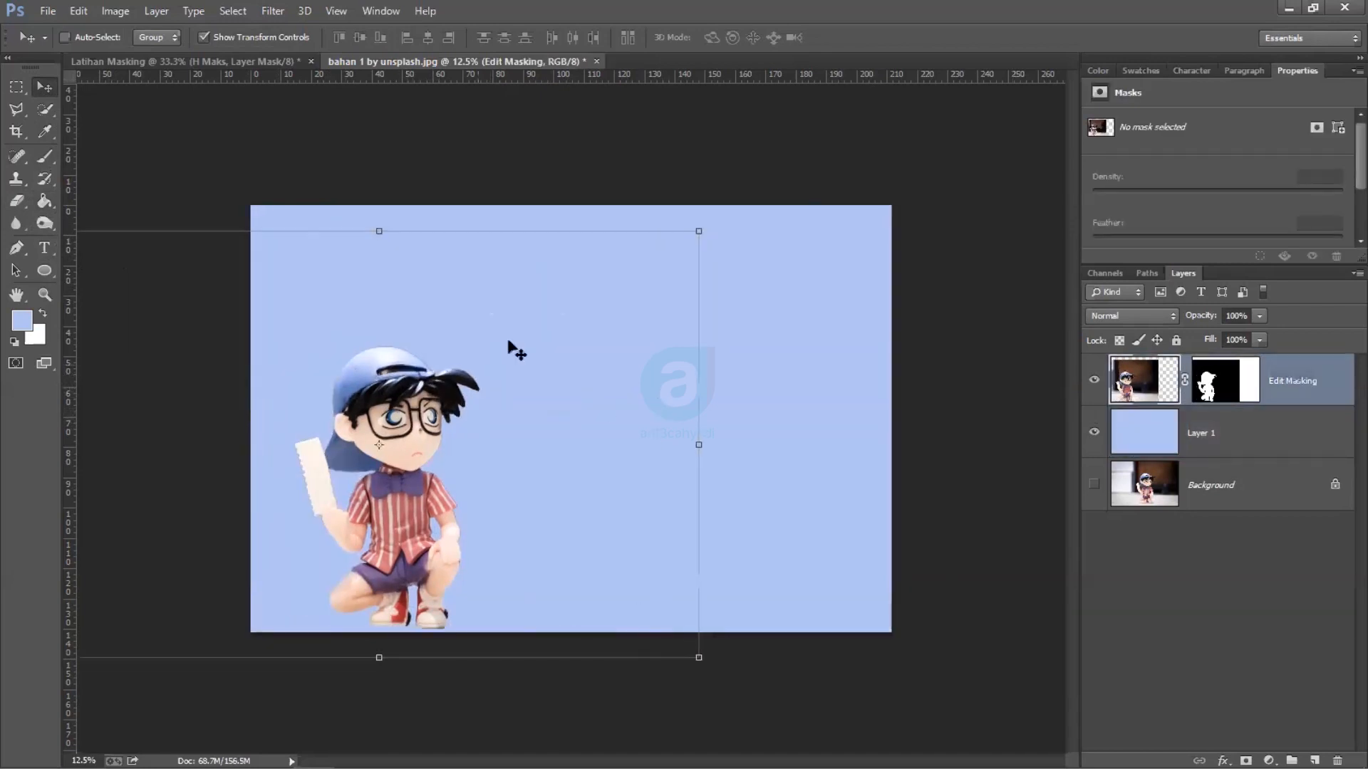
{"action": "left_click_drag", "start_coordinate": [697, 230], "coordinate": [906, 94]}
{"action": "key", "text": "Return"}
{"action": "left_click_drag", "start_coordinate": [548, 315], "coordinate": [428, 332]}
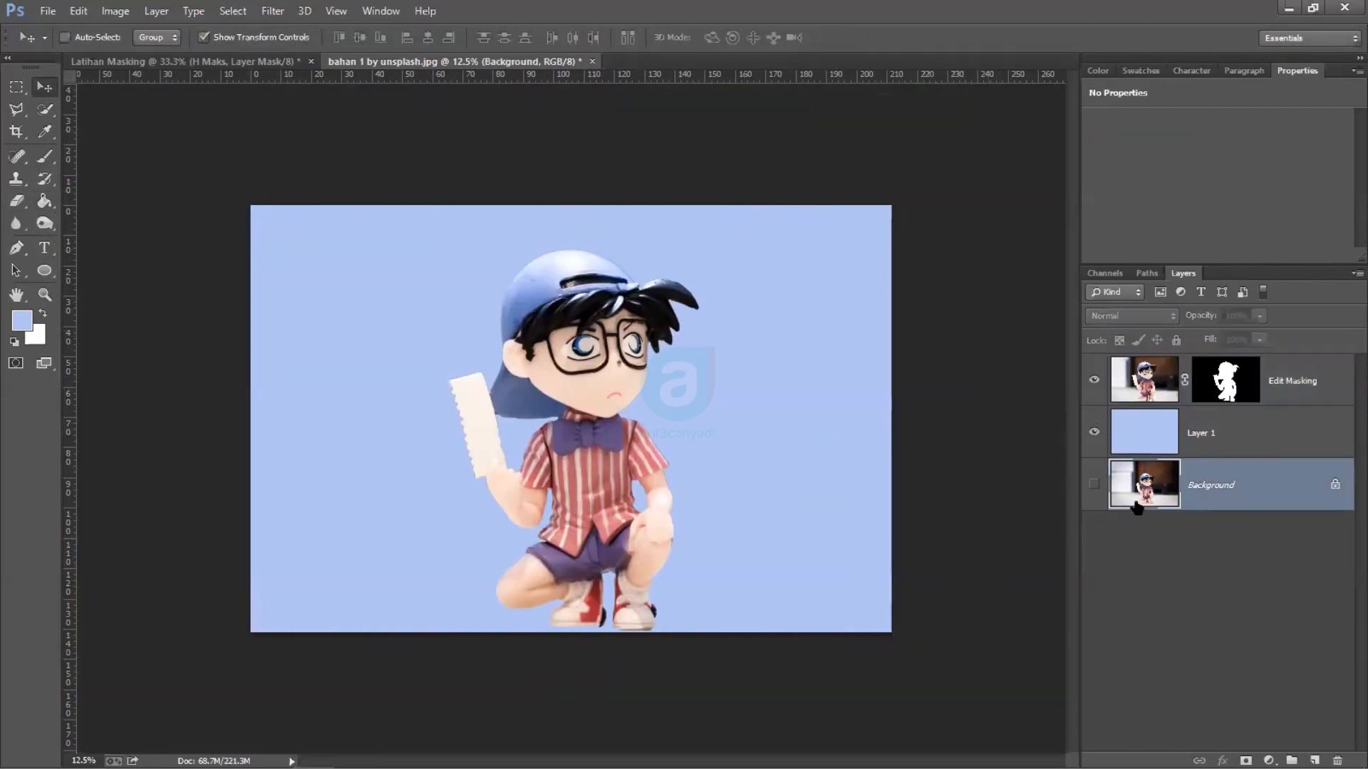
Step: Duplicate the Background layer as "Edit mask with Hide" and place the copy above the Edit Masking layer
{"action": "right_click", "coordinate": [1152, 491]}
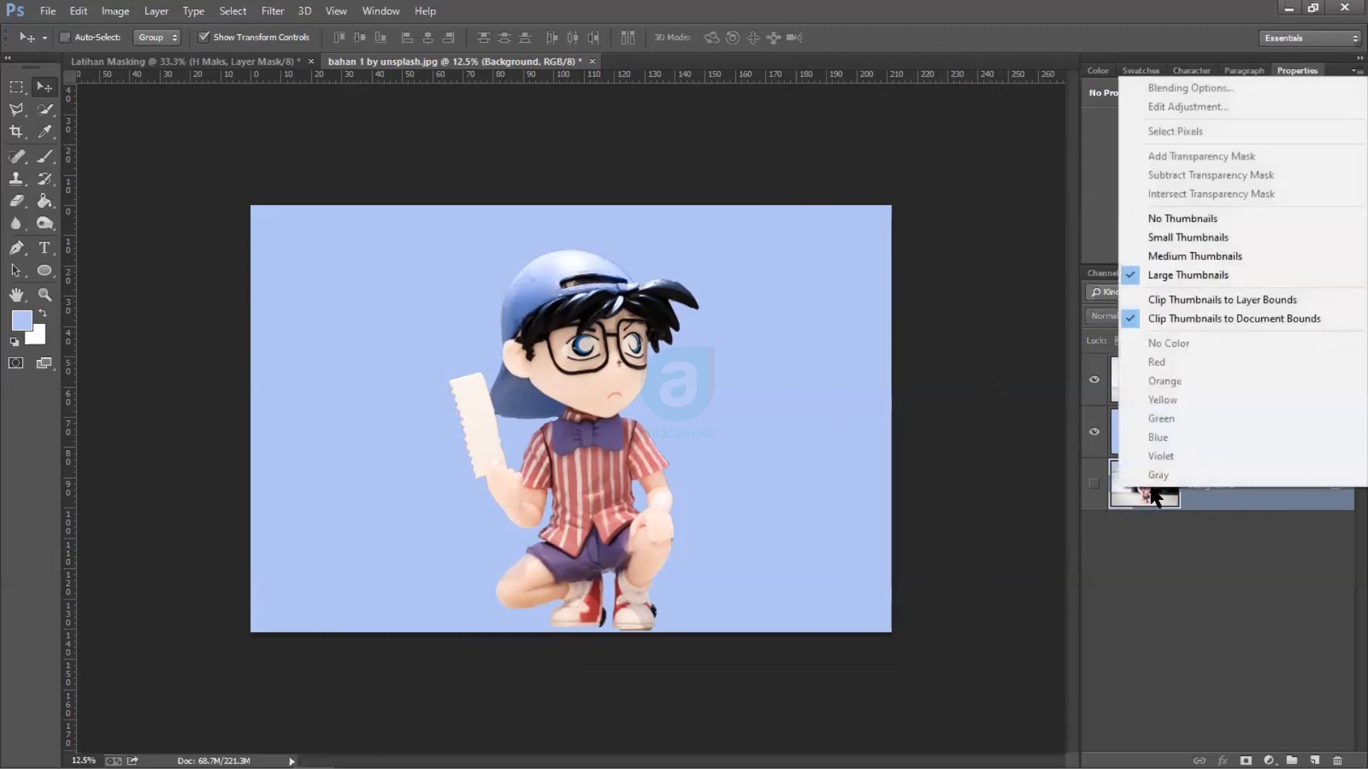
{"action": "right_click", "coordinate": [1214, 493]}
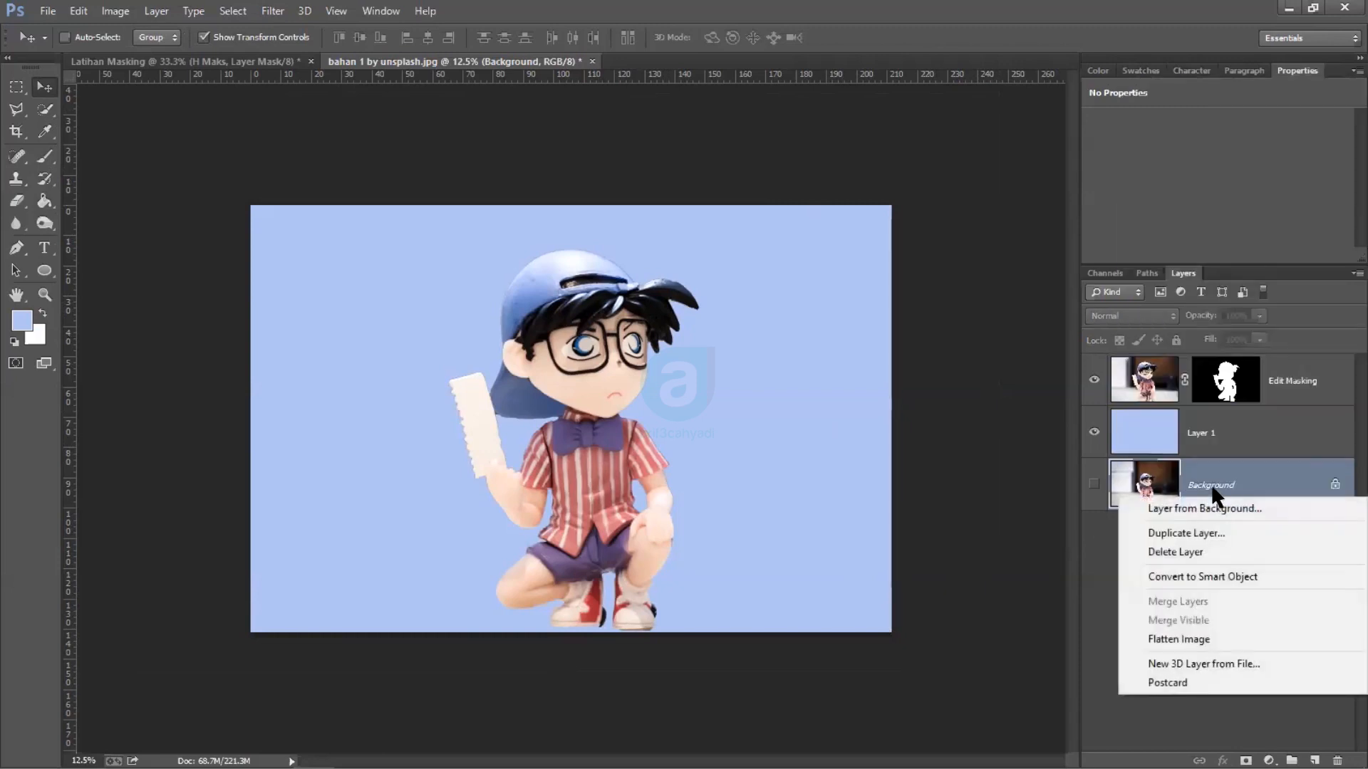
{"action": "left_click", "coordinate": [1194, 533]}
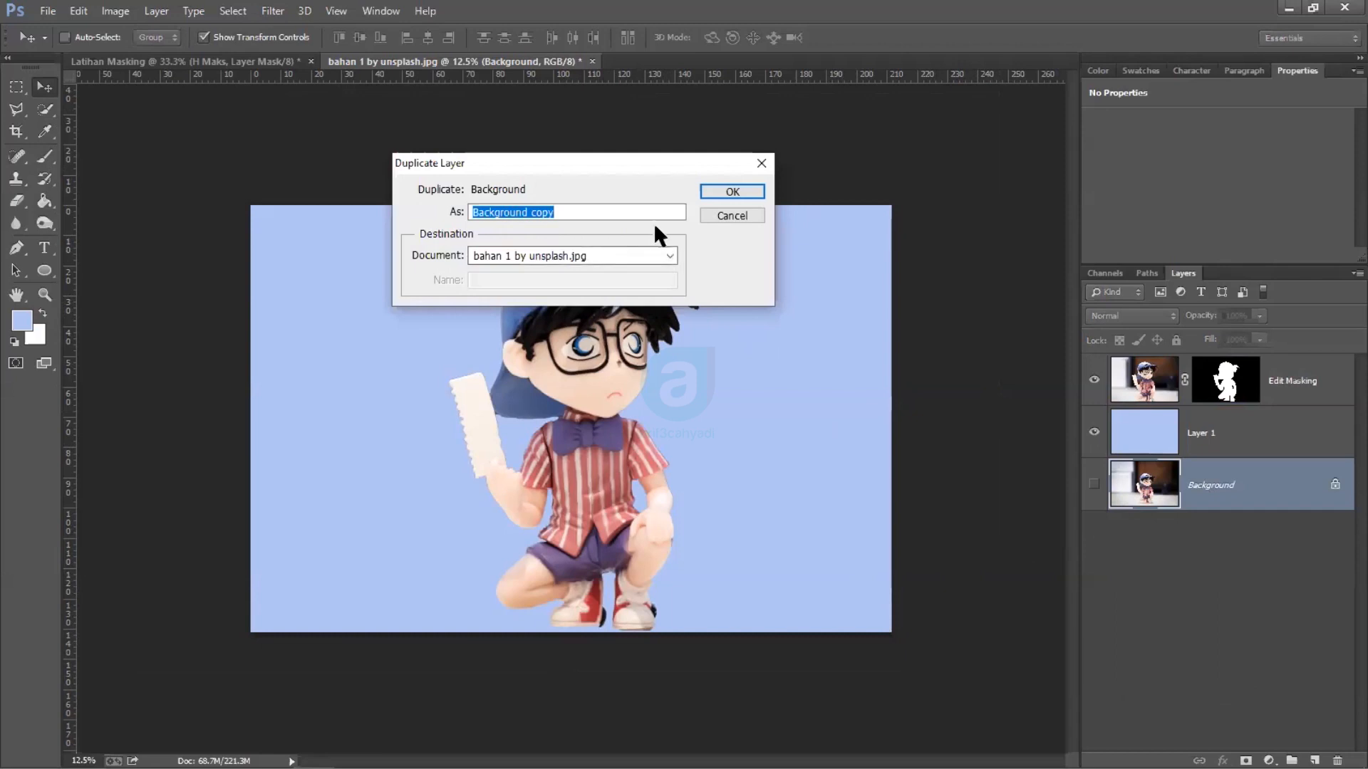
{"action": "type", "text": "Edit mask with Hide"}
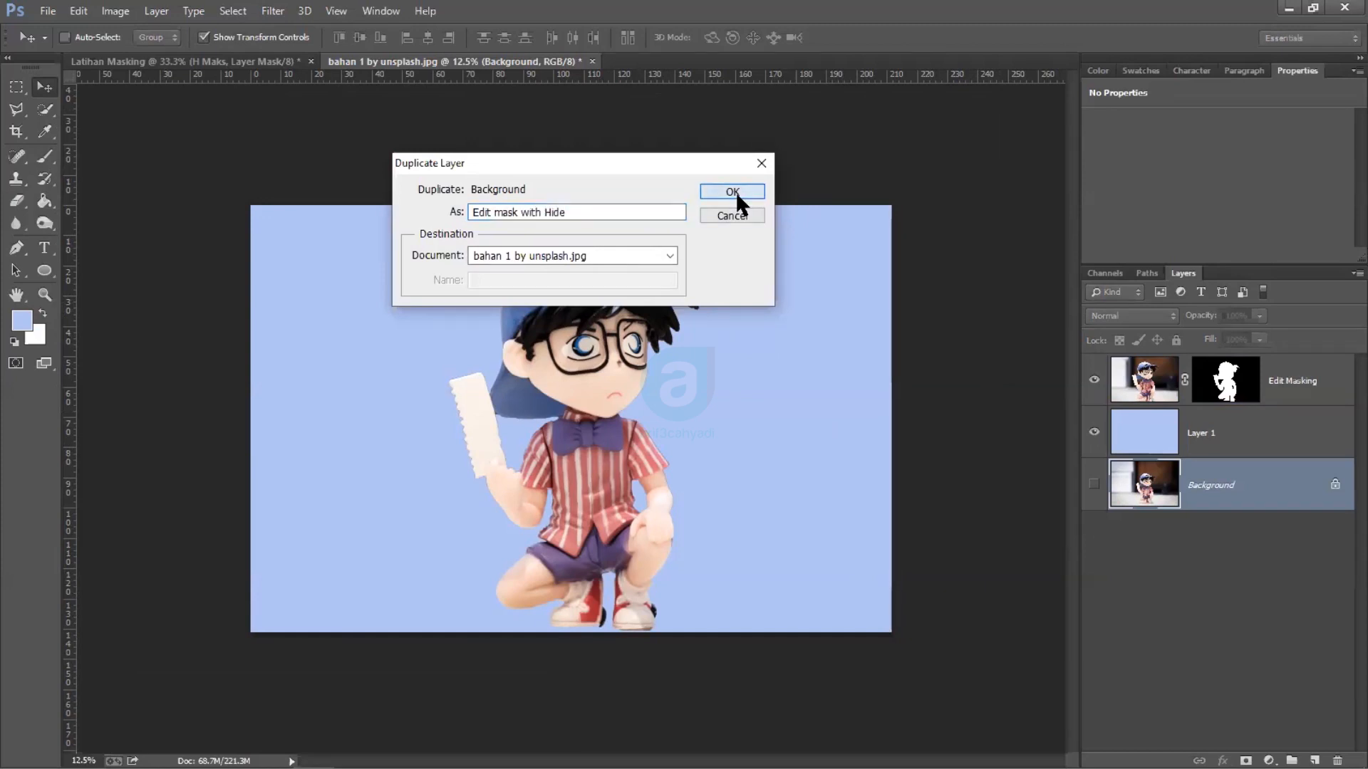
{"action": "left_click", "coordinate": [732, 191]}
{"action": "left_click_drag", "start_coordinate": [1226, 492], "coordinate": [1266, 378]}
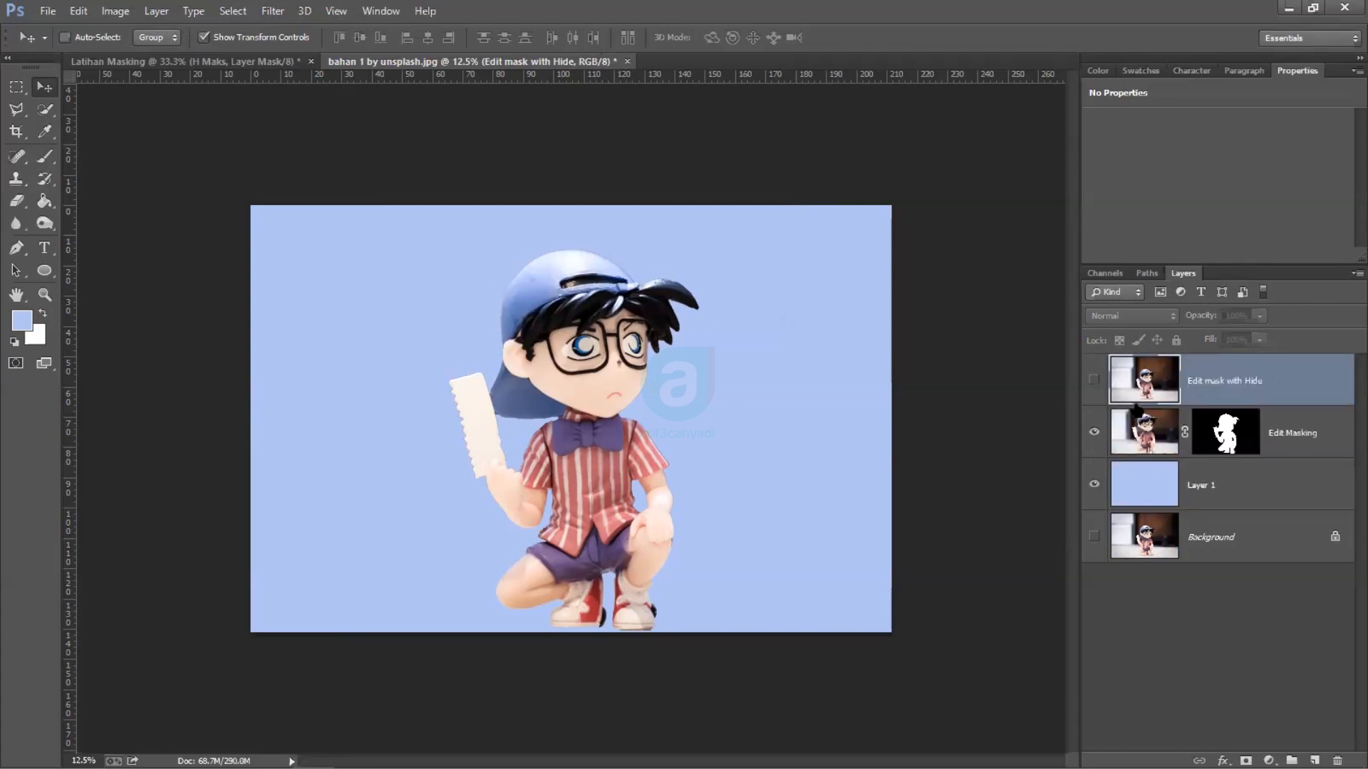
Step: Hide the Edit Masking layer and Layer 1, and show the Edit mask with Hide layer
{"action": "left_click", "coordinate": [1094, 432]}
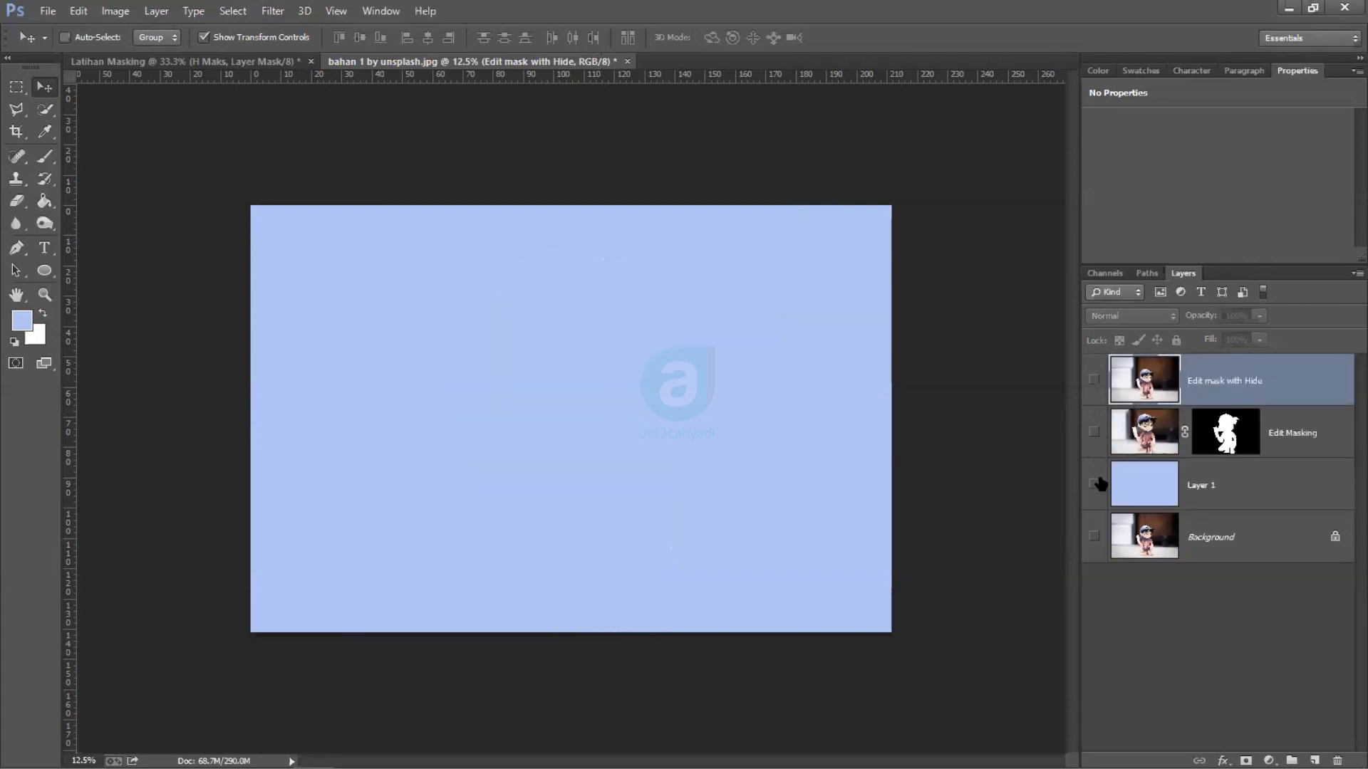
{"action": "left_click", "coordinate": [1094, 484]}
{"action": "left_click", "coordinate": [1094, 380]}
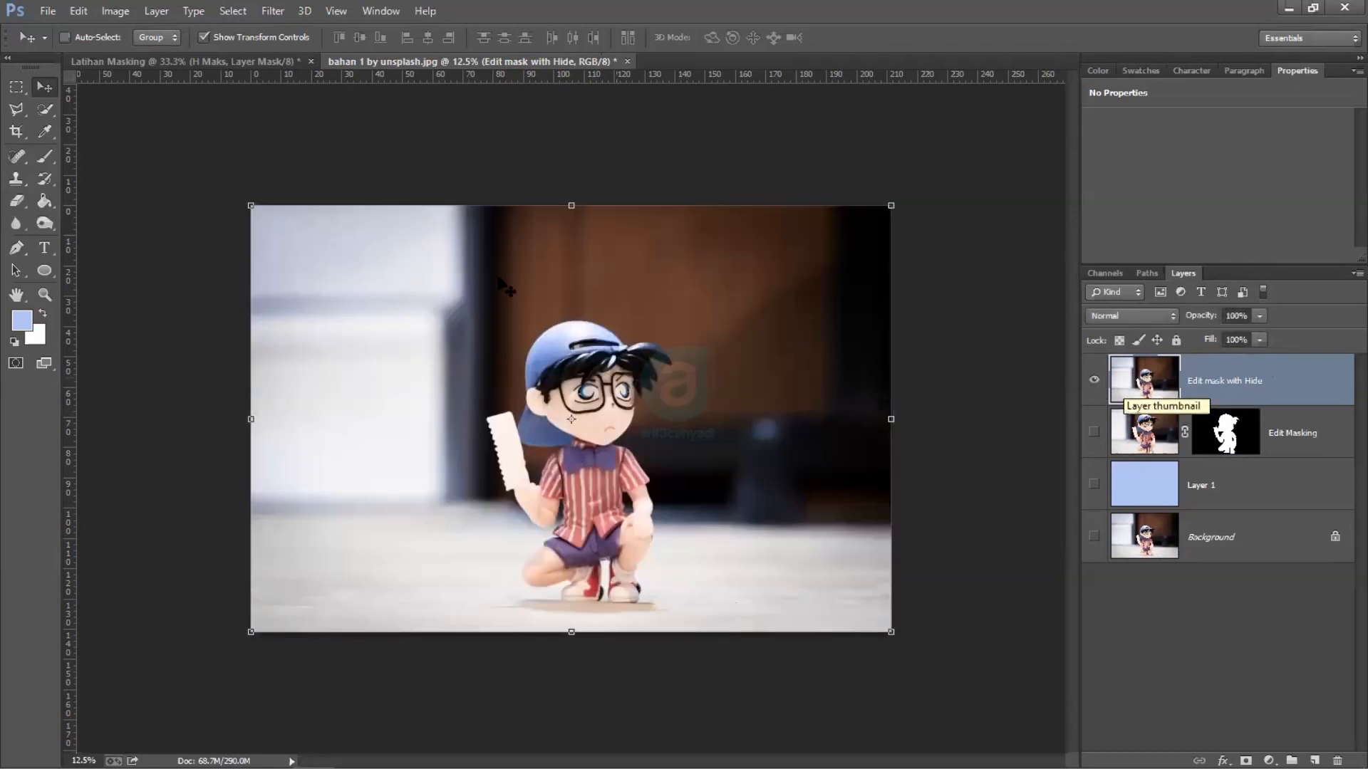
Step: Select the whole figurine on the Edit mask with Hide layer using the Quick Selection tool, from cap down to shoes
{"action": "key", "text": "ctrl+plus"}
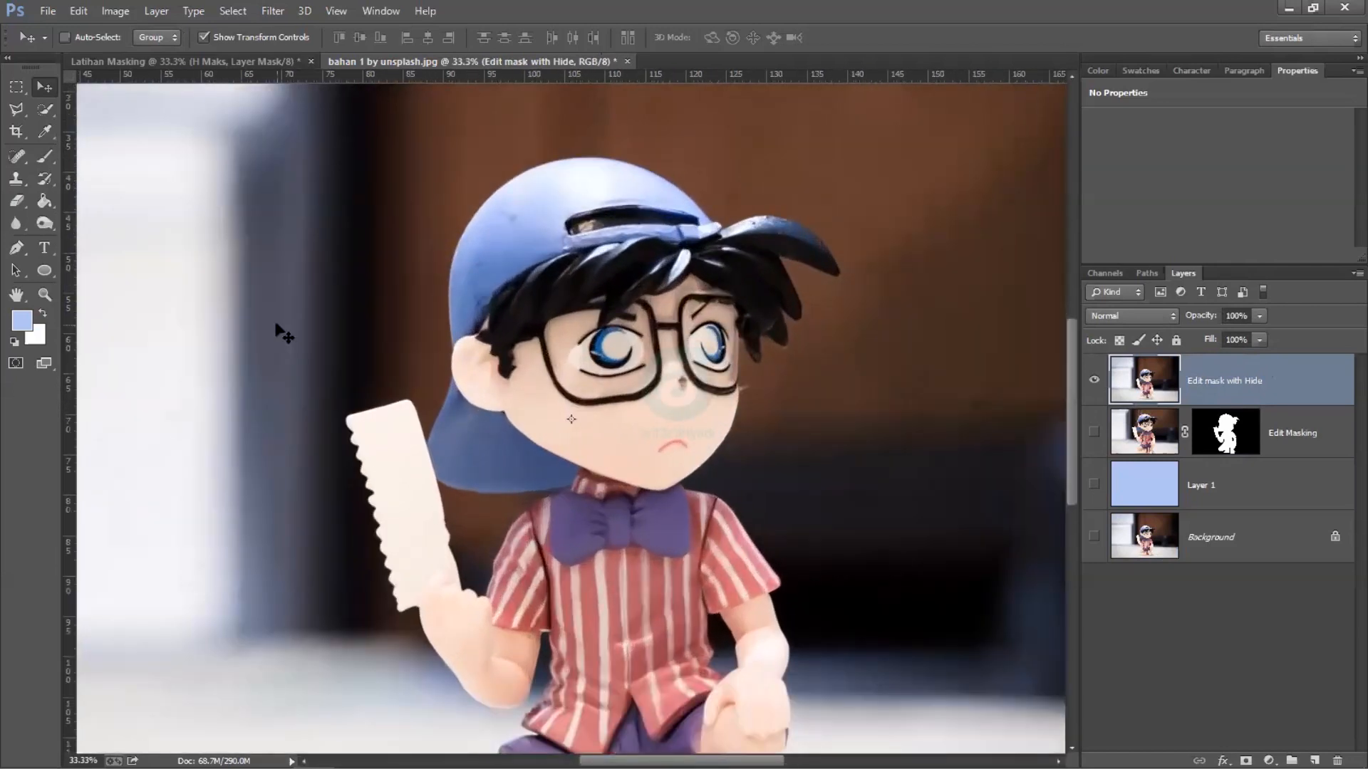
{"action": "key", "text": "ctrl+plus"}
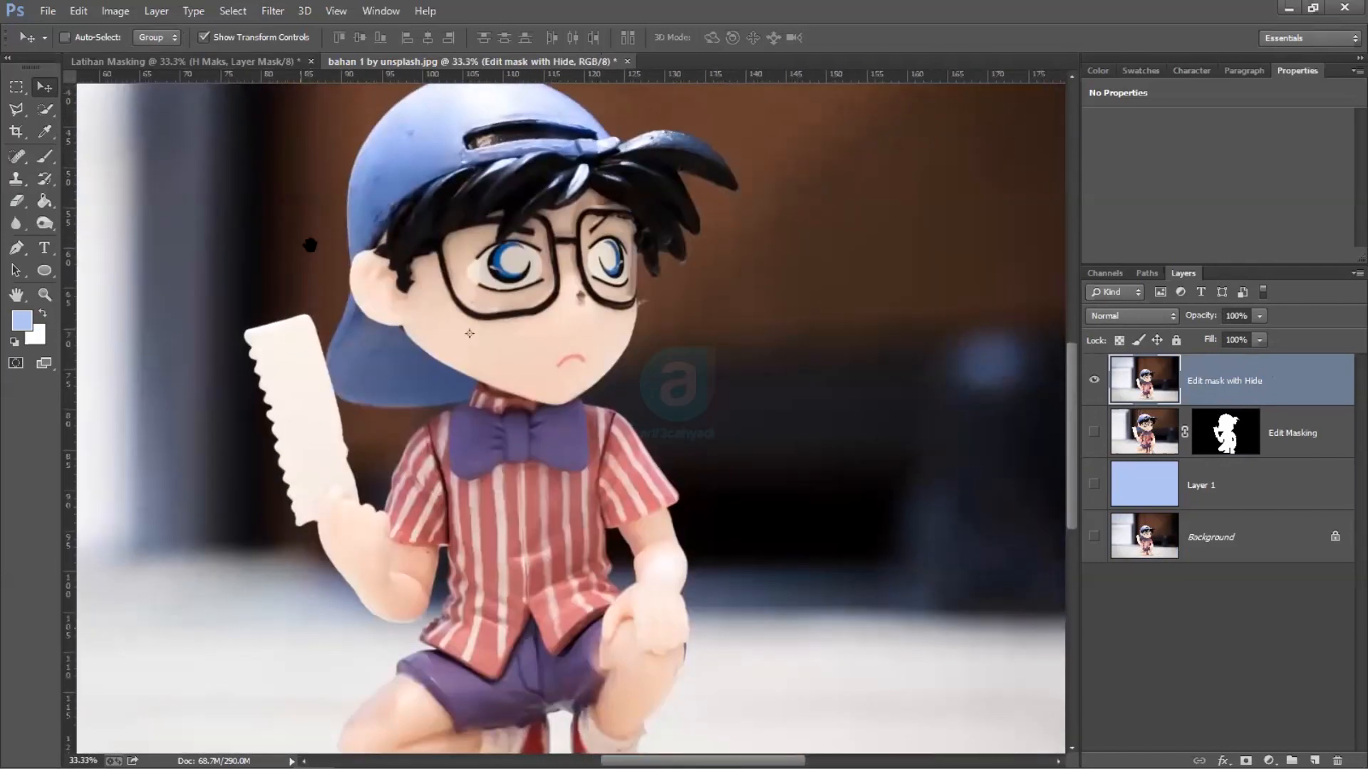
{"action": "left_click", "coordinate": [45, 109]}
{"action": "key", "text": "ctrl+minus"}
{"action": "mouse_move", "coordinate": [551, 423]}
{"action": "left_mouse_down"}
{"action": "mouse_move", "coordinate": [467, 474]}
{"action": "mouse_move", "coordinate": [391, 463]}
{"action": "left_mouse_up"}
{"action": "scroll", "coordinate": [391, 385], "scroll_direction": "down", "scroll_amount": 3}
{"action": "mouse_move", "coordinate": [498, 448]}
{"action": "left_mouse_down"}
{"action": "mouse_move", "coordinate": [506, 525]}
{"action": "mouse_move", "coordinate": [523, 549]}
{"action": "mouse_move", "coordinate": [627, 524]}
{"action": "mouse_move", "coordinate": [491, 581]}
{"action": "mouse_move", "coordinate": [592, 606]}
{"action": "left_mouse_up"}
{"action": "key", "text": "ctrl+plus"}
{"action": "key", "text": "ctrl+plus"}
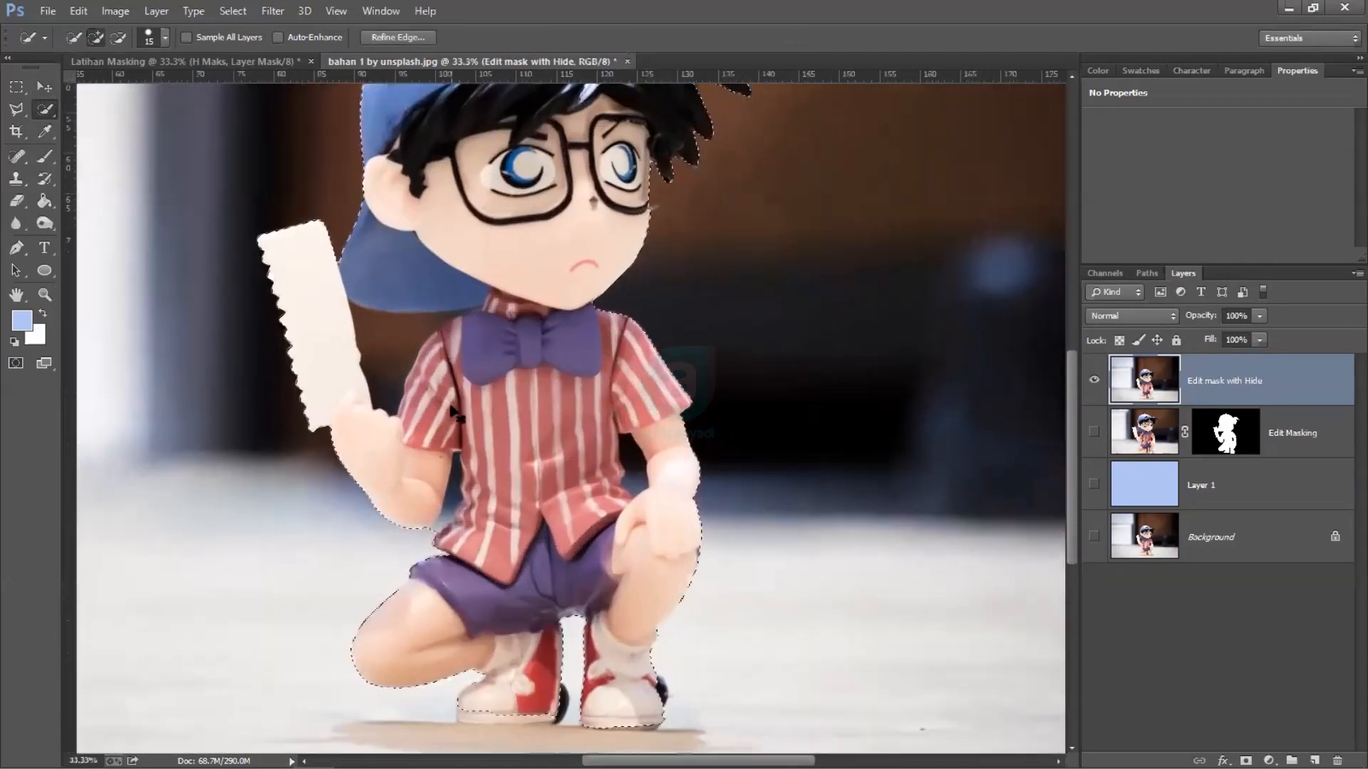
Step: Refine the figurine selection by subtracting the background gaps between the arms and the body
{"action": "scroll", "coordinate": [563, 533], "scroll_direction": "down", "scroll_amount": 10}
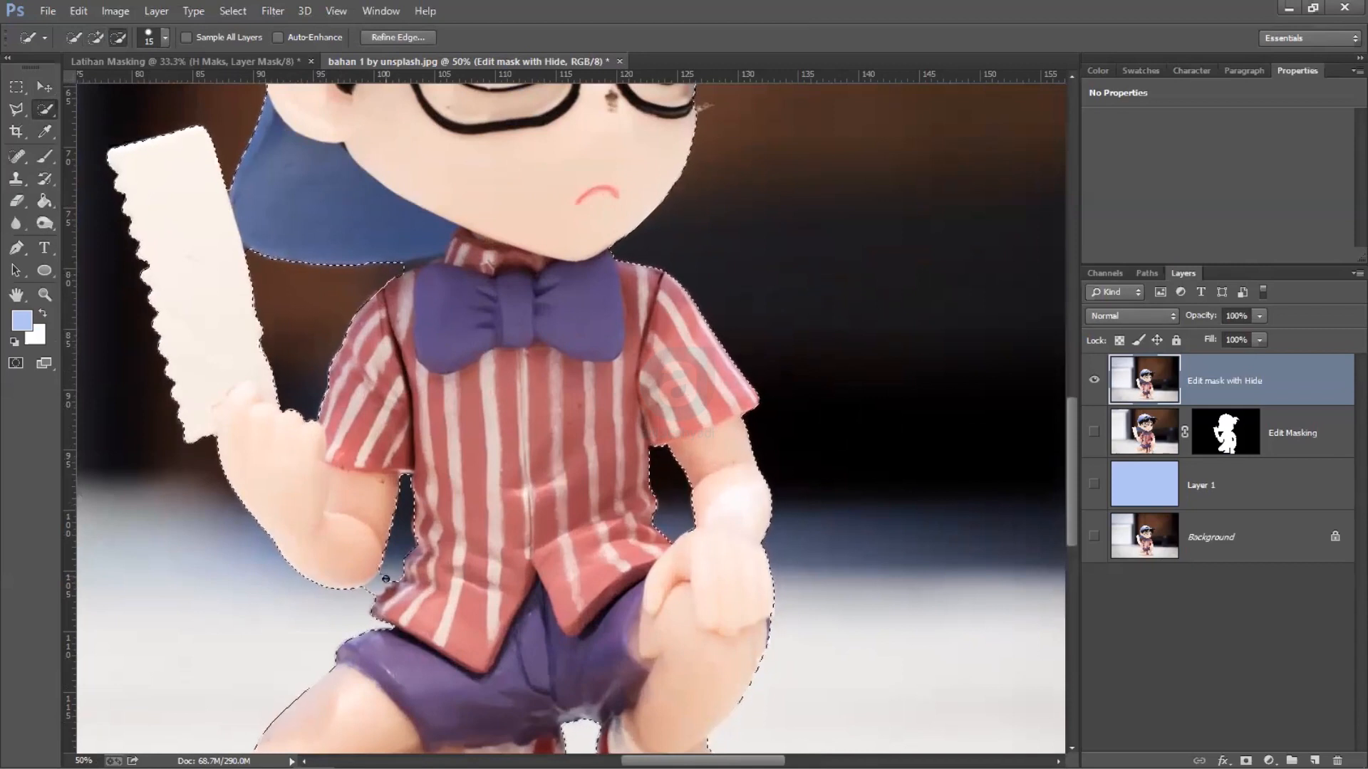
{"action": "key", "text": "ctrl+plus"}
{"action": "left_click_drag", "start_coordinate": [573, 551], "coordinate": [572, 598]}
{"action": "left_click_drag", "start_coordinate": [314, 617], "coordinate": [513, 622]}
{"action": "left_click_drag", "start_coordinate": [867, 524], "coordinate": [882, 552]}
{"action": "left_click_drag", "start_coordinate": [848, 641], "coordinate": [777, 645]}
{"action": "left_click_drag", "start_coordinate": [499, 142], "coordinate": [648, 558]}
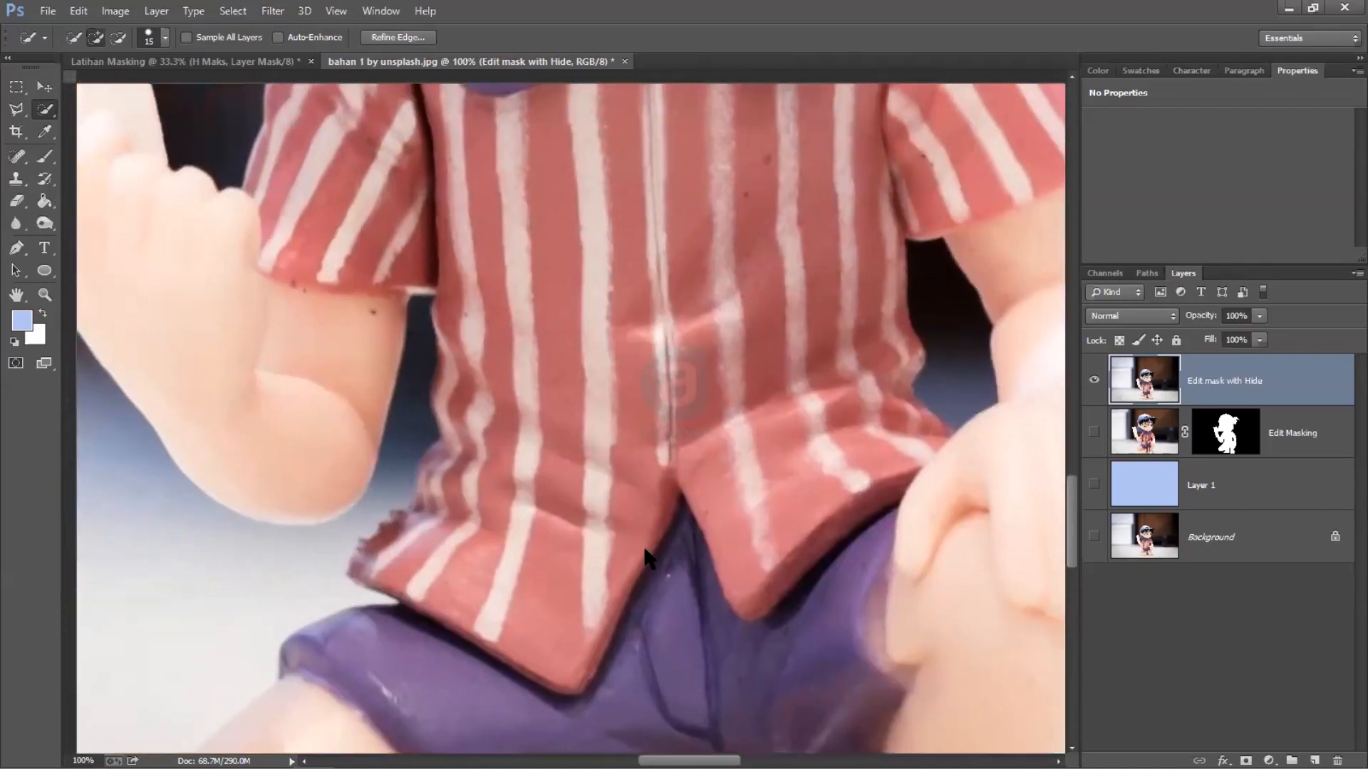
{"action": "left_click_drag", "start_coordinate": [684, 143], "coordinate": [797, 612]}
{"action": "left_click_drag", "start_coordinate": [800, 333], "coordinate": [713, 606]}
Step: Add a Hide All layer mask to the Edit mask with Hide layer, keeping the figurine selection active
{"action": "key", "text": "ctrl+minus"}
{"action": "key", "text": "ctrl+minus"}
{"action": "key", "text": "ctrl+minus"}
{"action": "scroll", "coordinate": [777, 529], "scroll_direction": "down", "scroll_amount": 5}
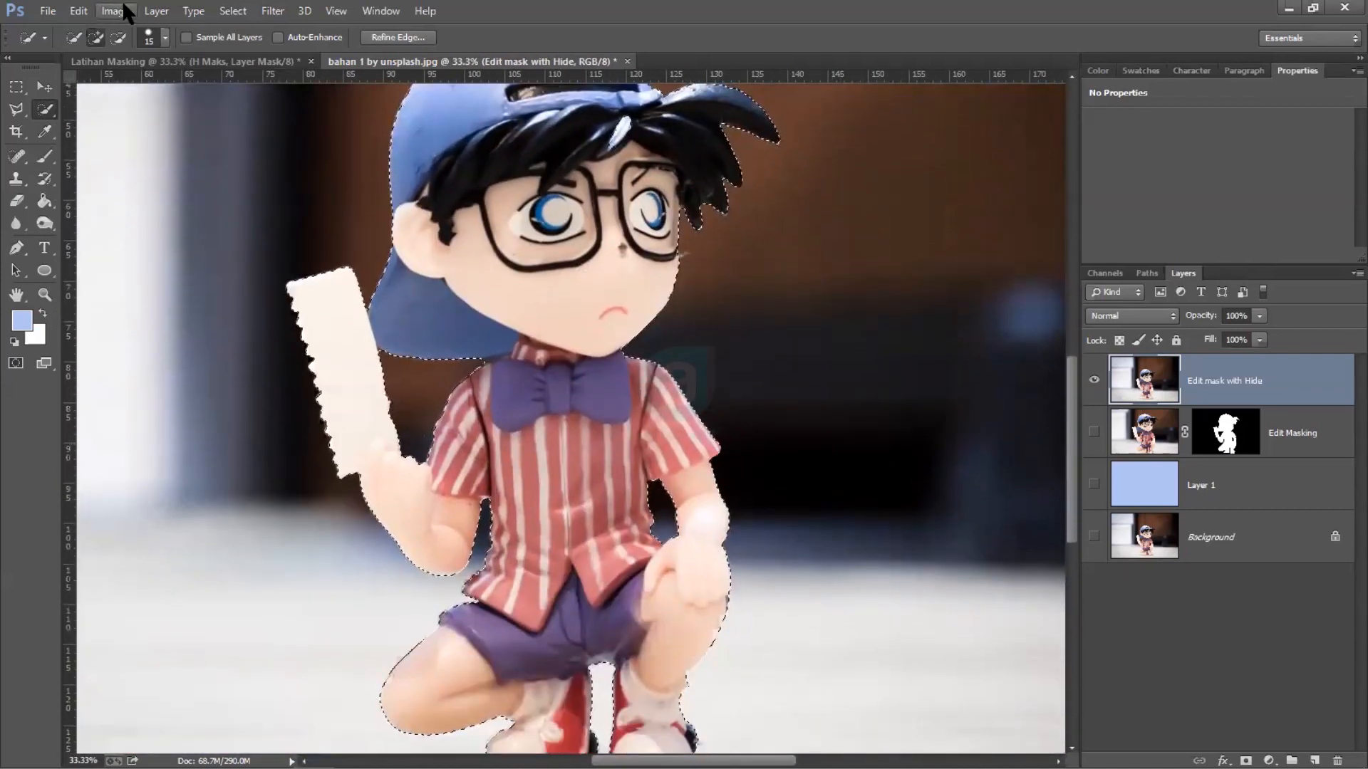
{"action": "left_click", "coordinate": [154, 11]}
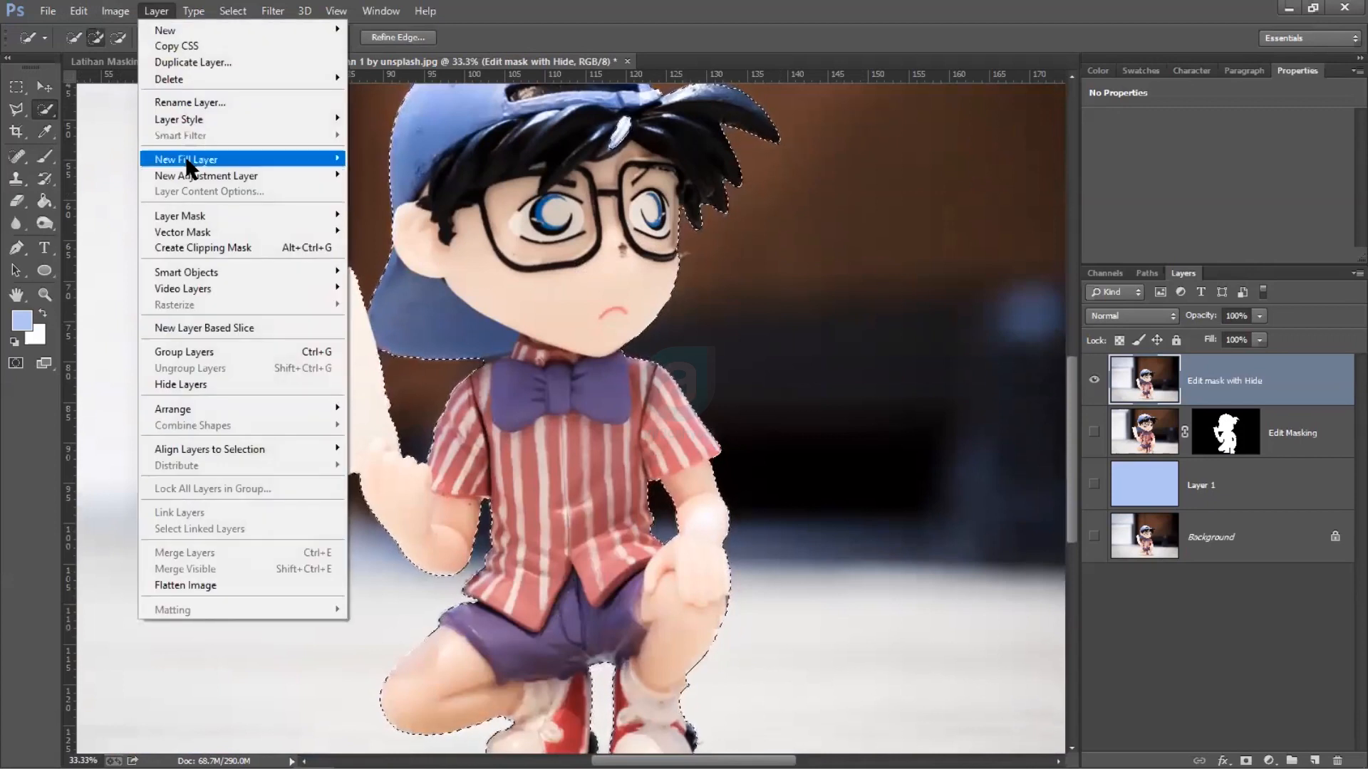
{"action": "mouse_move", "coordinate": [190, 227]}
{"action": "mouse_move", "coordinate": [302, 217]}
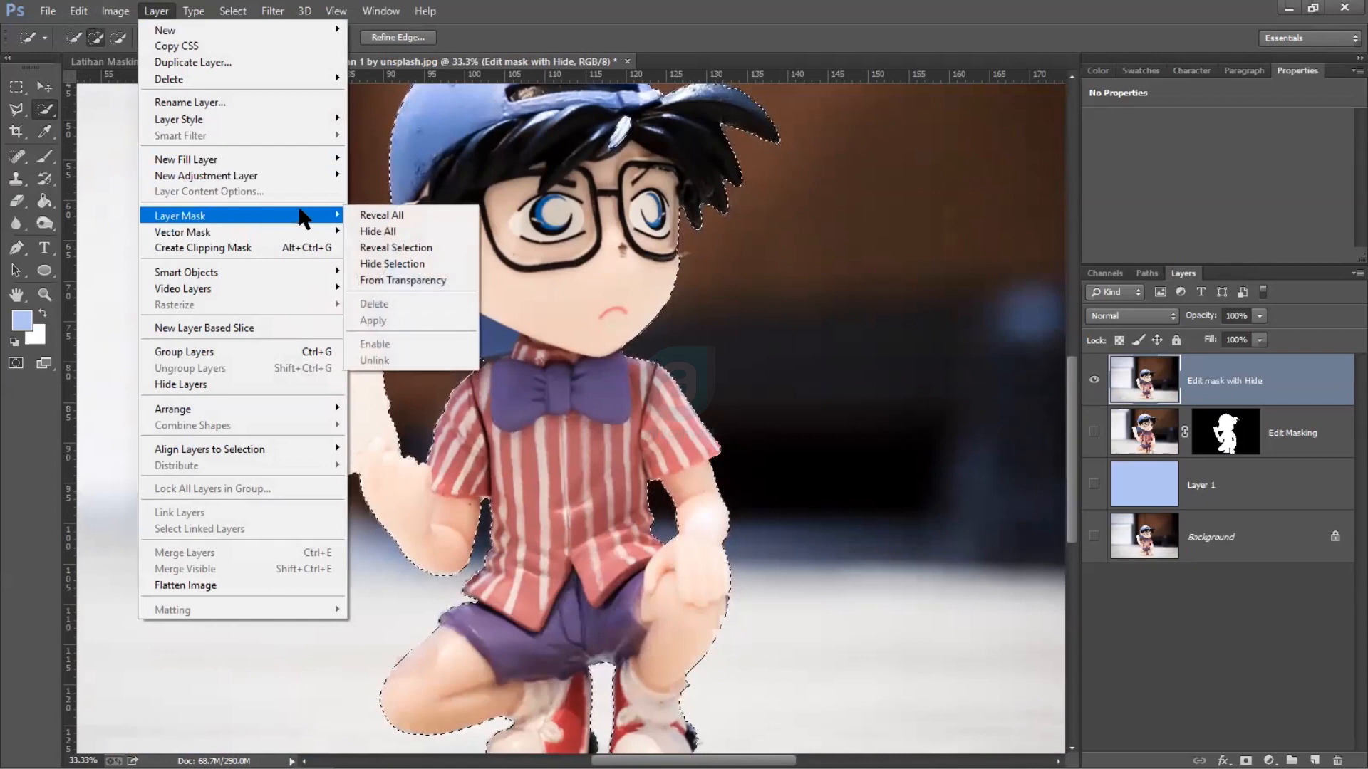
{"action": "left_click", "coordinate": [396, 233]}
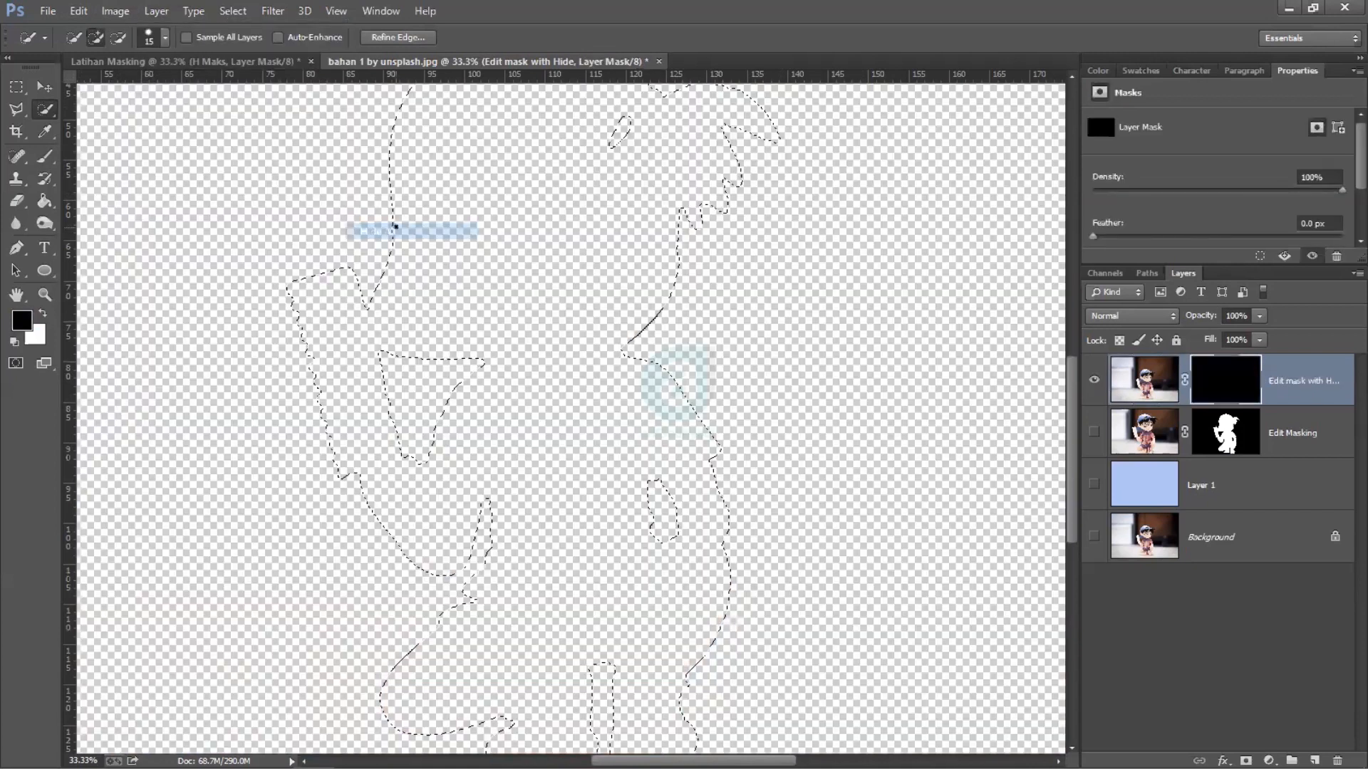
Step: Set white as the foreground color and brush over the selected area of the mask to reveal the figurine
{"action": "key", "text": "ctrl+minus"}
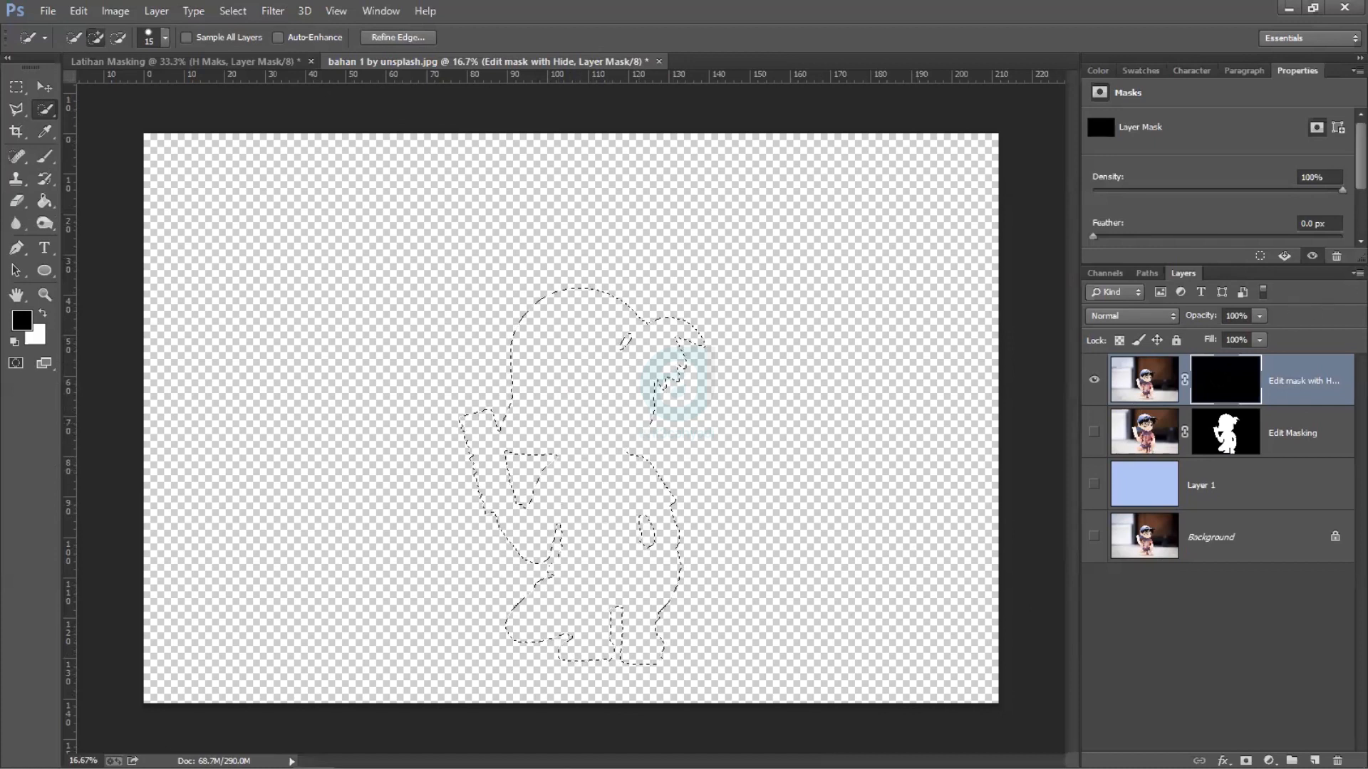
{"action": "left_click", "coordinate": [41, 314]}
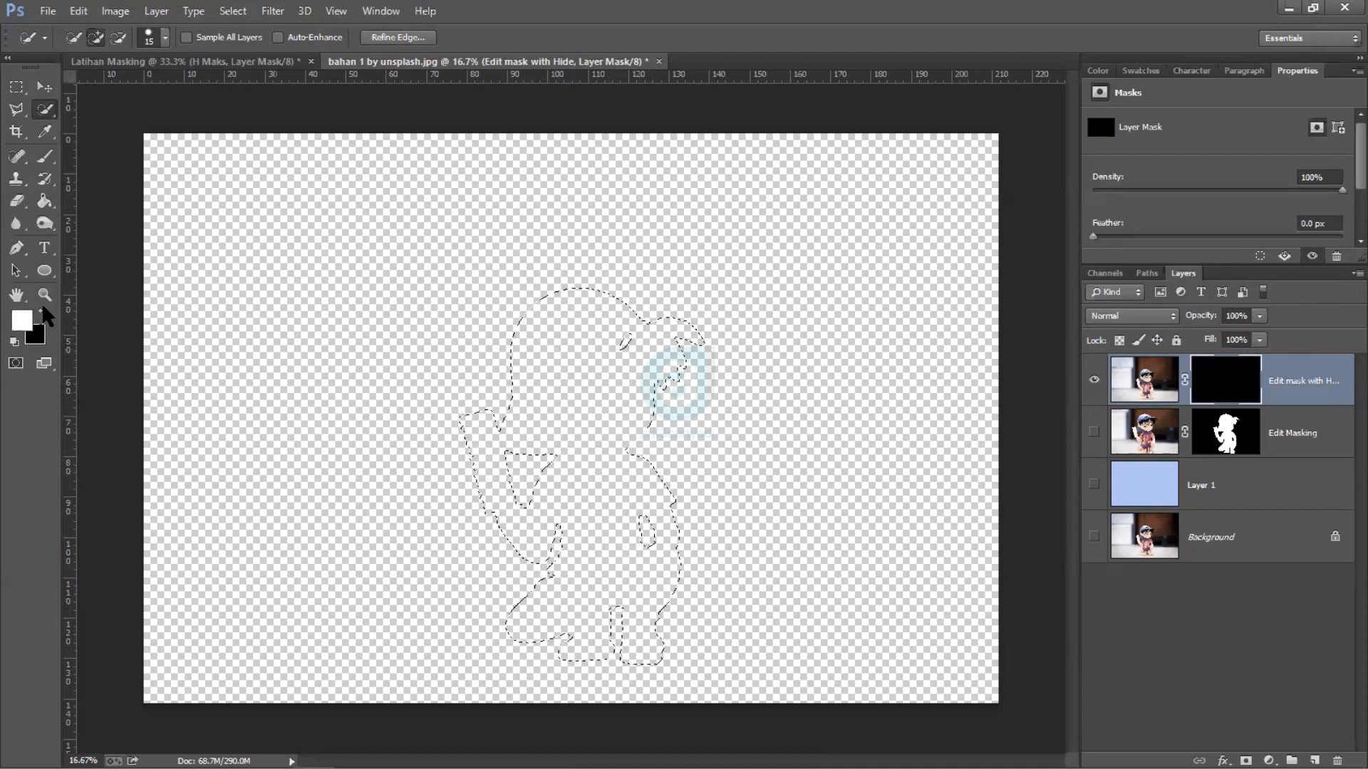
{"action": "left_click", "coordinate": [45, 156]}
{"action": "mouse_move", "coordinate": [611, 235]}
{"action": "left_mouse_down"}
{"action": "mouse_move", "coordinate": [505, 340]}
{"action": "mouse_move", "coordinate": [583, 383]}
{"action": "mouse_move", "coordinate": [473, 488]}
{"action": "mouse_move", "coordinate": [479, 534]}
{"action": "mouse_move", "coordinate": [739, 587]}
{"action": "left_mouse_up"}
{"action": "mouse_move", "coordinate": [567, 495]}
{"action": "left_mouse_down"}
{"action": "mouse_move", "coordinate": [442, 552]}
{"action": "mouse_move", "coordinate": [584, 361]}
{"action": "mouse_move", "coordinate": [670, 419]}
{"action": "mouse_move", "coordinate": [670, 560]}
{"action": "left_mouse_up"}
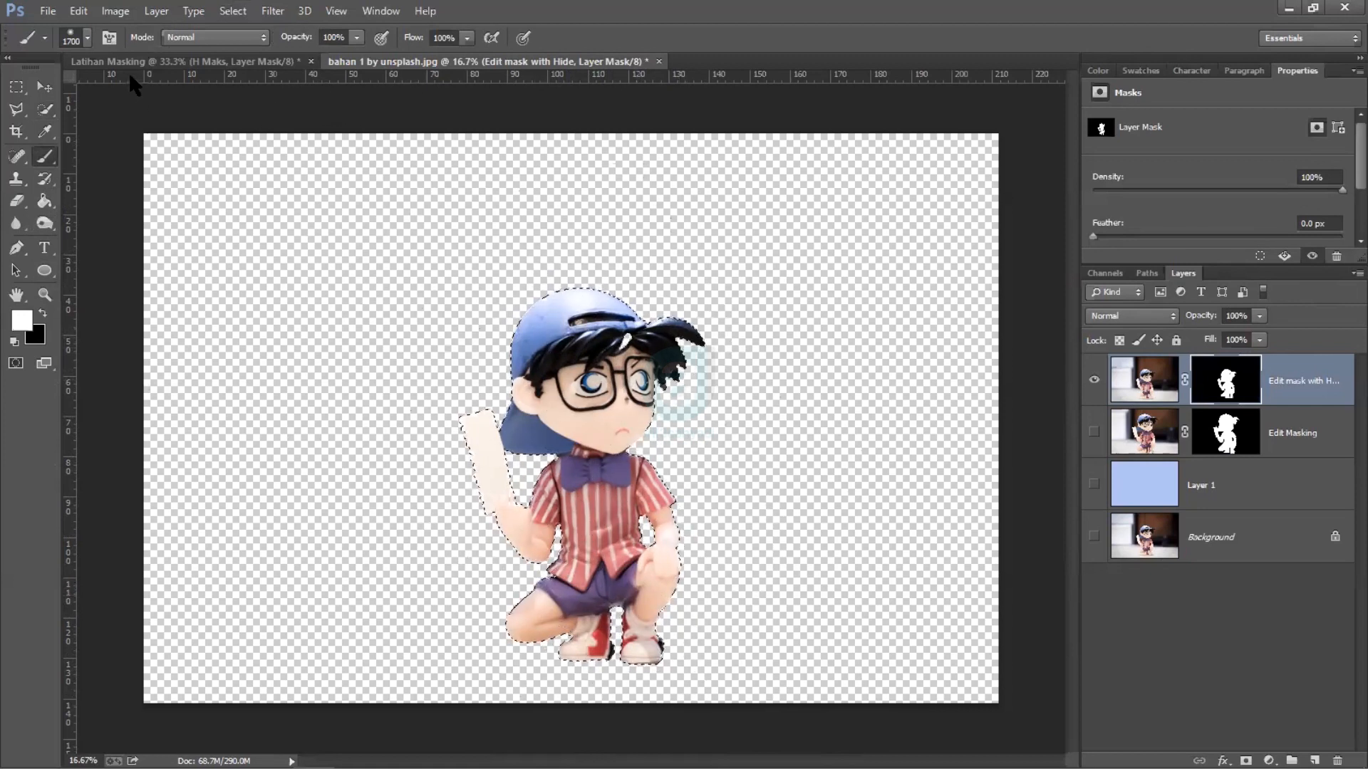
Step: Compare the two masking results by hiding the Edit mask with Hide layer and briefly showing the Edit Masking layer
{"action": "left_click", "coordinate": [44, 86]}
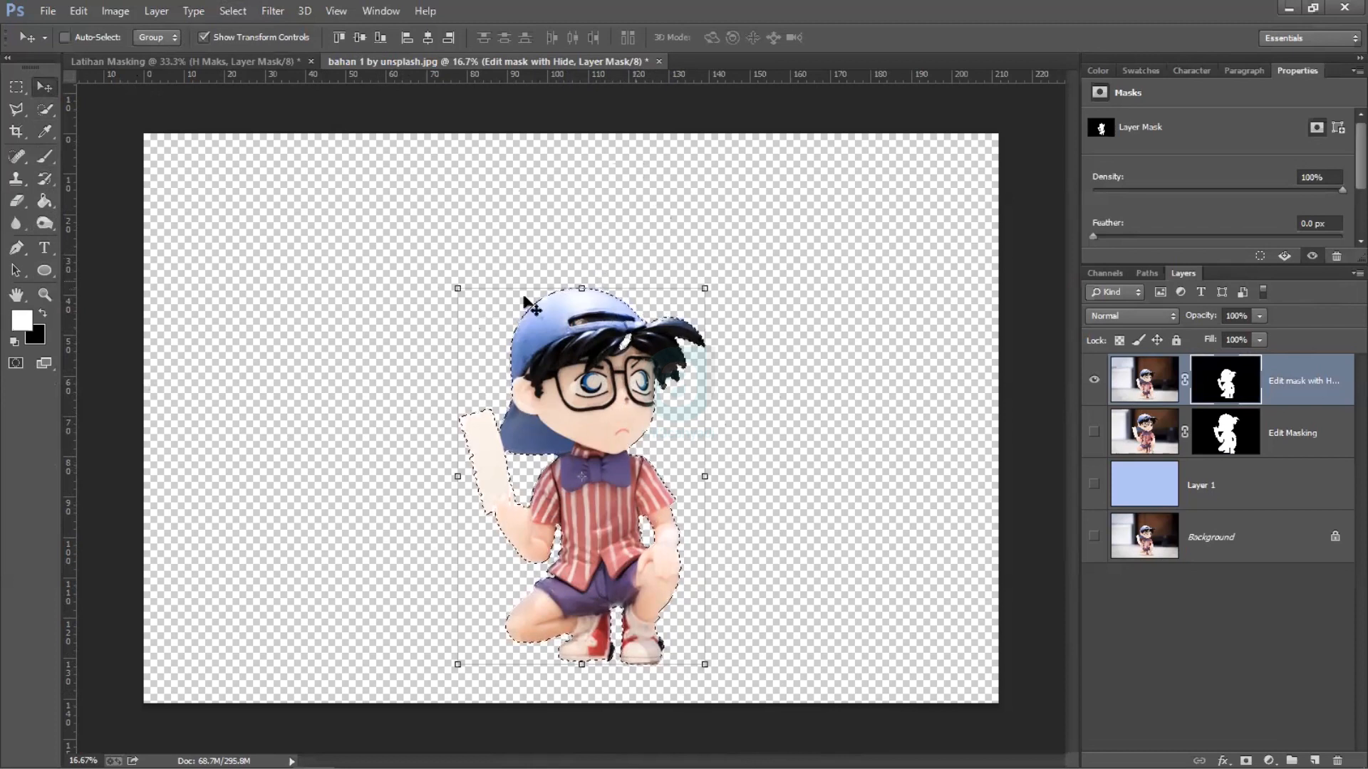
{"action": "left_click", "coordinate": [1093, 379]}
{"action": "left_click", "coordinate": [1109, 436]}
{"action": "left_click", "coordinate": [1094, 431]}
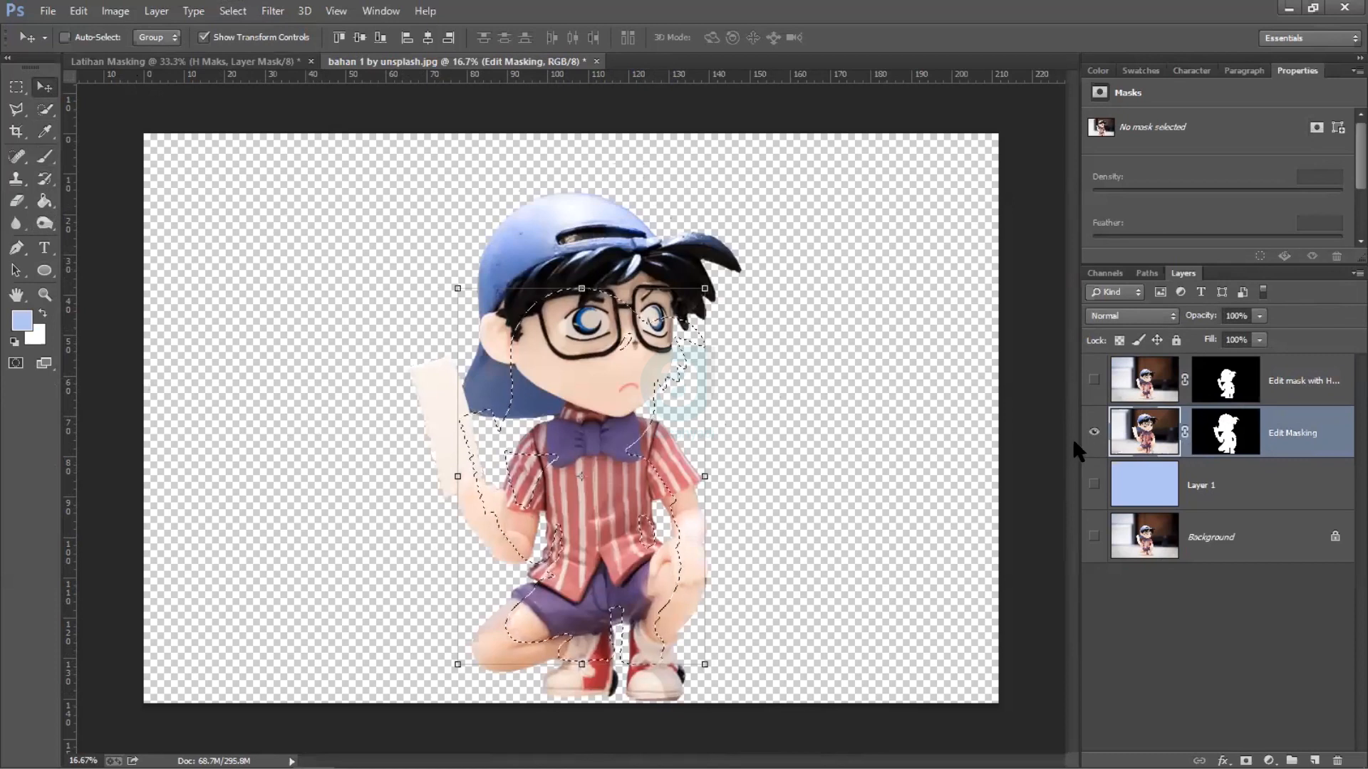
{"action": "left_click", "coordinate": [1094, 432]}
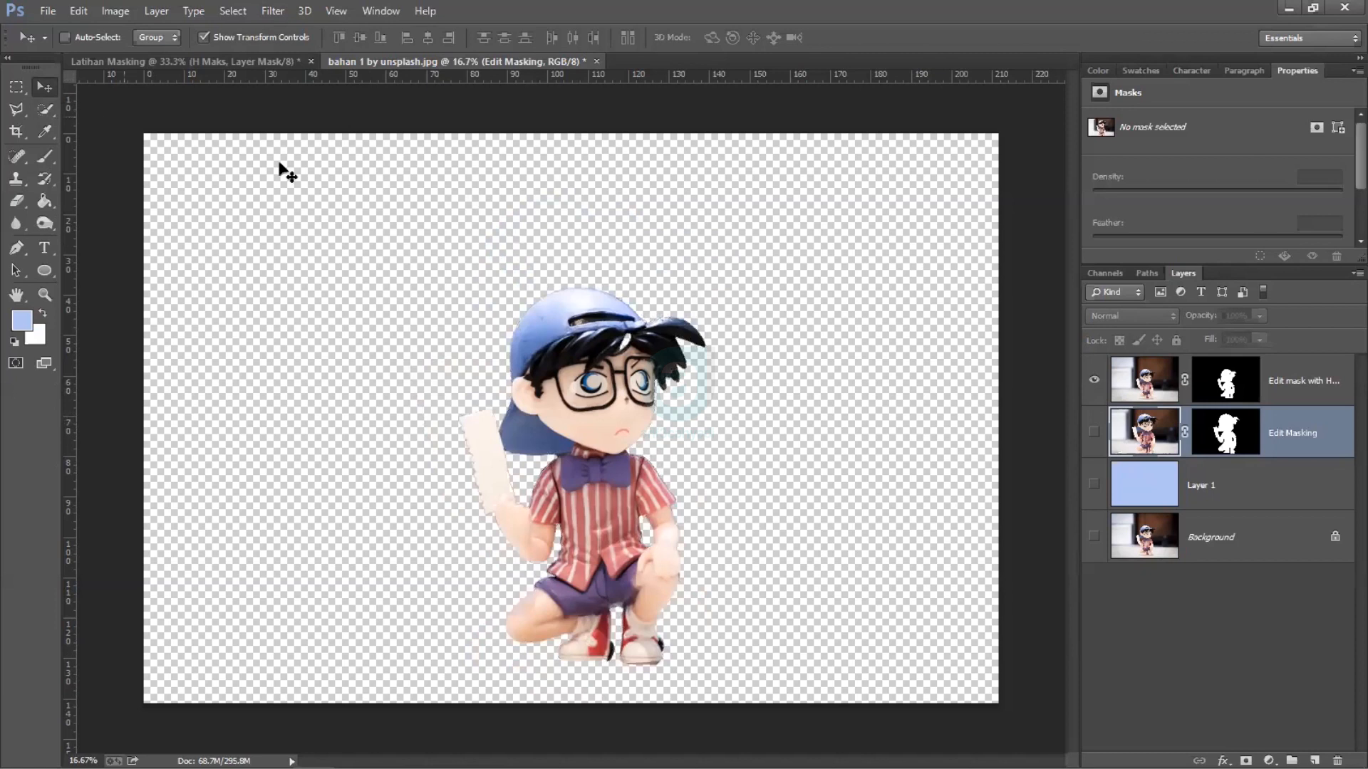
Step: Move the figurine on the Edit mask with Hide layer around over the blue Layer 1, ending near the canvas's middle
{"action": "left_click_drag", "start_coordinate": [614, 370], "coordinate": [377, 345]}
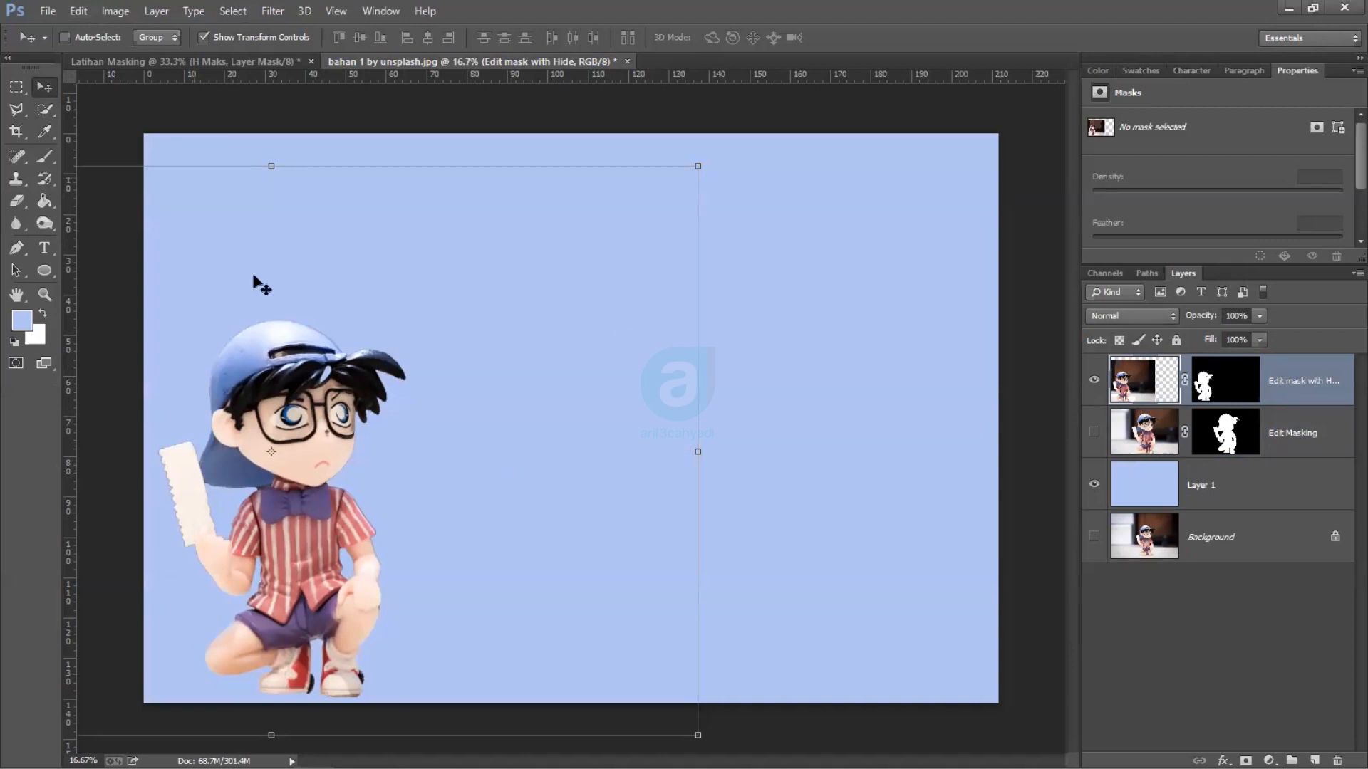
{"action": "left_click_drag", "start_coordinate": [271, 451], "coordinate": [541, 397]}
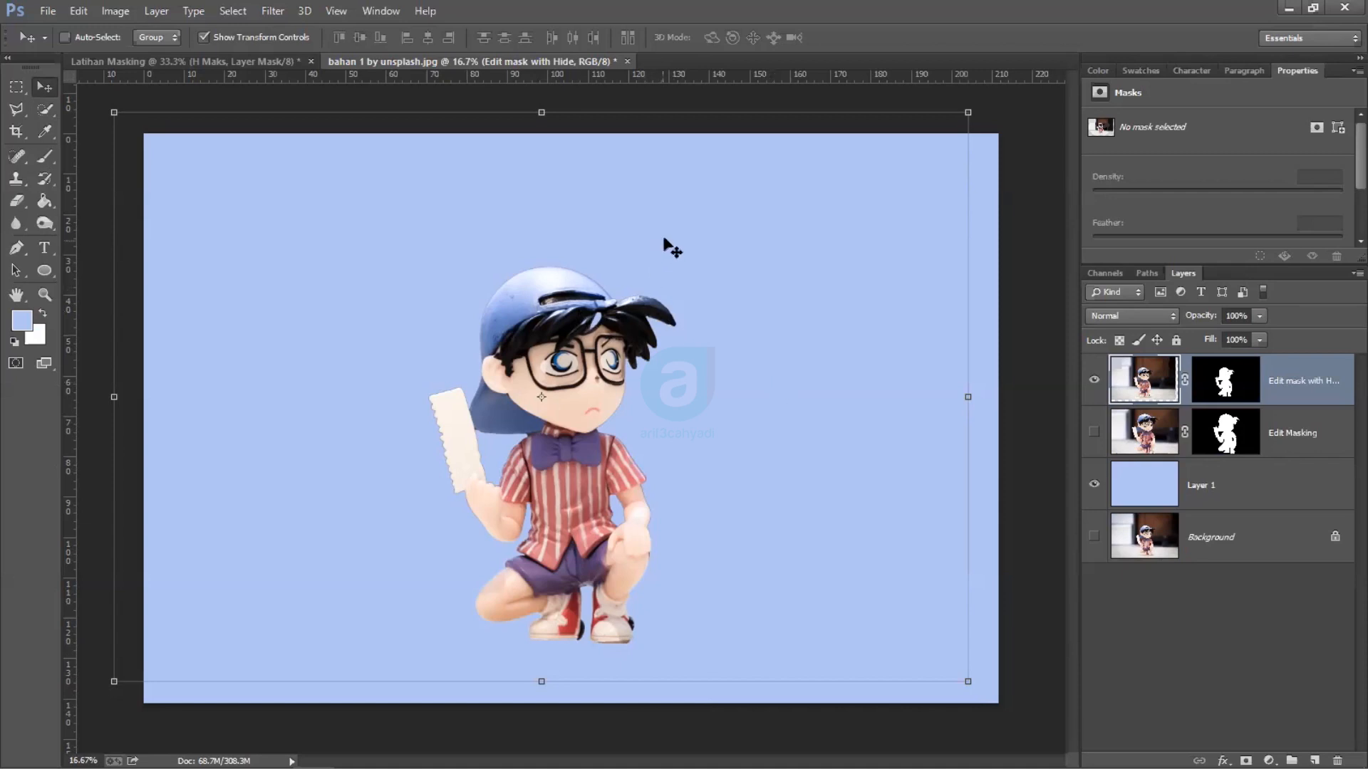
Step: Open the forest photo "bahan 2 by unsplash.jpg" from the Bahan Pertemuan 9 folder
{"action": "left_click", "coordinate": [47, 10]}
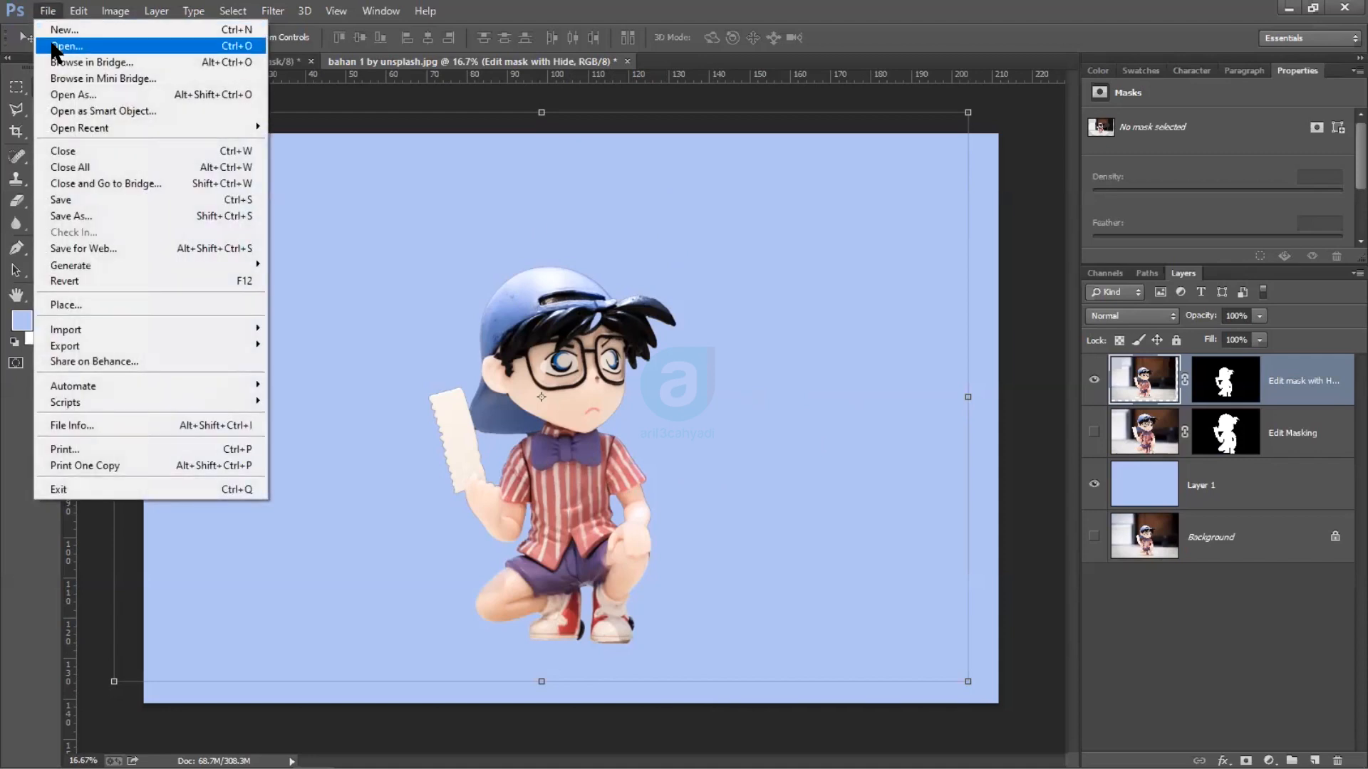
{"action": "left_click", "coordinate": [57, 45]}
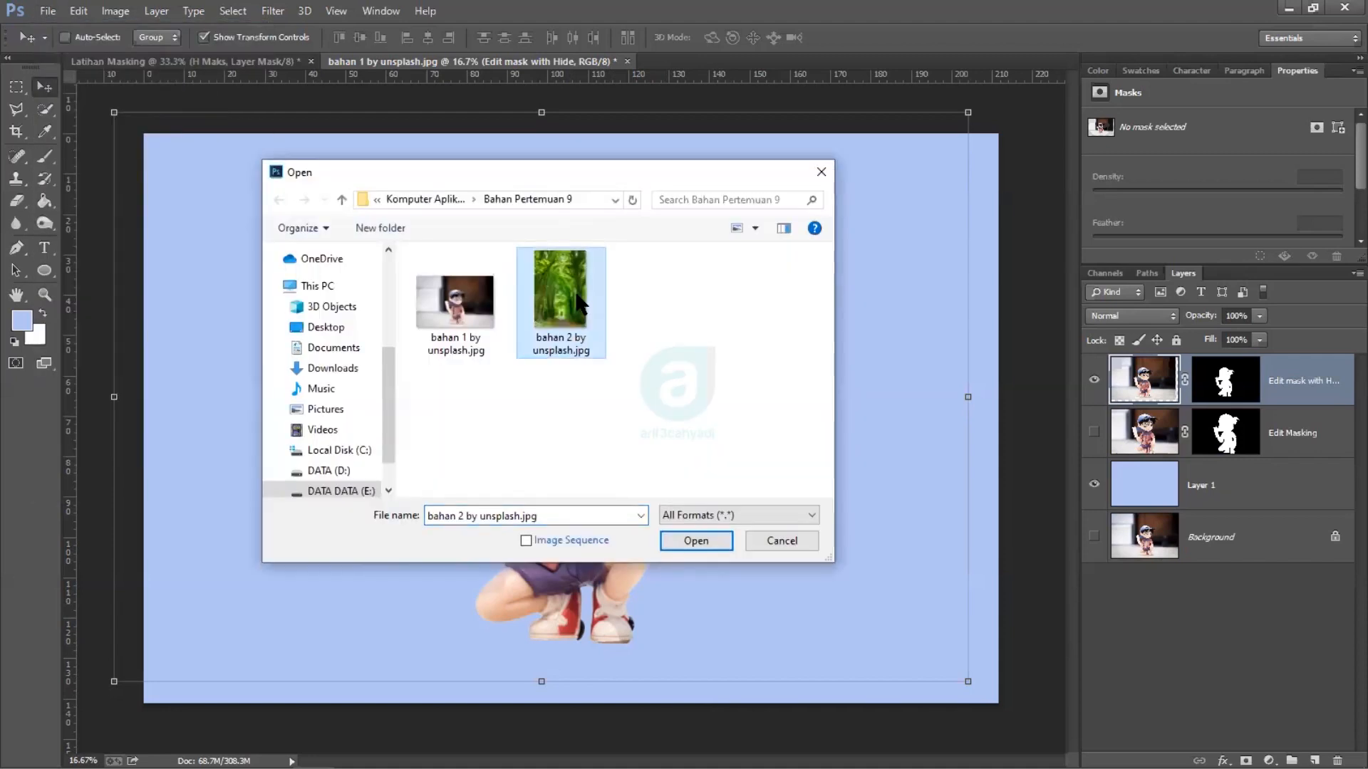
{"action": "left_click", "coordinate": [685, 541]}
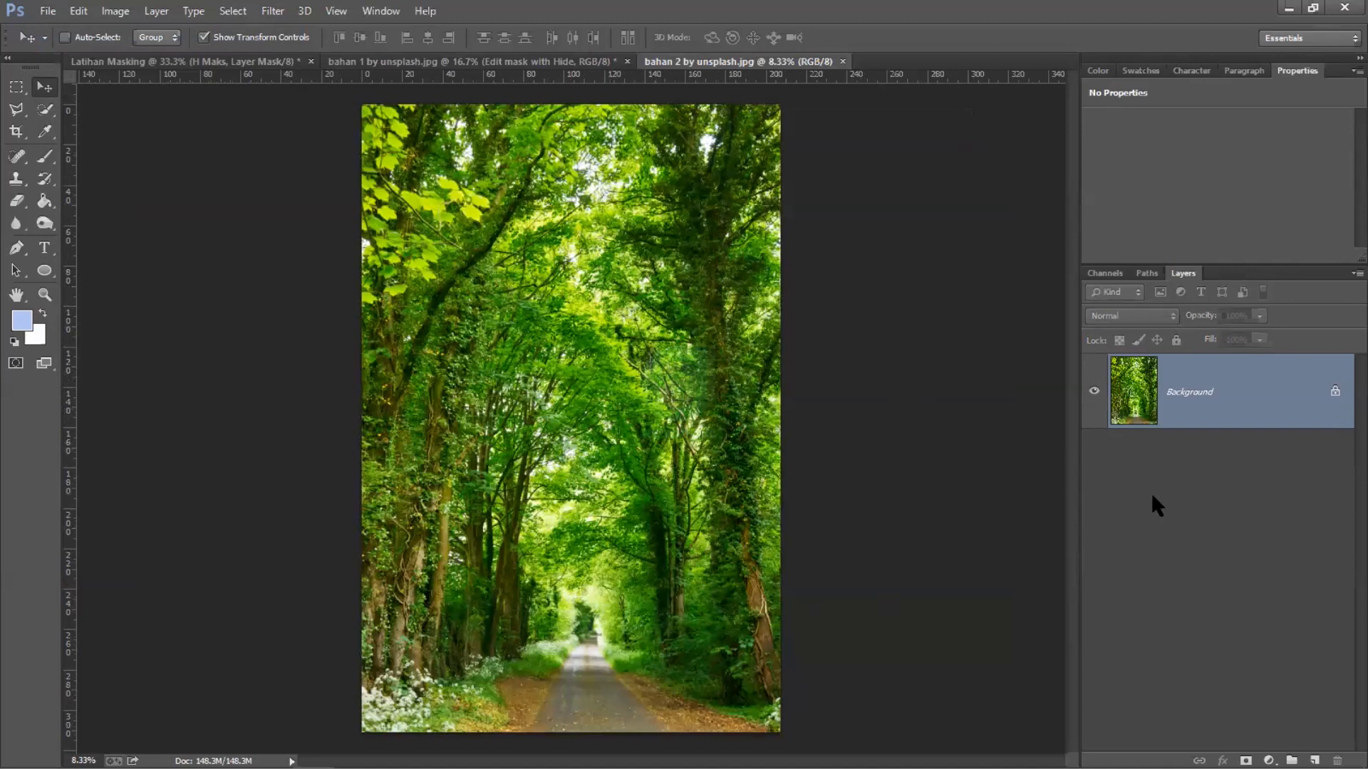
Step: Duplicate the forest Background layer as "Objek Mask" and hide the original Background
{"action": "right_click", "coordinate": [1207, 411]}
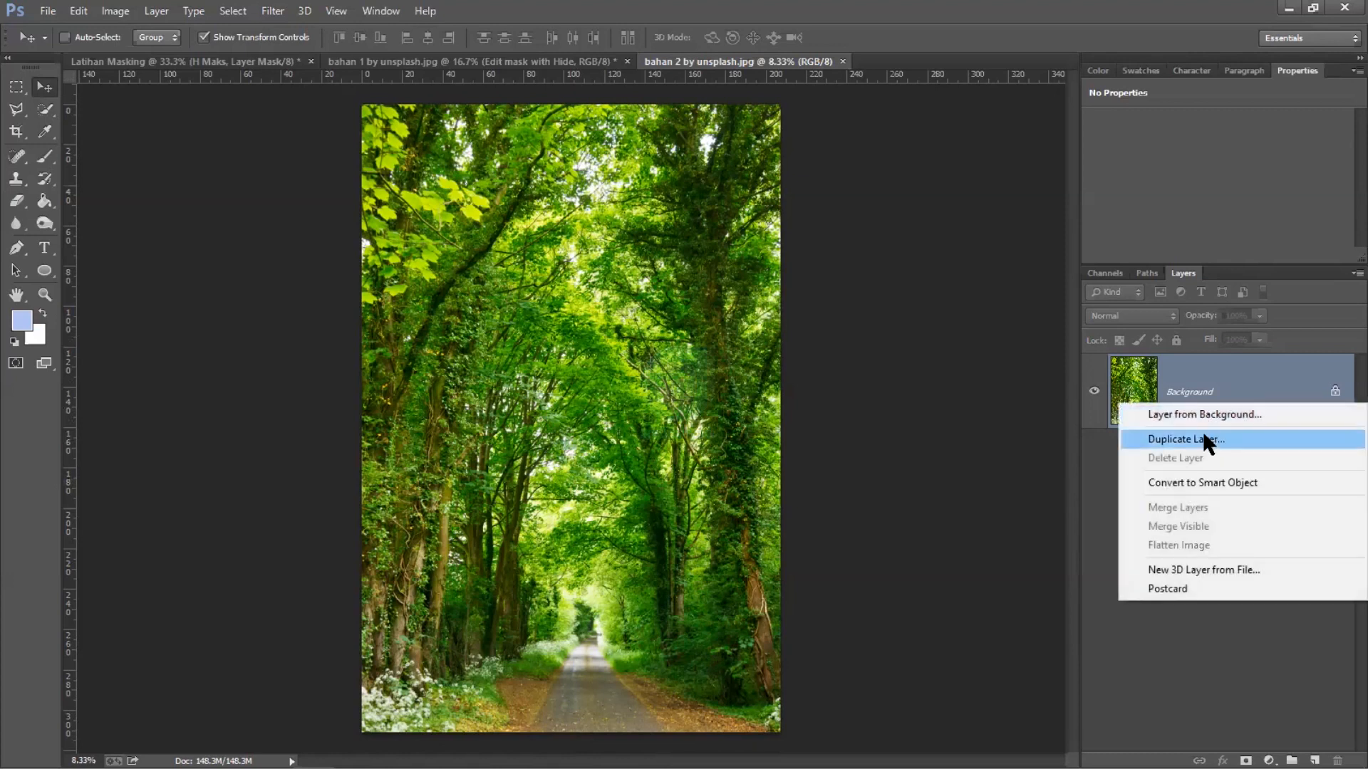
{"action": "left_click", "coordinate": [1203, 435]}
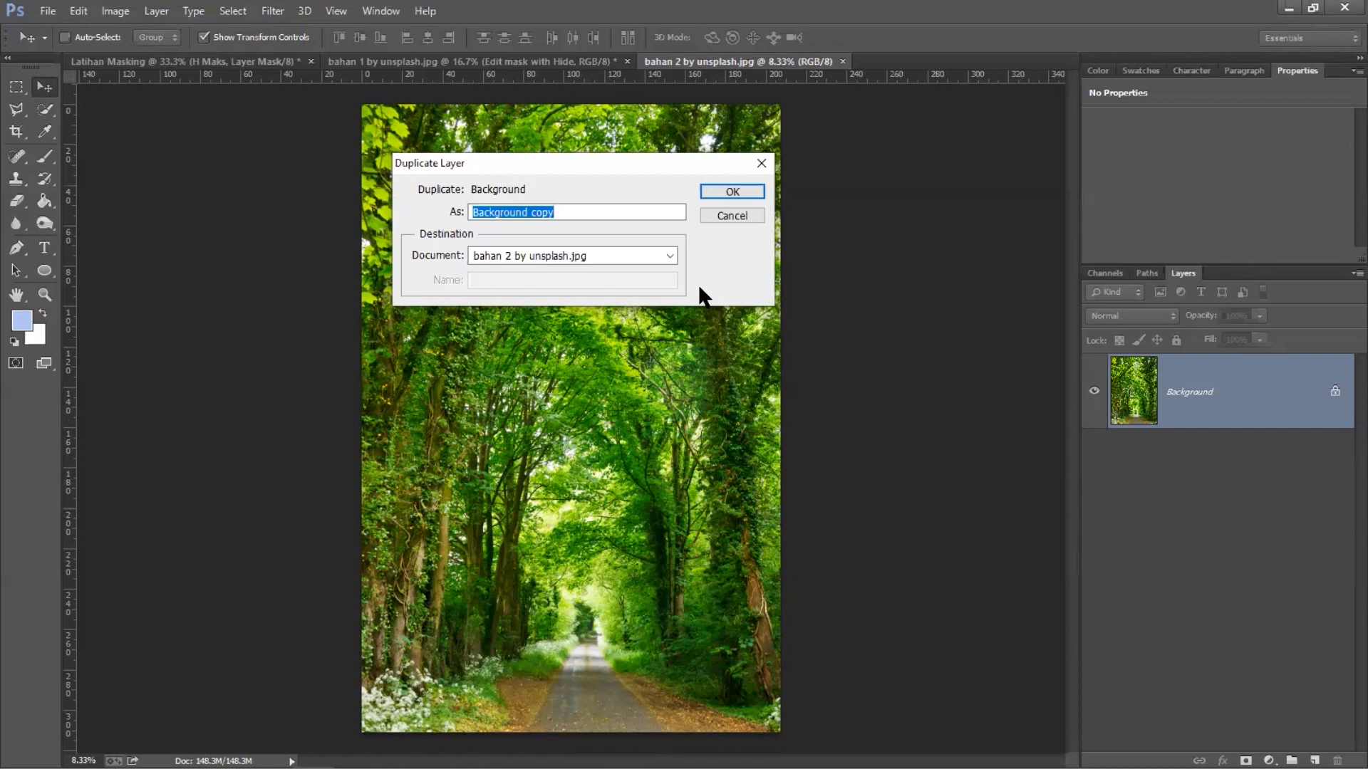
{"action": "type", "text": "Objek Mask"}
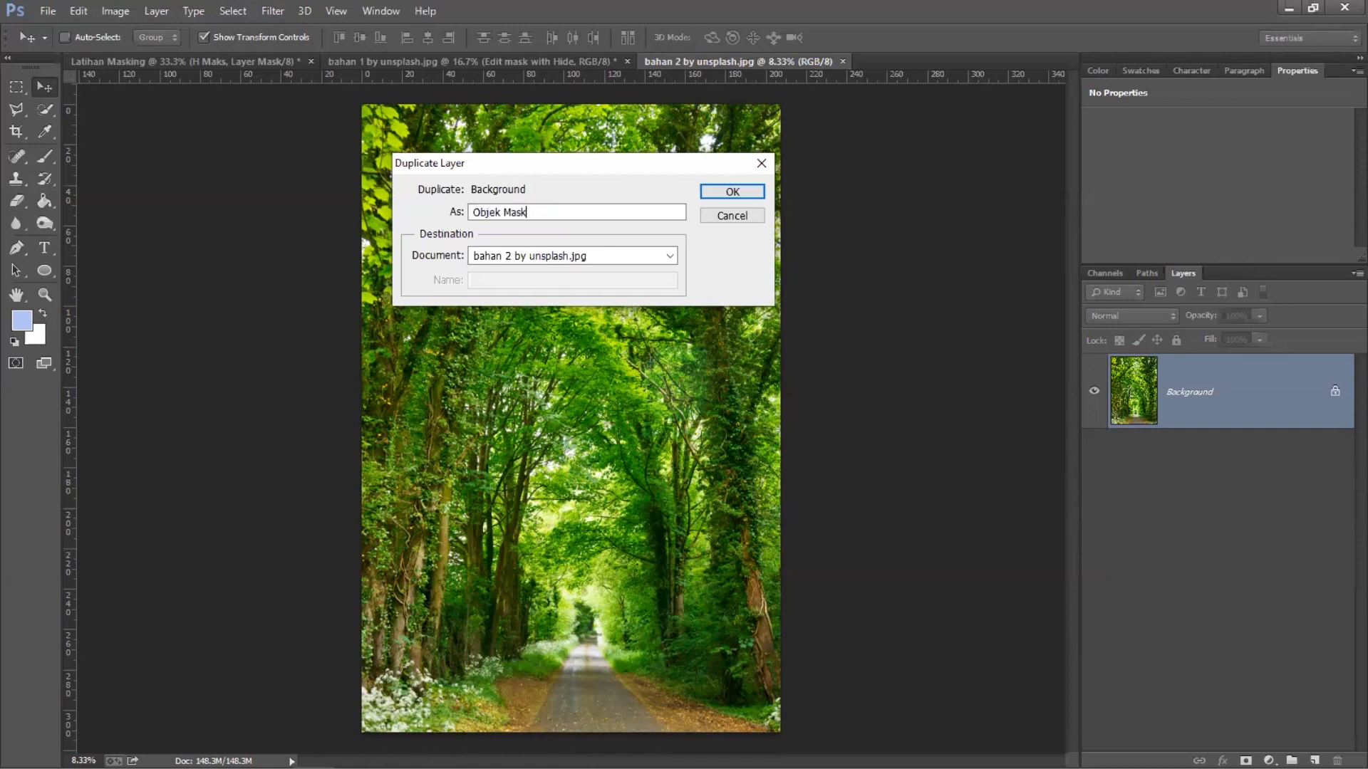
{"action": "left_click", "coordinate": [759, 186]}
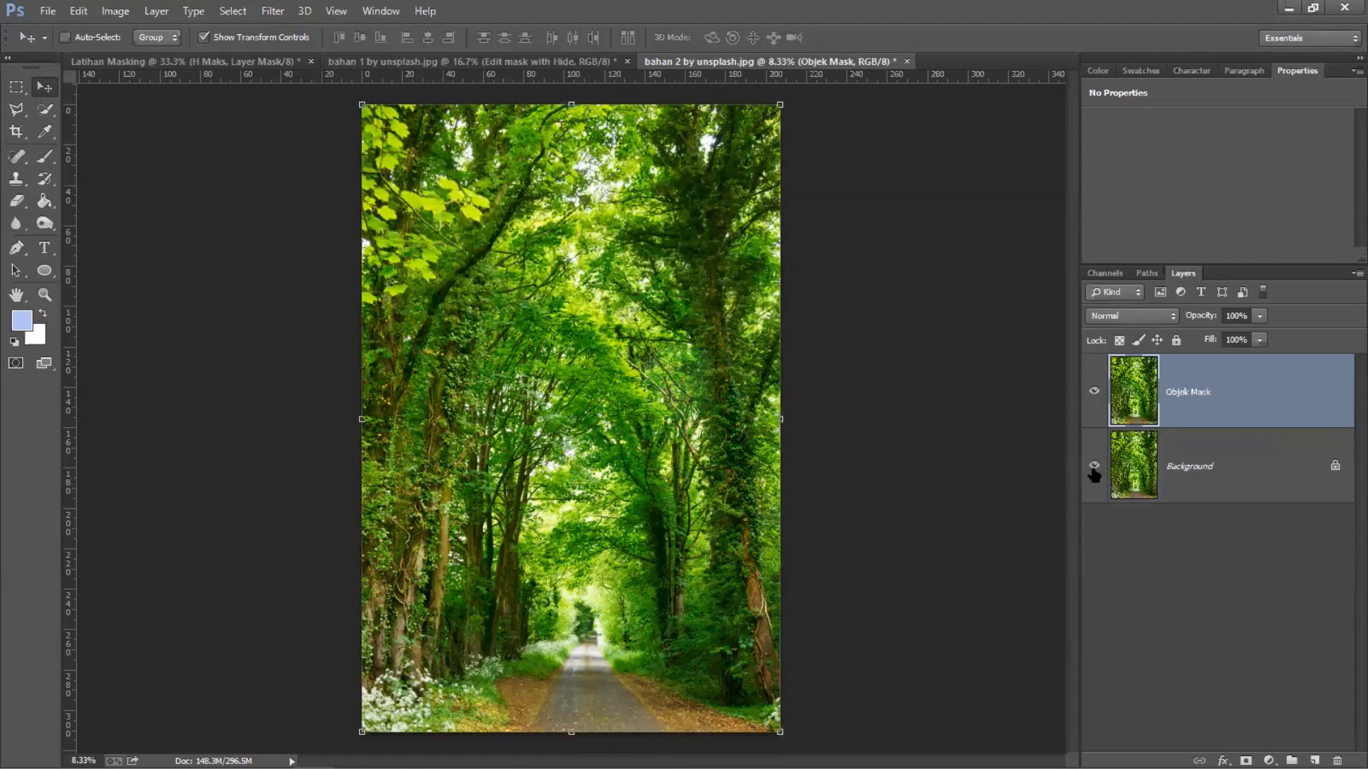
{"action": "left_click", "coordinate": [1092, 394]}
{"action": "left_click", "coordinate": [1092, 392]}
Step: Set the foreground color to black #000000 and draw a circle about 4858 px wide with the Ellipse tool over the upper forest
{"action": "left_click", "coordinate": [46, 265]}
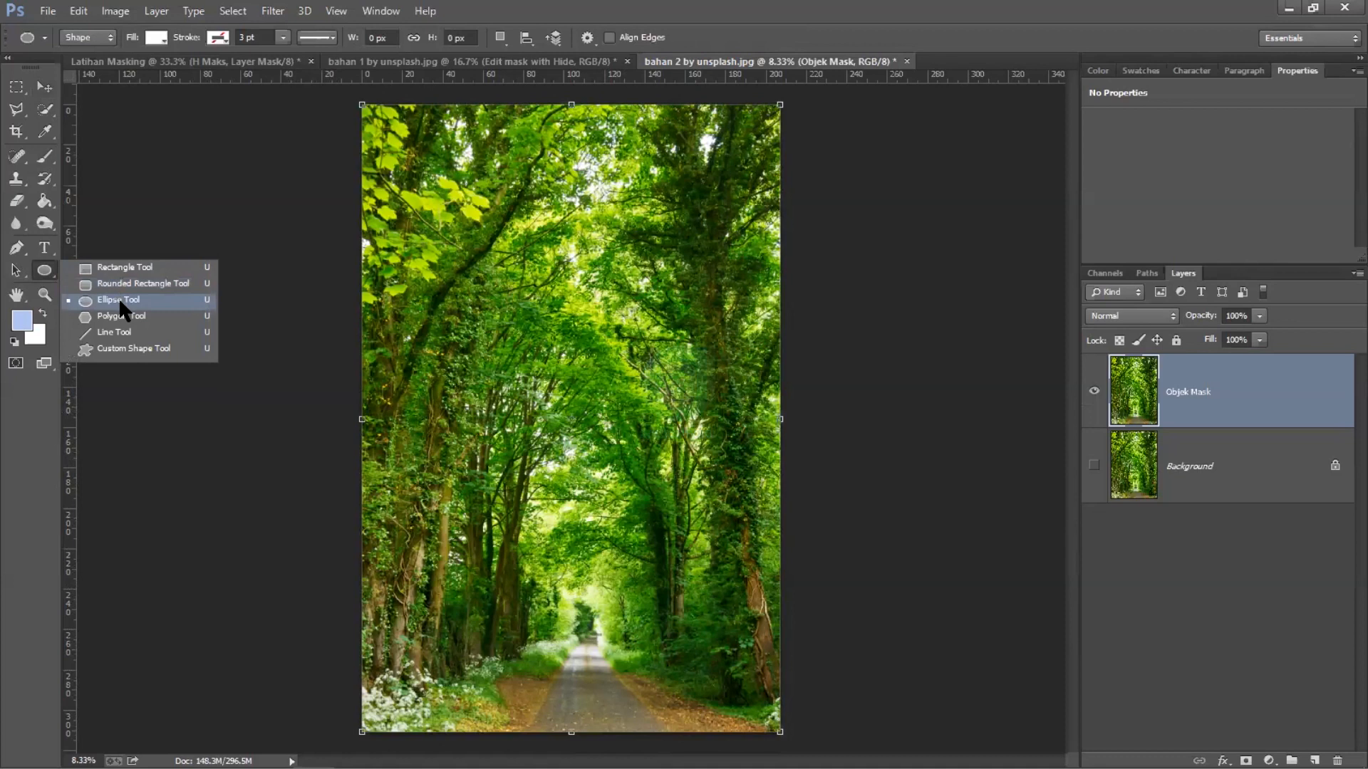
{"action": "left_click", "coordinate": [118, 299]}
{"action": "left_click", "coordinate": [22, 320]}
{"action": "left_click", "coordinate": [475, 425]}
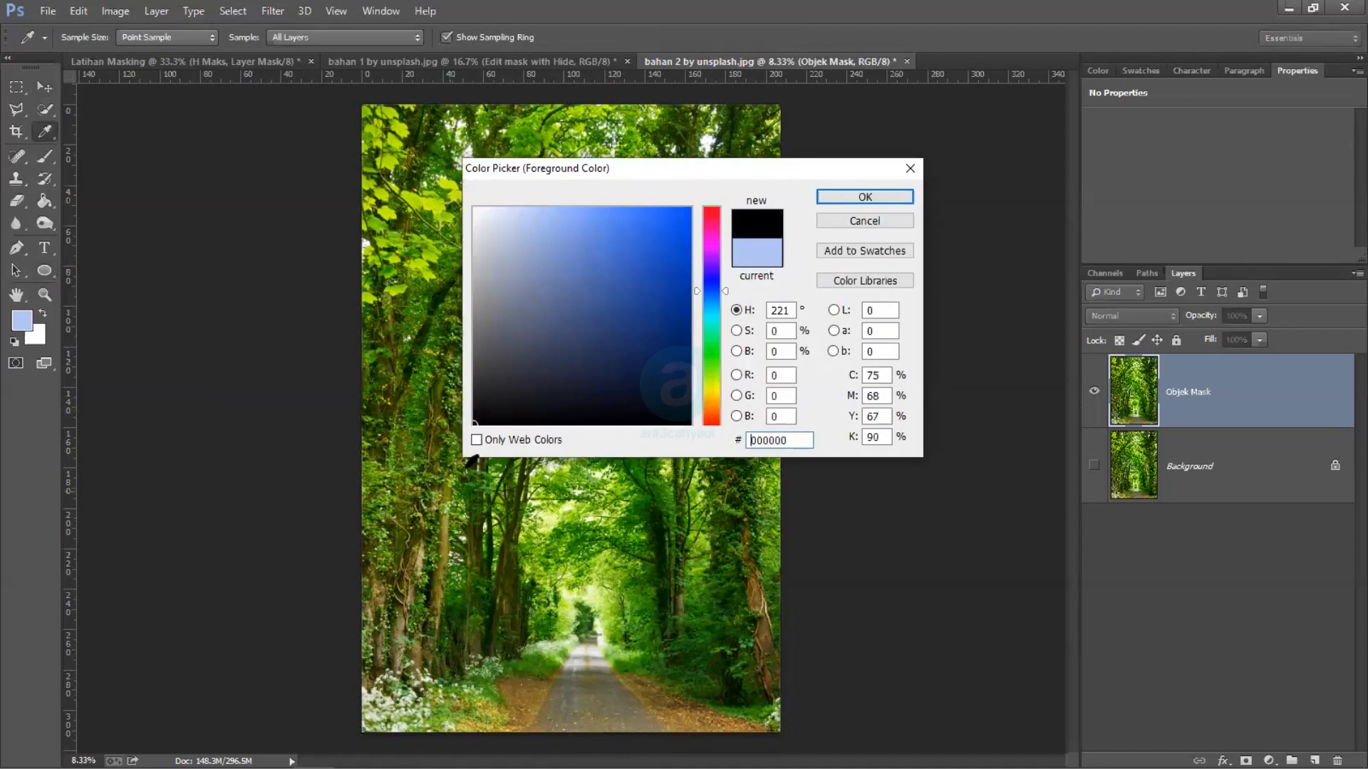
{"action": "left_click", "coordinate": [837, 191]}
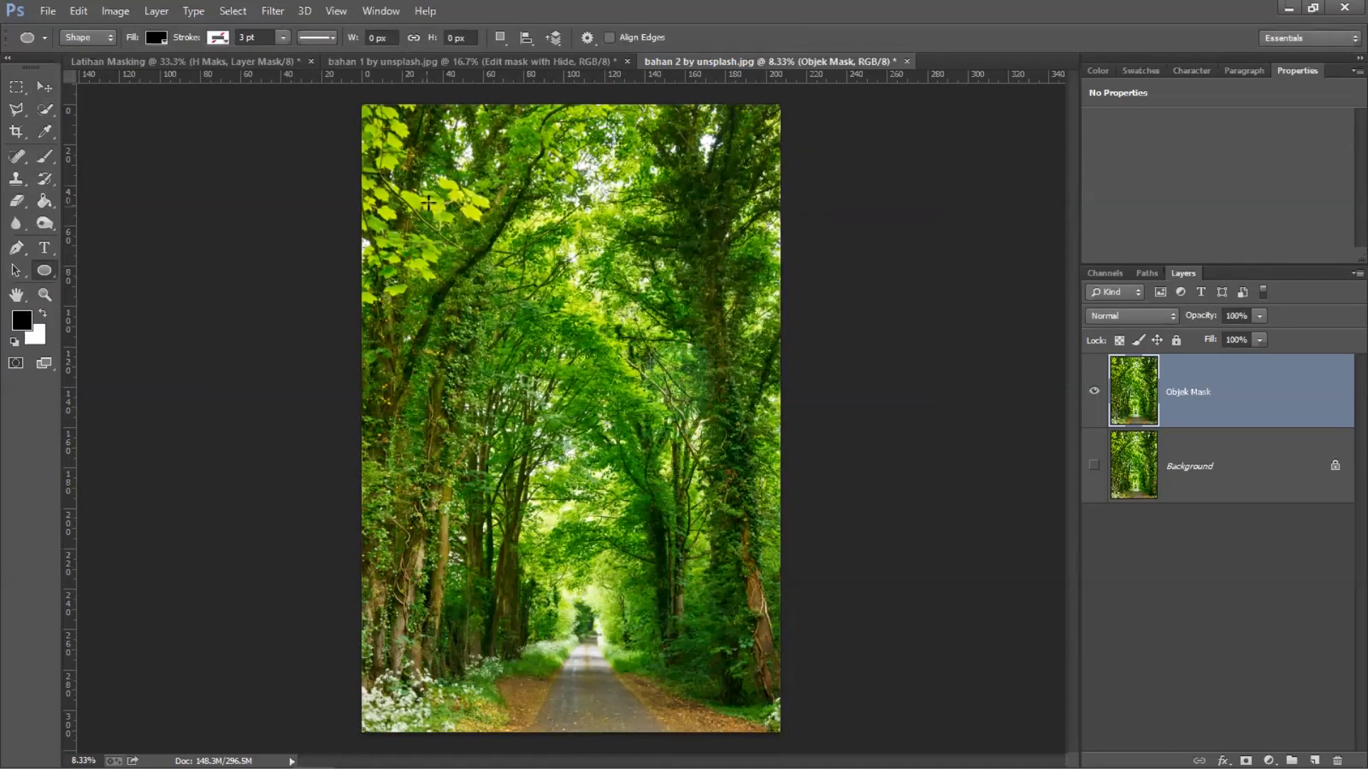
{"action": "left_click_drag", "start_coordinate": [426, 142], "coordinate": [772, 492]}
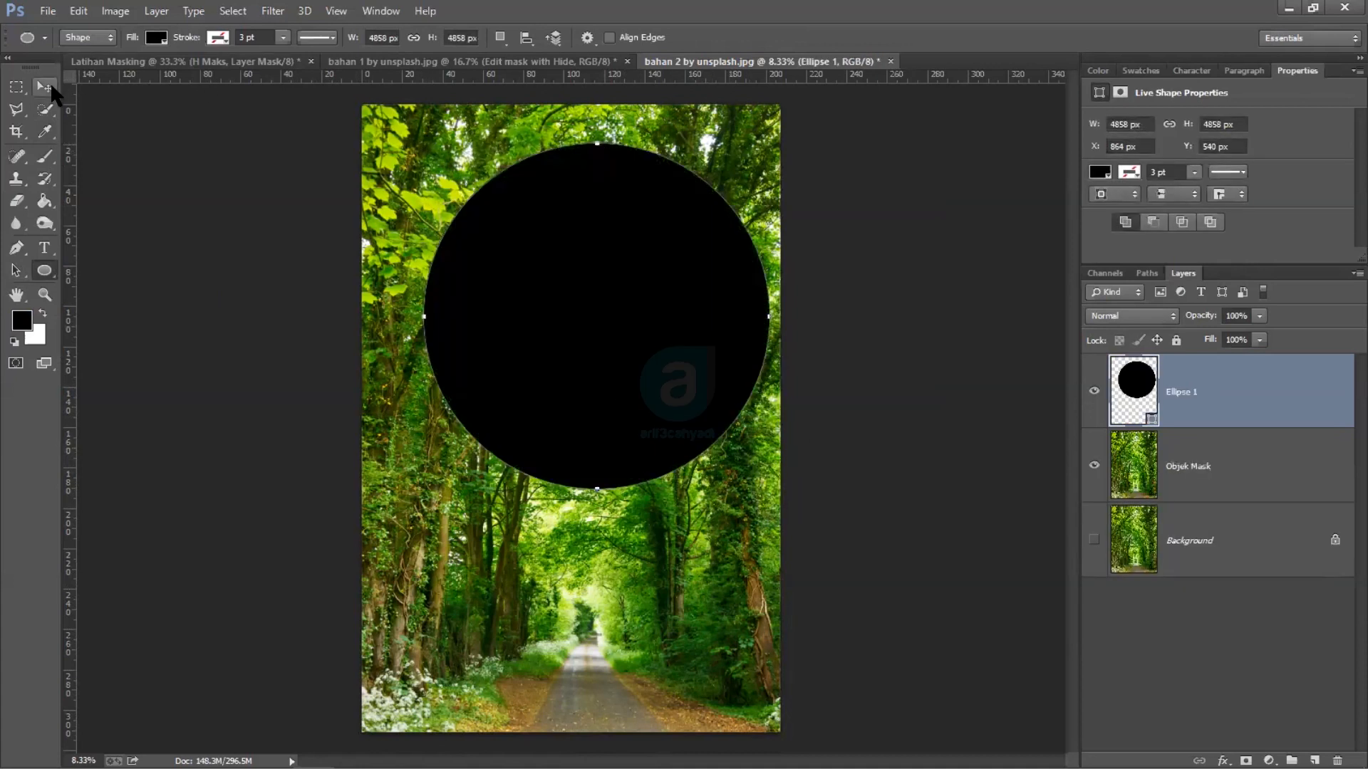
Step: Move the black circle to about X 540 px, Y 552 px, centering it across the canvas's upper half
{"action": "left_click", "coordinate": [51, 87]}
{"action": "left_click_drag", "start_coordinate": [596, 315], "coordinate": [573, 309]}
{"action": "mouse_move", "coordinate": [595, 232]}
{"action": "left_mouse_down"}
{"action": "mouse_move", "coordinate": [601, 215]}
{"action": "mouse_move", "coordinate": [600, 227]}
{"action": "left_mouse_up"}
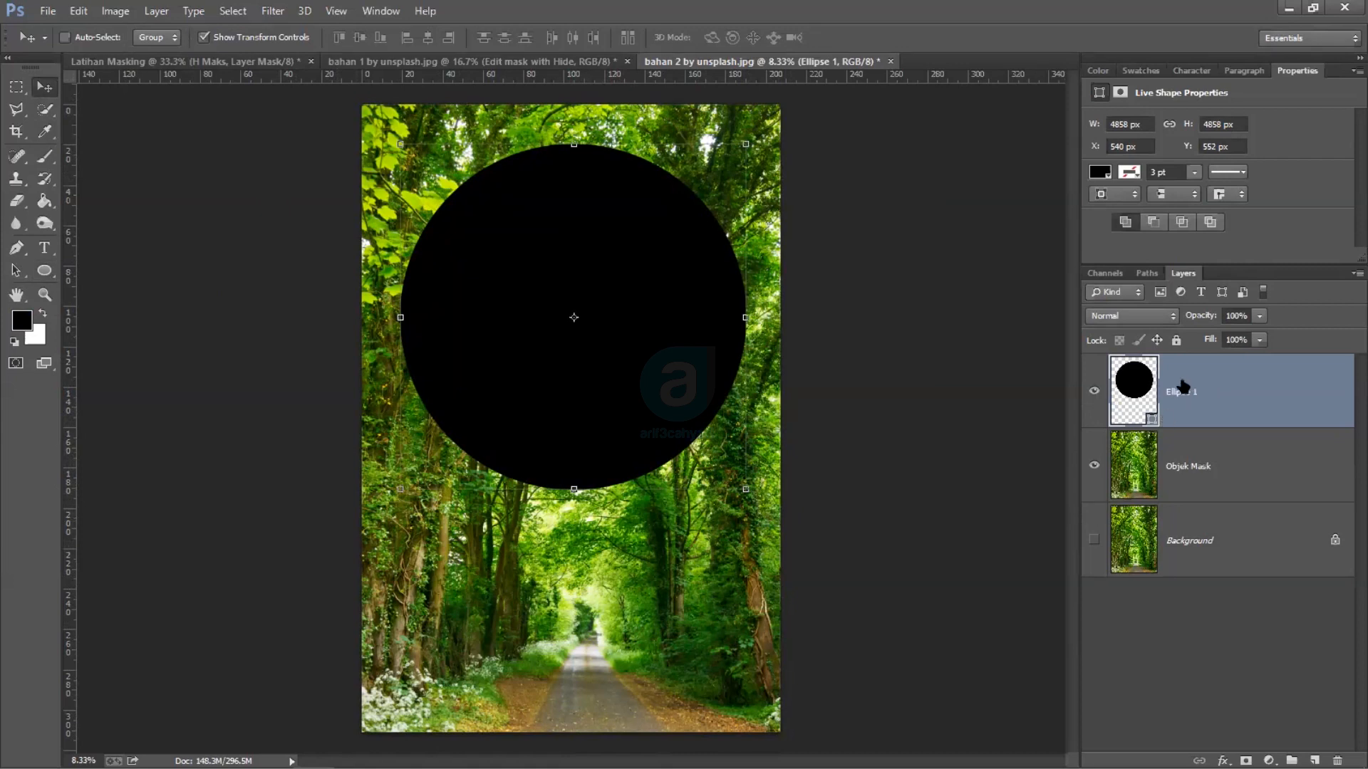
Step: Move the Objek Mask layer above the Ellipse 1 layer
{"action": "left_click", "coordinate": [1198, 478]}
{"action": "left_click_drag", "start_coordinate": [1136, 486], "coordinate": [1149, 354]}
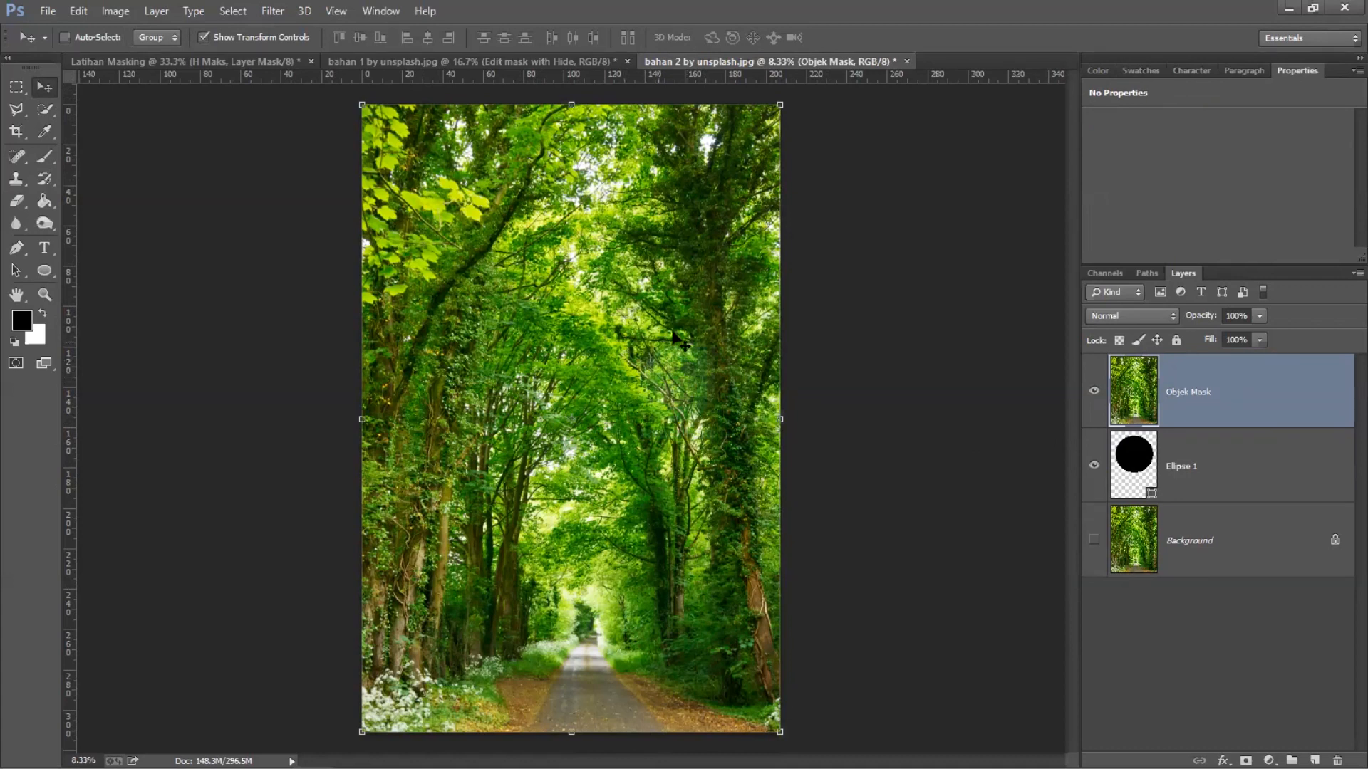
{"action": "left_click", "coordinate": [1214, 463]}
{"action": "left_click", "coordinate": [1243, 405]}
{"action": "left_click", "coordinate": [1245, 458]}
{"action": "left_click", "coordinate": [1251, 391]}
{"action": "left_click", "coordinate": [1252, 463]}
{"action": "left_click", "coordinate": [1258, 402]}
Step: Clip the Objek Mask layer to the circle with a clipping mask, and select the Ellipse 1 layer
{"action": "right_click", "coordinate": [1203, 388]}
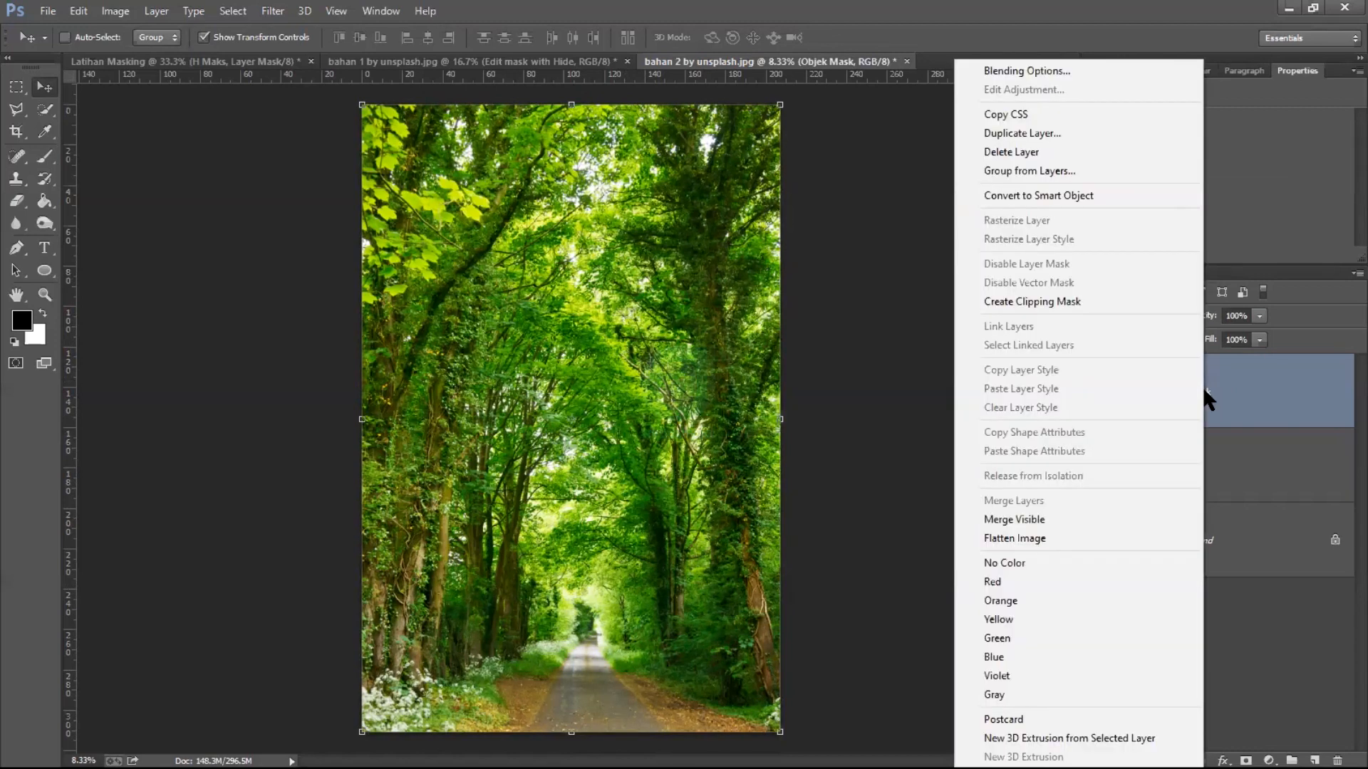
{"action": "left_click", "coordinate": [1106, 304]}
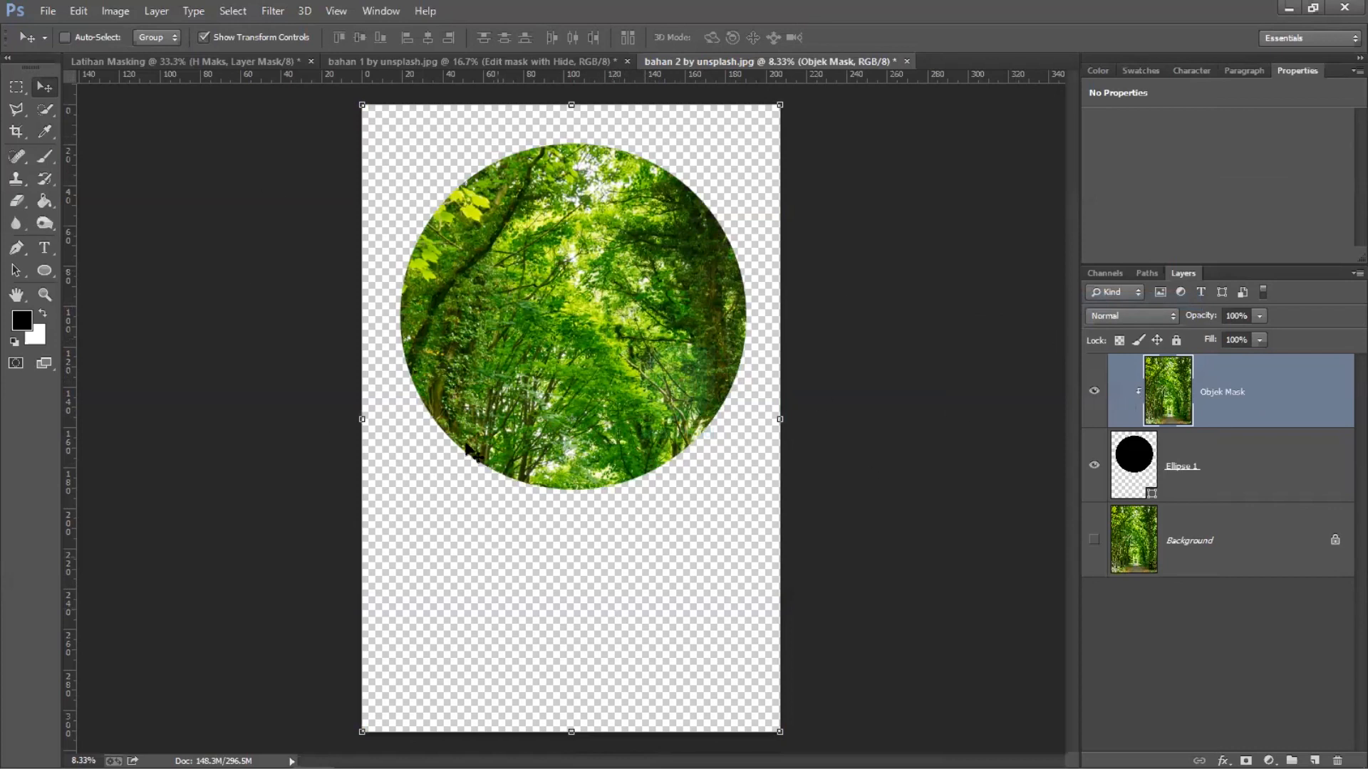
{"action": "left_click", "coordinate": [1129, 471]}
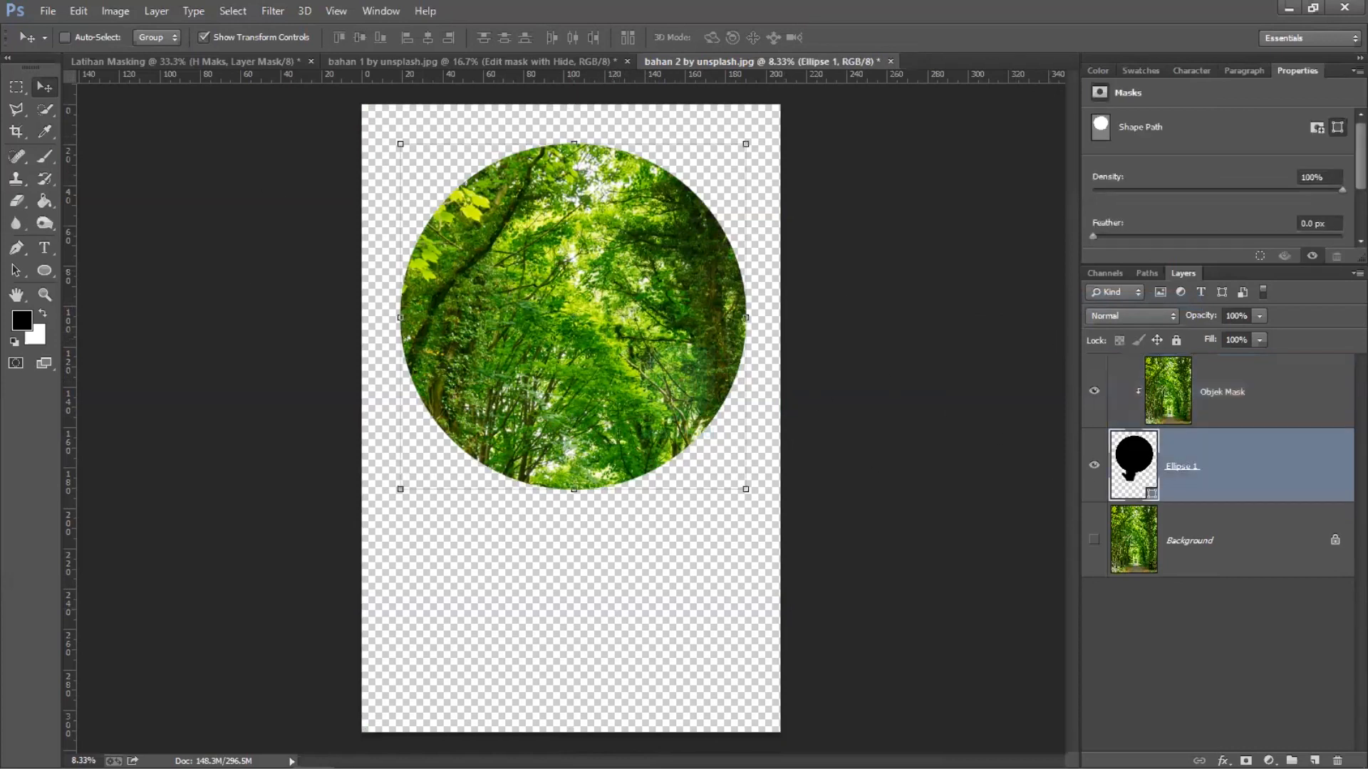
Step: Move the circle of the Ellipse 1 layer to the canvas's lower half, over the forest road, keeping it horizontally centered
{"action": "left_click_drag", "start_coordinate": [553, 296], "coordinate": [428, 154]}
{"action": "left_click_drag", "start_coordinate": [419, 158], "coordinate": [699, 183]}
{"action": "left_click_drag", "start_coordinate": [664, 401], "coordinate": [667, 526]}
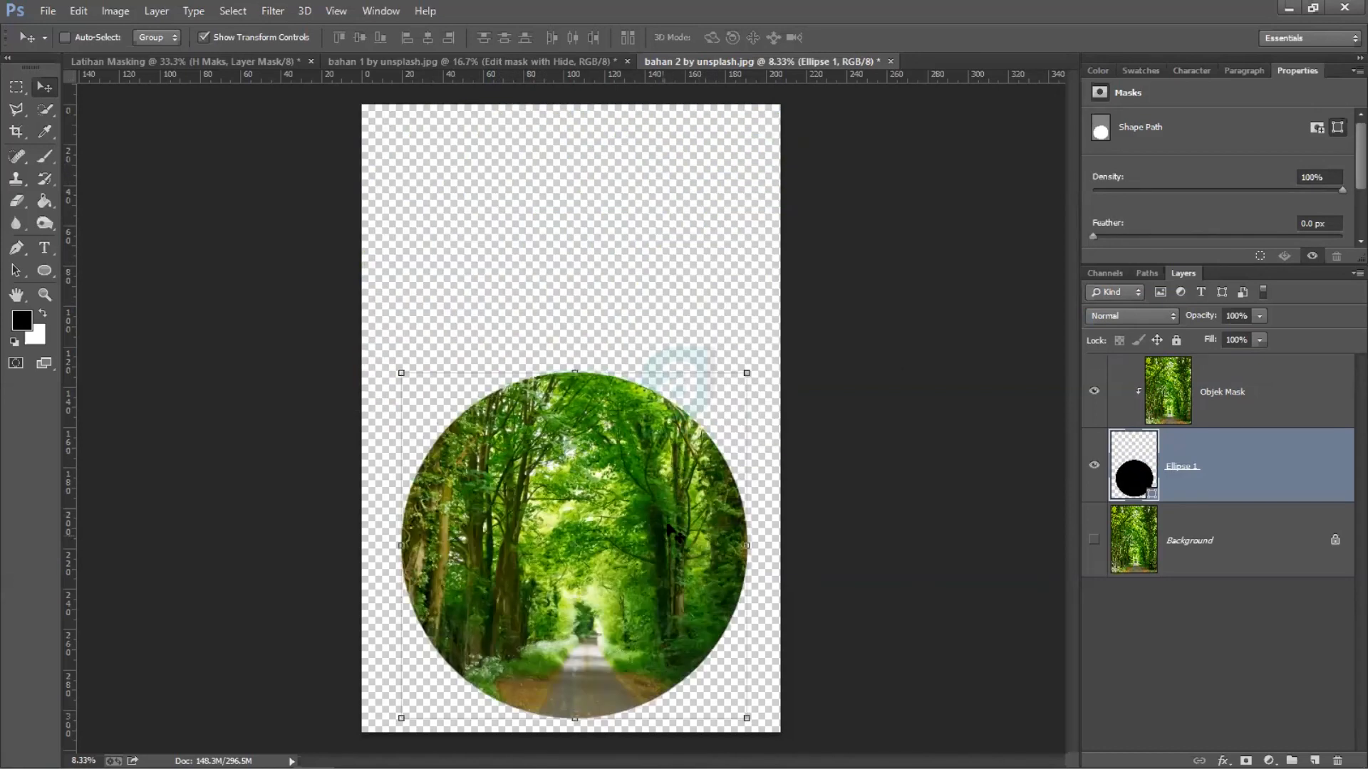
Step: Duplicate the Background layer as Objek Mask 2 and place it, made visible, at the top of the layer stack
{"action": "left_click", "coordinate": [1235, 546]}
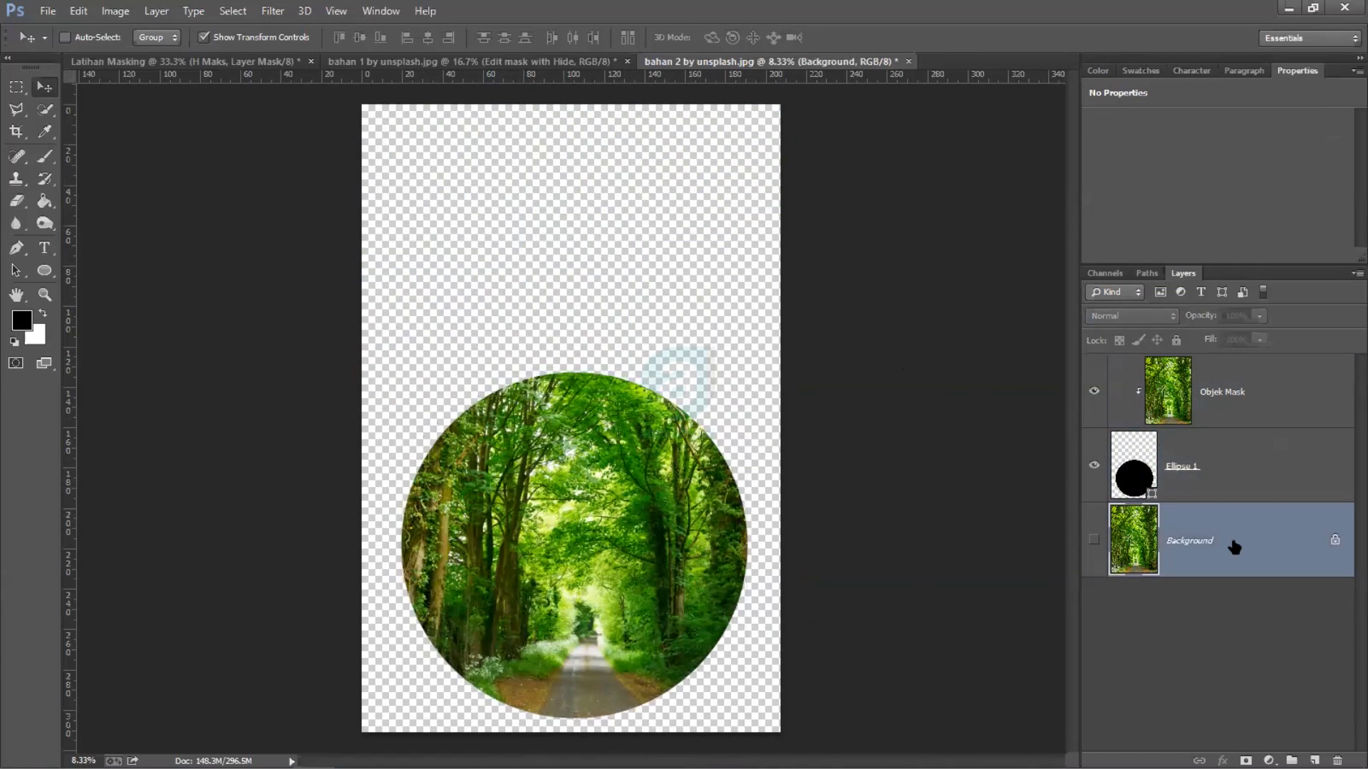
{"action": "right_click", "coordinate": [1193, 541]}
{"action": "left_click", "coordinate": [1195, 570]}
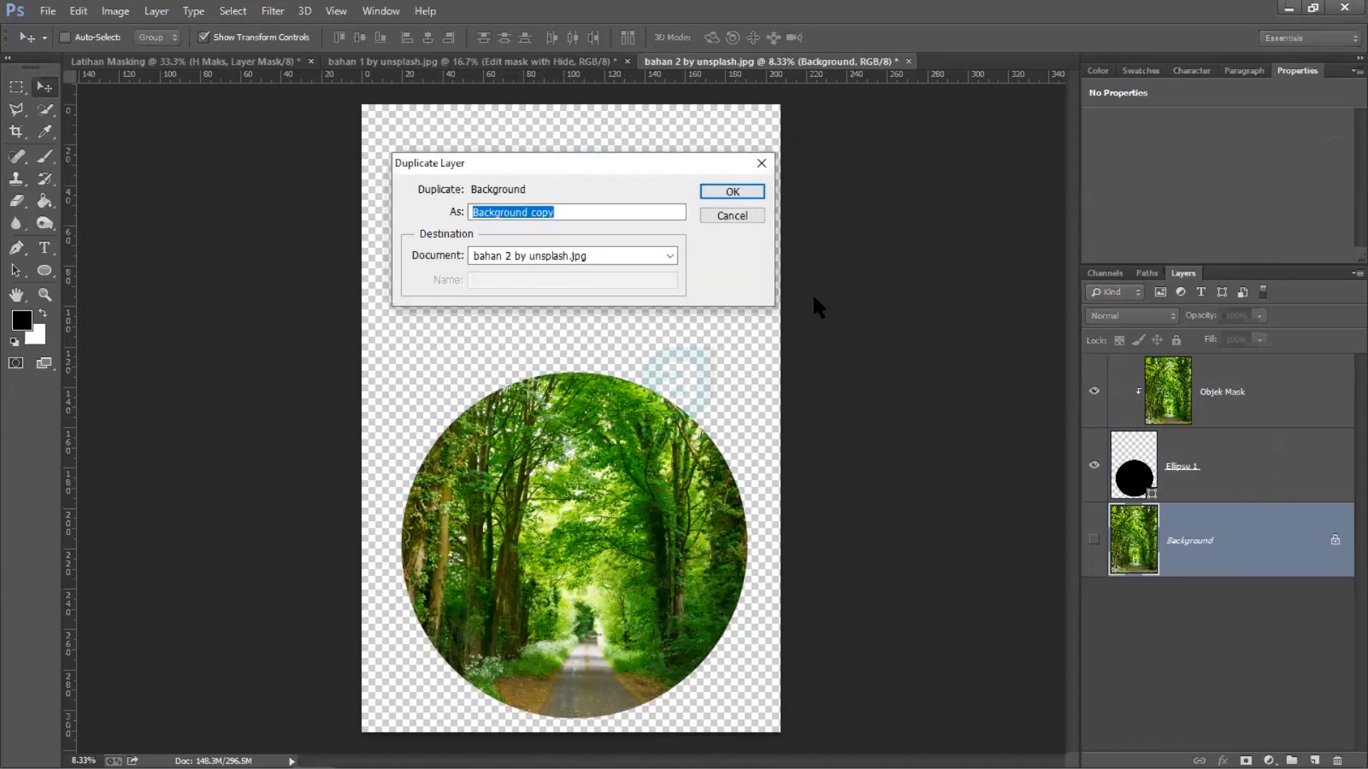
{"action": "type", "text": "Obe"}
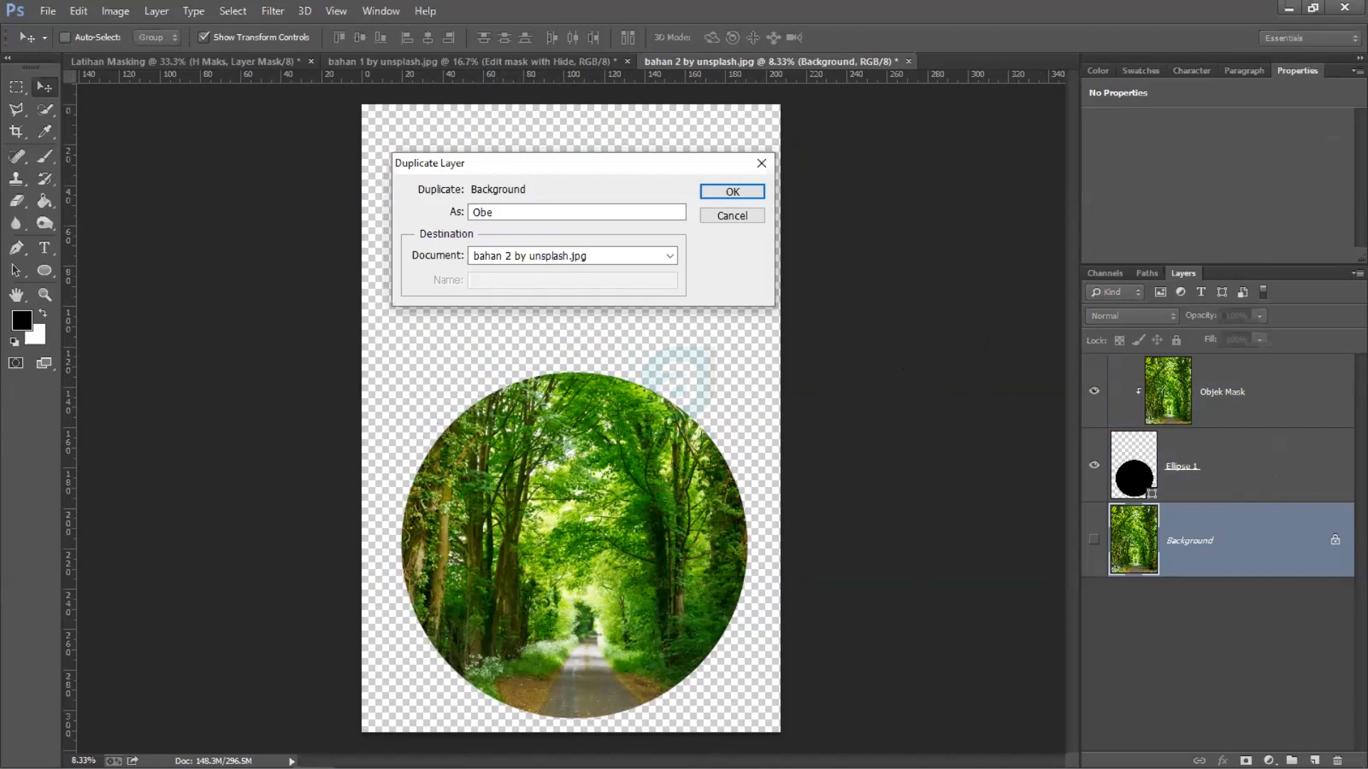
{"action": "key", "text": "BackSpace"}
{"action": "type", "text": "jek Mask 2"}
{"action": "left_click", "coordinate": [731, 196]}
{"action": "left_click_drag", "start_coordinate": [1179, 564], "coordinate": [1207, 356]}
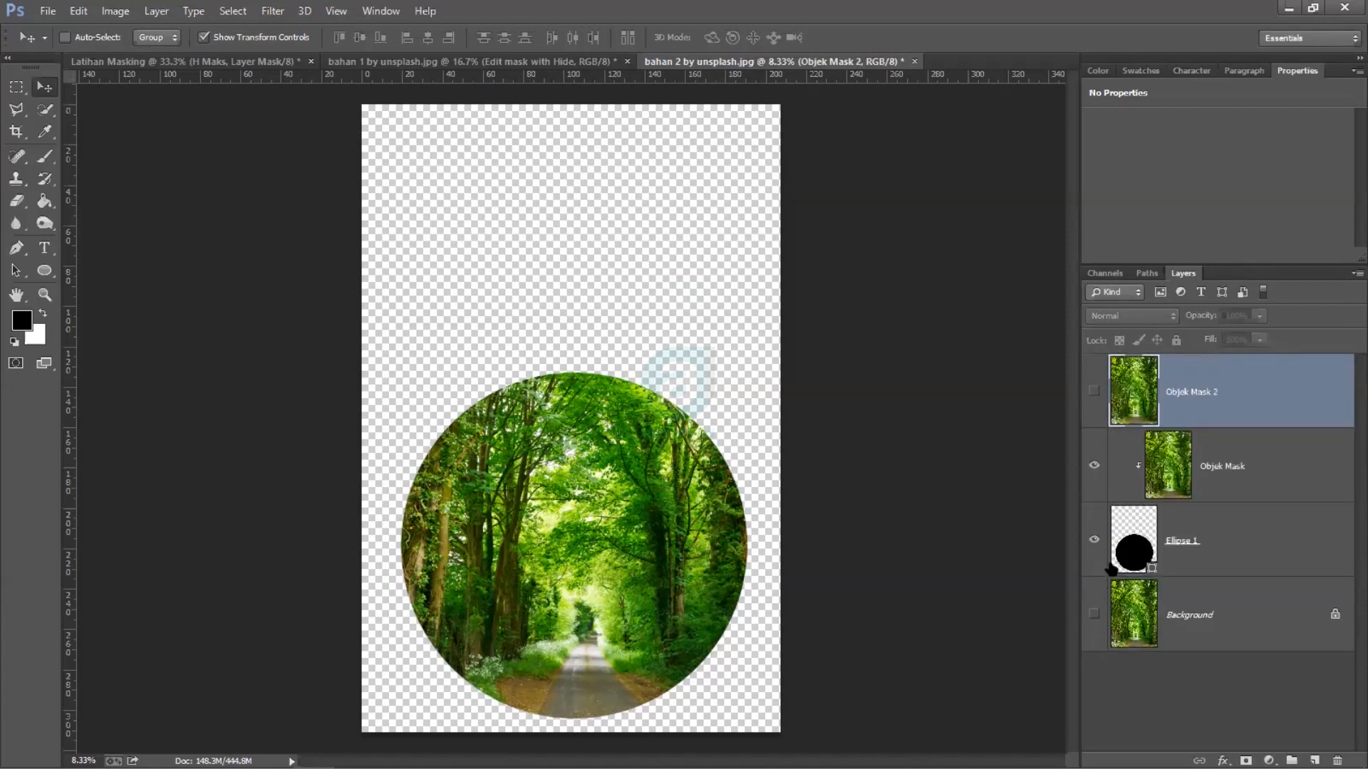
{"action": "left_click", "coordinate": [1094, 393]}
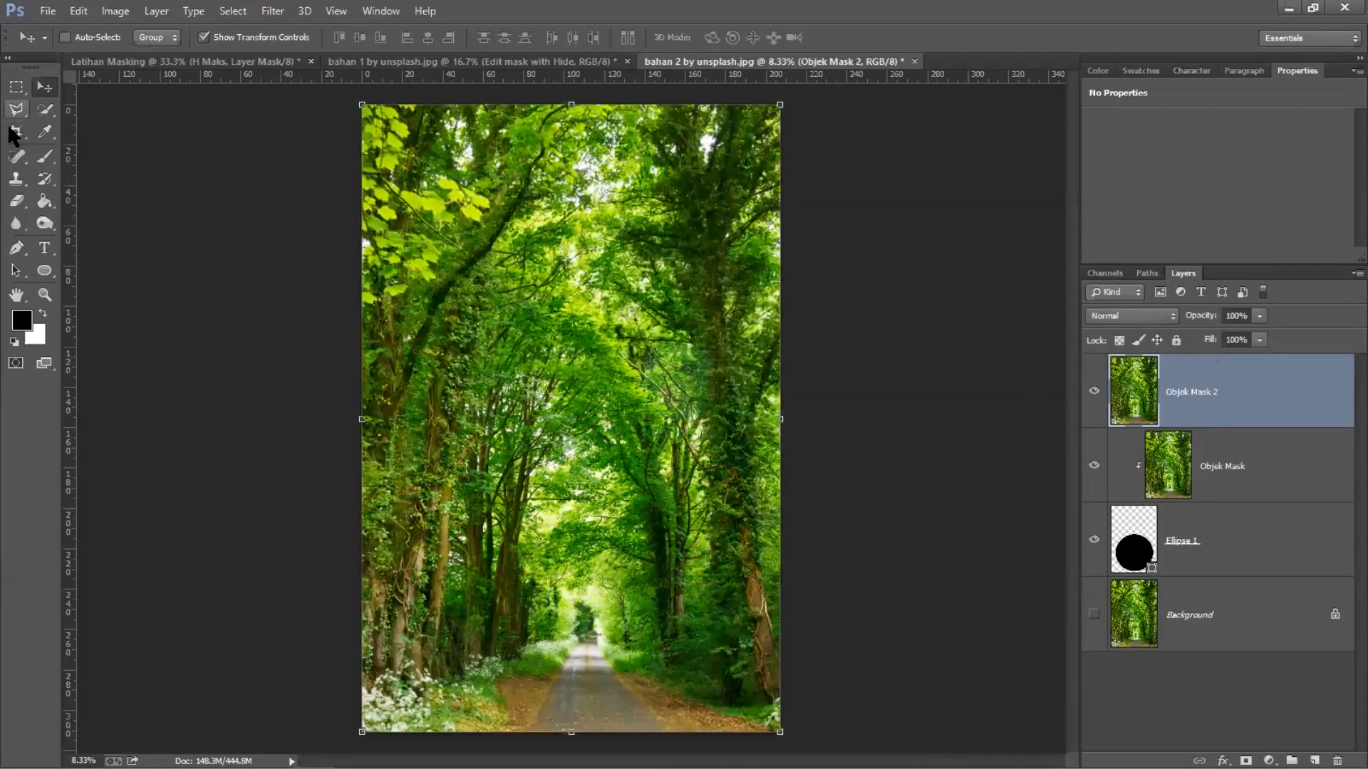
Step: Add the black text TREES in Bebas Neue, scaled to about 2743 pt, across the upper part of the forest photo
{"action": "left_click", "coordinate": [45, 248]}
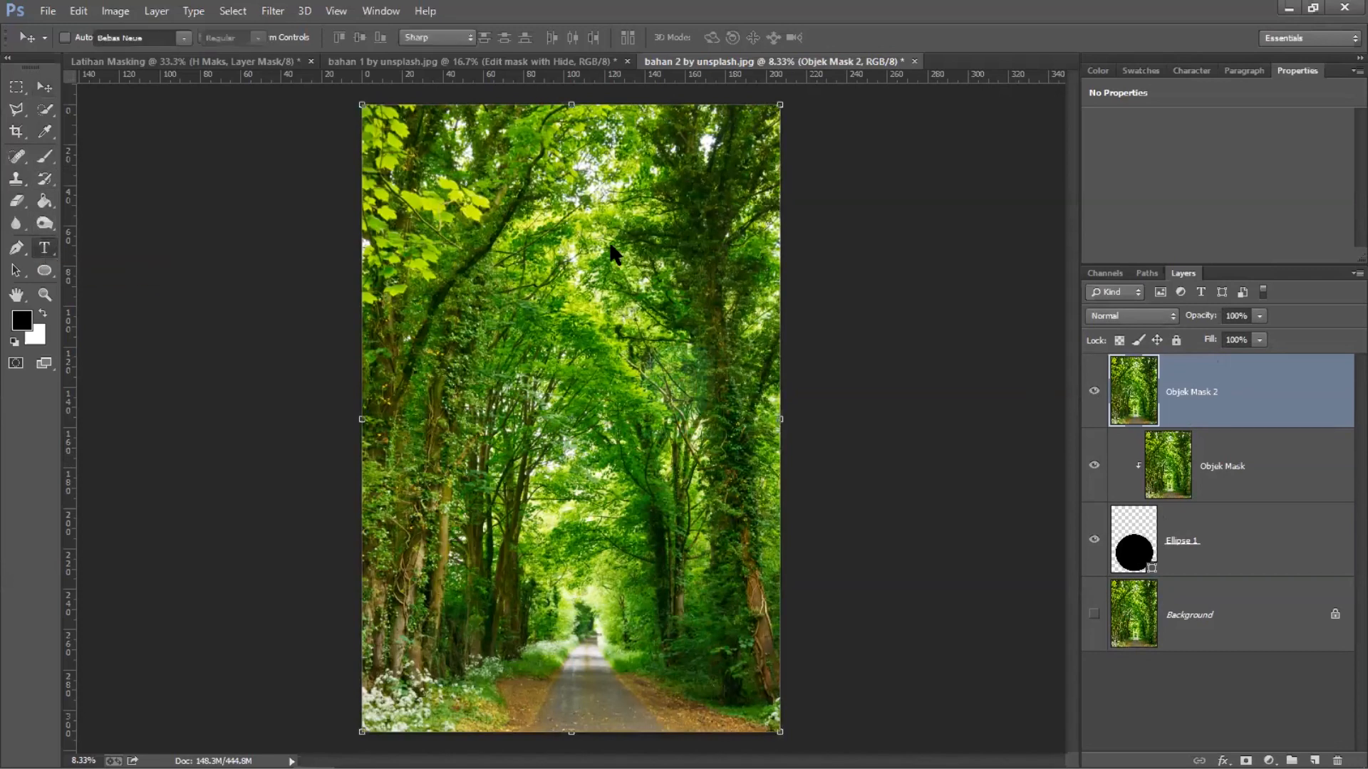
{"action": "left_click", "coordinate": [435, 270]}
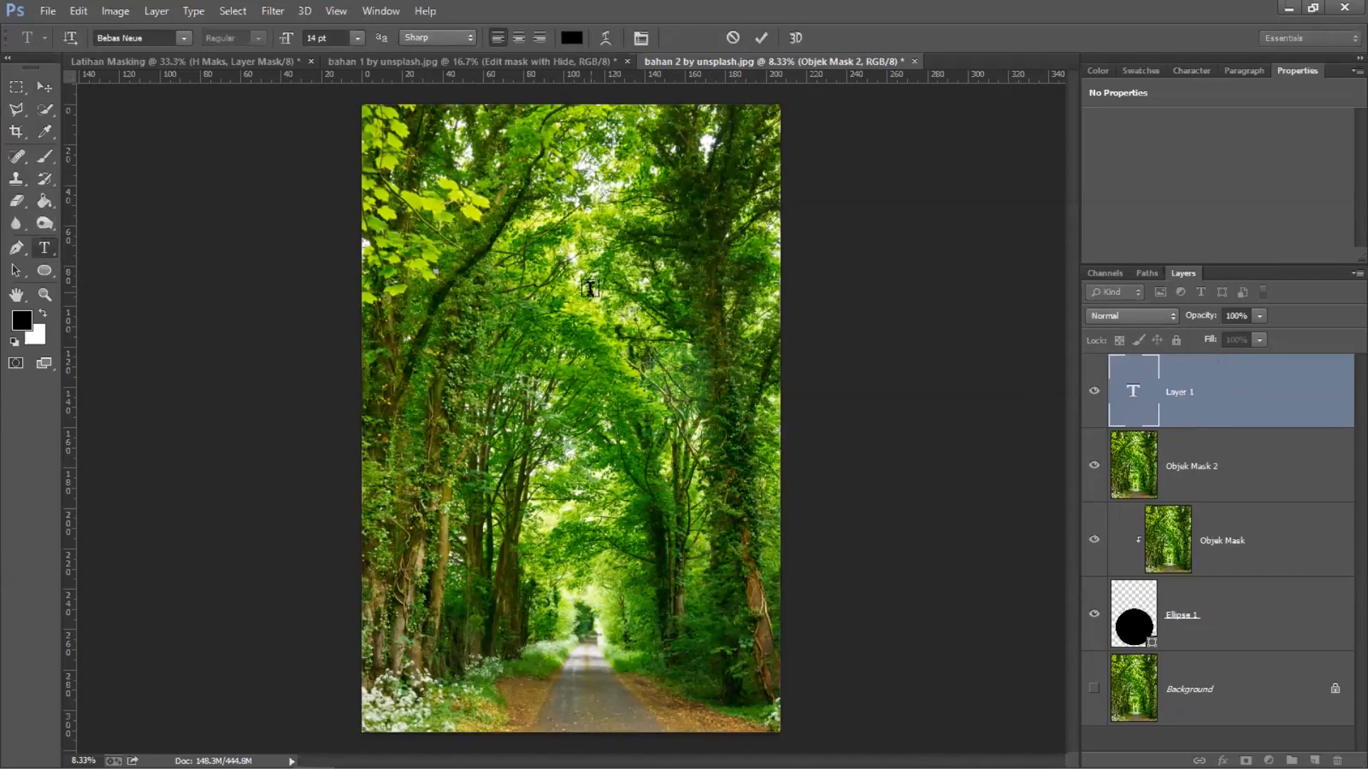
{"action": "left_click", "coordinate": [44, 86]}
{"action": "key", "text": "ctrl+t"}
{"action": "left_click_drag", "start_coordinate": [439, 275], "coordinate": [801, 485]}
{"action": "key", "text": "Return"}
{"action": "left_click_drag", "start_coordinate": [673, 376], "coordinate": [620, 273]}
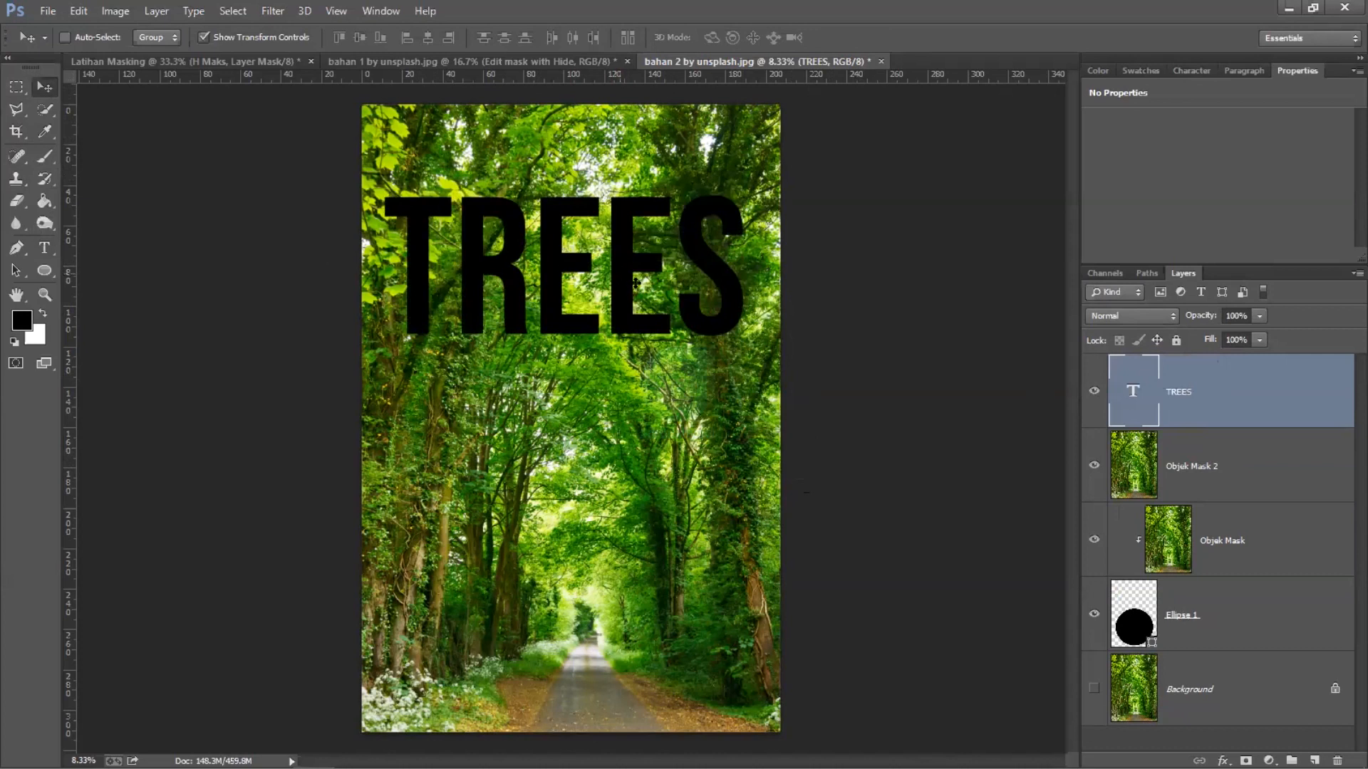
{"action": "left_click", "coordinate": [56, 238]}
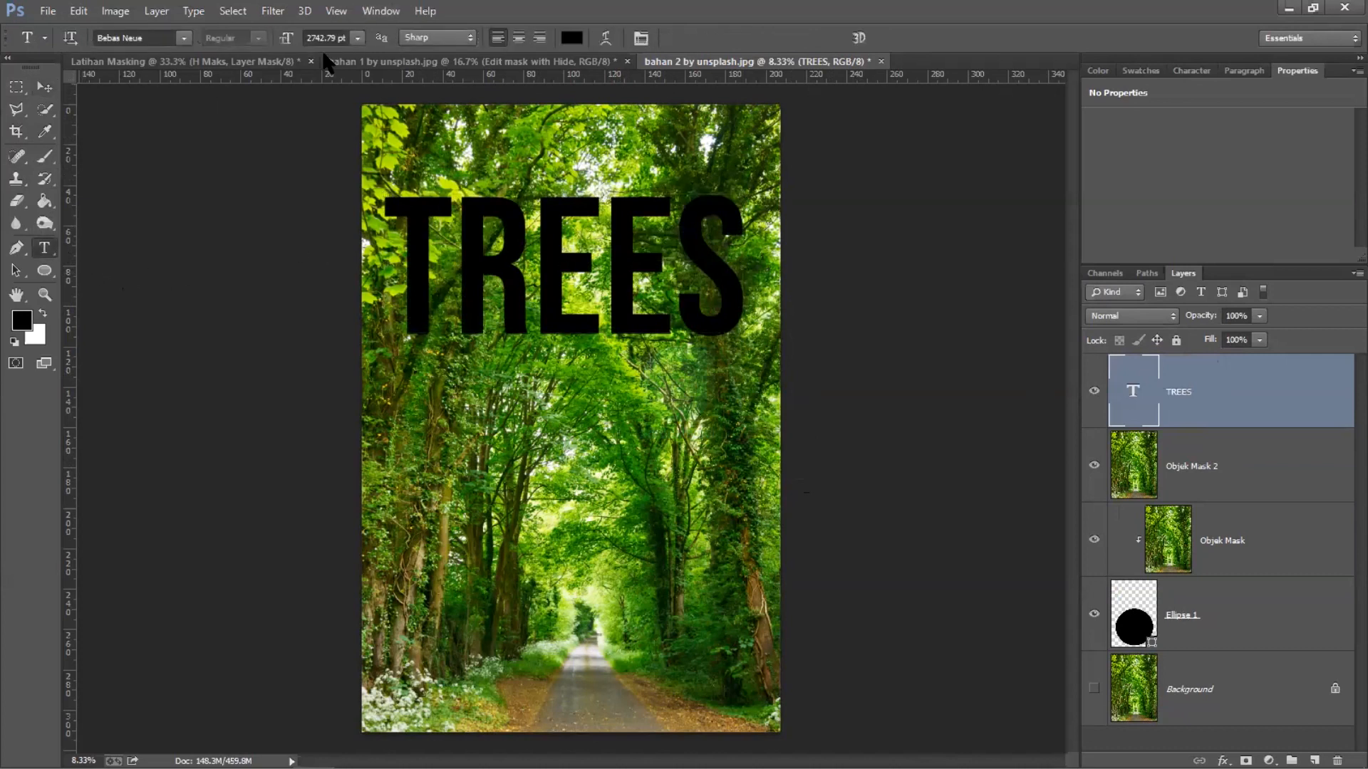
{"action": "left_click", "coordinate": [358, 39]}
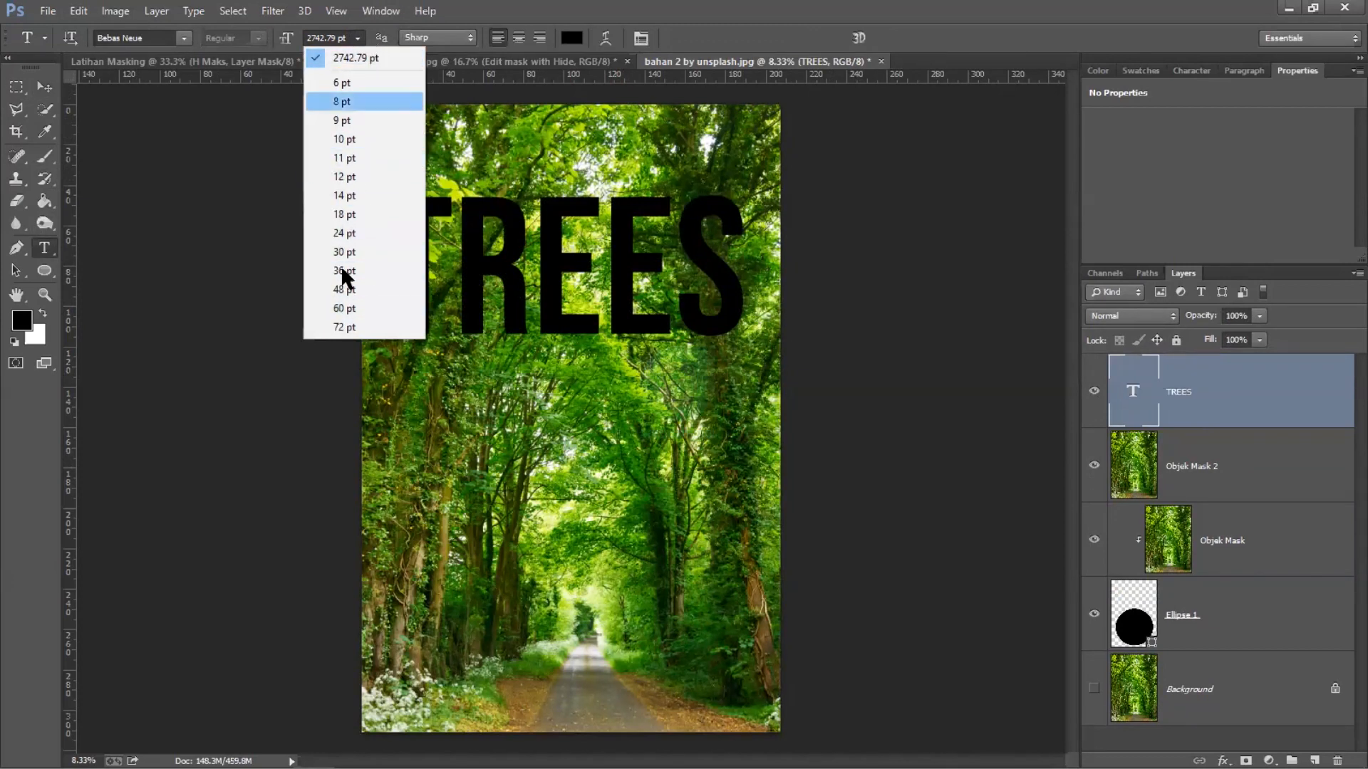
{"action": "left_click", "coordinate": [357, 40]}
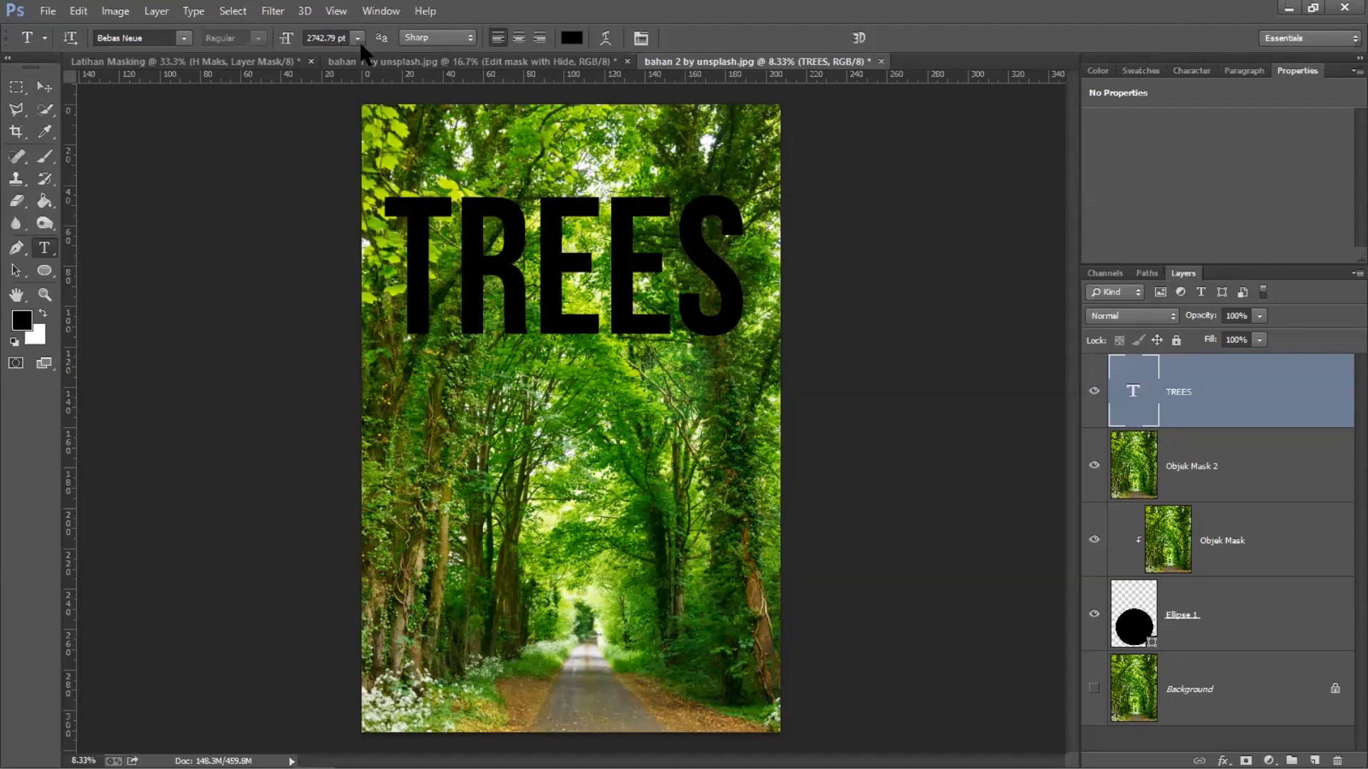
Step: Move the TREES text up near the canvas's upper edge, centered horizontally
{"action": "left_click", "coordinate": [53, 90]}
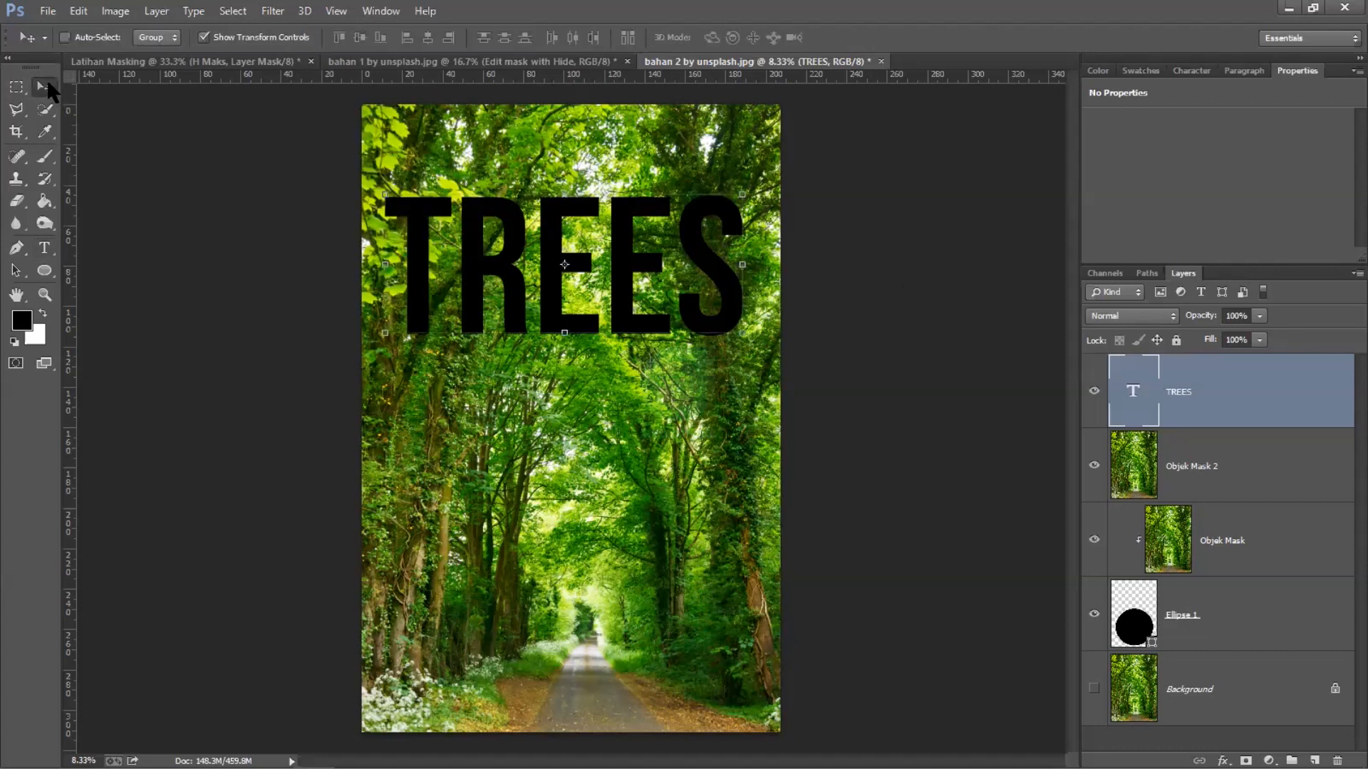
{"action": "left_click_drag", "start_coordinate": [742, 332], "coordinate": [725, 274]}
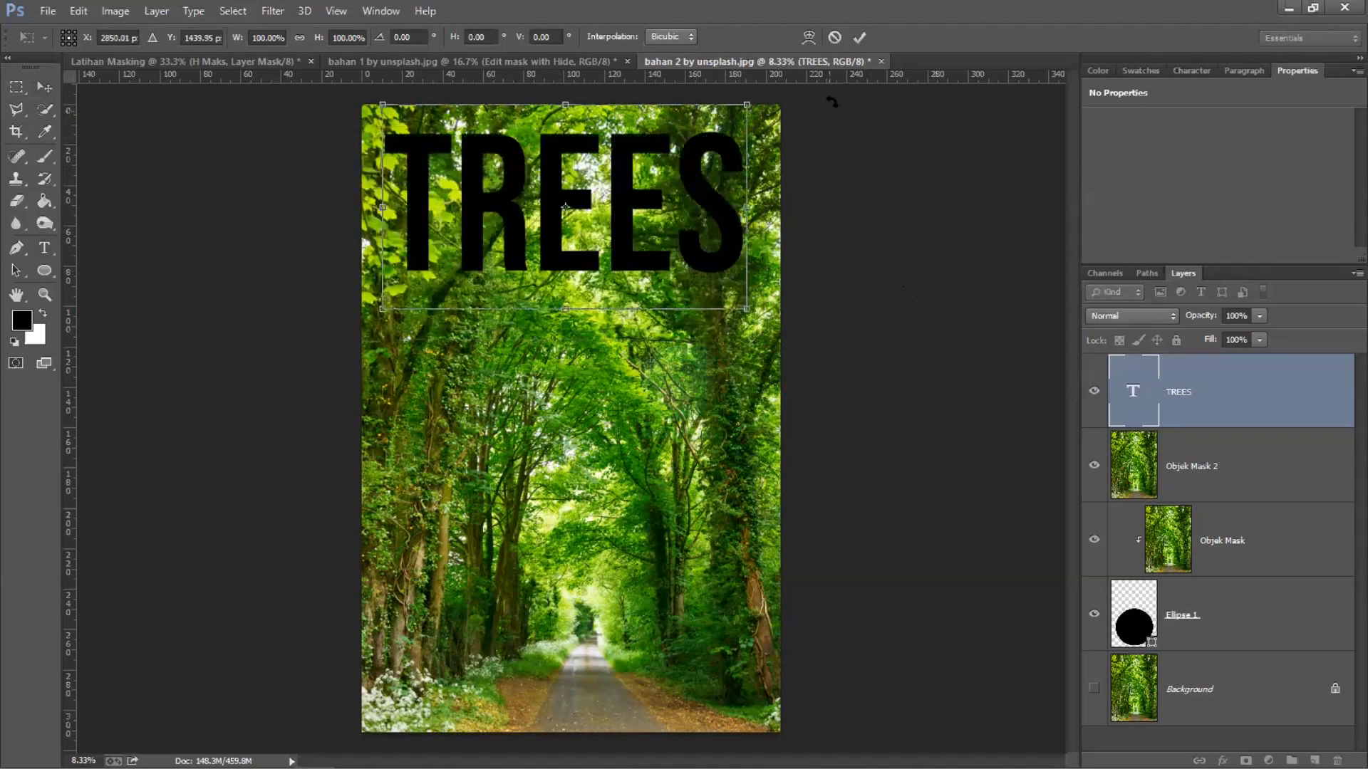
{"action": "left_click", "coordinate": [859, 37]}
{"action": "left_click_drag", "start_coordinate": [646, 184], "coordinate": [649, 197]}
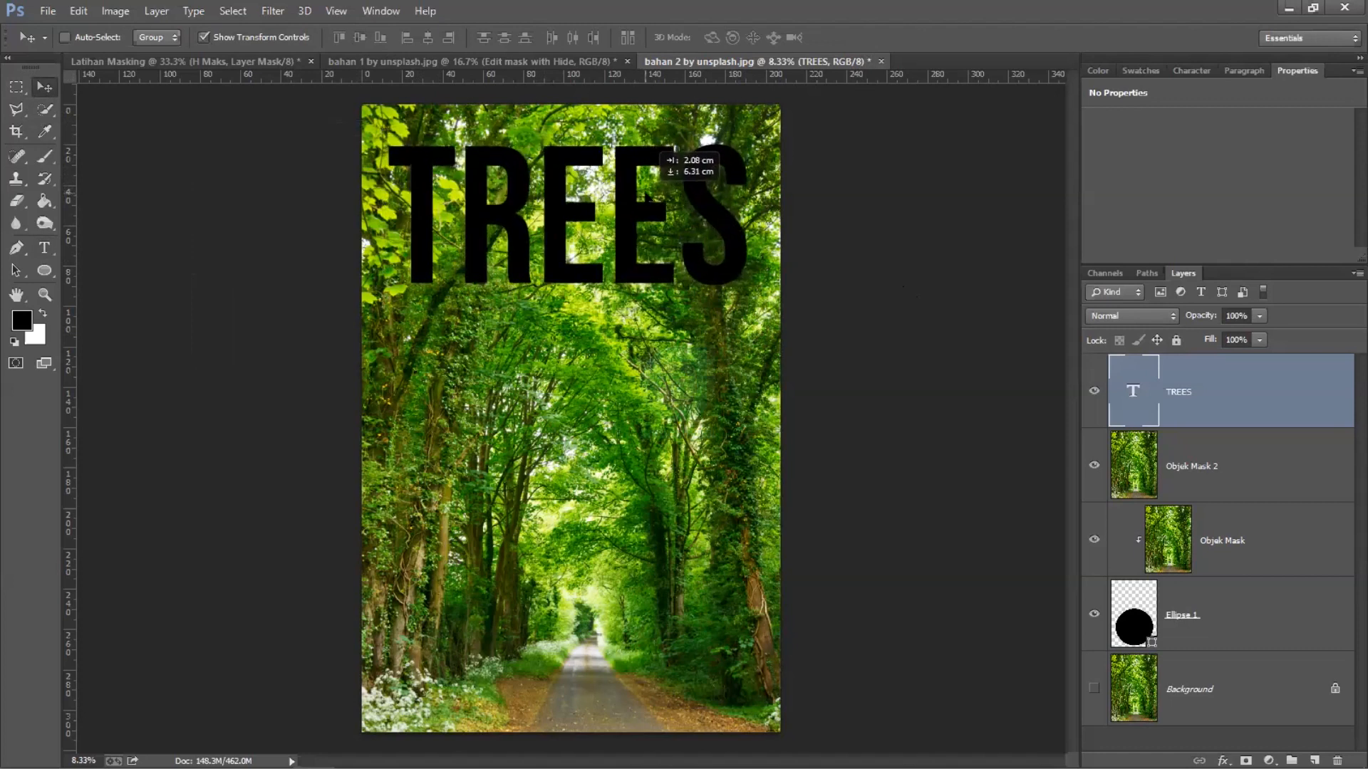
{"action": "left_click_drag", "start_coordinate": [646, 195], "coordinate": [646, 195]}
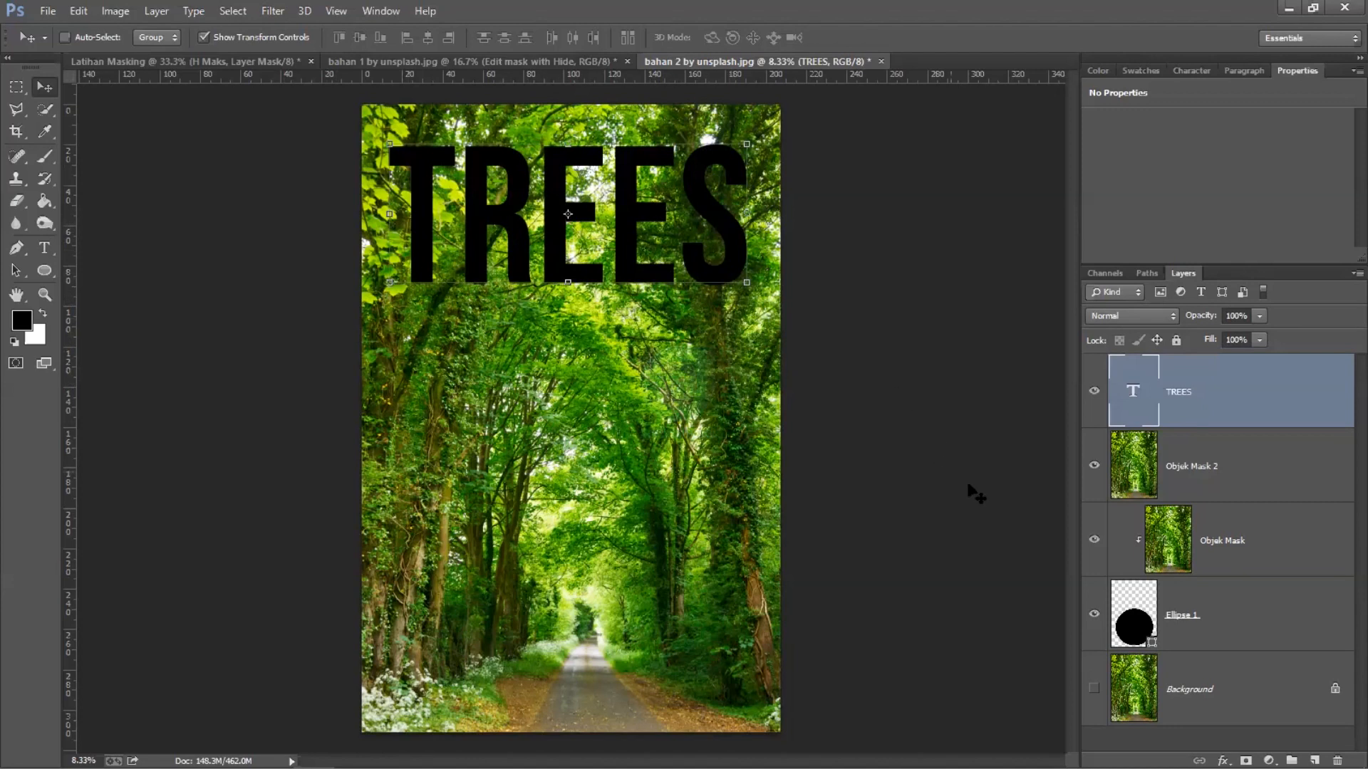
Step: Place the TREES layer below Objek Mask 2 and clip Objek Mask 2 to the text with a clipping mask
{"action": "left_click_drag", "start_coordinate": [1177, 397], "coordinate": [1175, 471]}
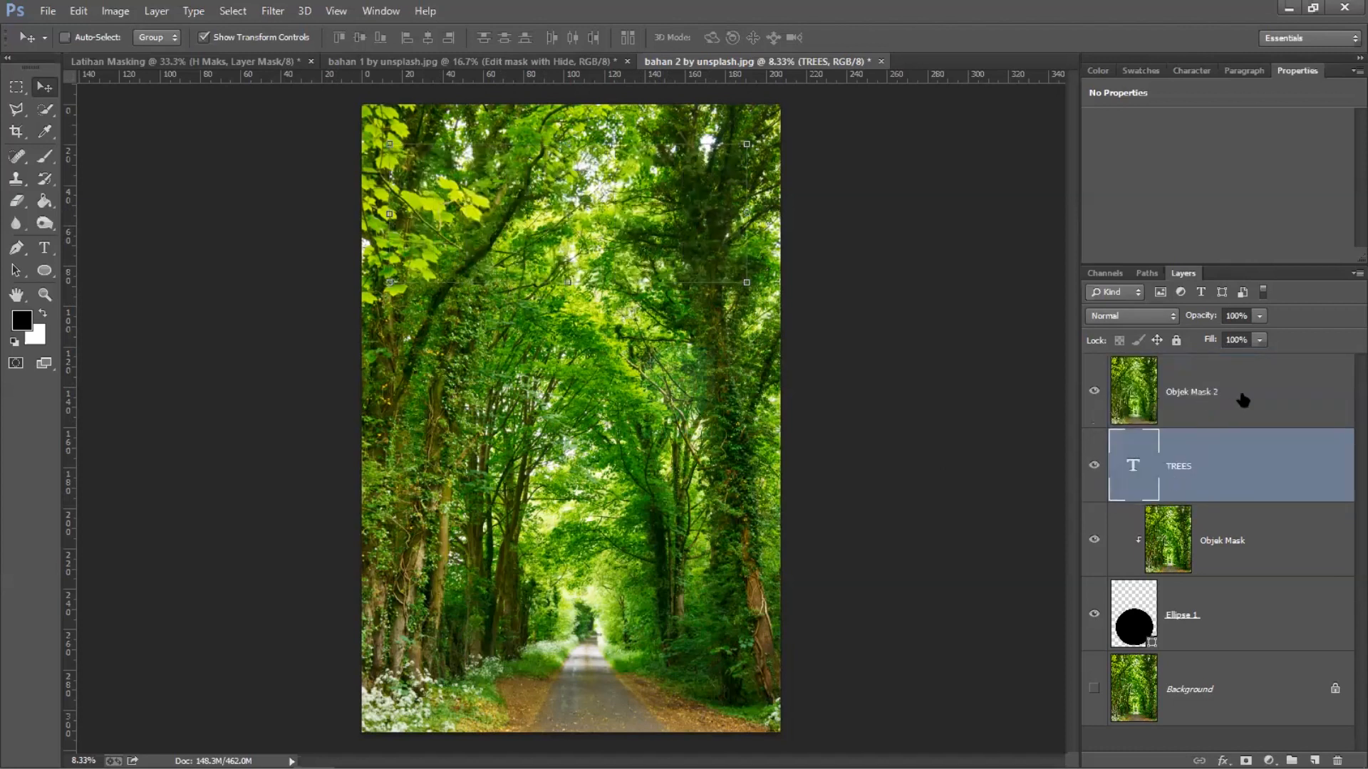
{"action": "right_click", "coordinate": [1211, 399]}
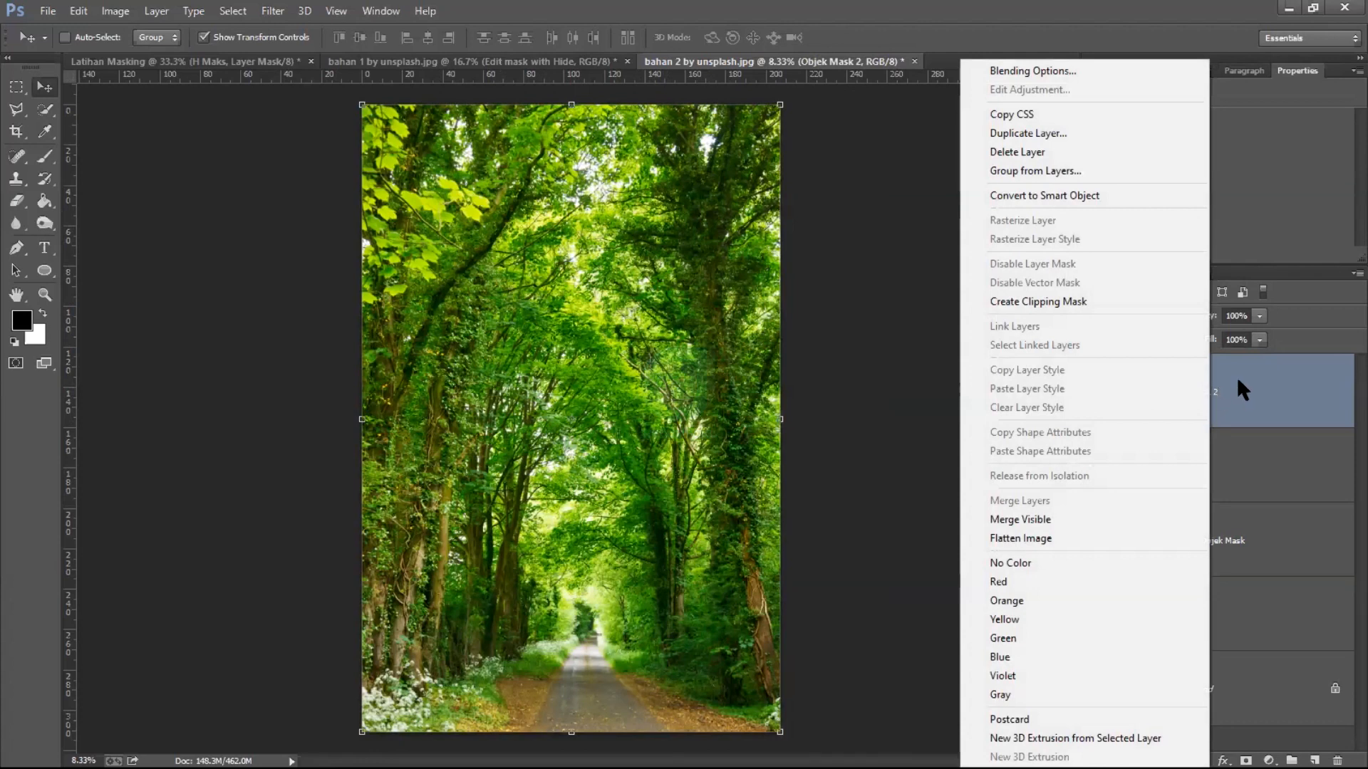
{"action": "left_click", "coordinate": [1237, 378]}
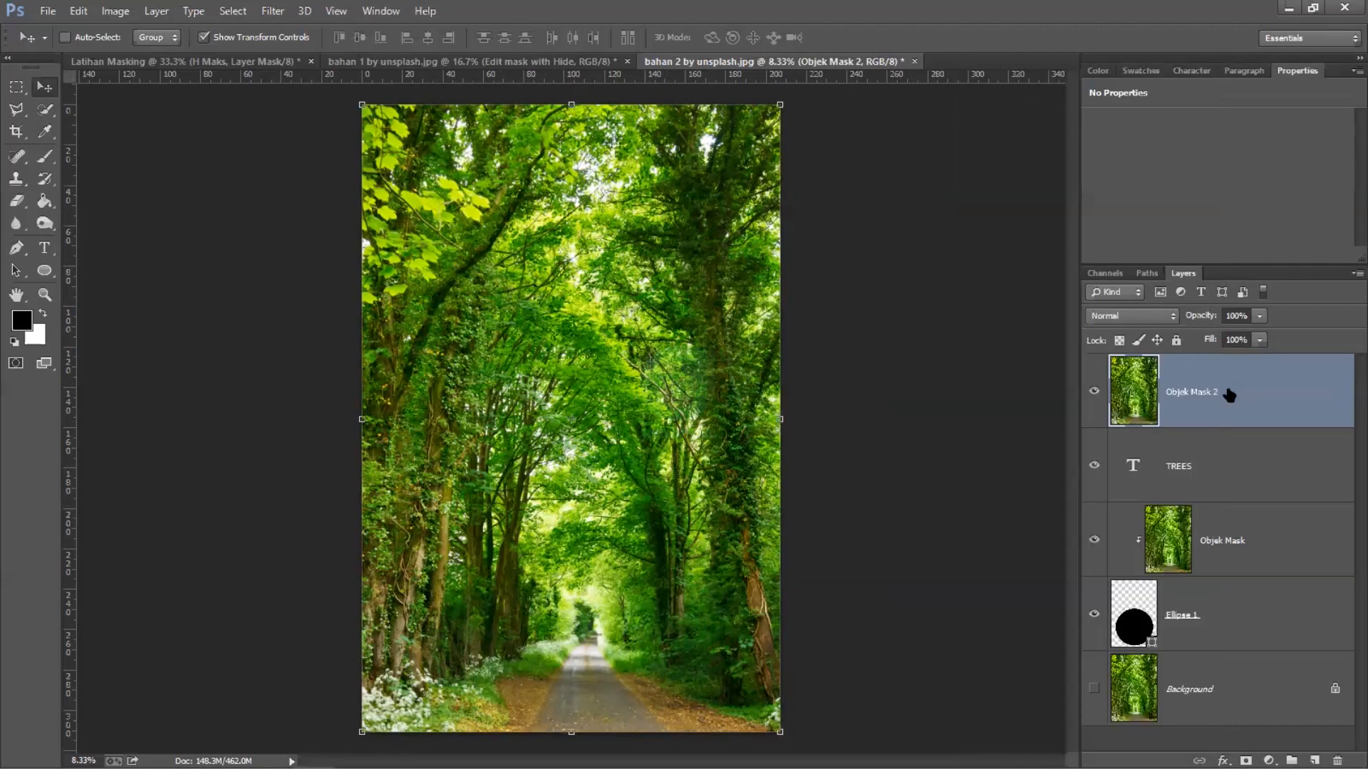
{"action": "right_click", "coordinate": [1190, 392]}
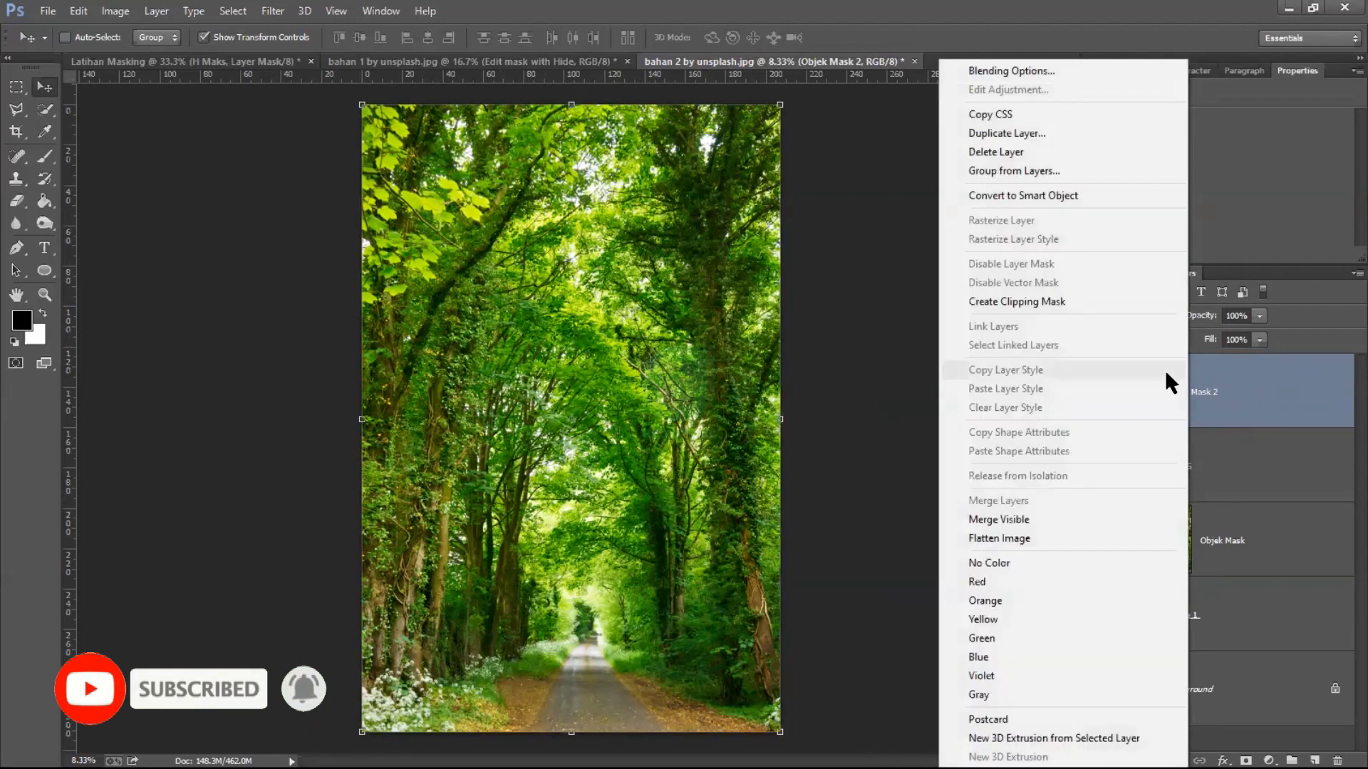
{"action": "left_click", "coordinate": [1136, 300]}
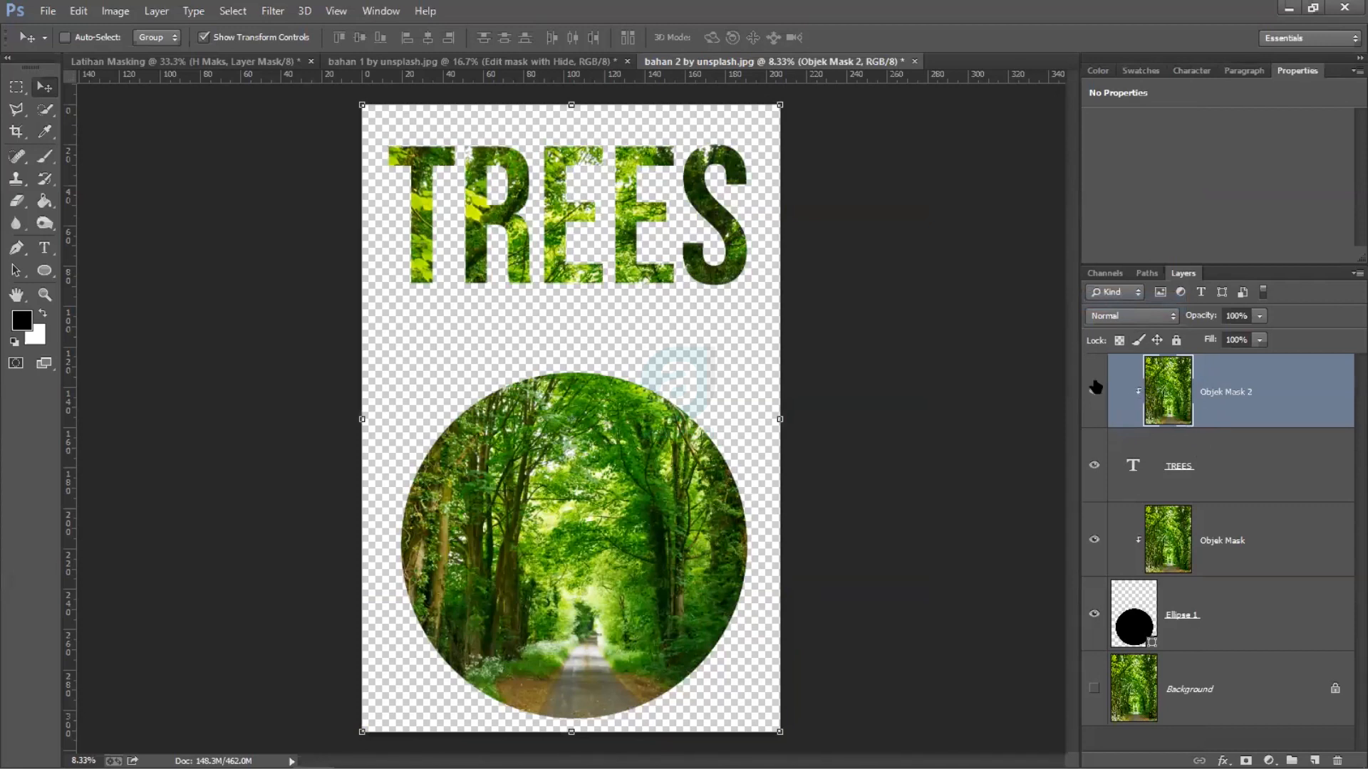
Step: Shift the TREES text slightly down and raise the Ellipse 1 circle to sit just beneath it, leaving Objek Mask 2 selected
{"action": "left_click", "coordinate": [1117, 444]}
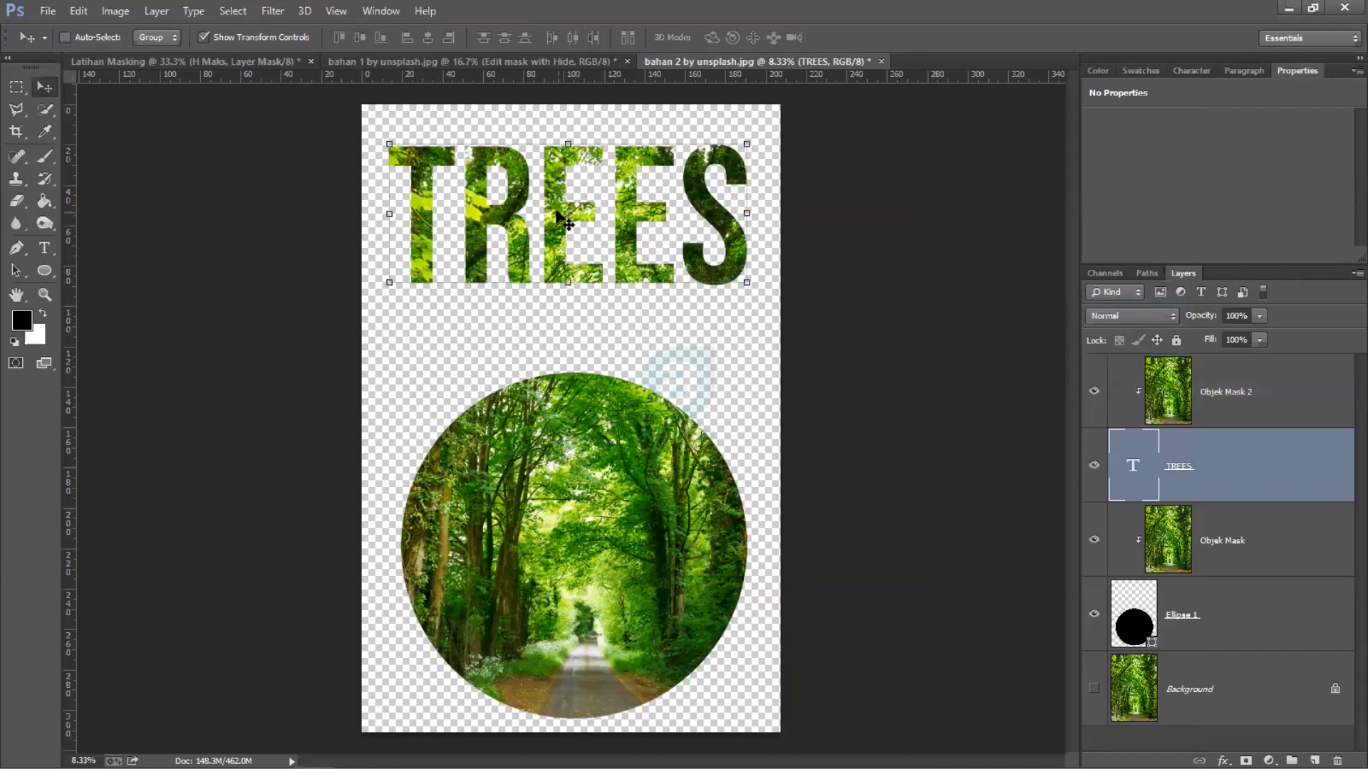
{"action": "left_click_drag", "start_coordinate": [558, 213], "coordinate": [554, 227]}
{"action": "left_click", "coordinate": [1136, 614]}
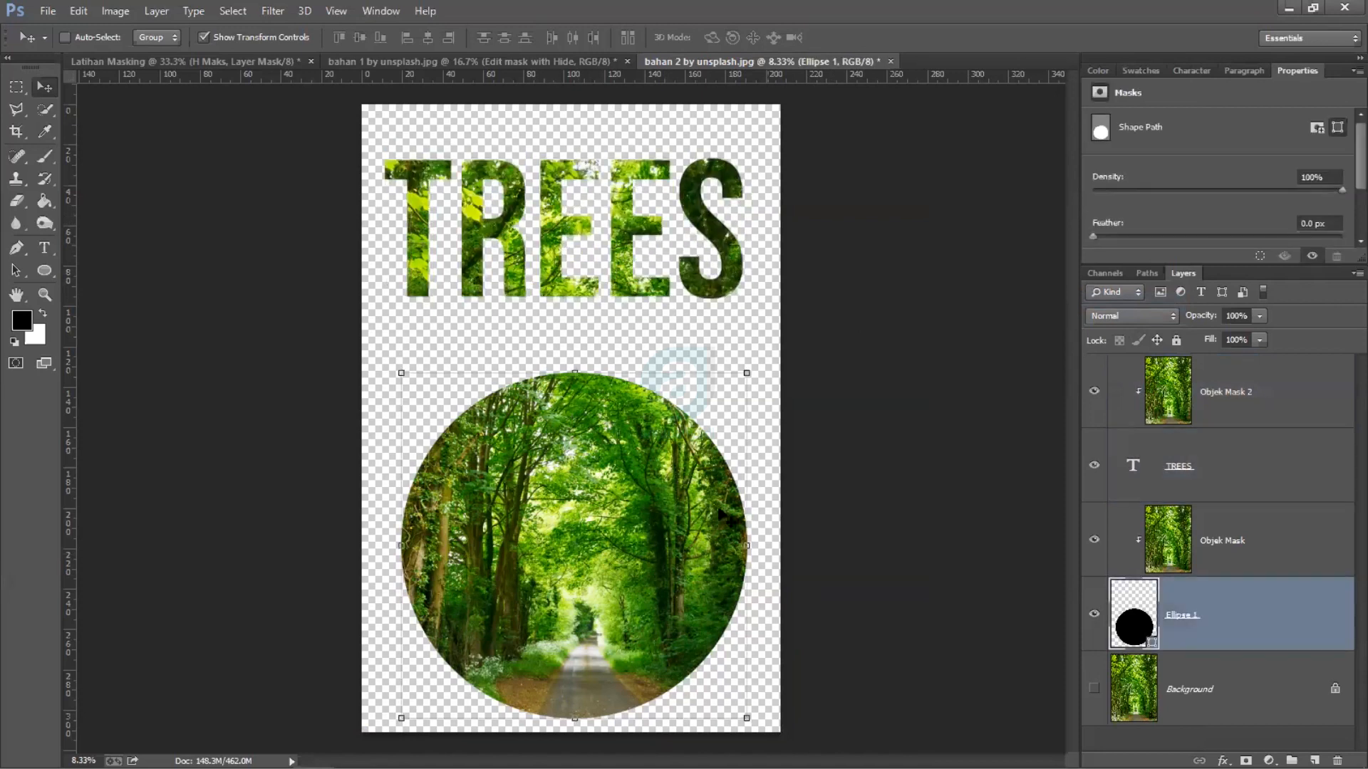
{"action": "left_click_drag", "start_coordinate": [680, 499], "coordinate": [678, 447]}
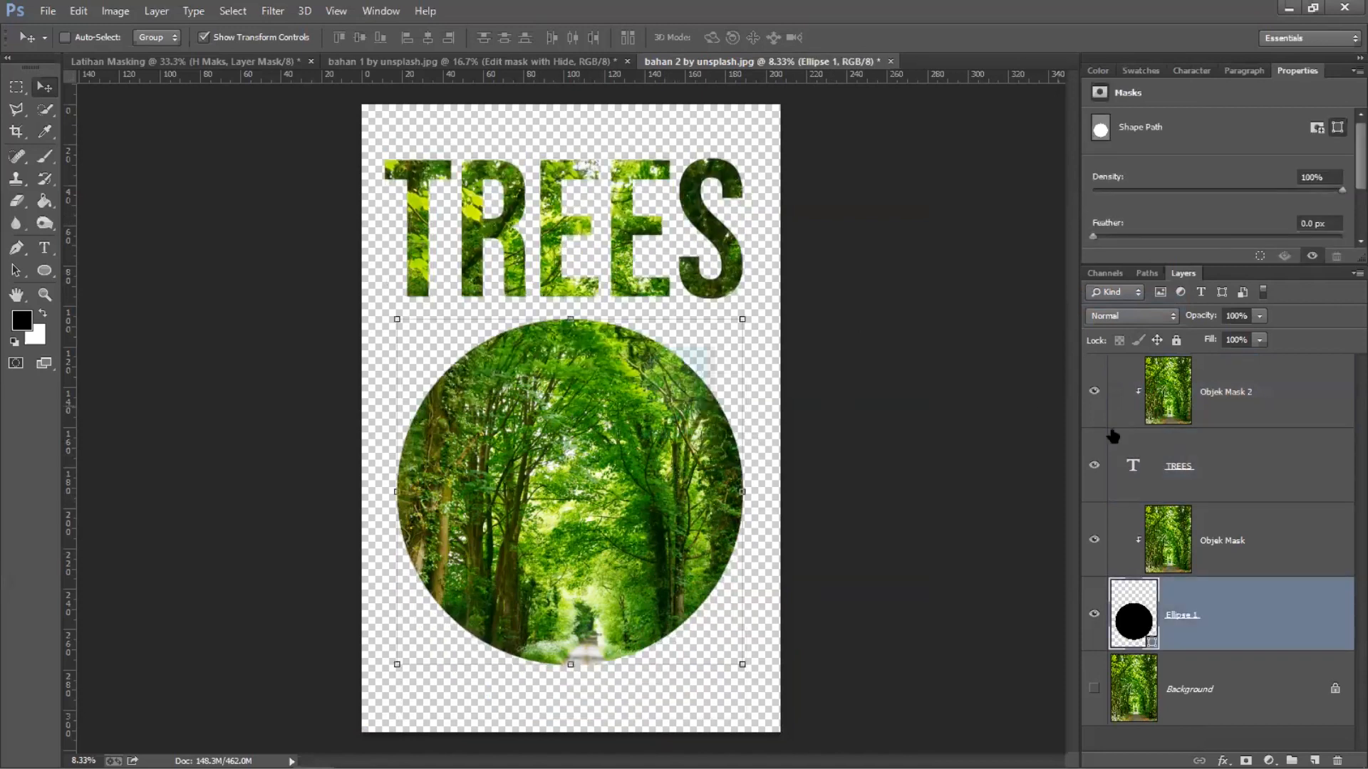
{"action": "left_click", "coordinate": [1200, 479], "text": "shift"}
{"action": "left_click", "coordinate": [1245, 401]}
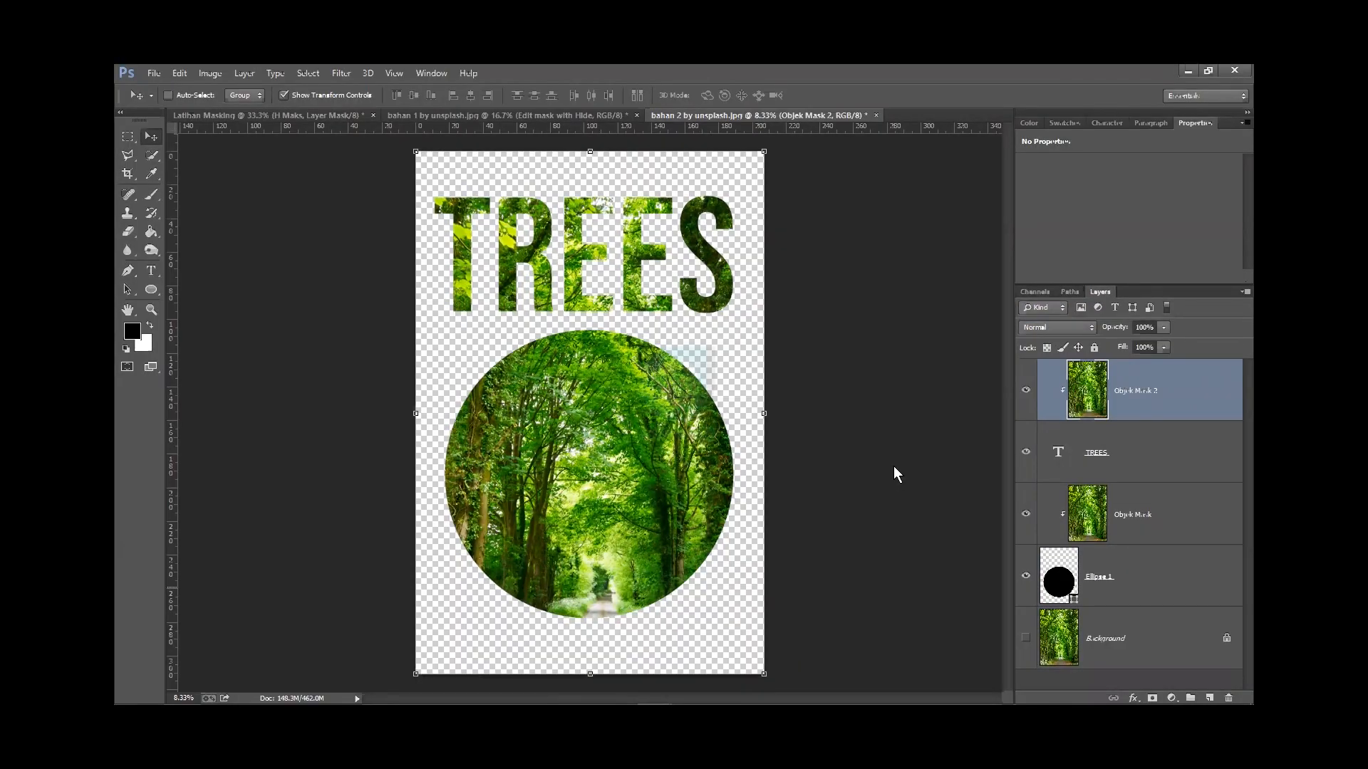
Step: Review the Latihan Masking and bahan 1 by unsplash.jpg documents, and return to bahan 2 by unsplash.jpg
{"action": "left_click", "coordinate": [334, 114]}
{"action": "left_click", "coordinate": [465, 108]}
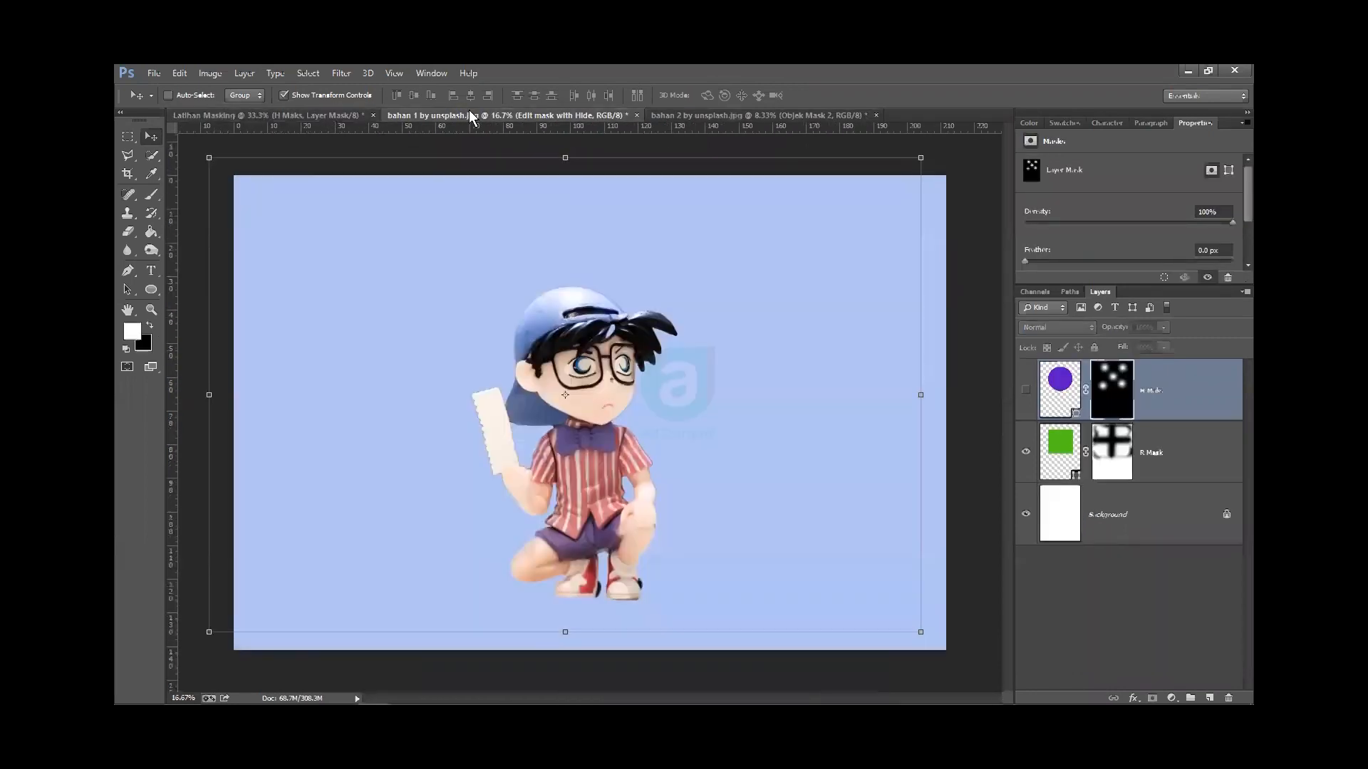
{"action": "left_click", "coordinate": [748, 114]}
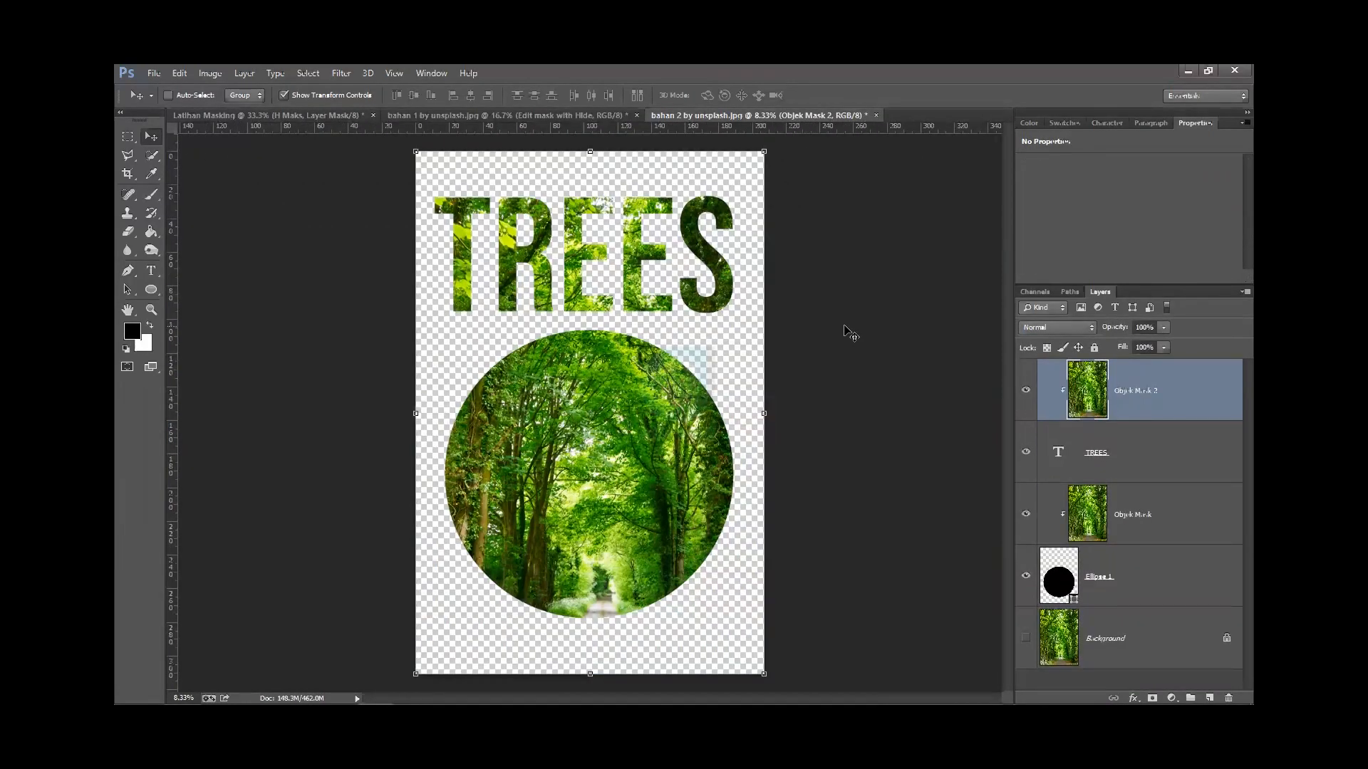